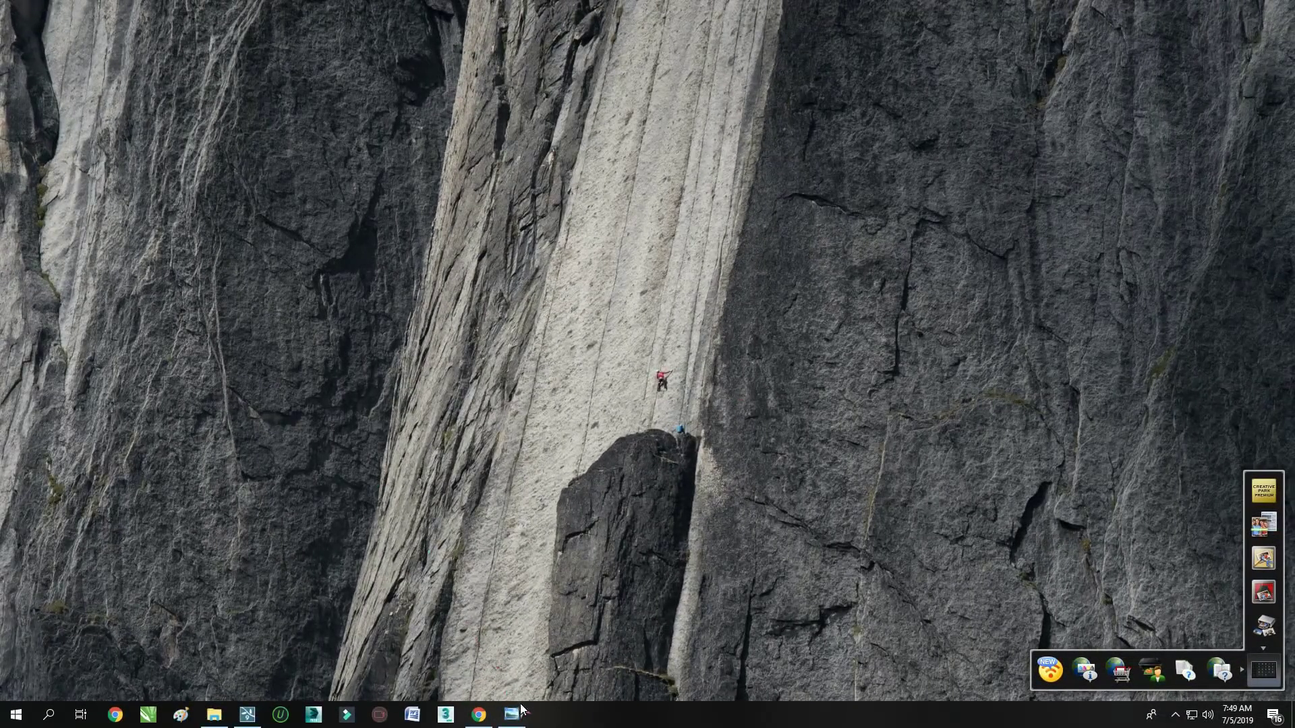
Check the finished-house reference render, then load Lumion's Plain grass landscape as a new project
left_click(513, 715)
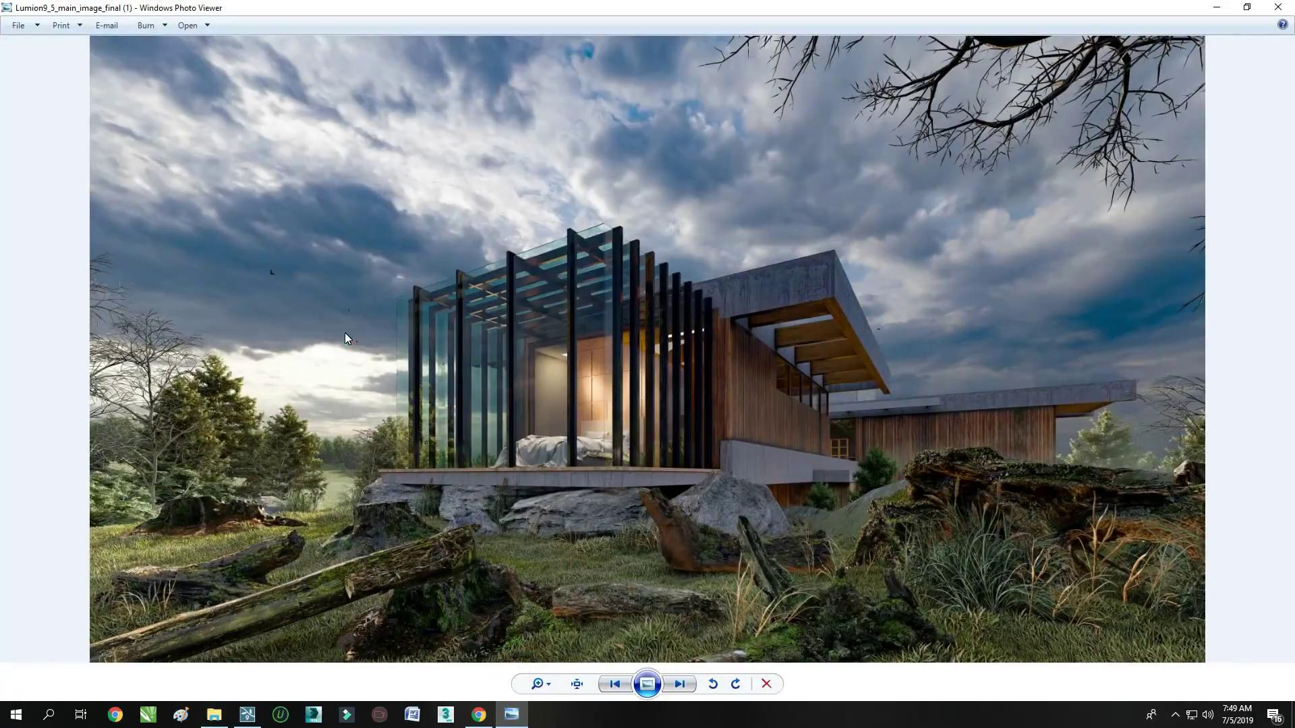
left_click(1217, 9)
left_click(248, 714)
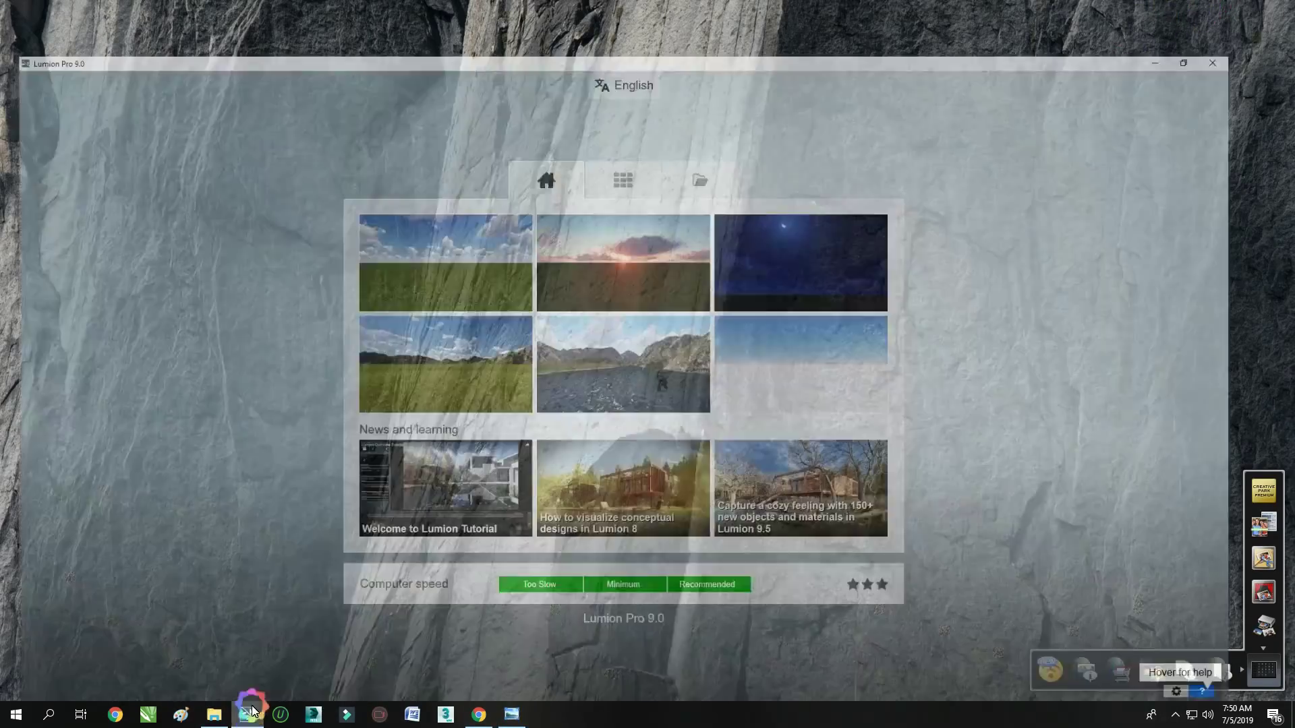
left_click(527, 242)
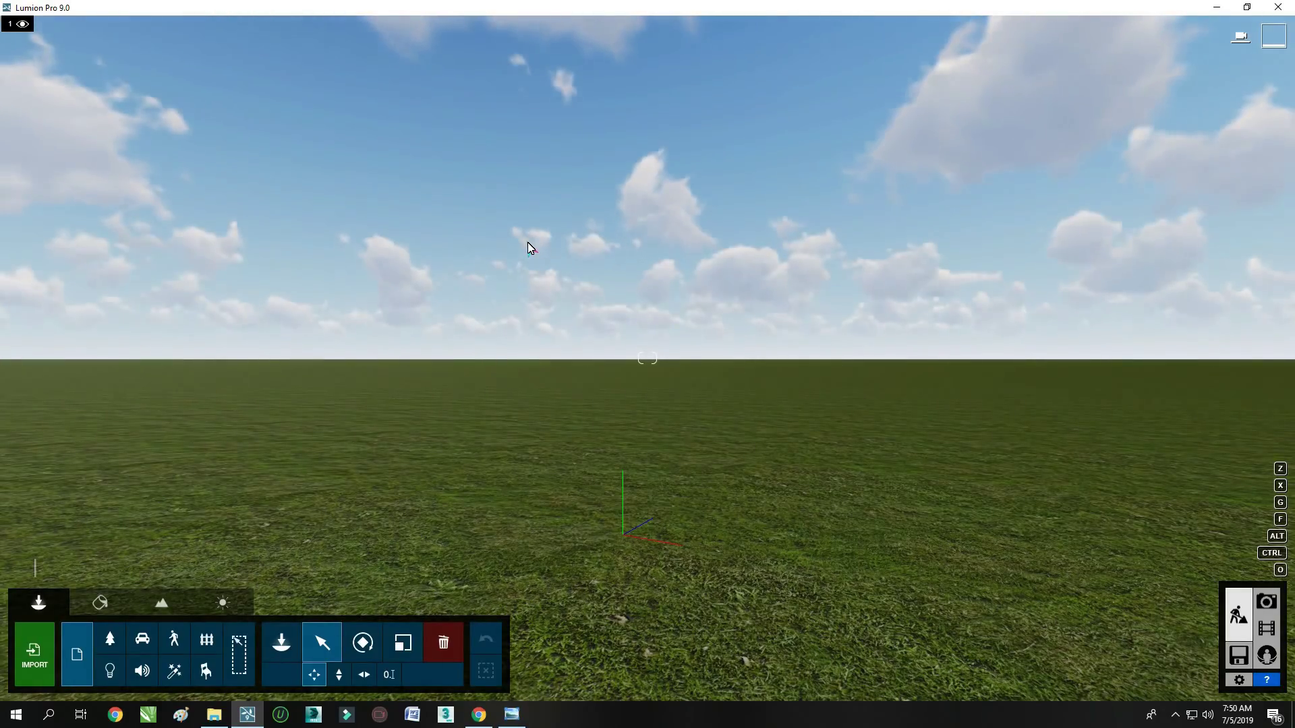
Import the COVER LUMION 9.5a house model and place it on the terrain
left_click(43, 660)
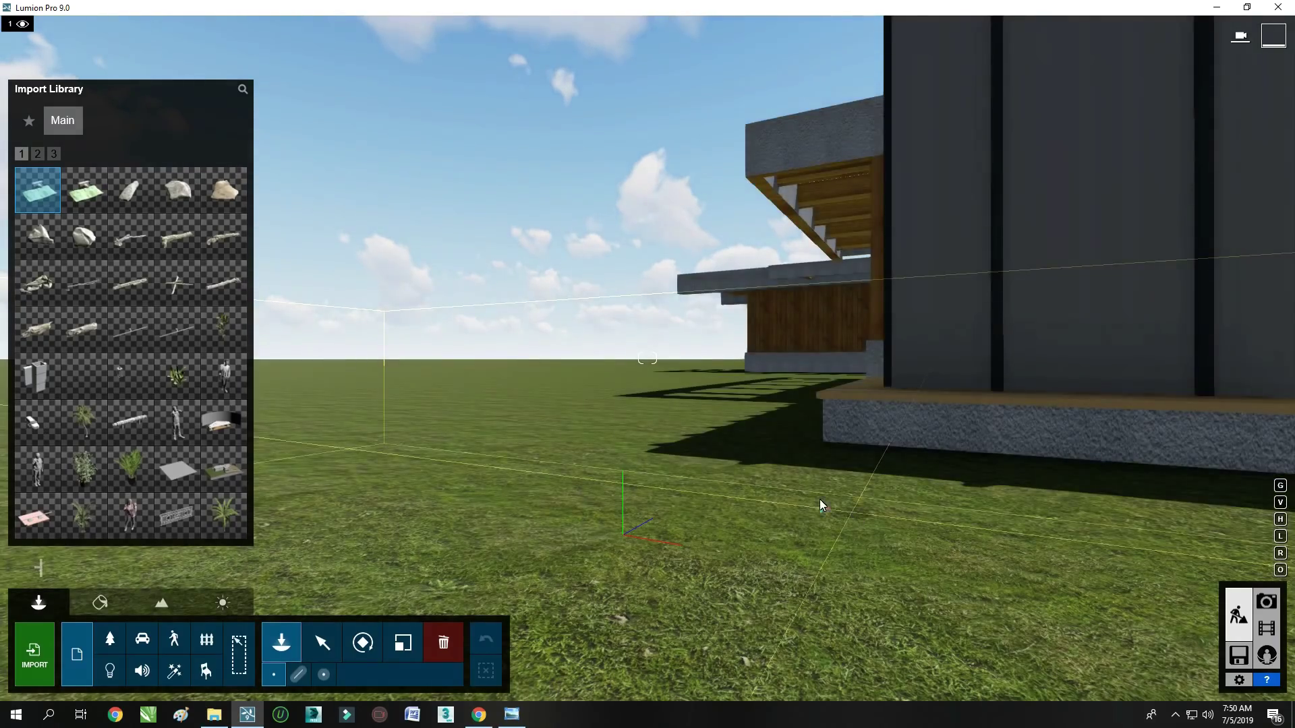
left_click(654, 467)
left_click(330, 644)
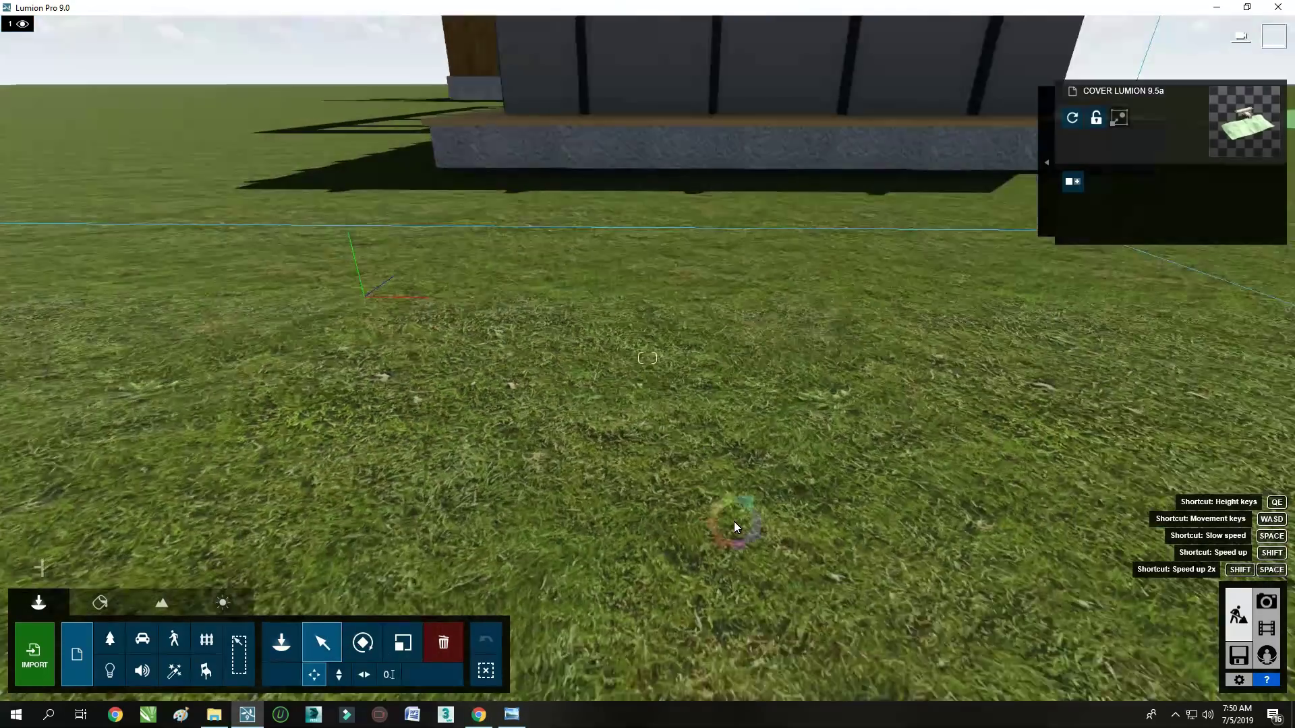
right_click_drag(734, 520, 749, 487)
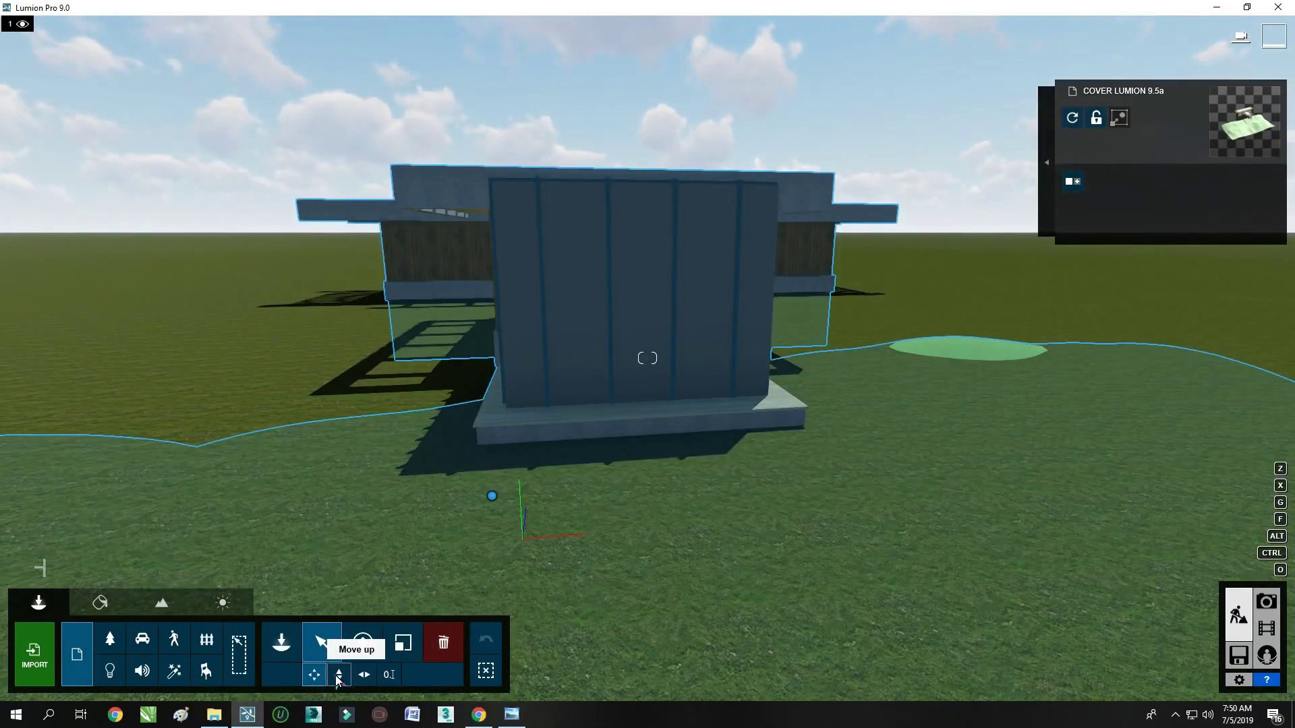
Raise the building well above the ground and re-centre the camera on it
left_click(338, 675)
left_click_drag(491, 496, 495, 395)
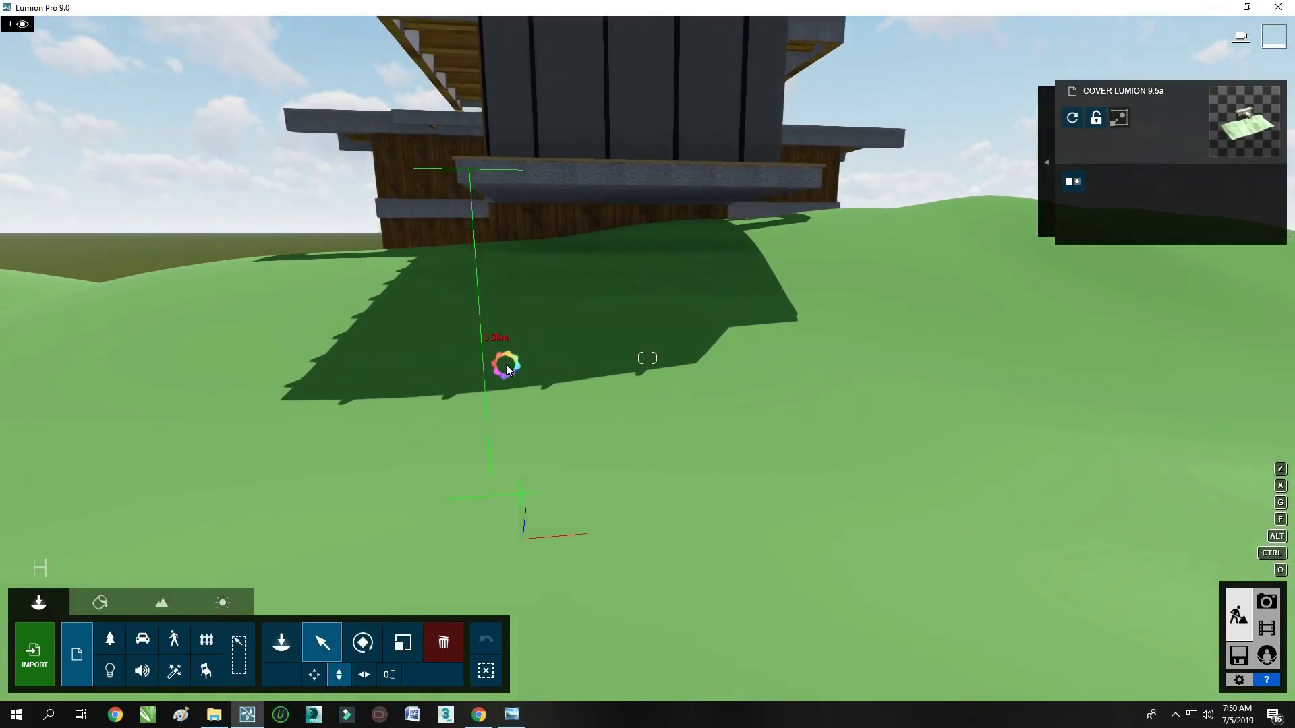
right_click_drag(513, 373, 513, 374)
key("s")
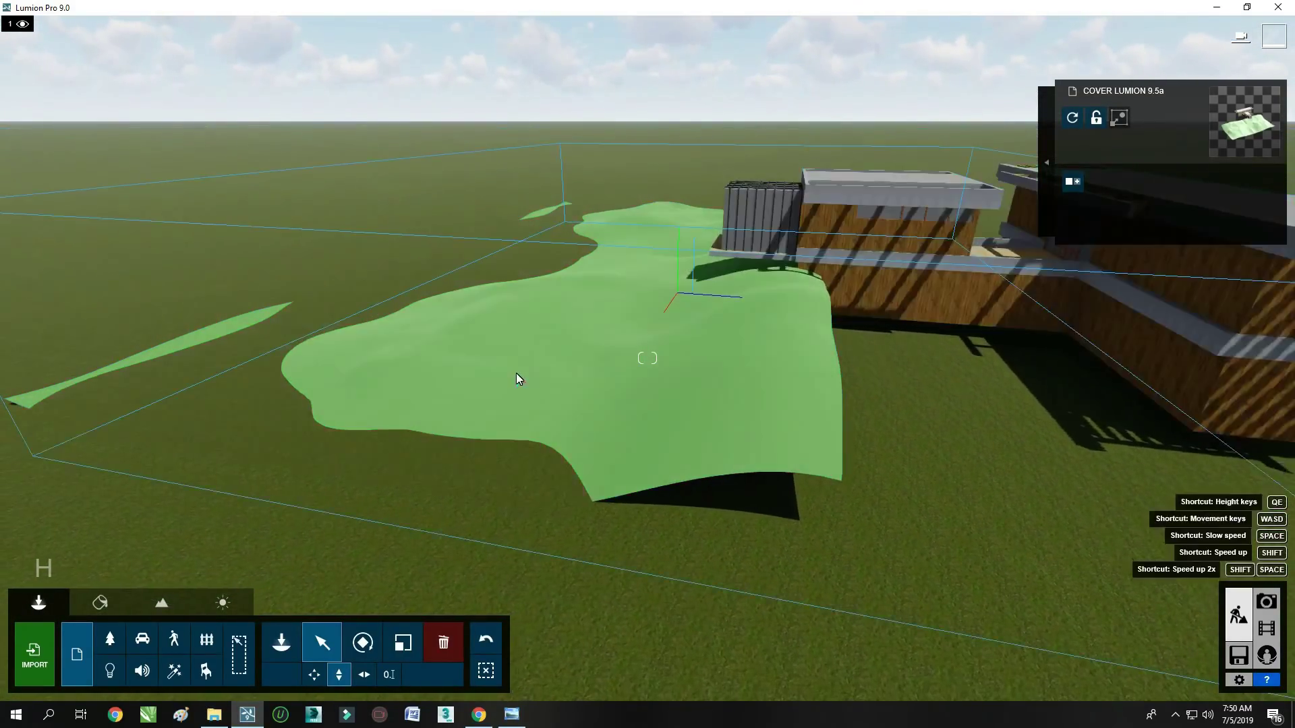
right_click_drag(516, 374, 572, 372)
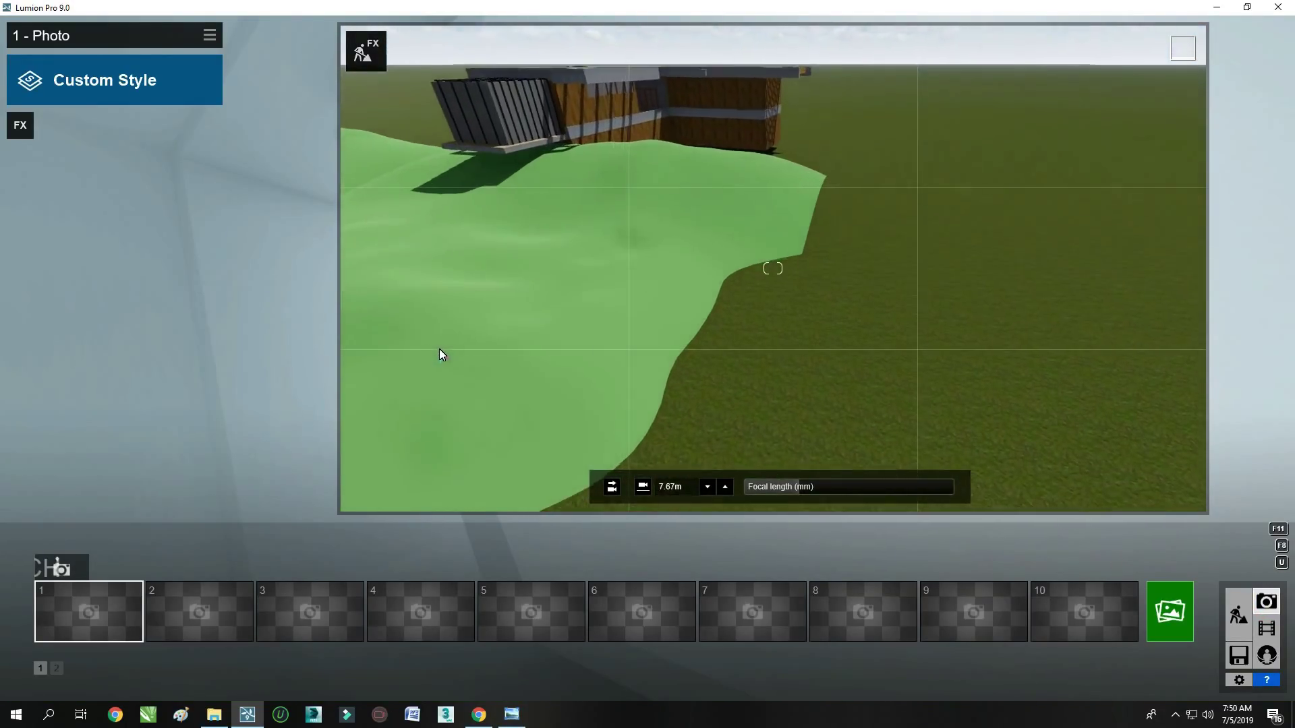
Frame a low, close view of the house with a 17mm wide-angle lens
key("e")
key("w")
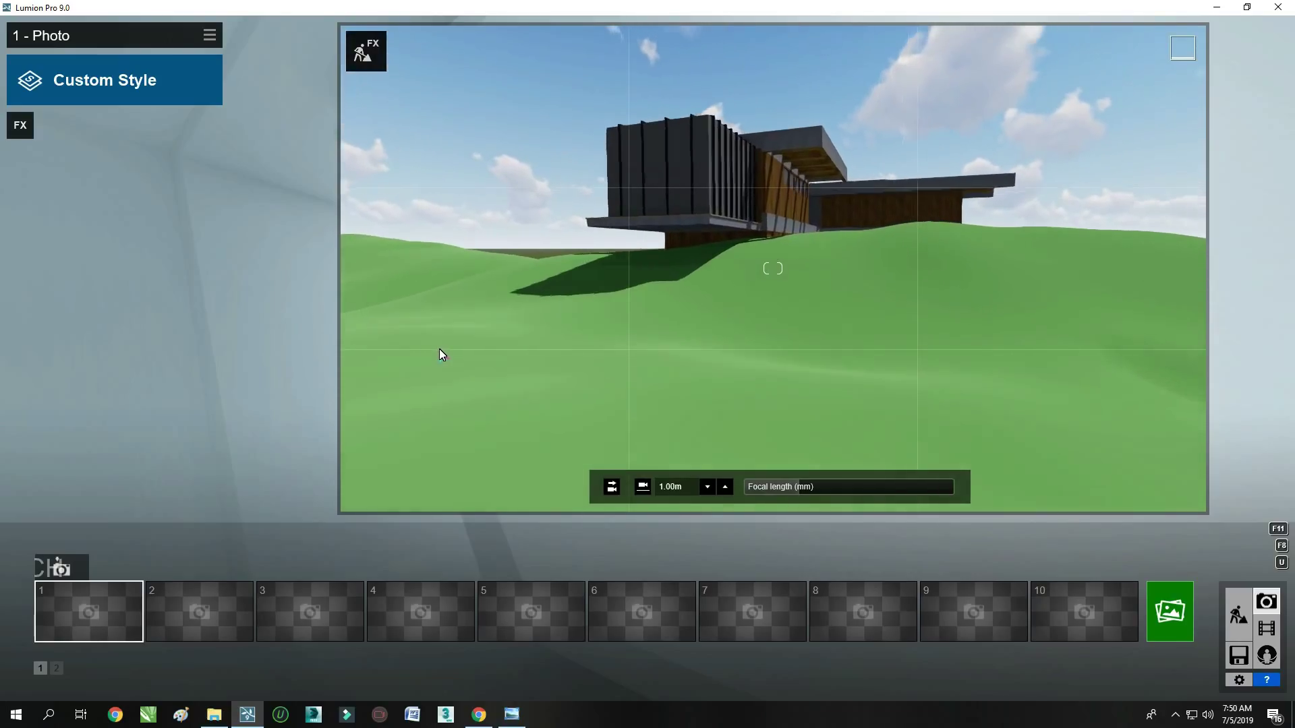
key("w")
key("q")
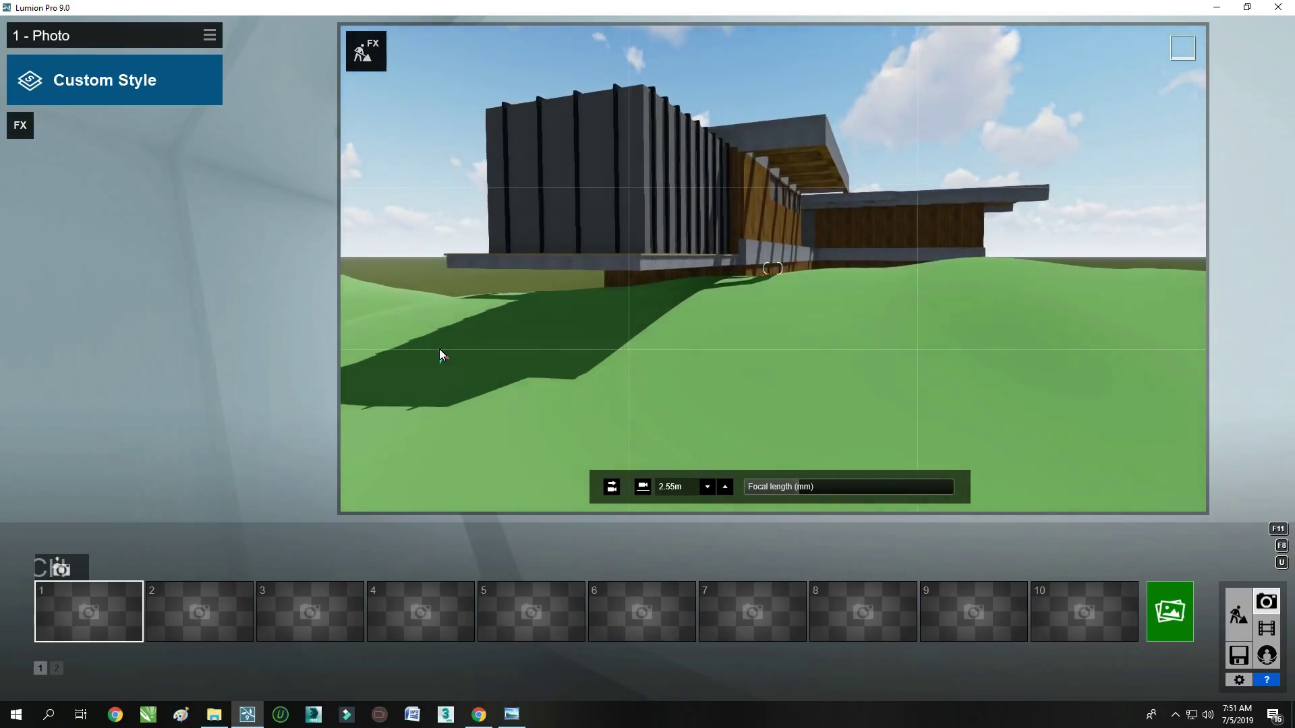
left_click_drag(800, 485, 807, 486)
key("e")
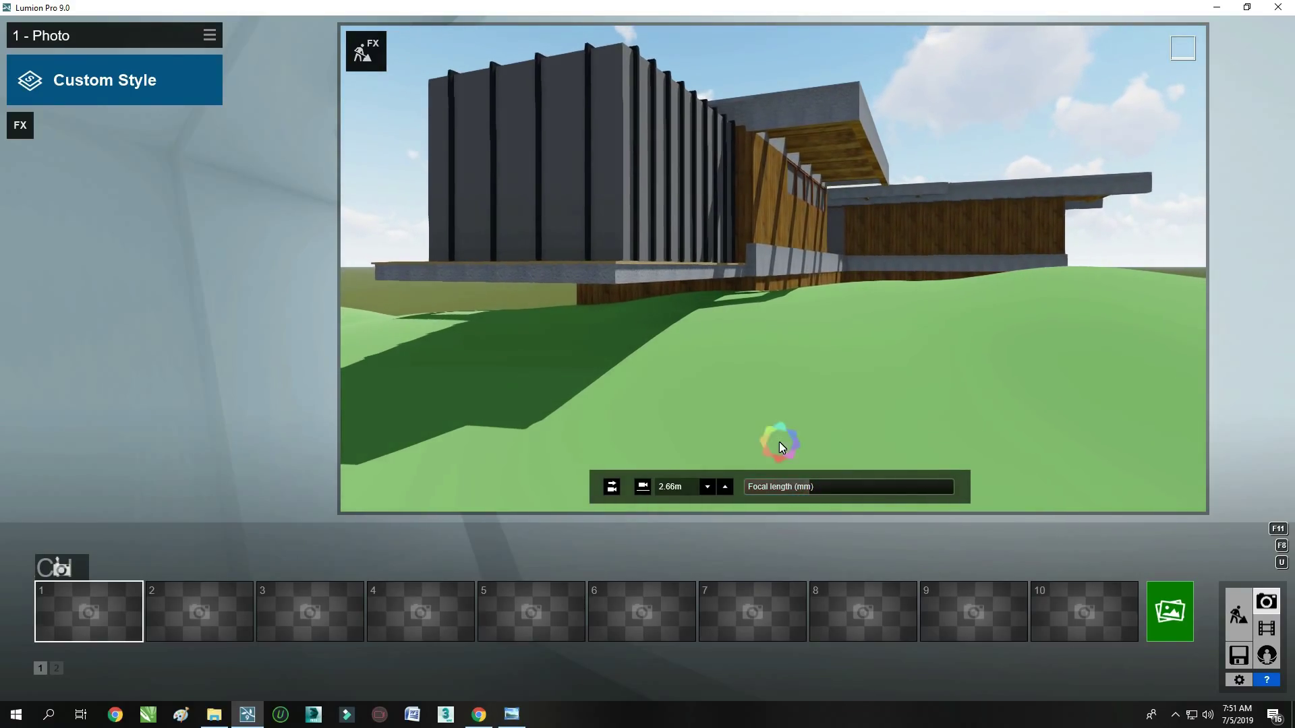
key("s")
key("e")
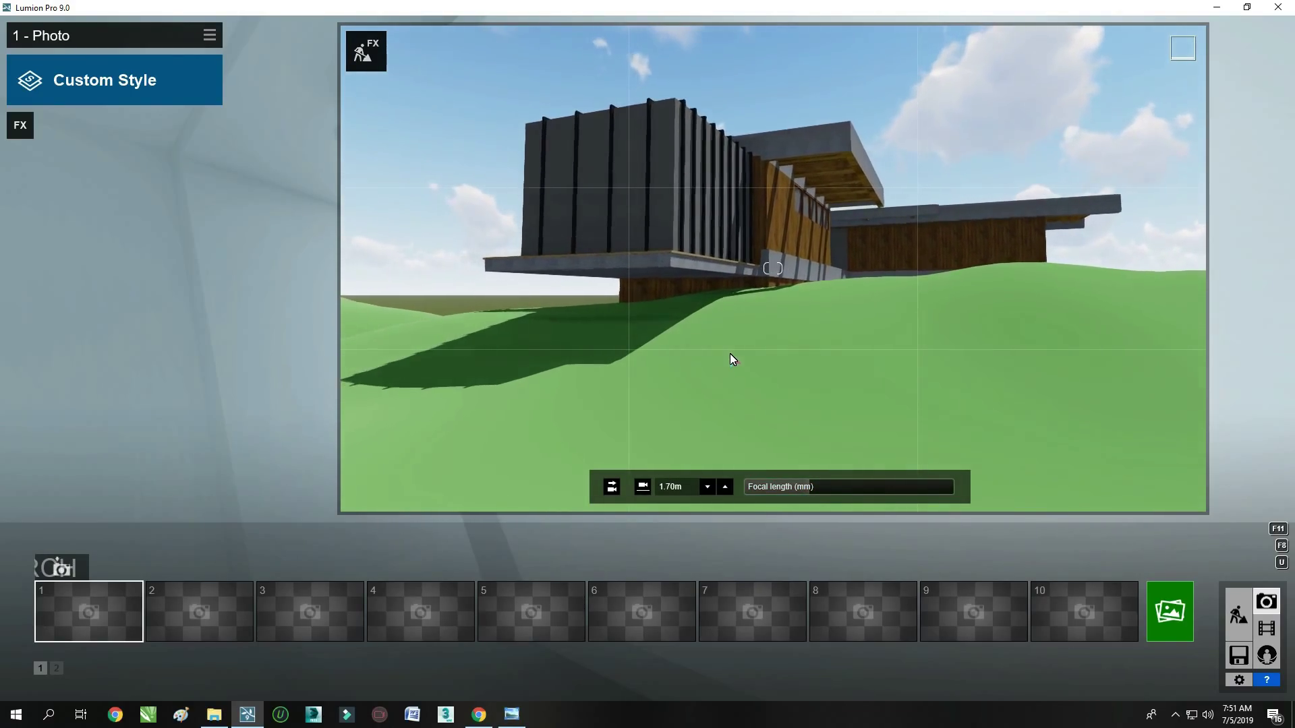
key("w")
key("q")
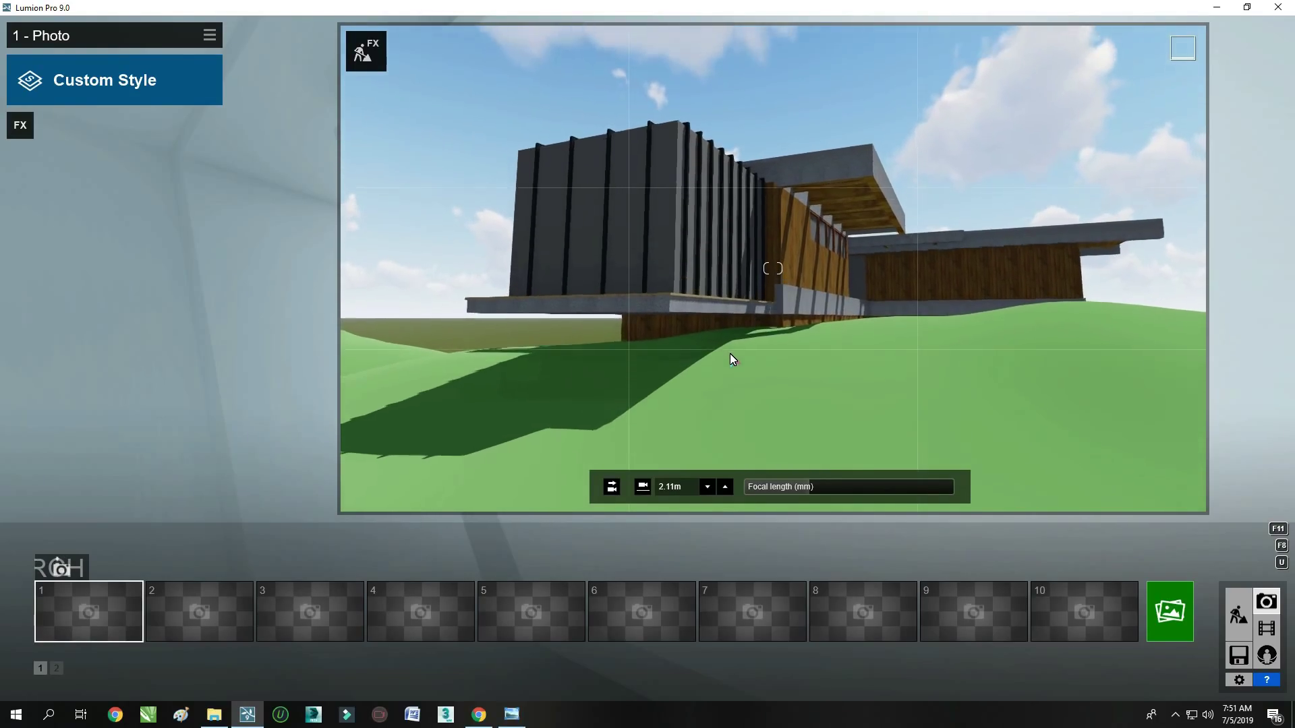
key("e")
Store the view as photo 1, compare with the reference render, and update photo 1
left_click(76, 566)
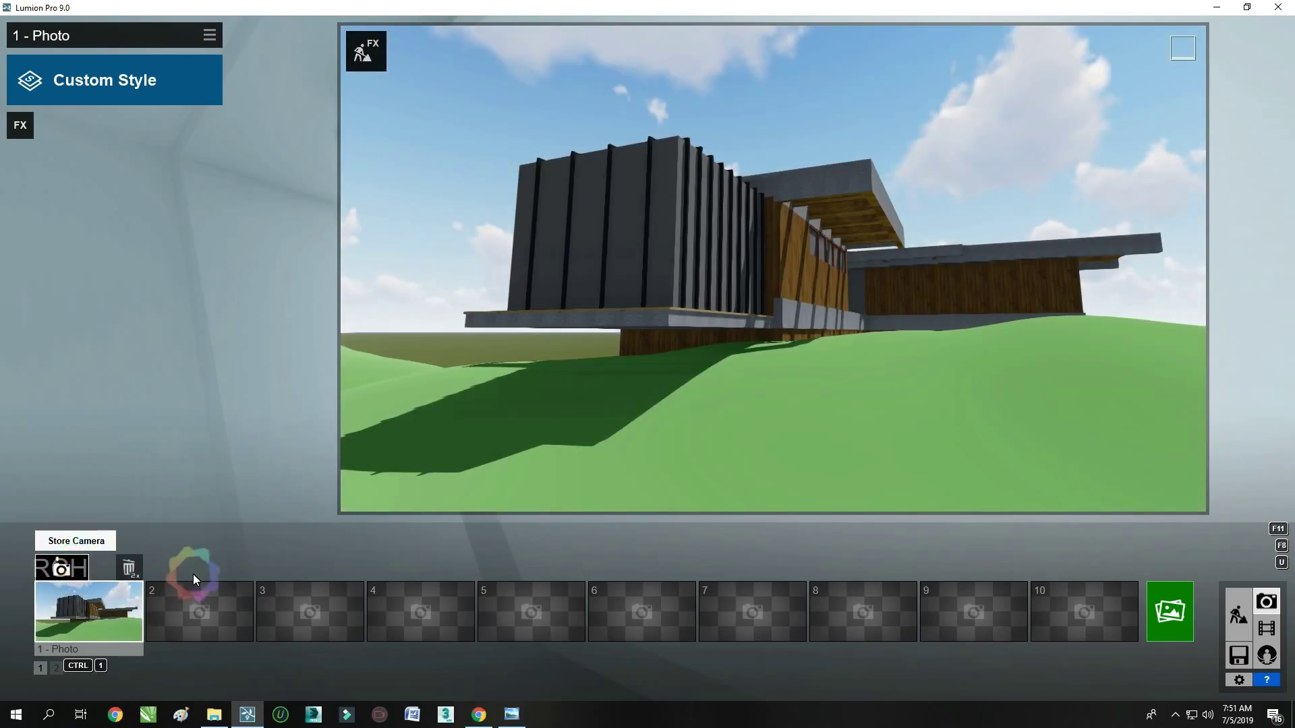
left_click(521, 721)
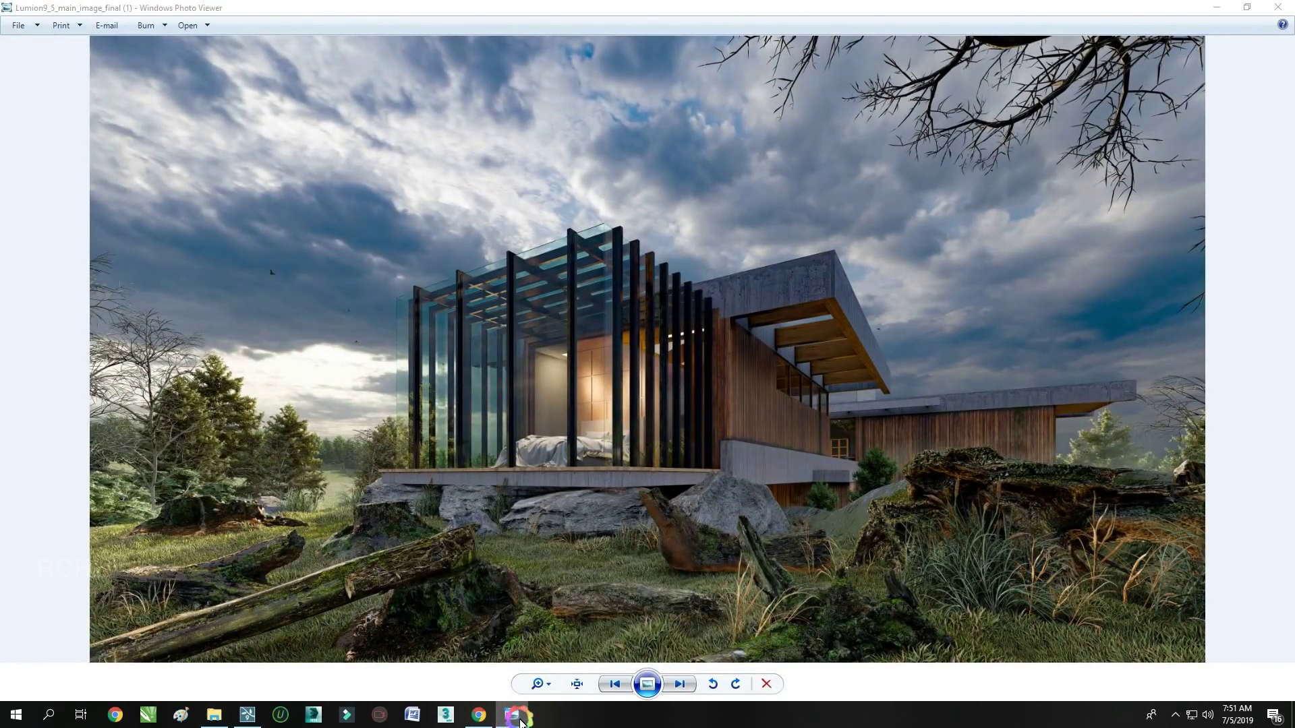
left_click(521, 722)
left_click(59, 571)
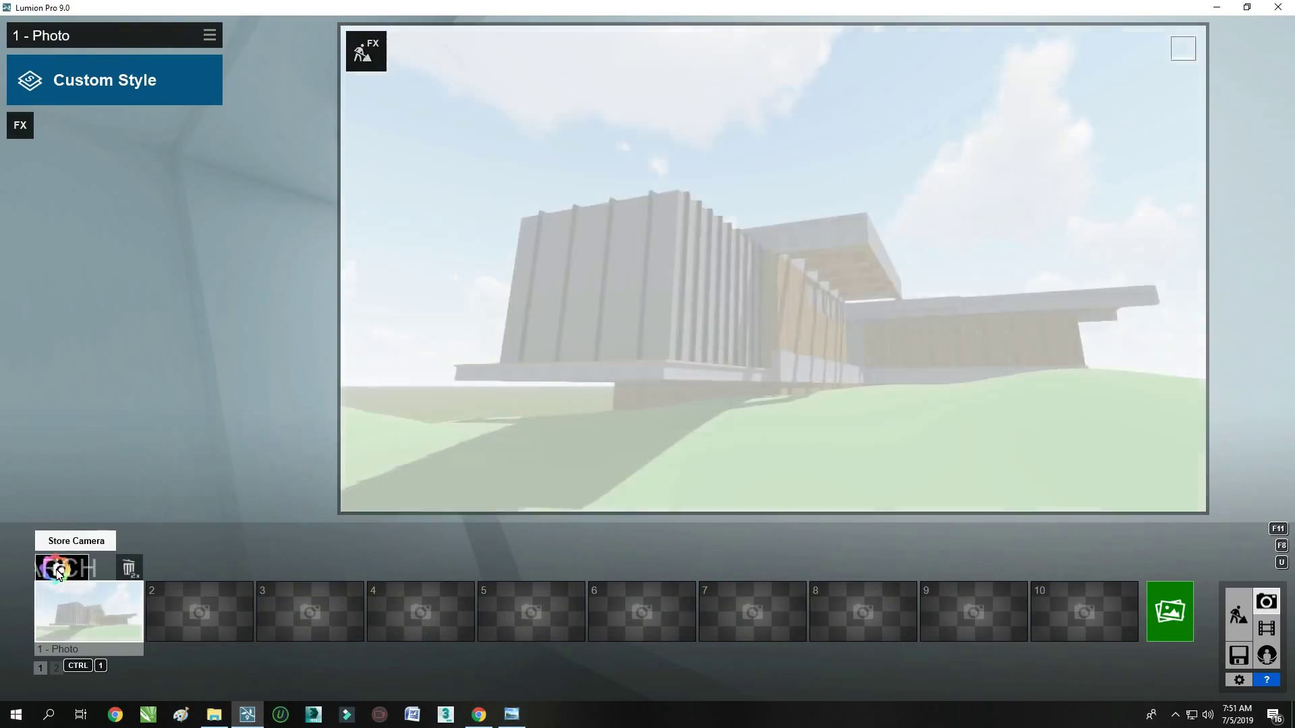
left_click(71, 80)
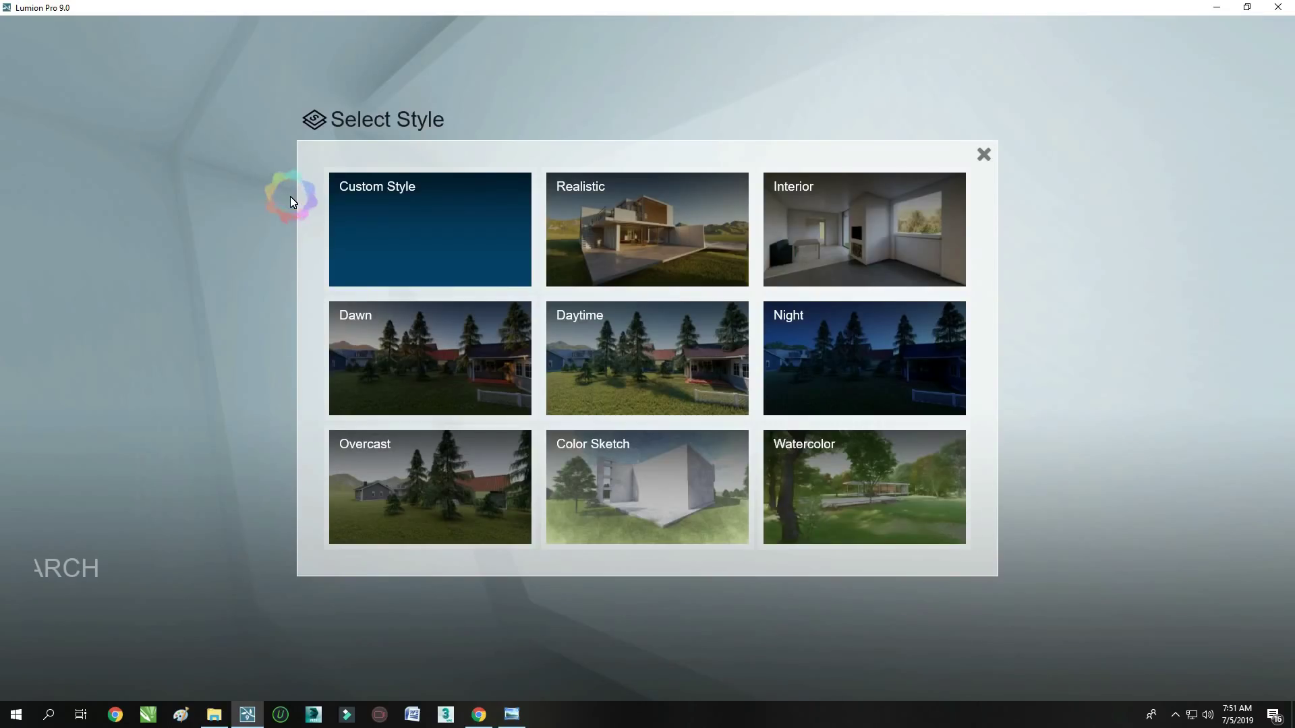
Apply the Realistic style and add the 2-Point Perspective camera effect
left_click(609, 216)
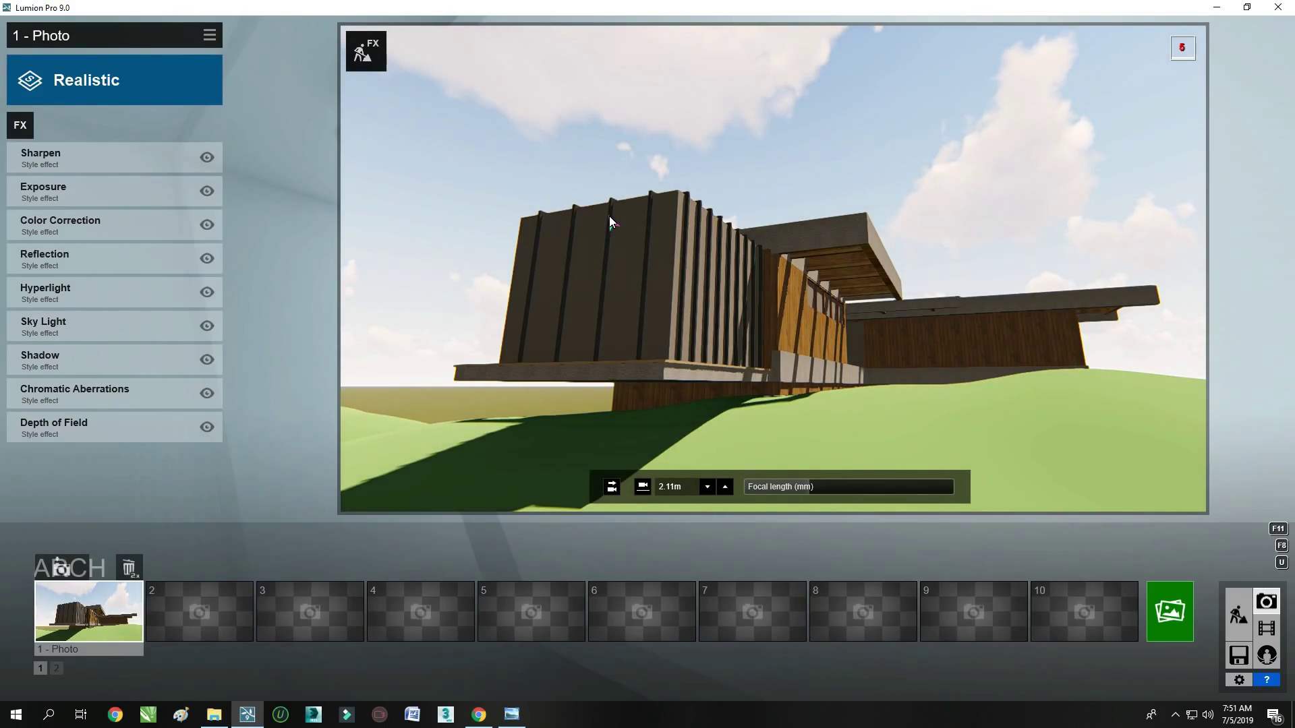
left_click(30, 130)
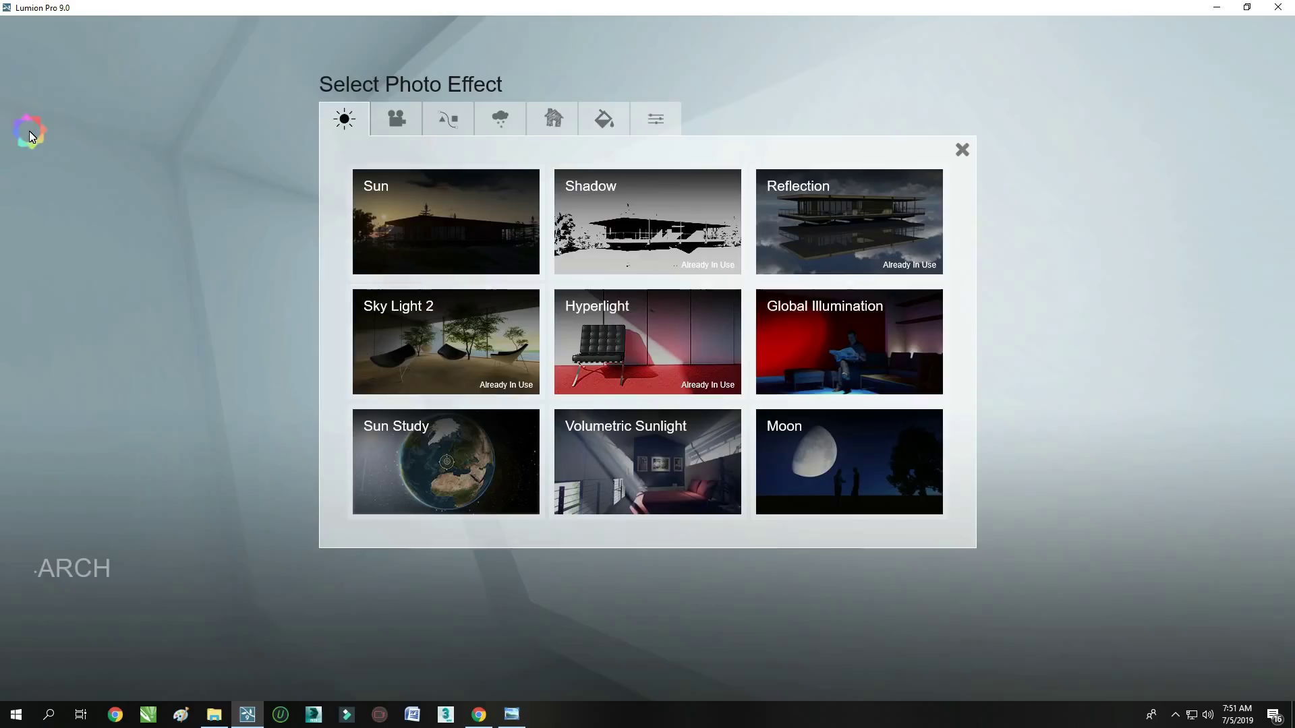
left_click(405, 120)
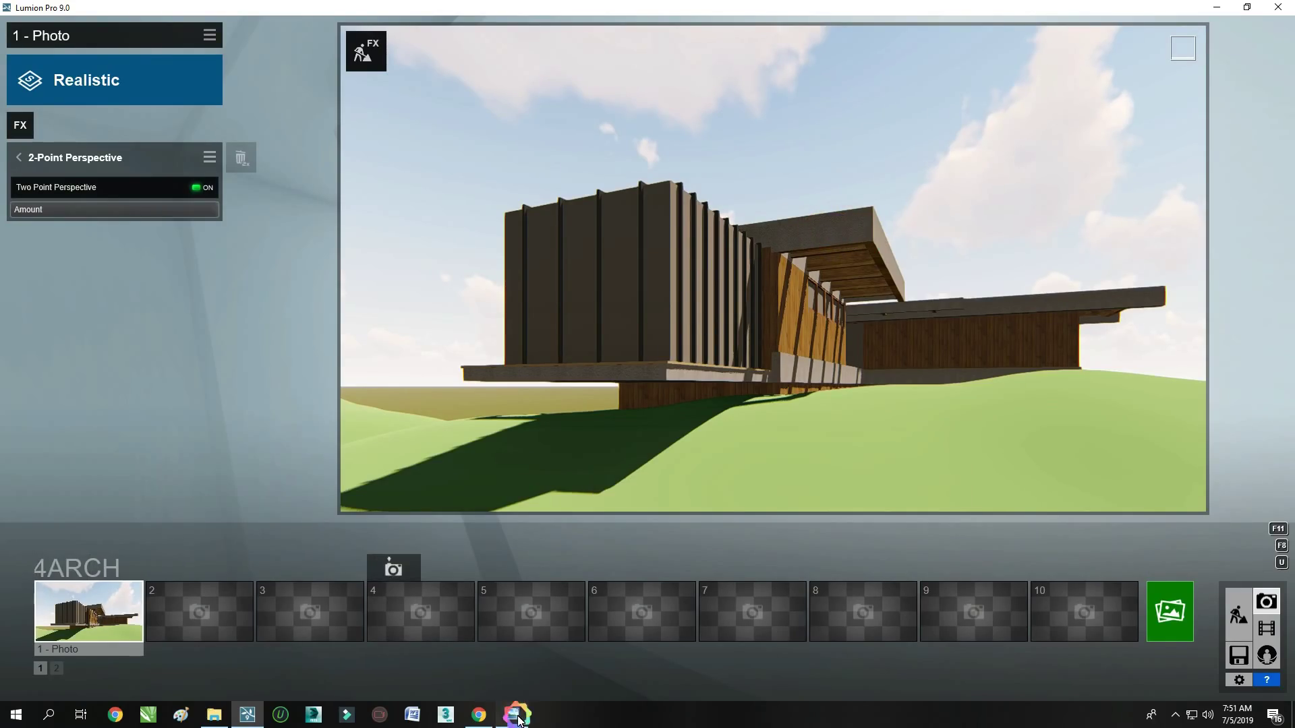
Set the camera to about 2.5 m, turn slightly around the house, and re-store photo 1
key("a")
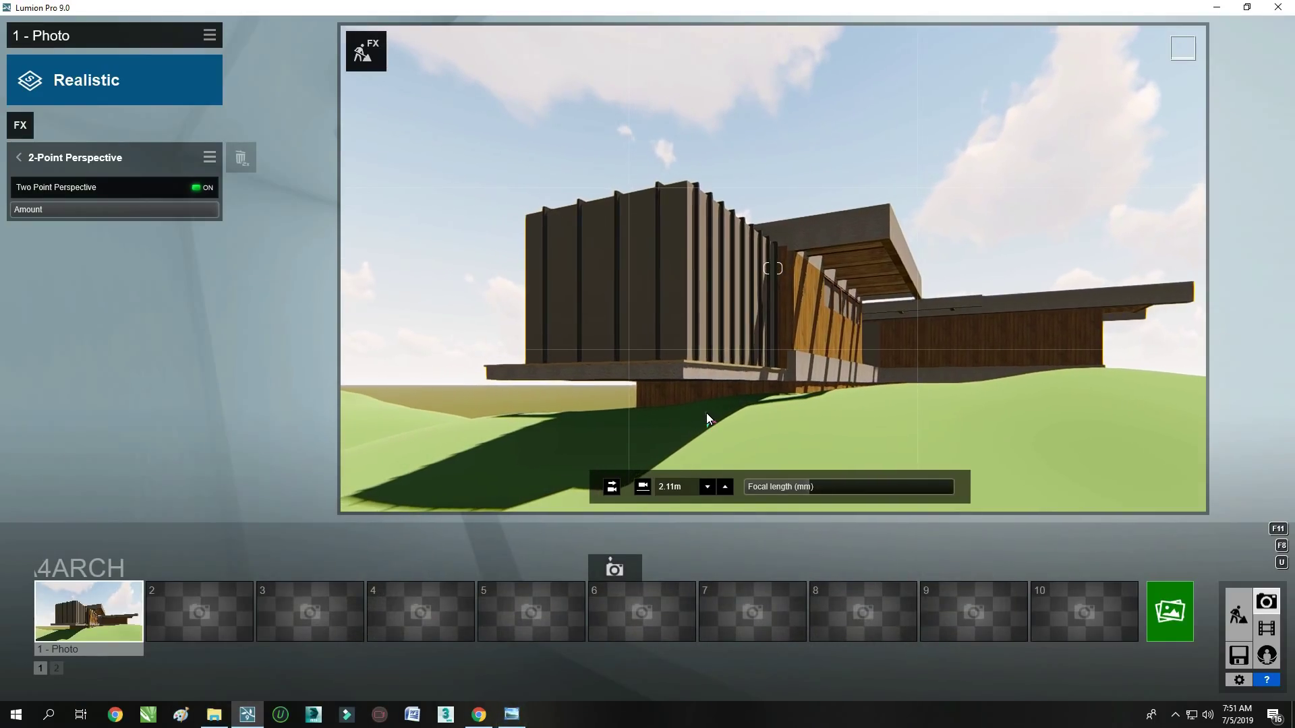
key("e")
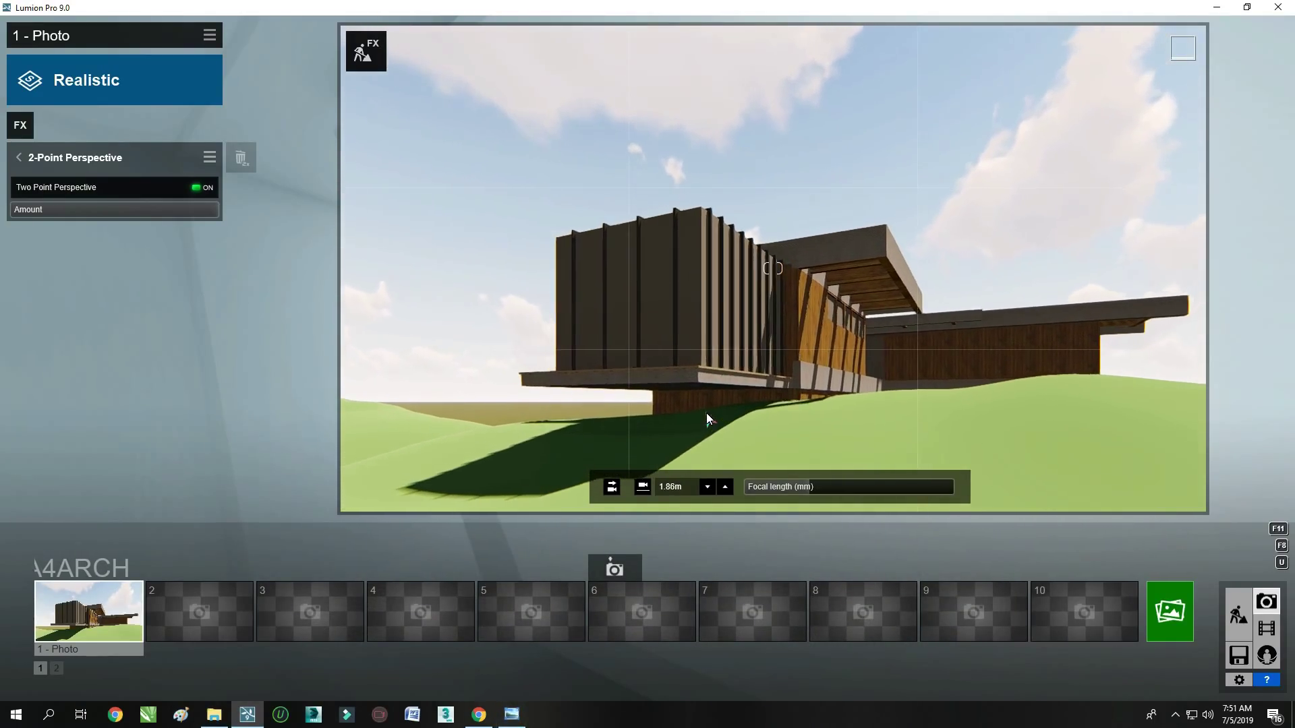
key("q")
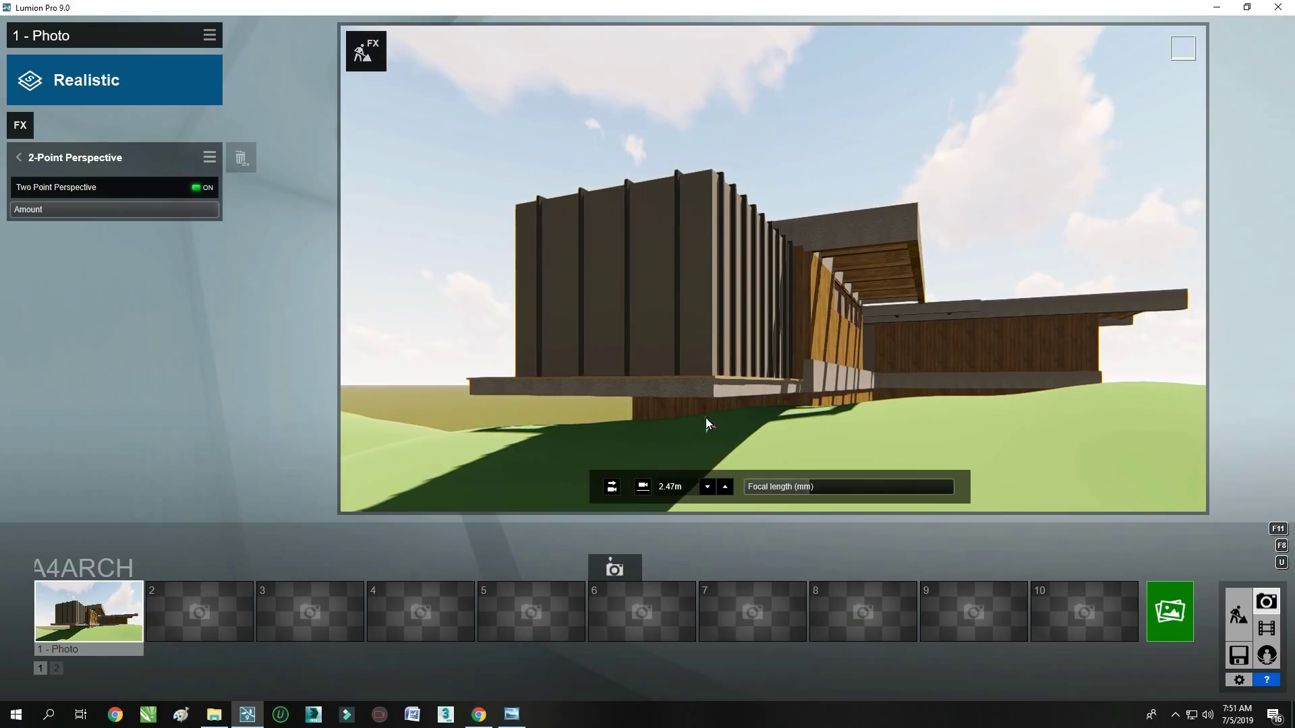
right_click_drag(705, 418, 733, 419)
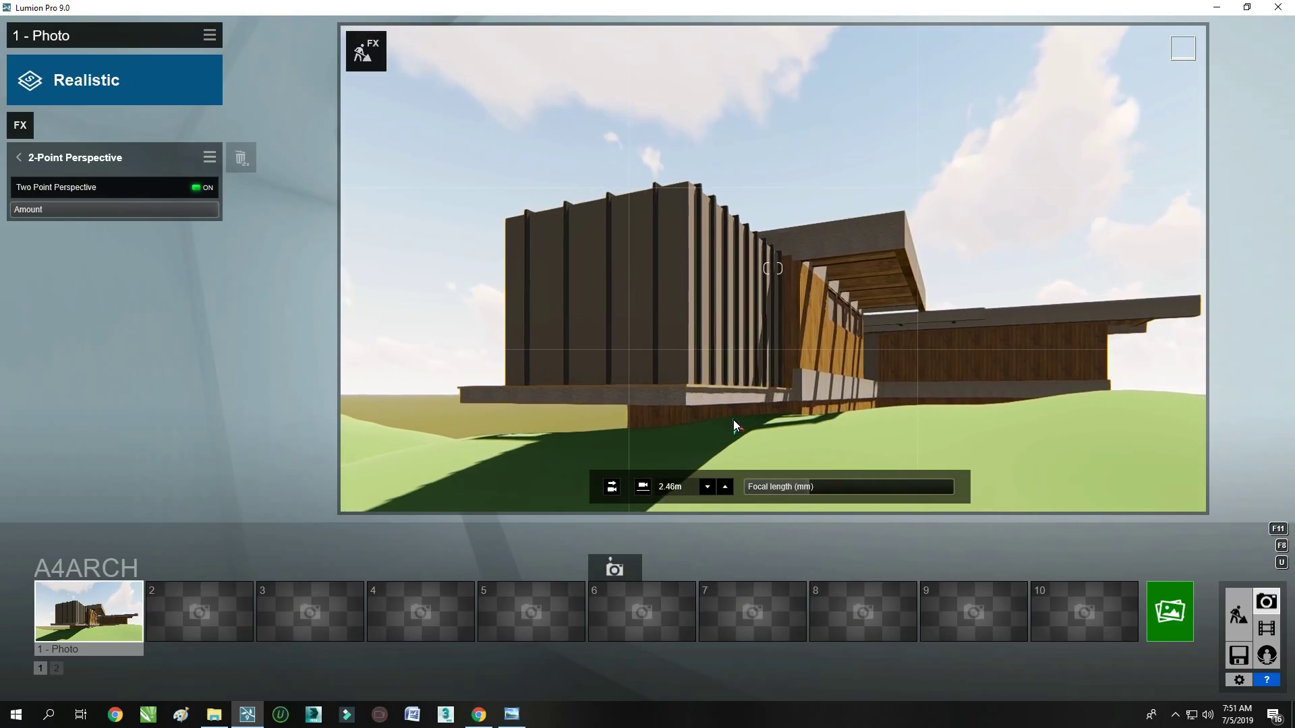
left_click(520, 716)
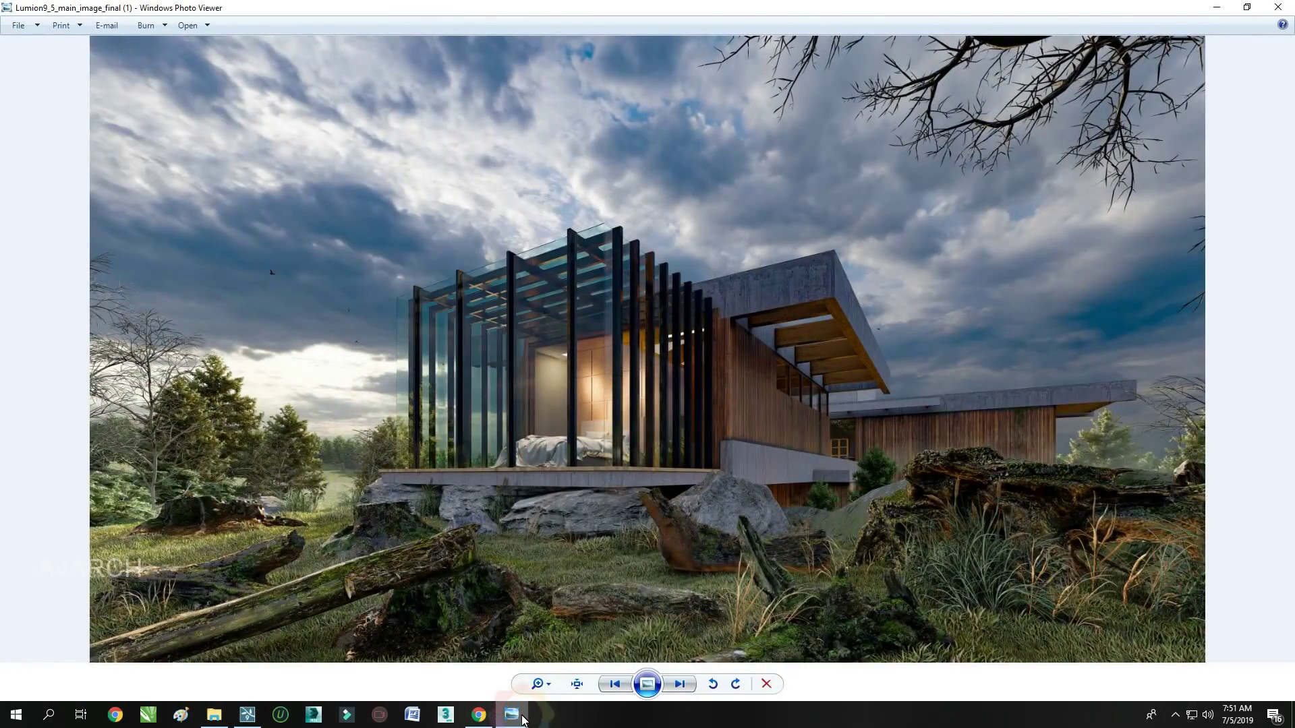
left_click(522, 718)
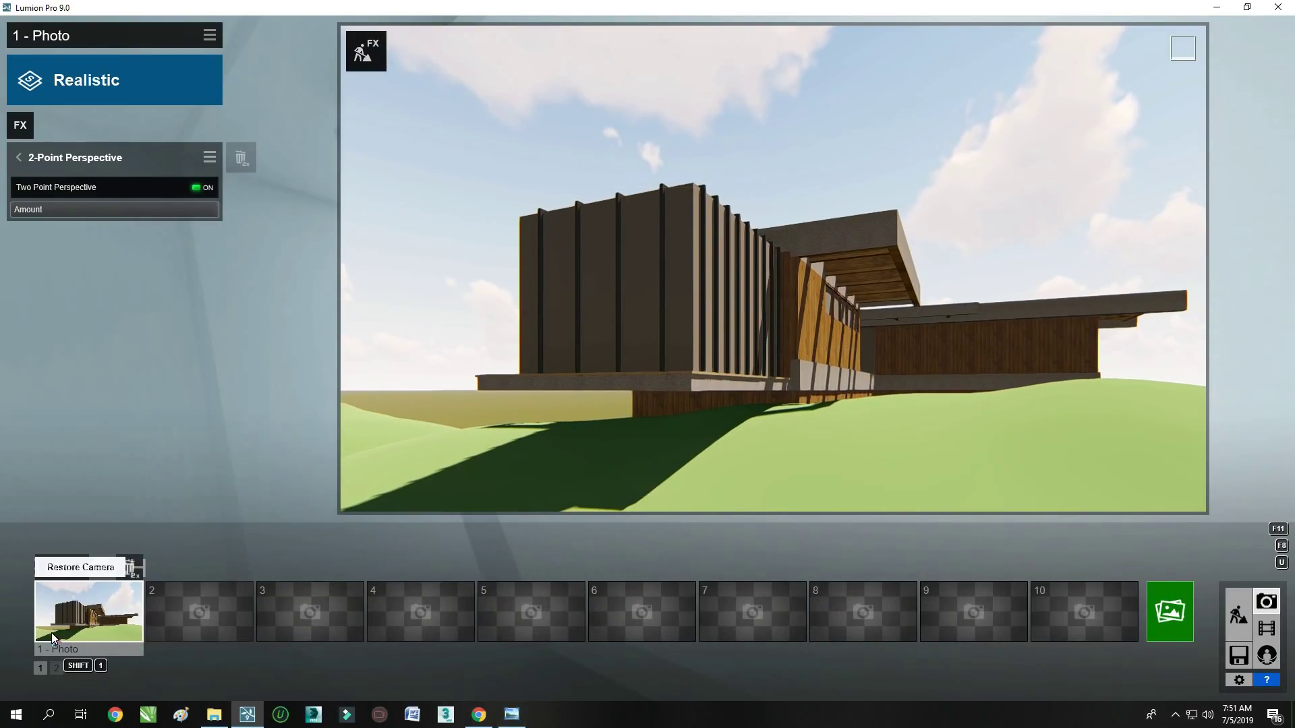
left_click(61, 568)
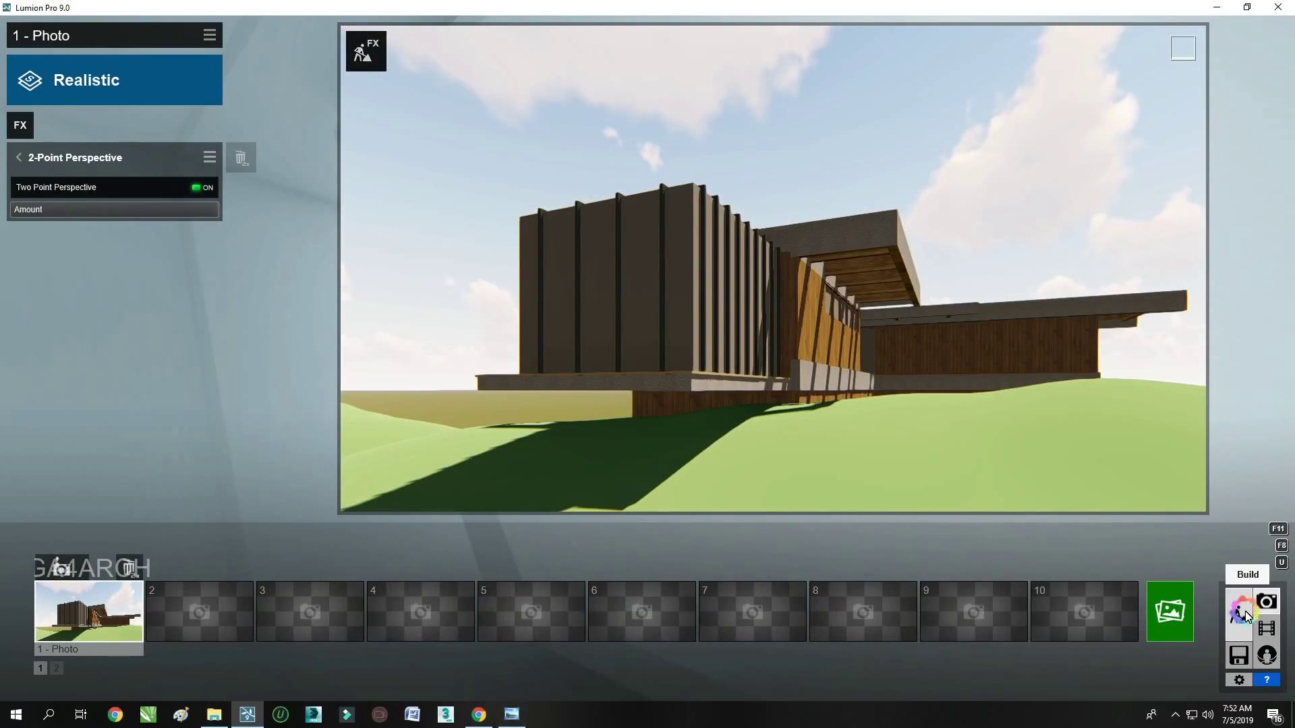
left_click(1246, 615)
Apply the Indoor Interior Glass 001 material to the slats and the facade glass
left_click(101, 600)
left_click(398, 405)
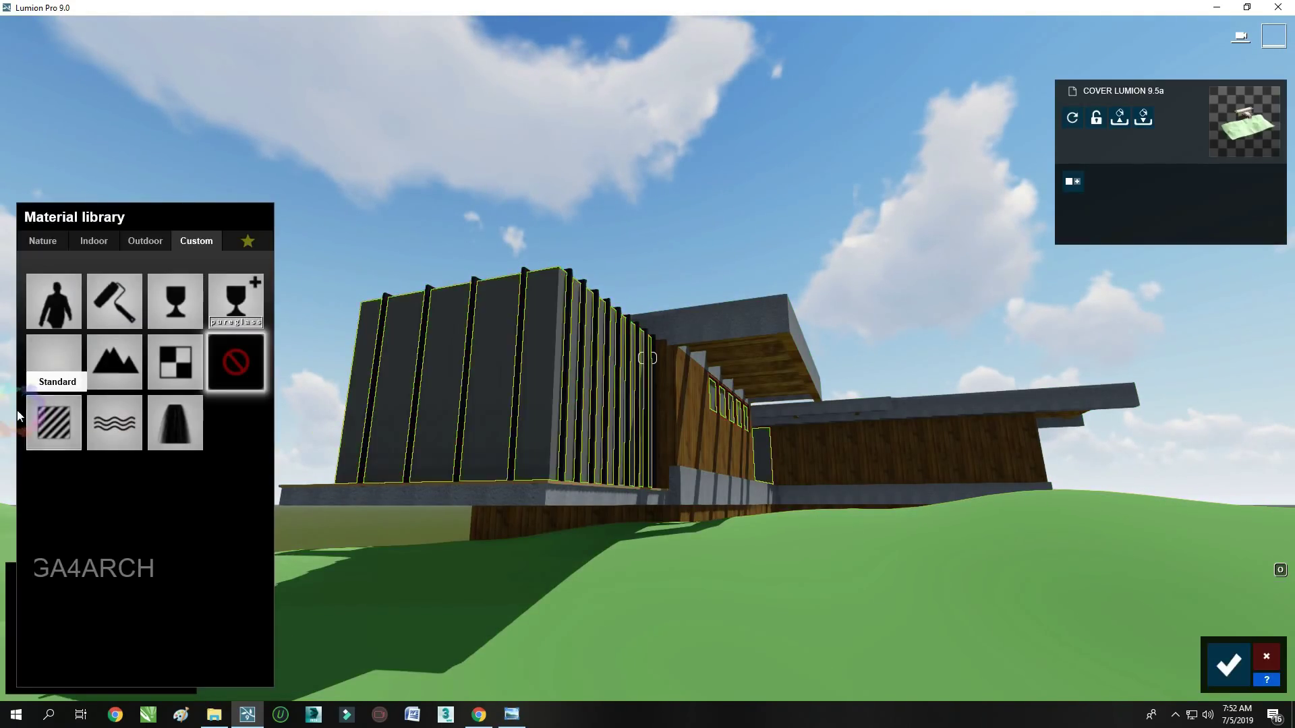
left_click(94, 241)
left_click(84, 290)
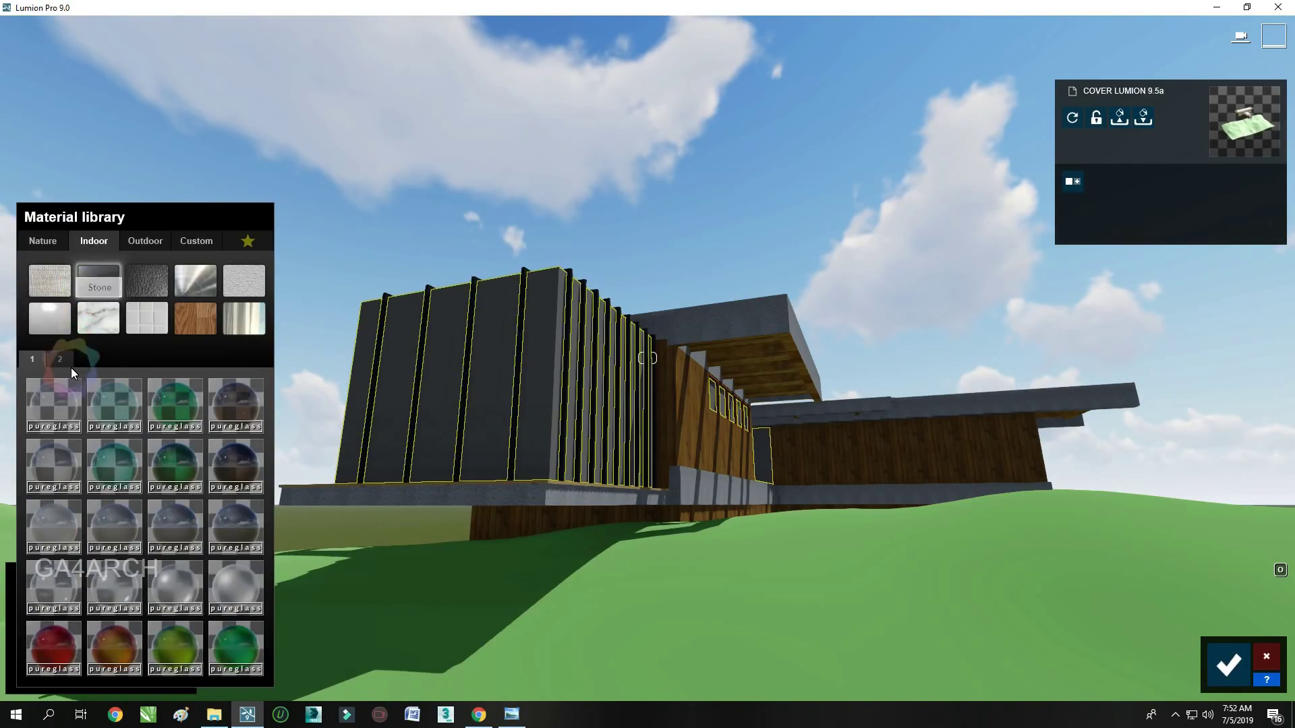
left_click(62, 412)
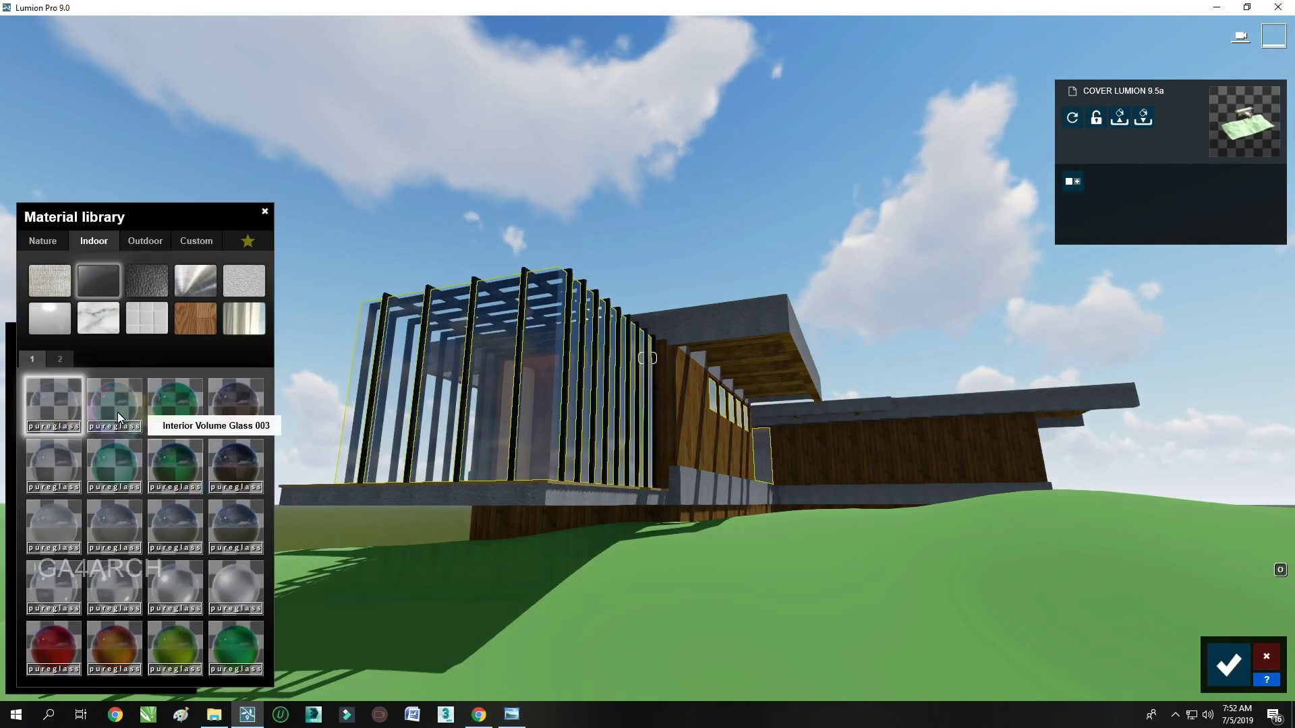
left_click(60, 359)
left_click(33, 359)
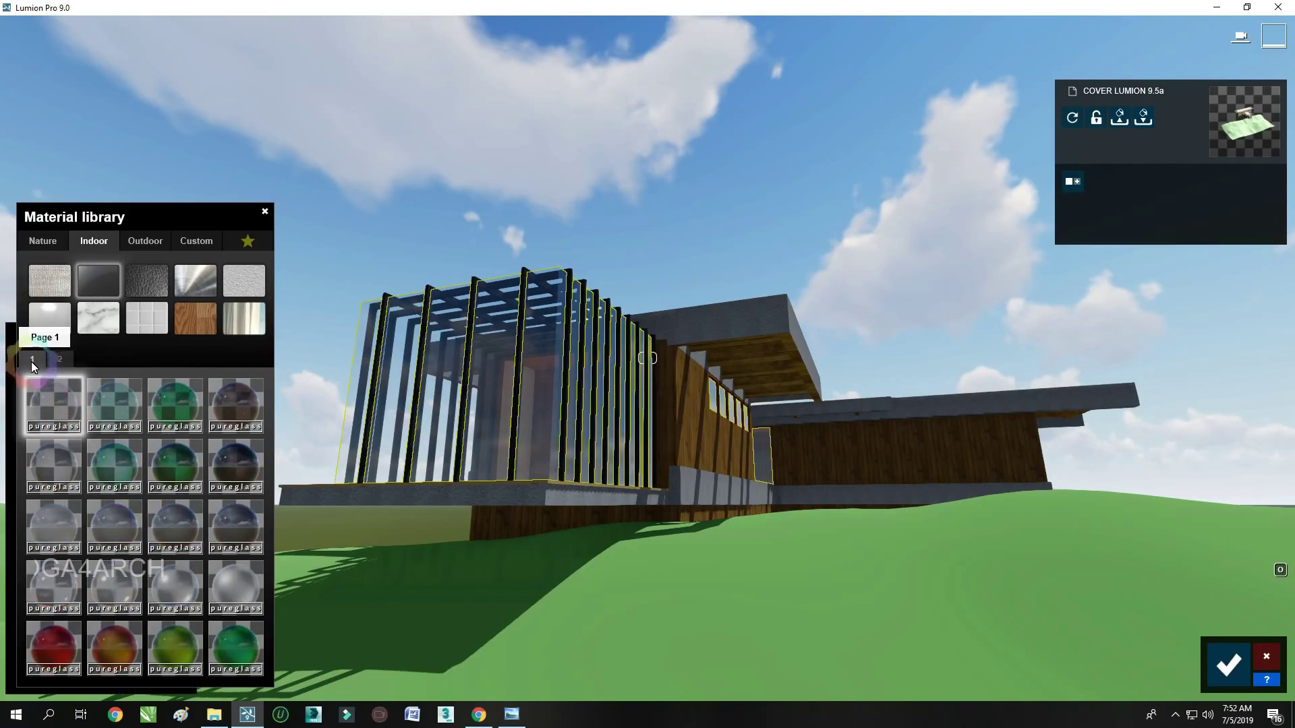
left_click(55, 407)
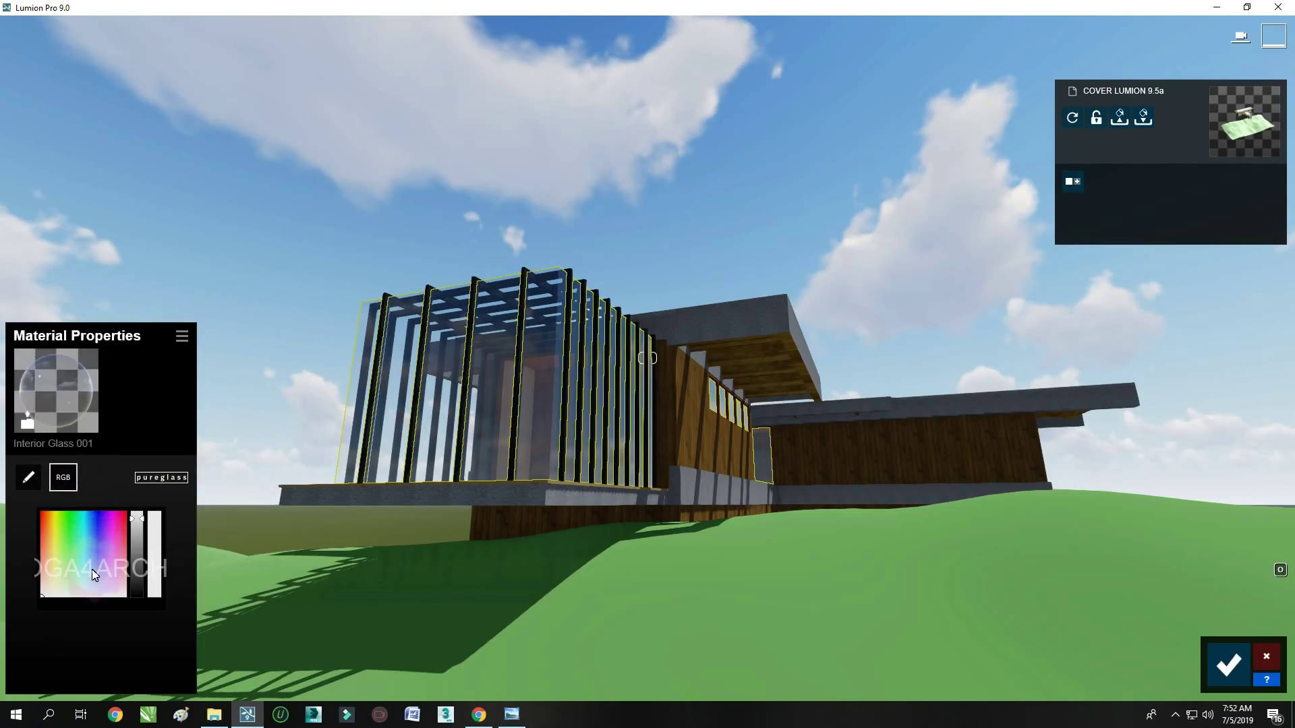
Tint the glass light blue, lower its reflectivity to about 1.3, and confirm
left_click(92, 573)
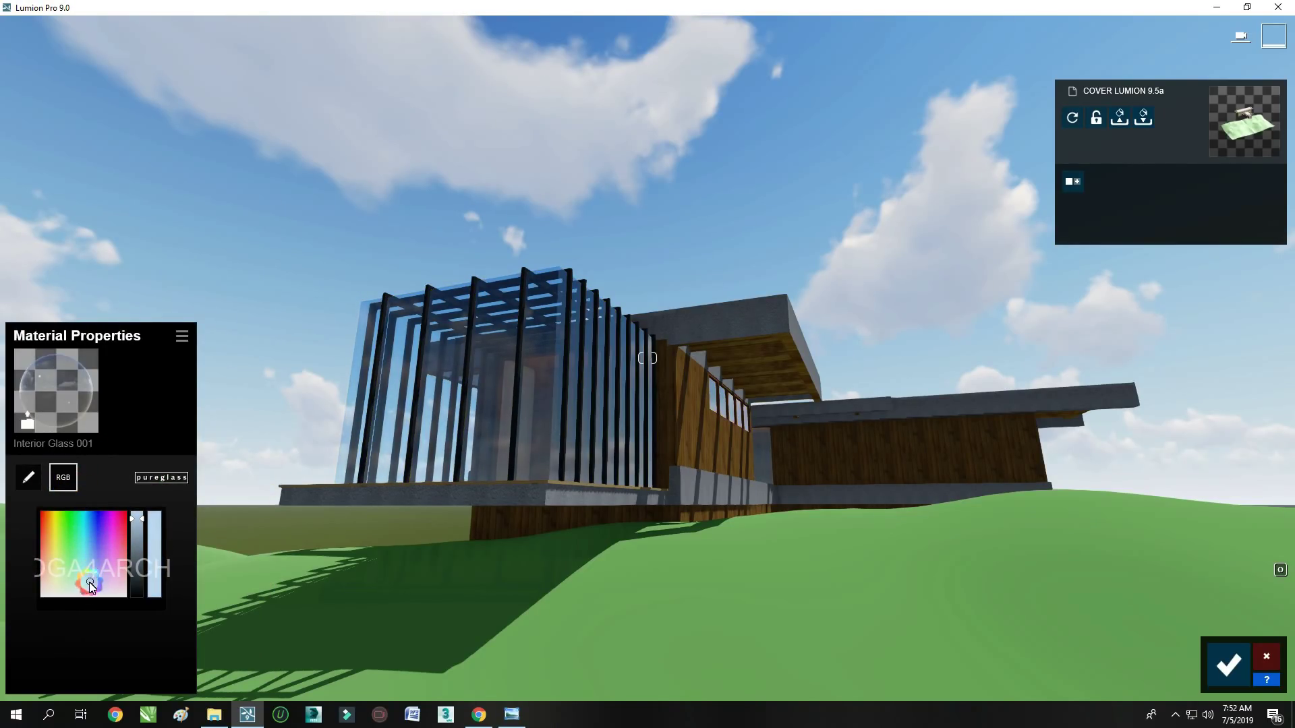
left_click(28, 477)
mouse_move(88, 528)
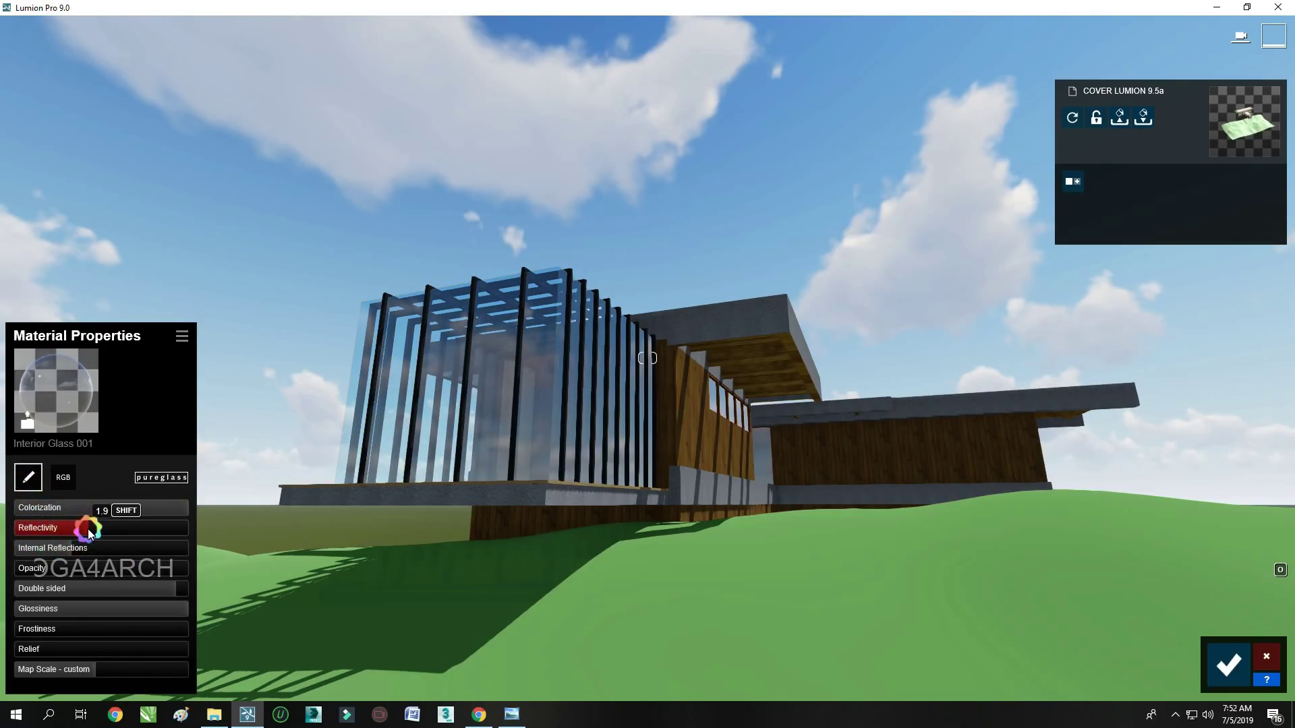
left_click_drag(89, 530, 85, 529)
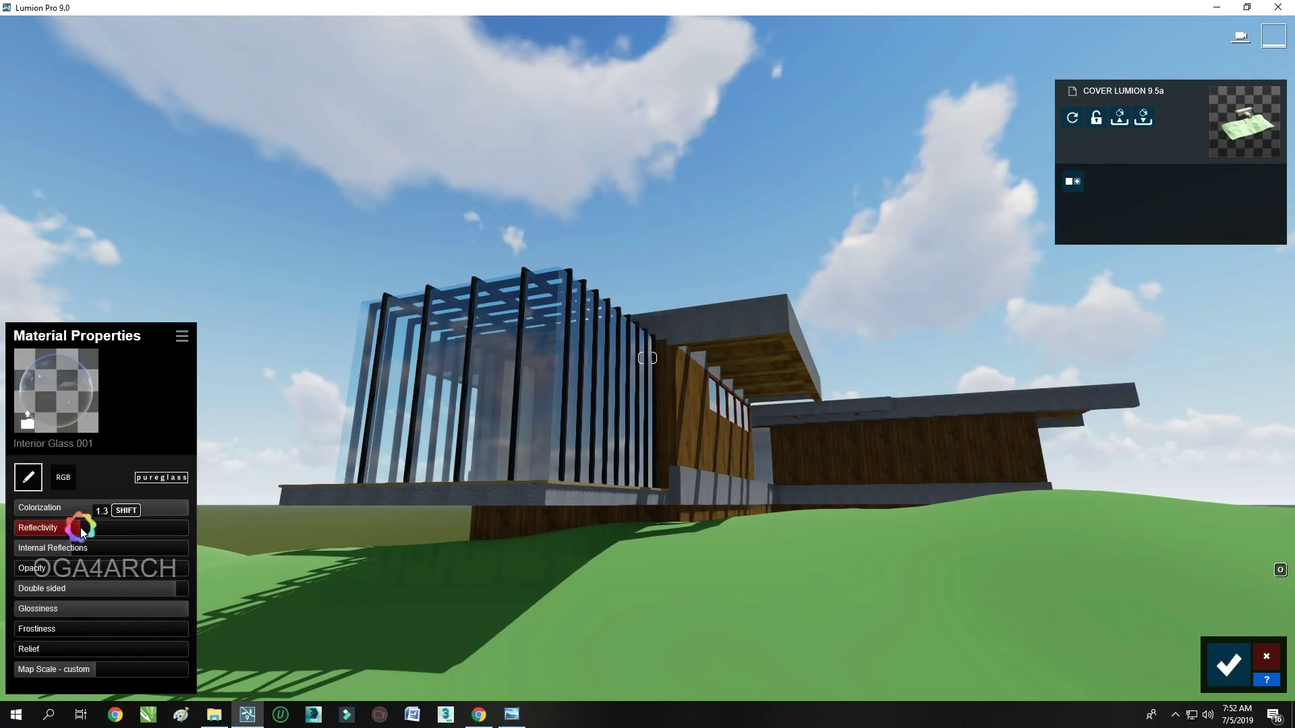
left_click(1229, 664)
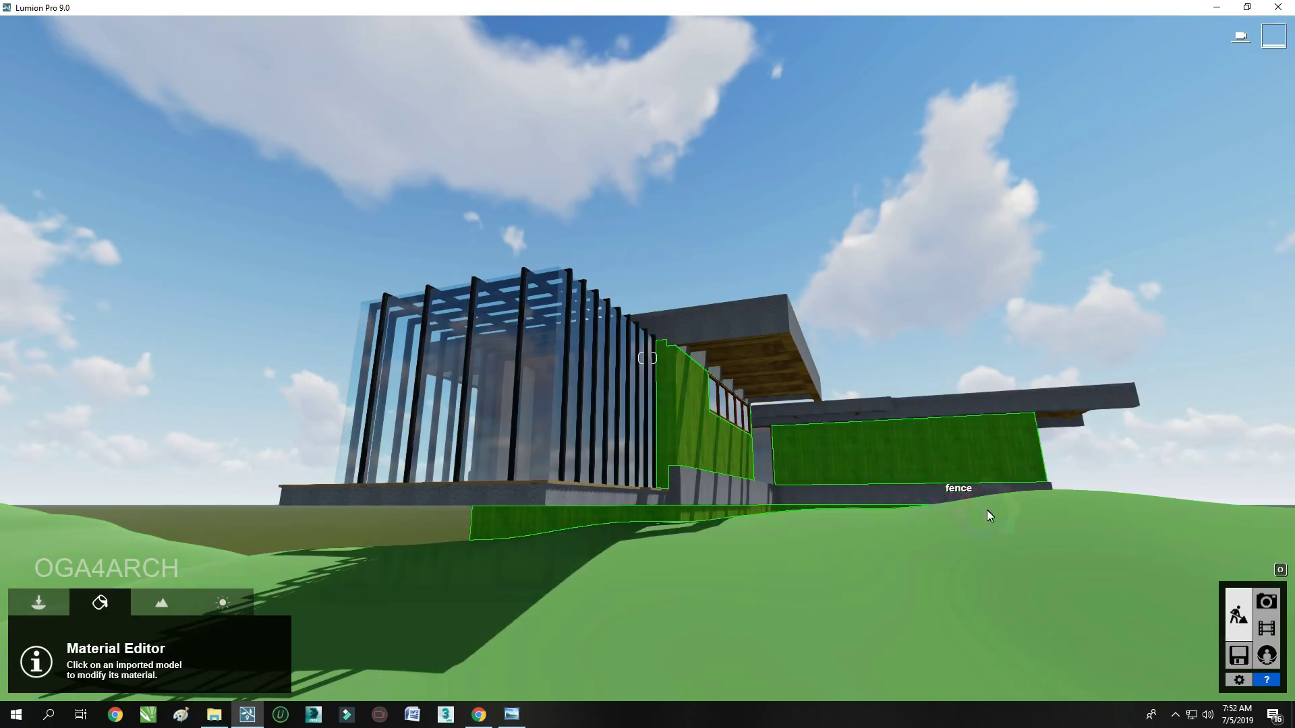
left_click(1267, 601)
Check photo 1's view, then pick the AlaskaCedar-M2 HQ conifer from Nature > Conifers
left_click(81, 610)
mouse_move(771, 268)
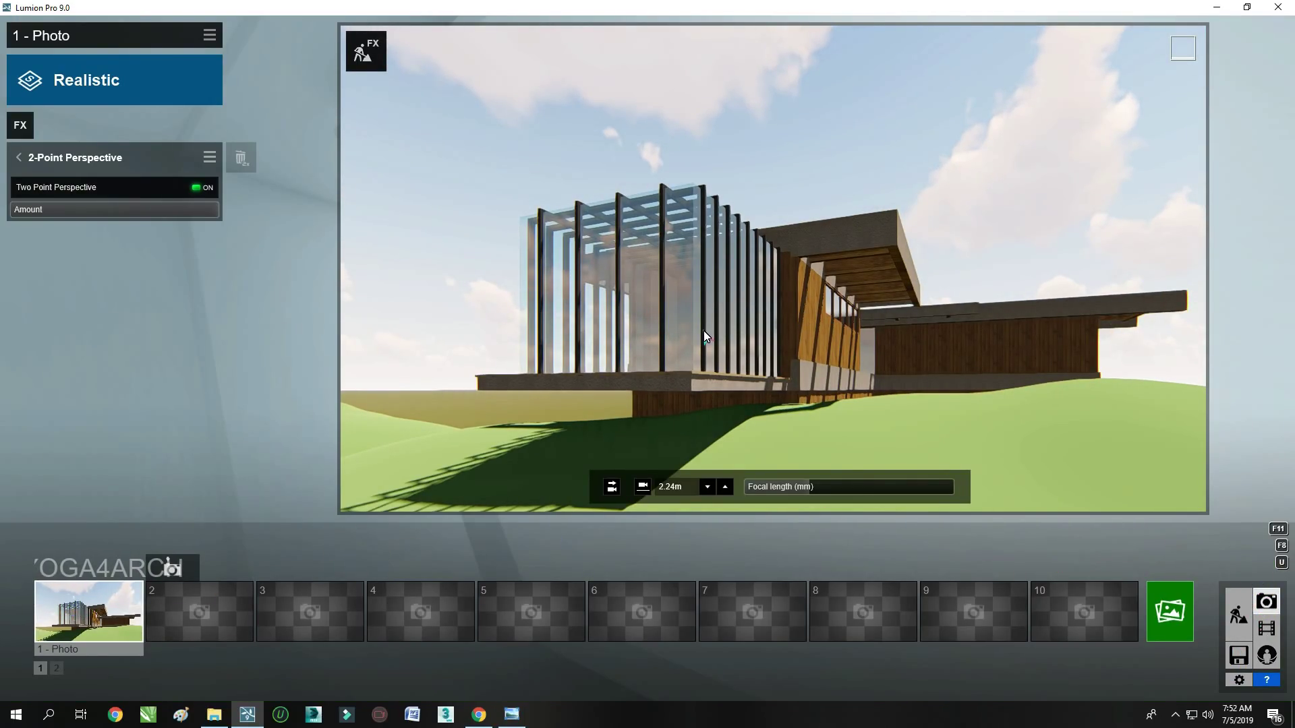
left_click(1241, 611)
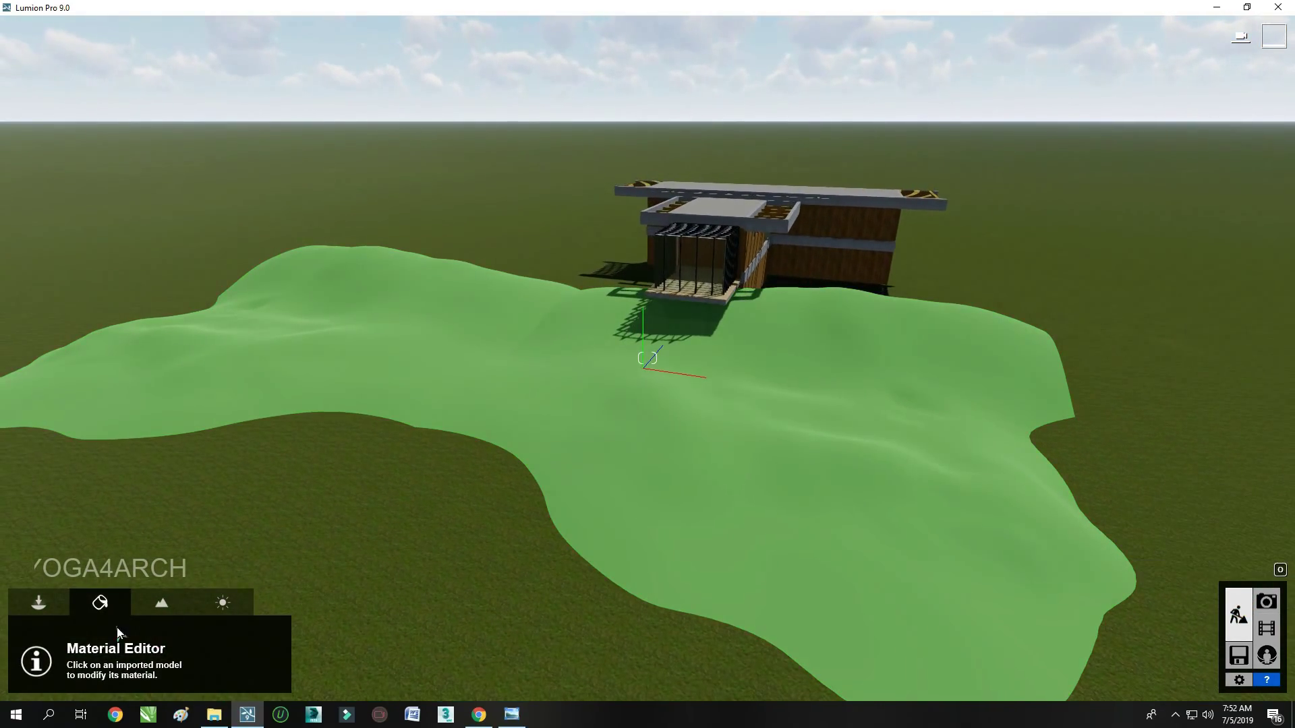
left_click(37, 615)
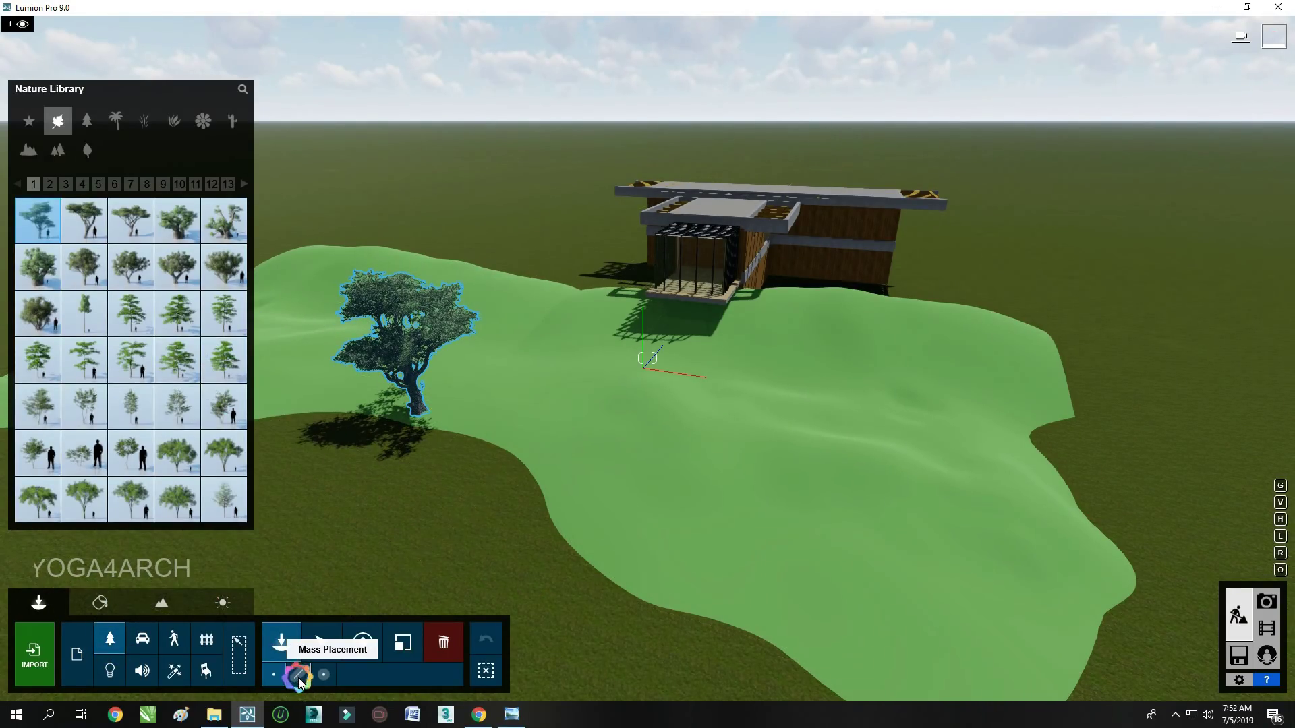
left_click(87, 120)
mouse_move(131, 220)
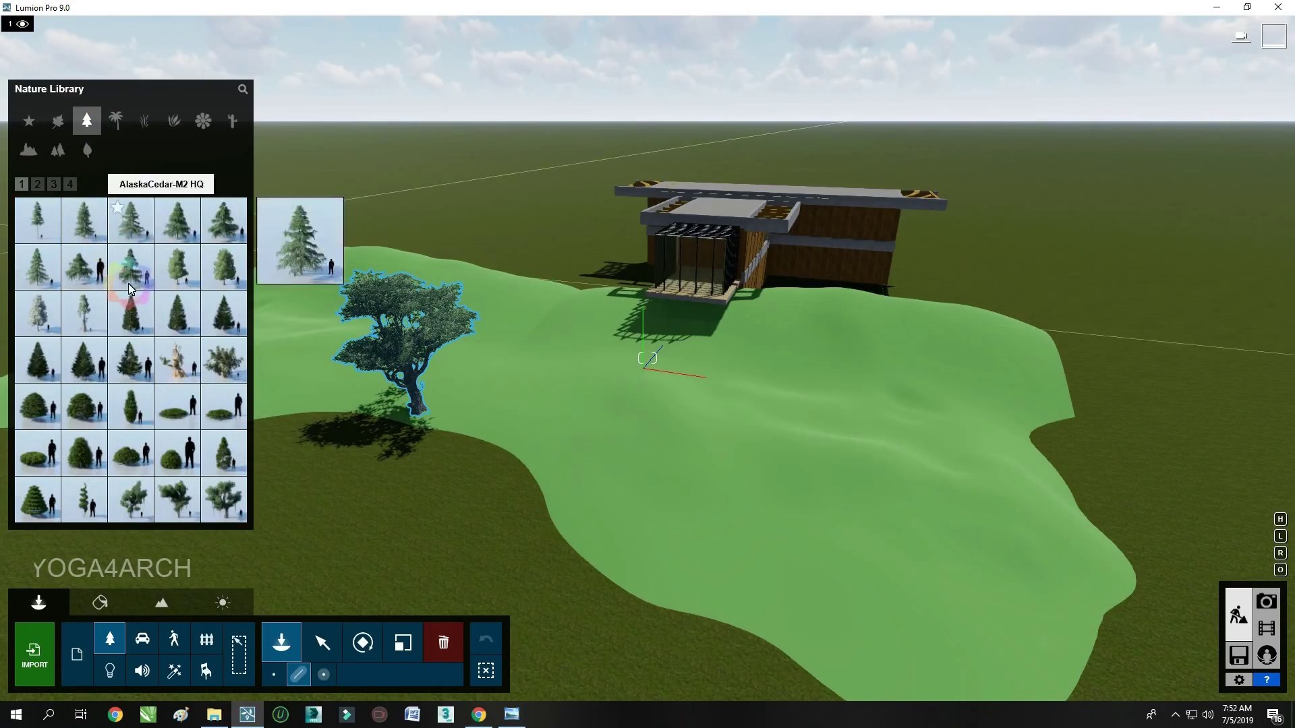
left_click(122, 243)
Mass-place a hillside line of AlaskaCedar-L HQ mixed with three more conifer types
left_click(301, 674)
left_click(87, 222)
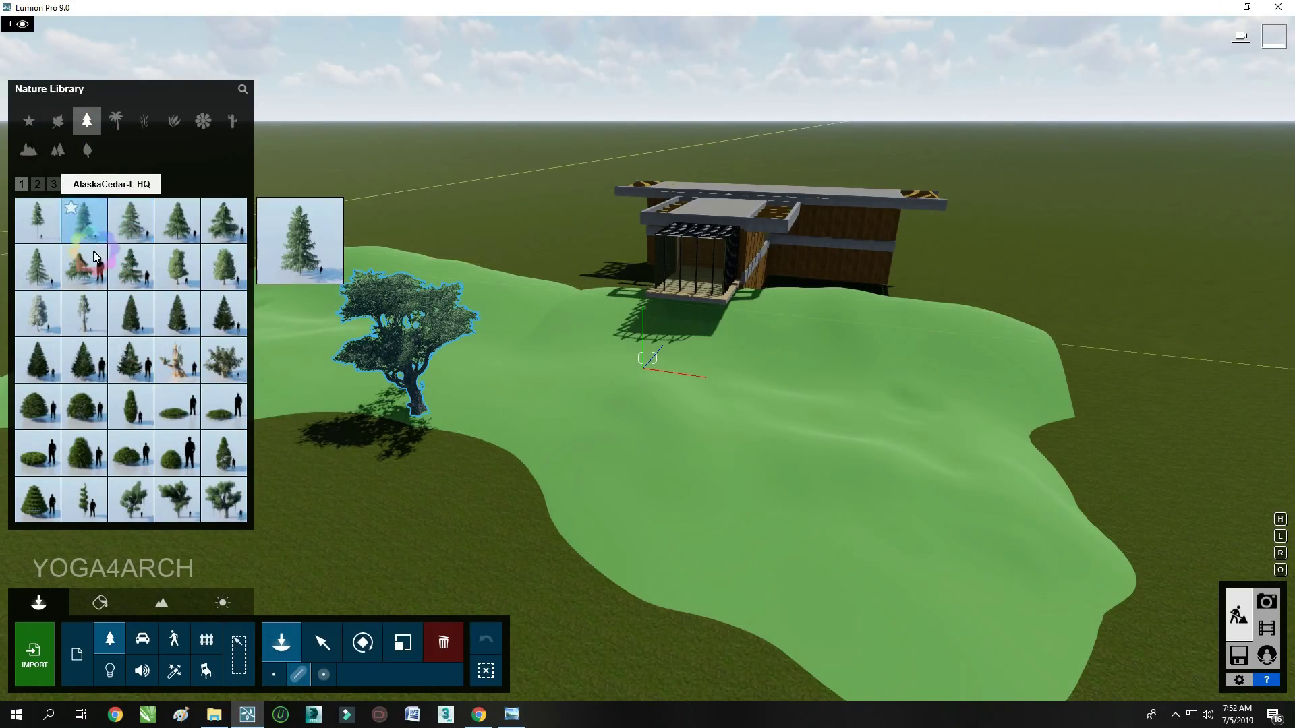
left_click(749, 615)
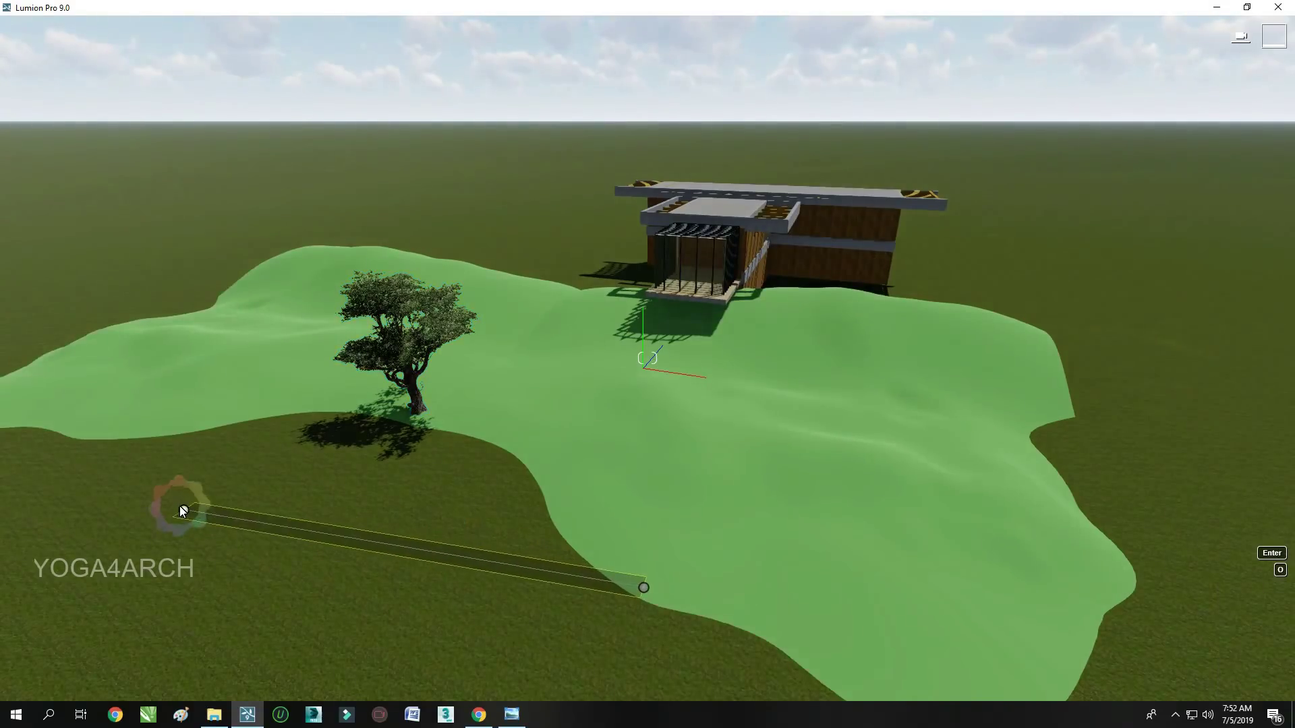
left_click(174, 505)
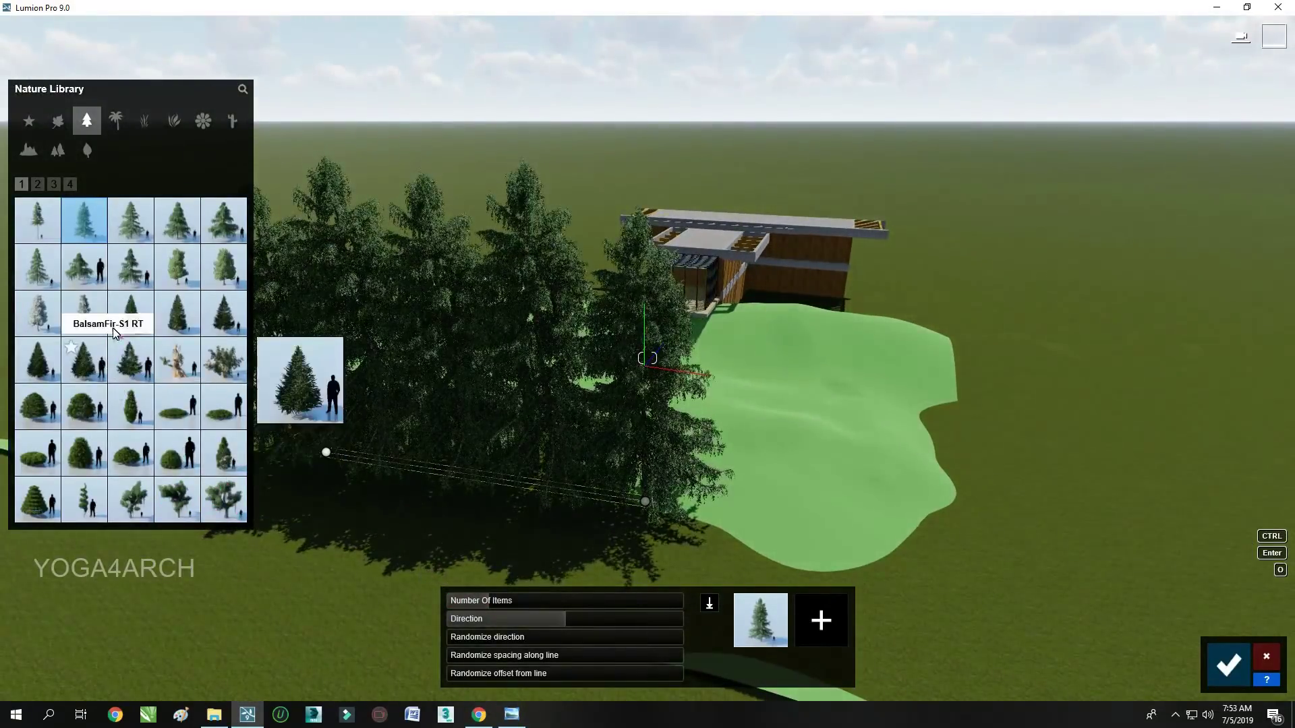
left_click(178, 221)
left_click(807, 619)
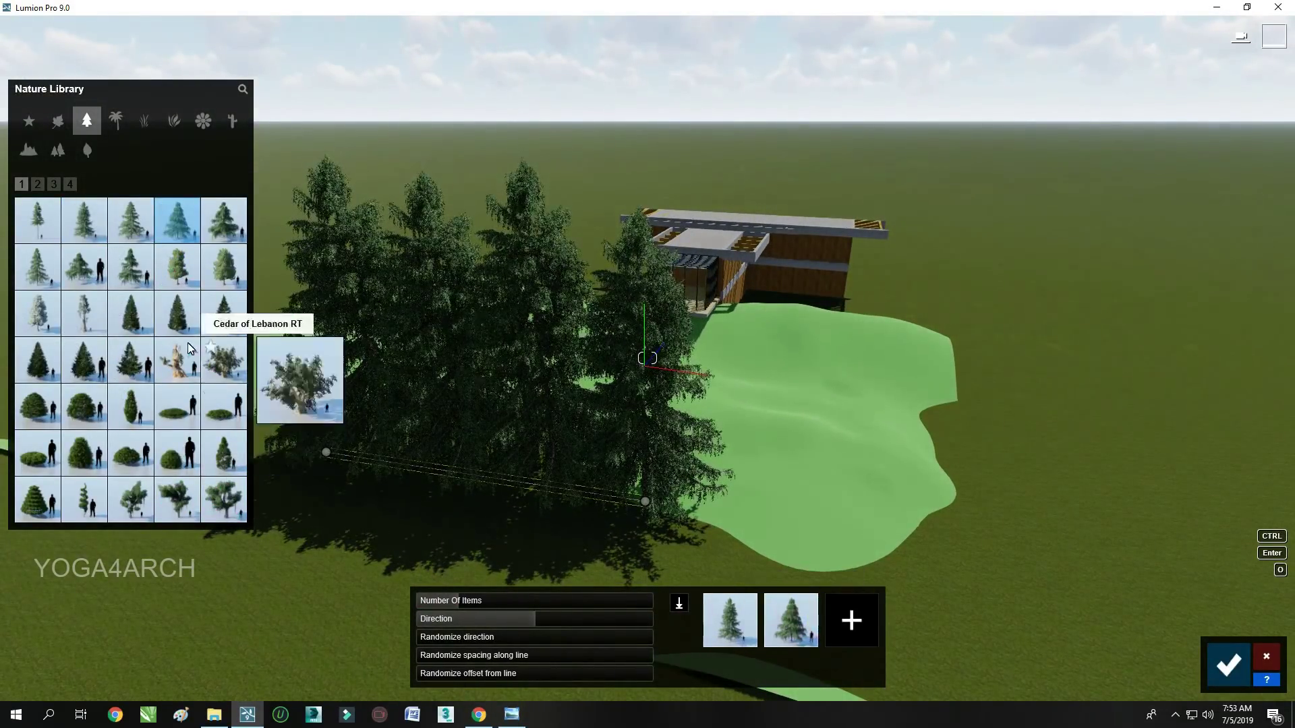
left_click(85, 220)
left_click(851, 620)
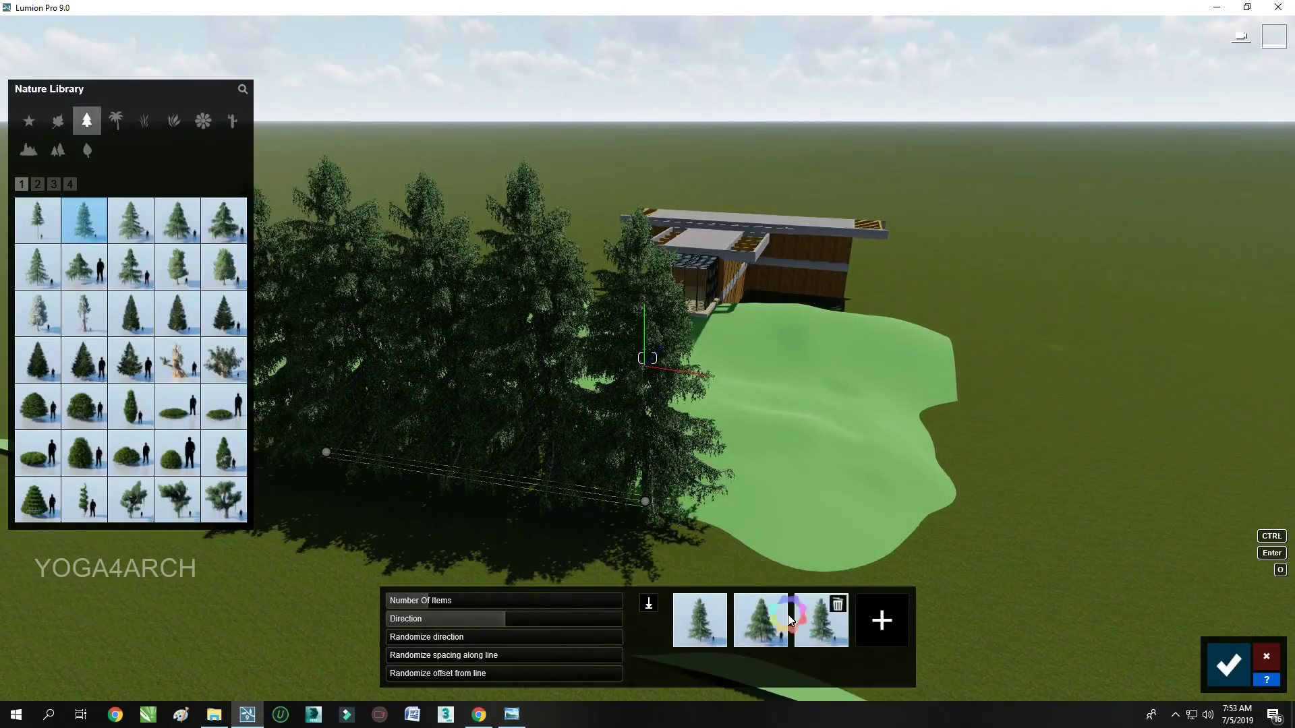
left_click(38, 267)
left_click(884, 613)
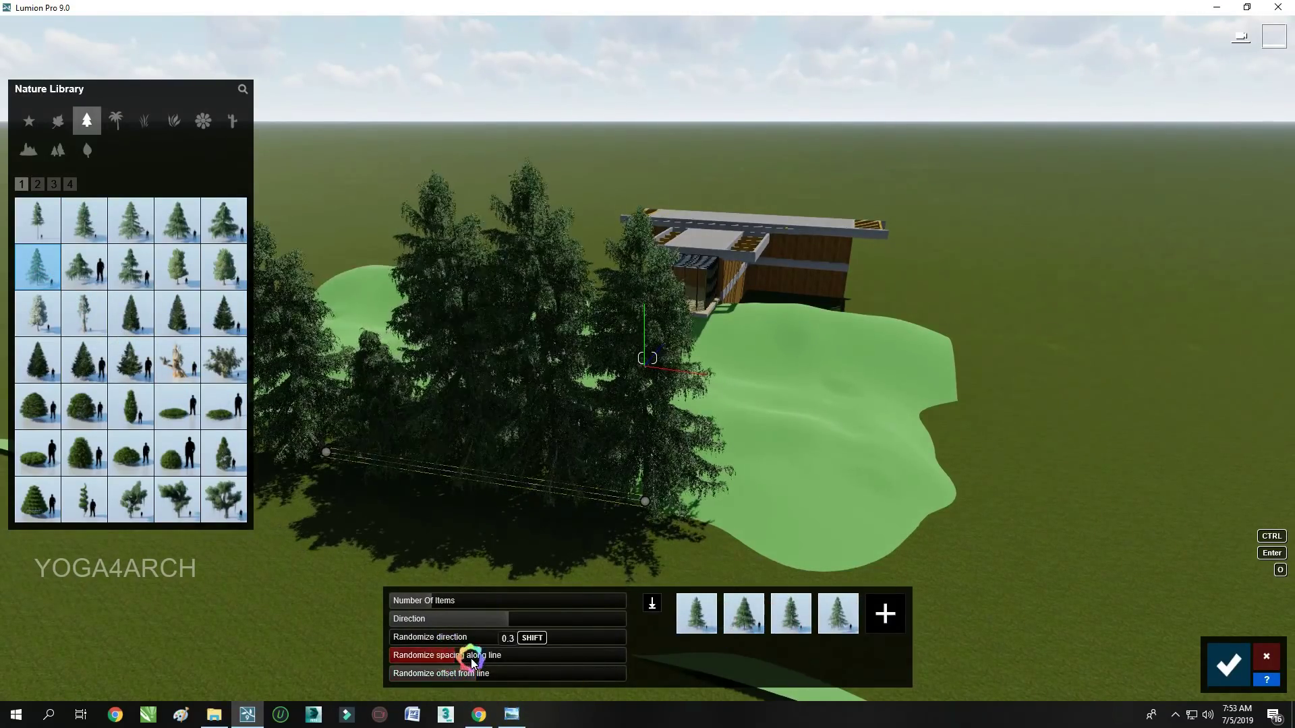
Randomize the trees' spacing and offset, extend the line further out, and confirm it
mouse_move(471, 658)
left_mouse_down()
mouse_move(562, 659)
mouse_move(606, 686)
mouse_move(593, 686)
left_mouse_up()
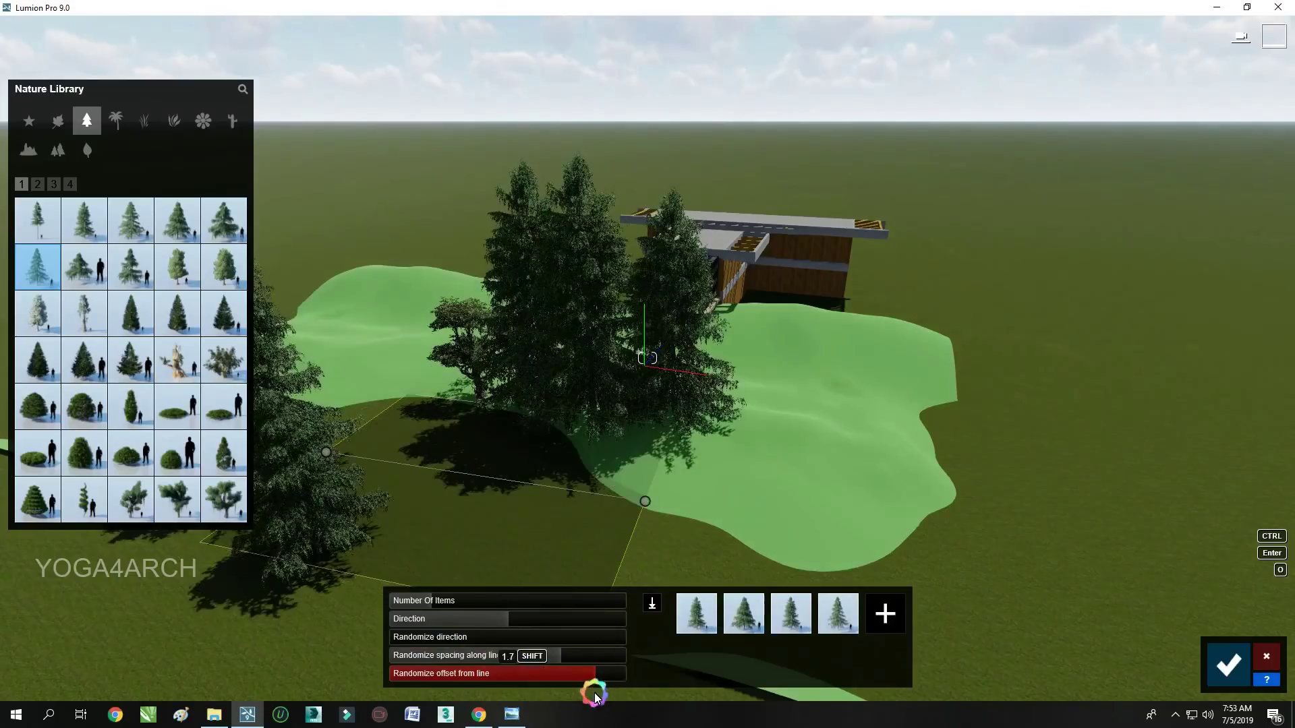
left_click_drag(491, 602, 484, 602)
key("s")
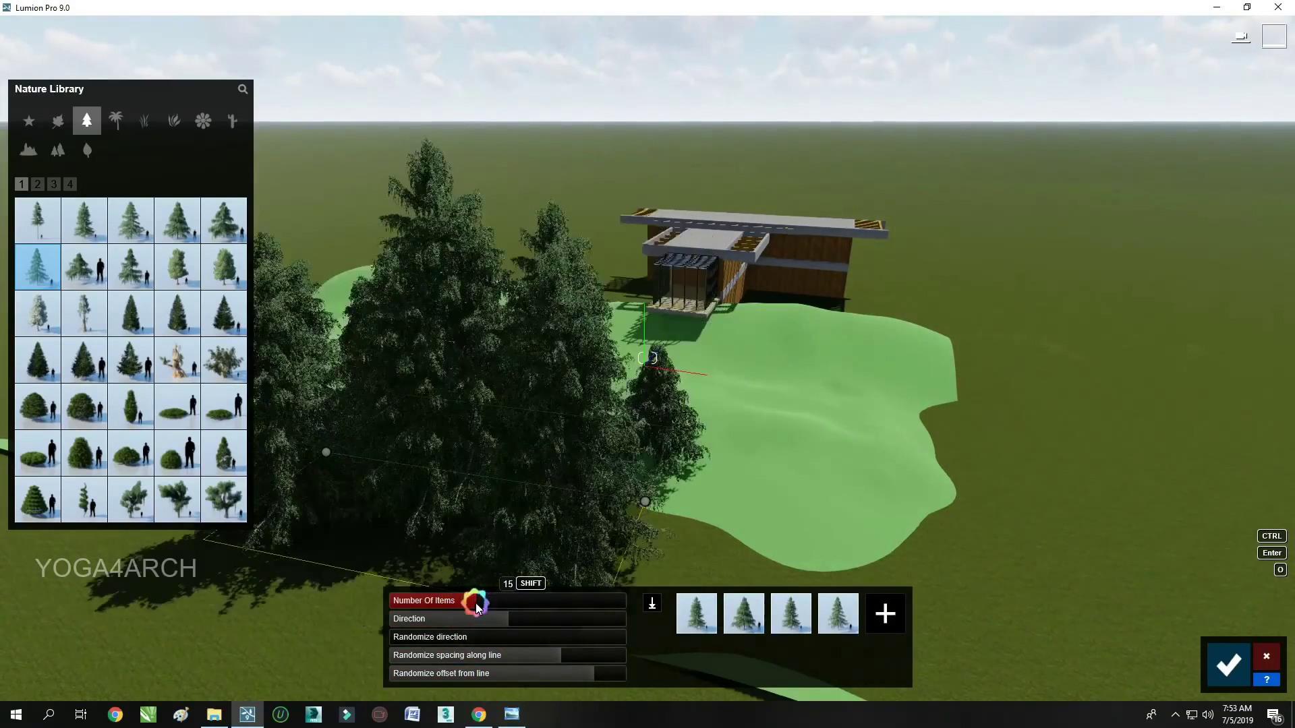
left_click_drag(646, 440, 768, 481)
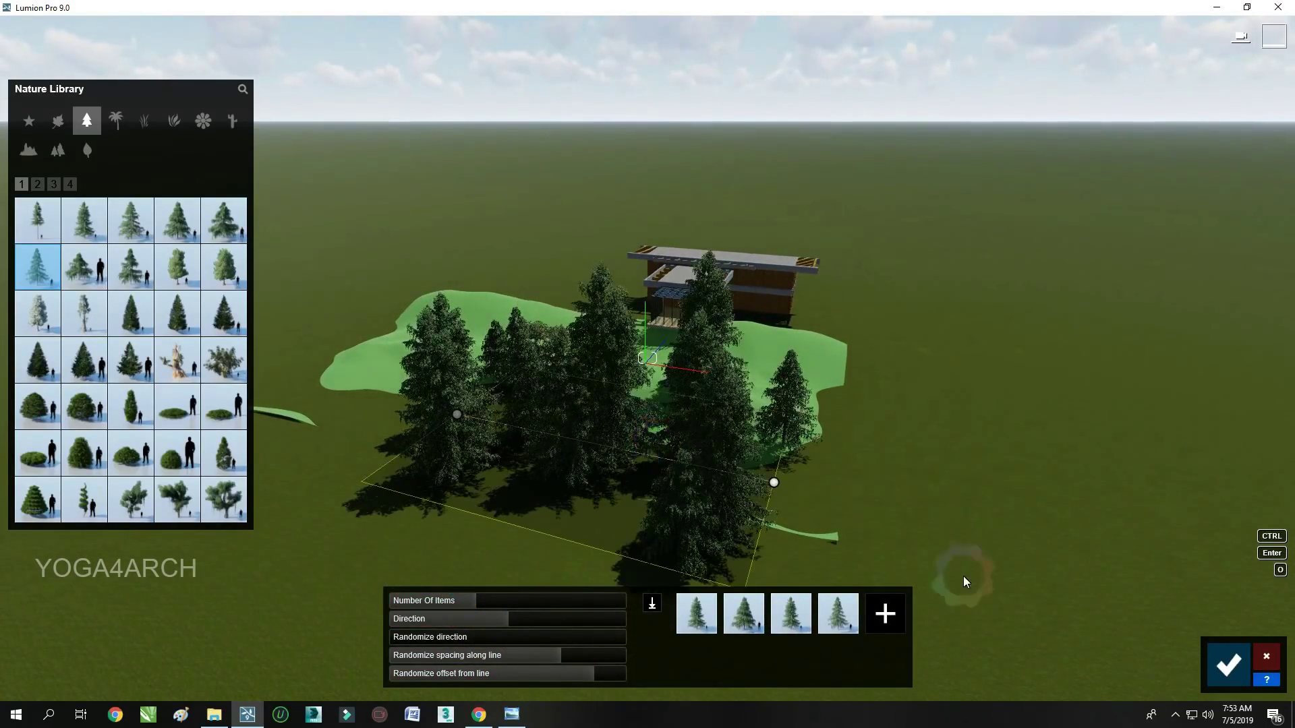
left_click(1227, 664)
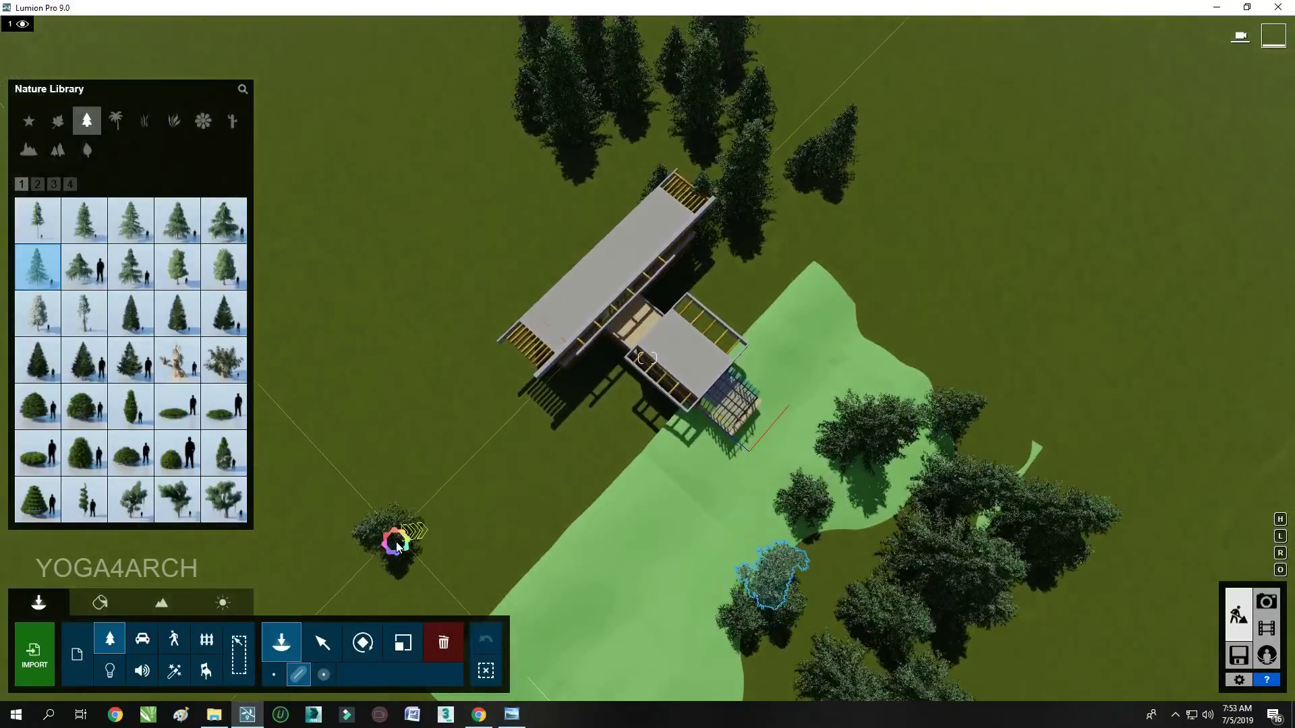
Fill a reshaped area beyond the house with more pines, then draw another tree line along the lawn edge
left_click(1229, 666)
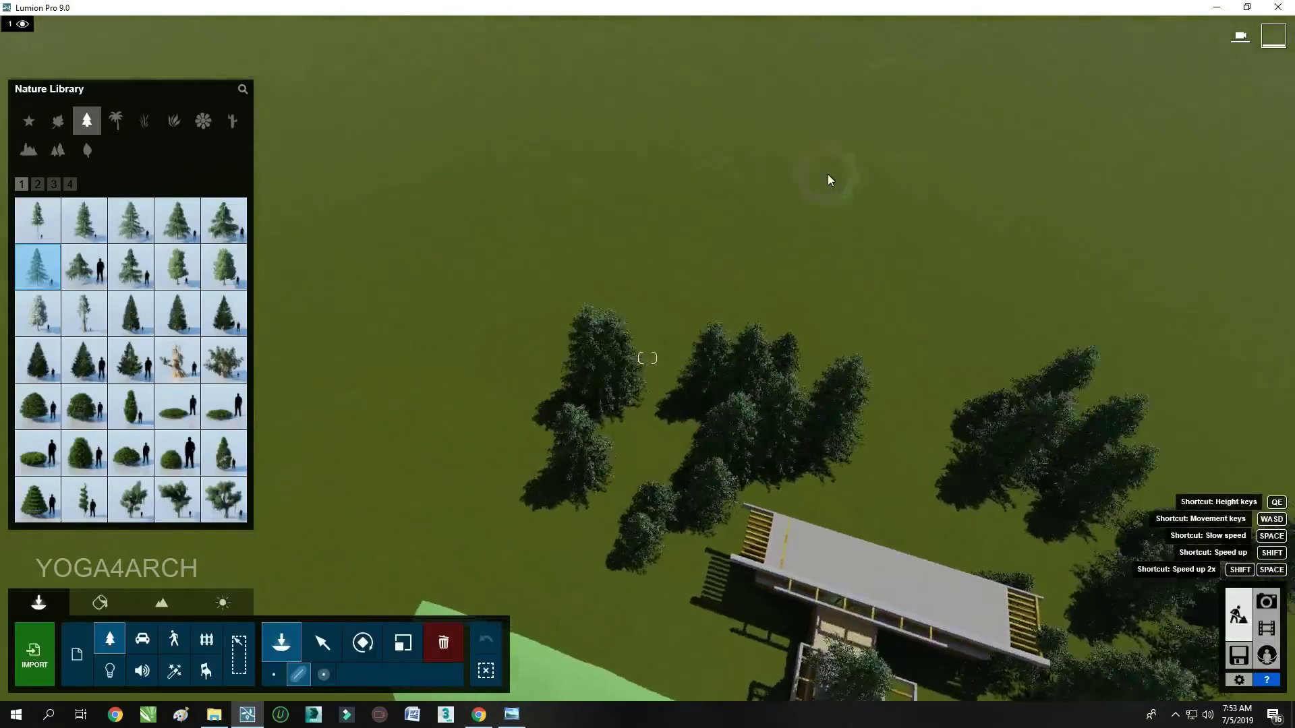
left_click(1095, 182)
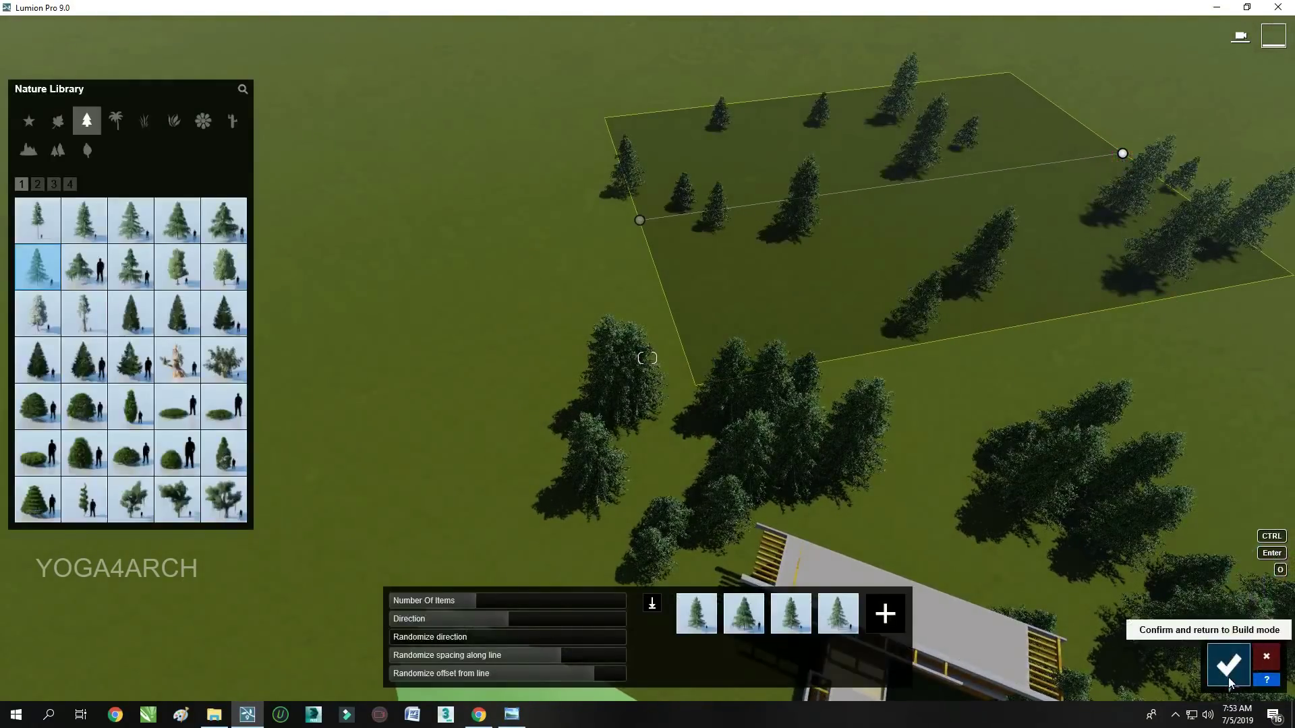
left_click_drag(630, 223, 463, 249)
left_click_drag(1113, 159, 947, 140)
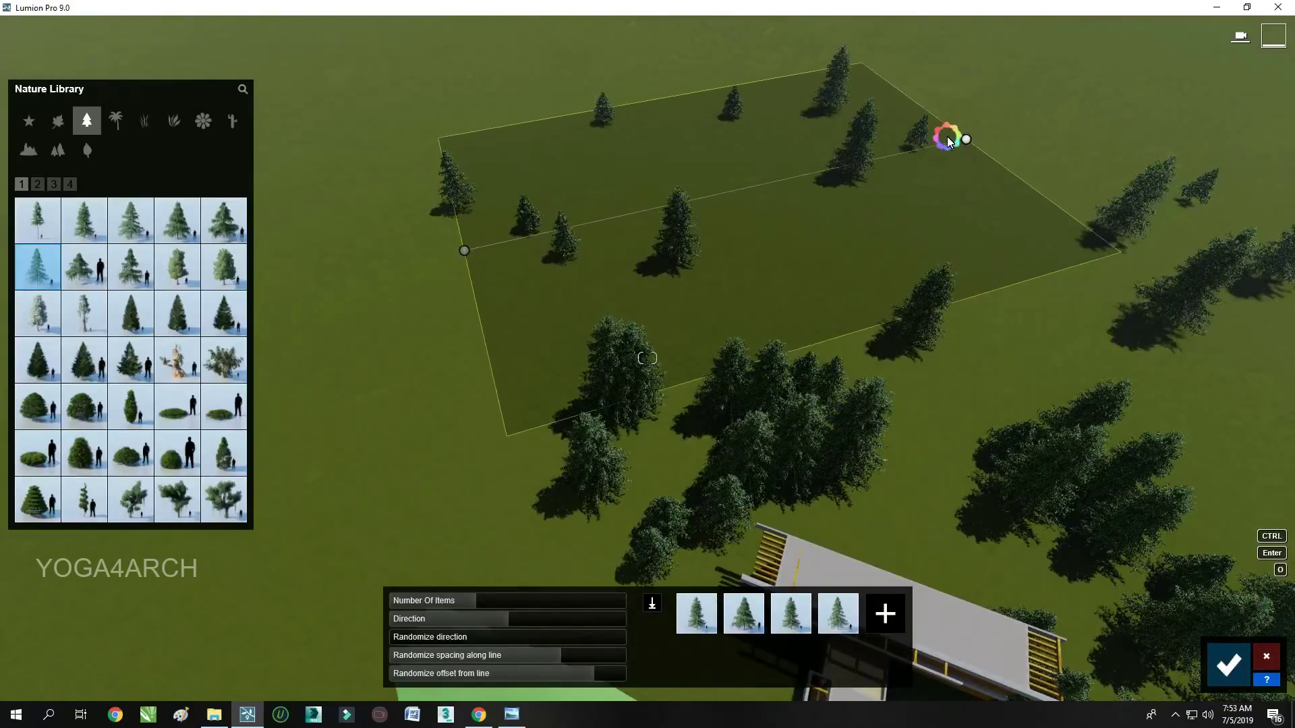
left_click(520, 600)
left_click(1229, 666)
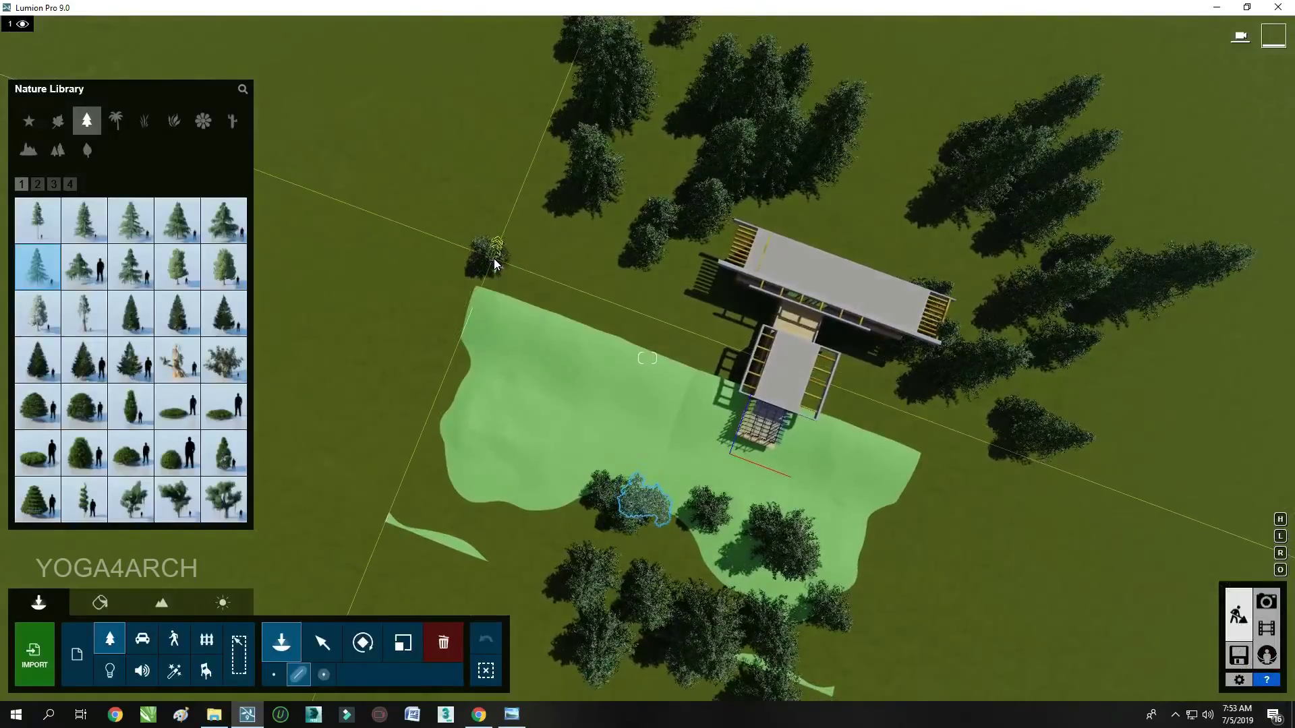
left_click_drag(485, 286, 343, 580)
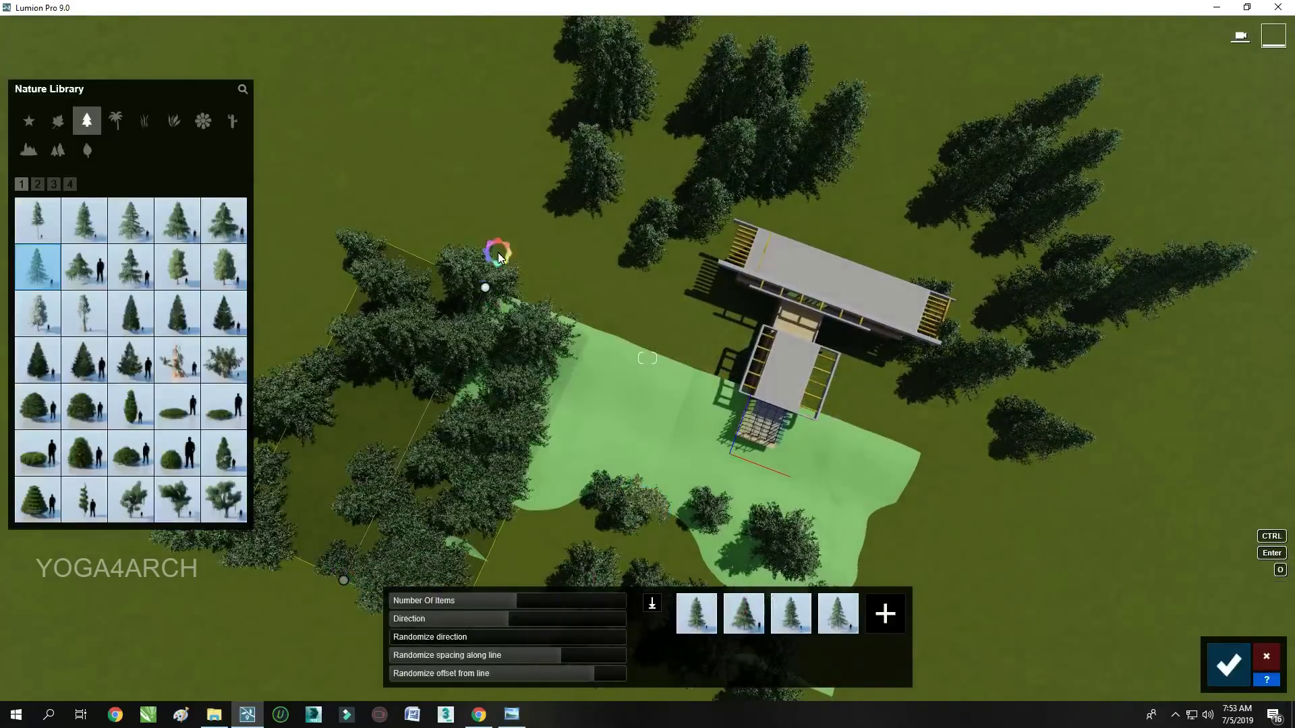
Confirm the tree line, return to the saved house view, and add the Reflection effect
left_click(1228, 666)
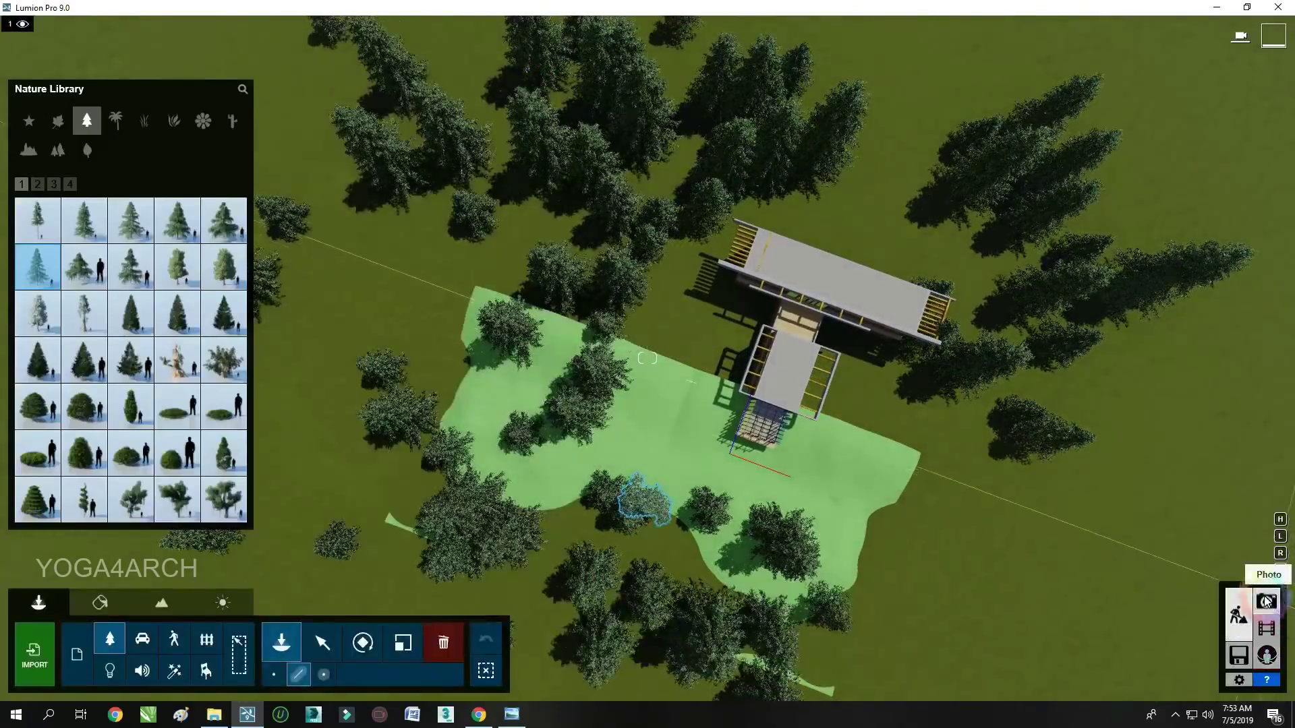
left_click(1265, 601)
left_click(88, 611)
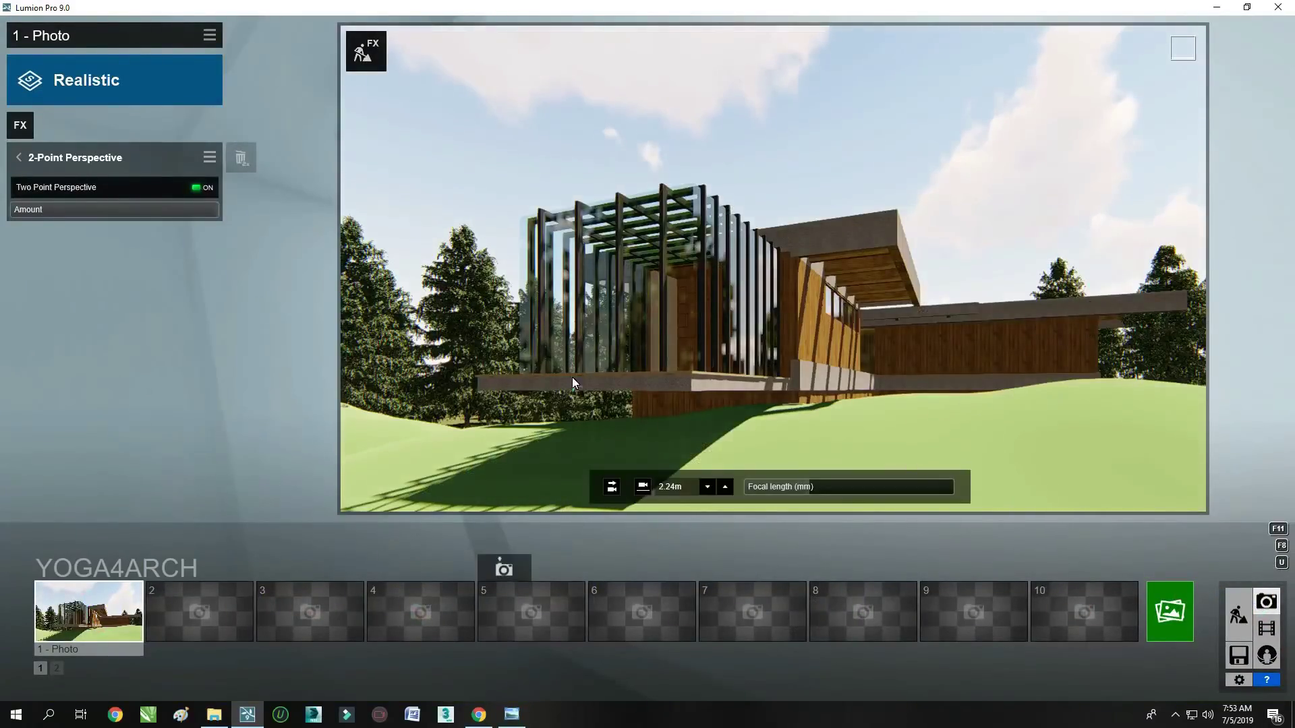
left_click(20, 125)
left_click(339, 127)
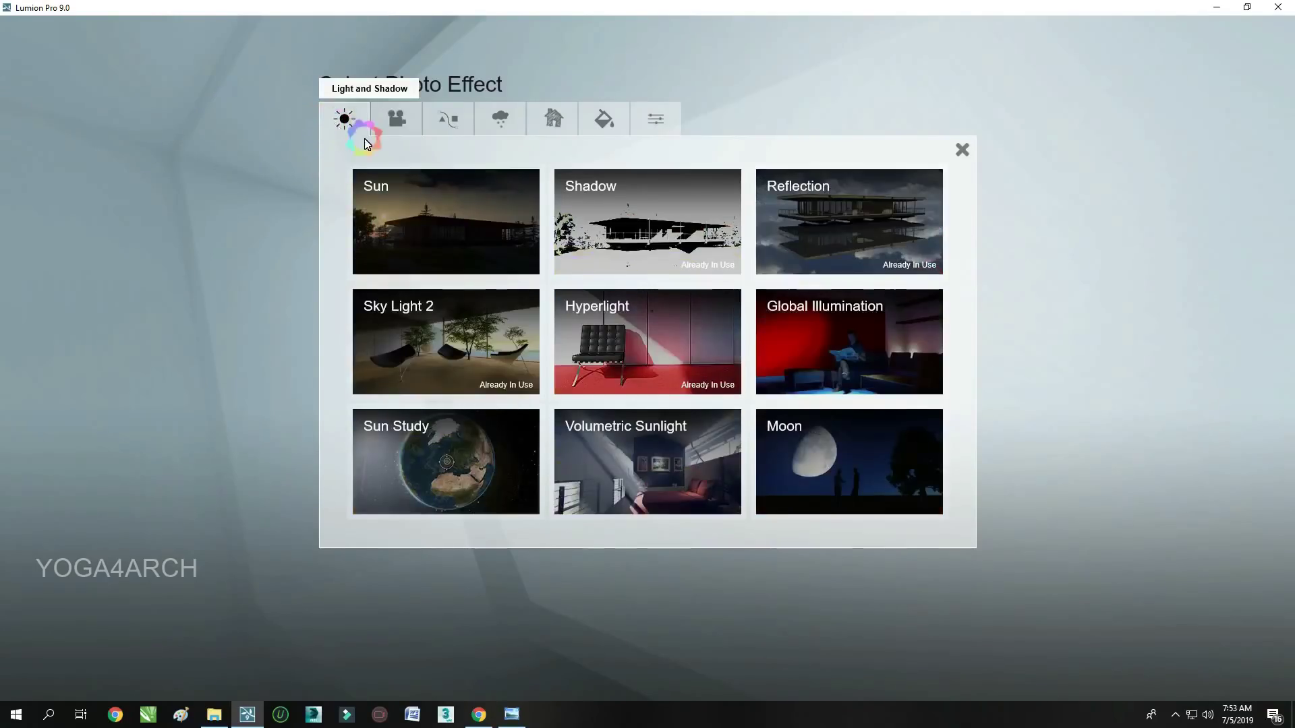
left_click(856, 223)
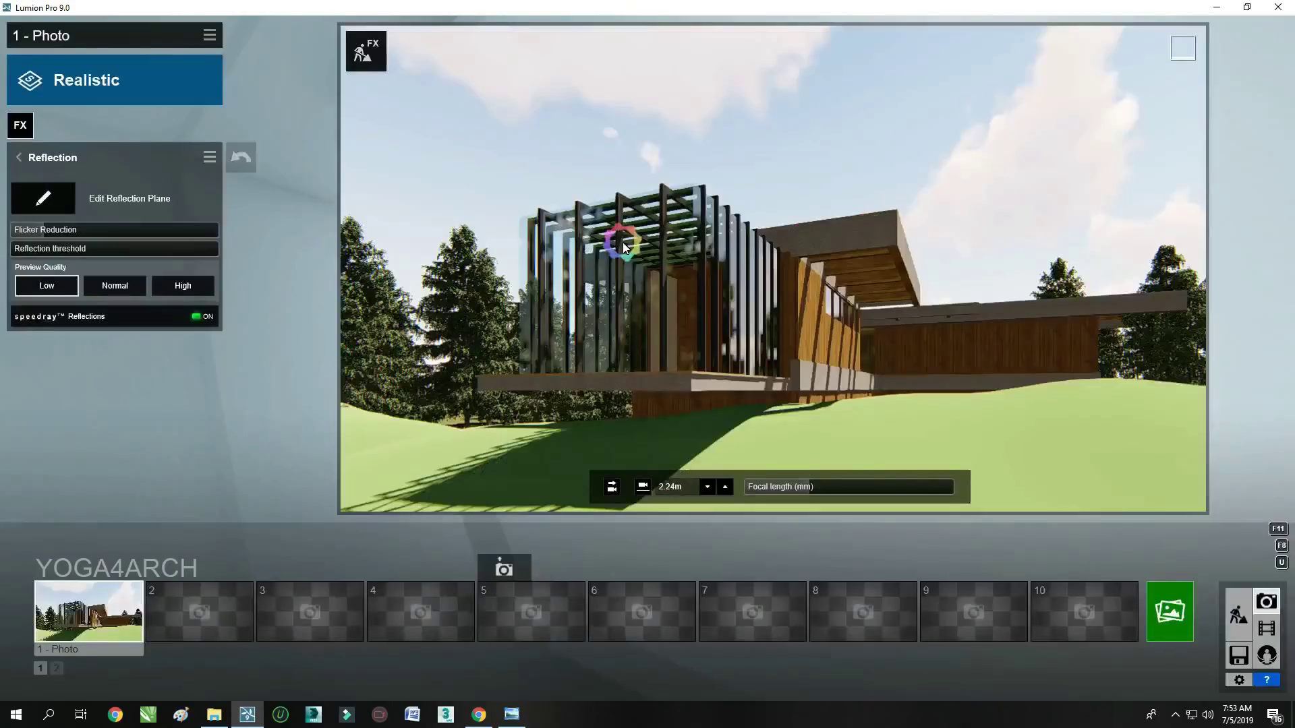
Add two reflection planes on the glass facade and confirm them
left_click(47, 199)
left_click(29, 674)
left_click(341, 353)
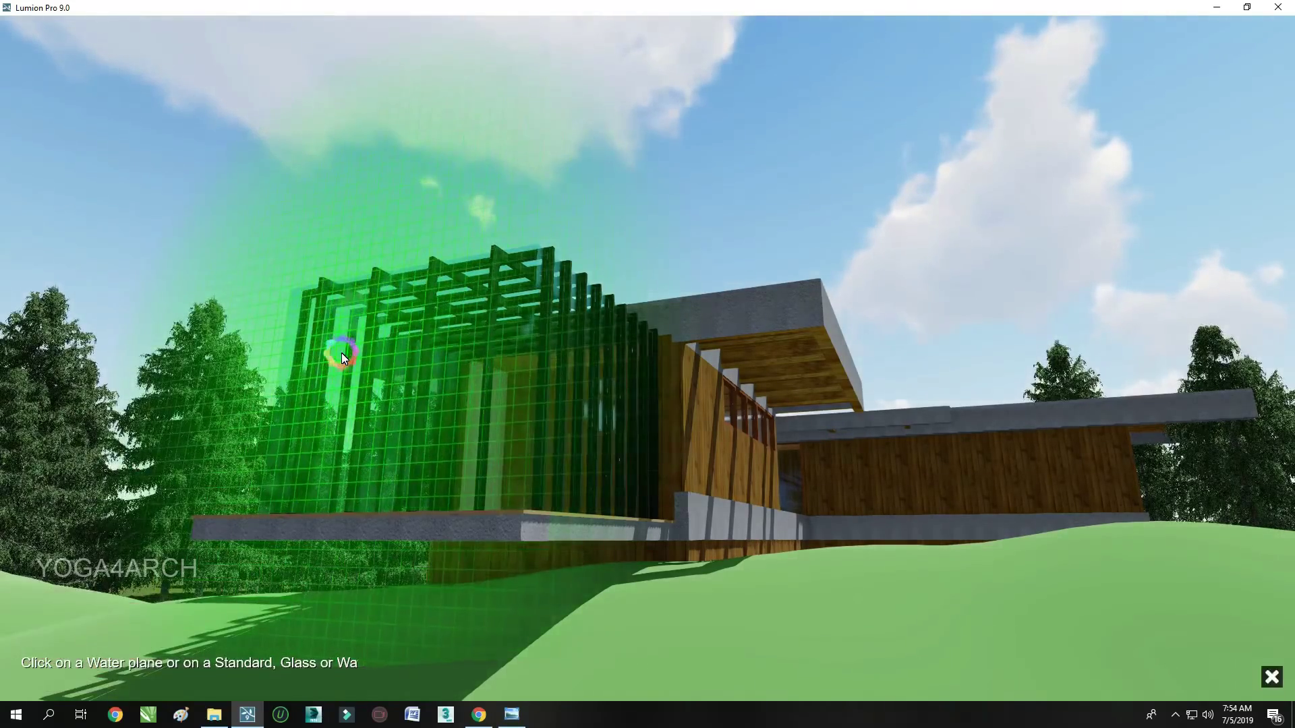
left_click(57, 673)
scroll(633, 540, "up", 5)
scroll(405, 416, "up", 3)
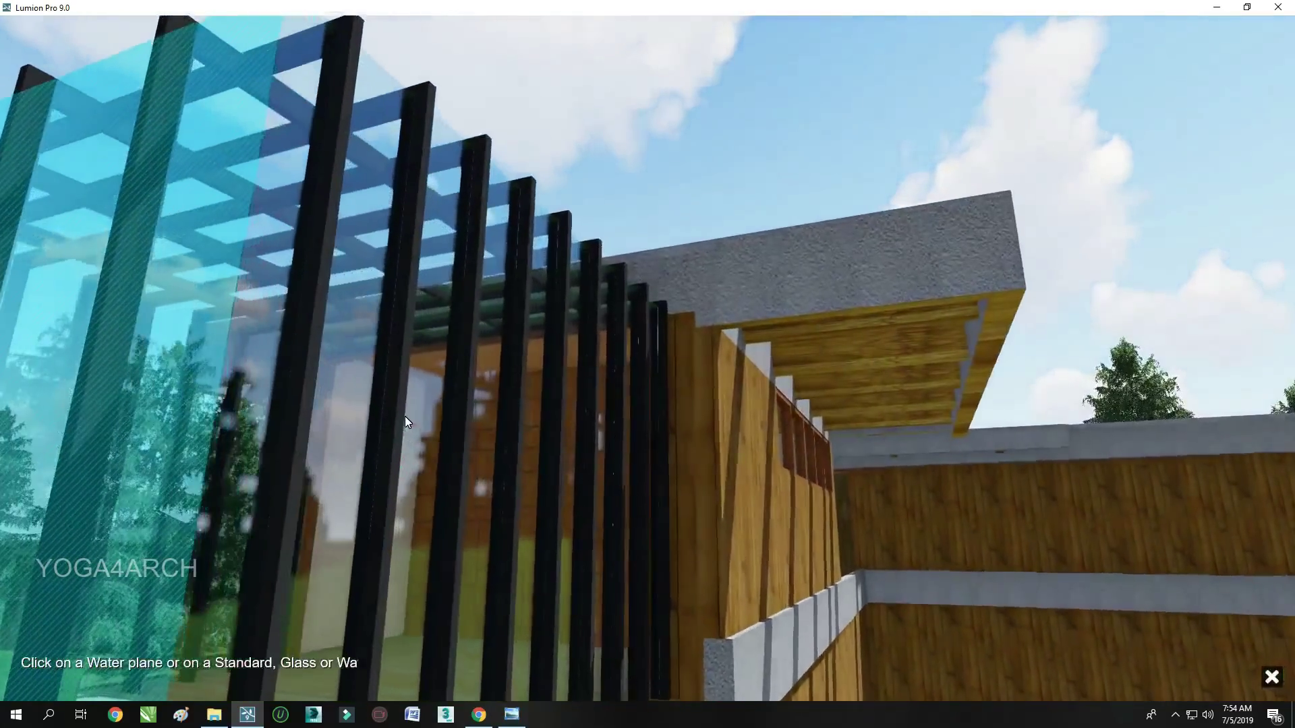
left_click(390, 442)
left_click(414, 673)
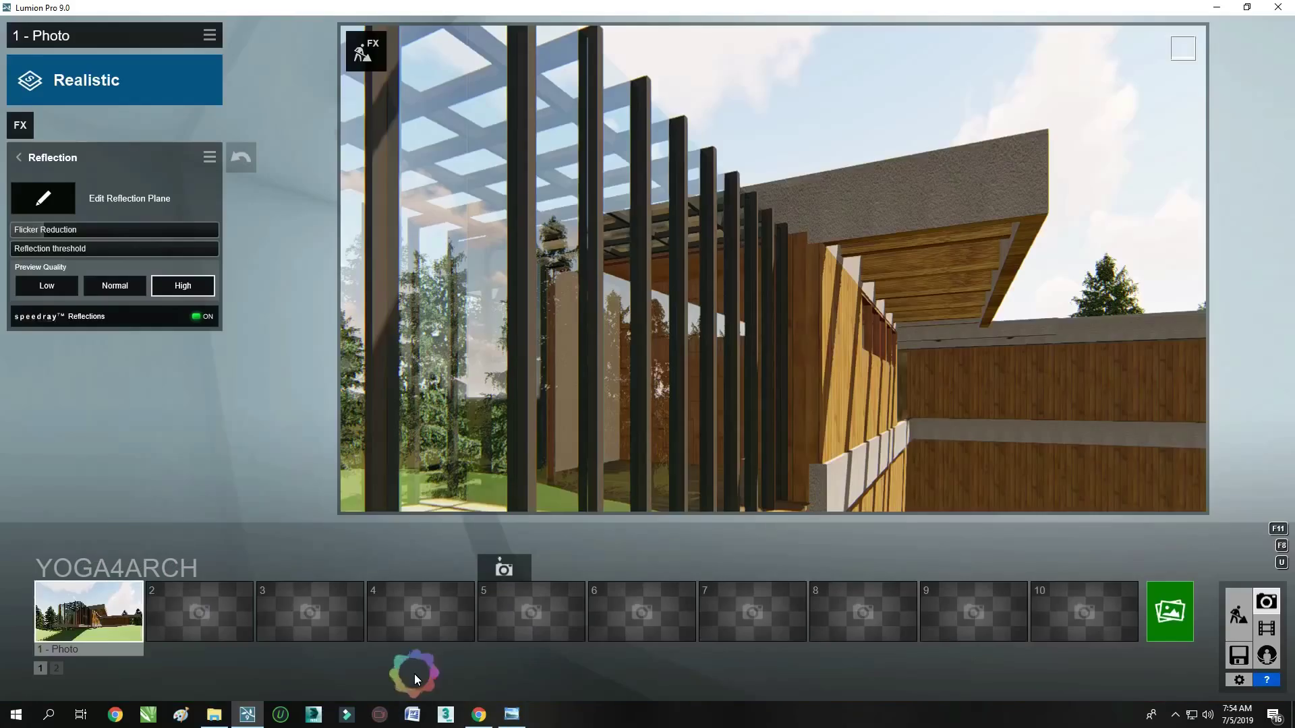
left_click(122, 627)
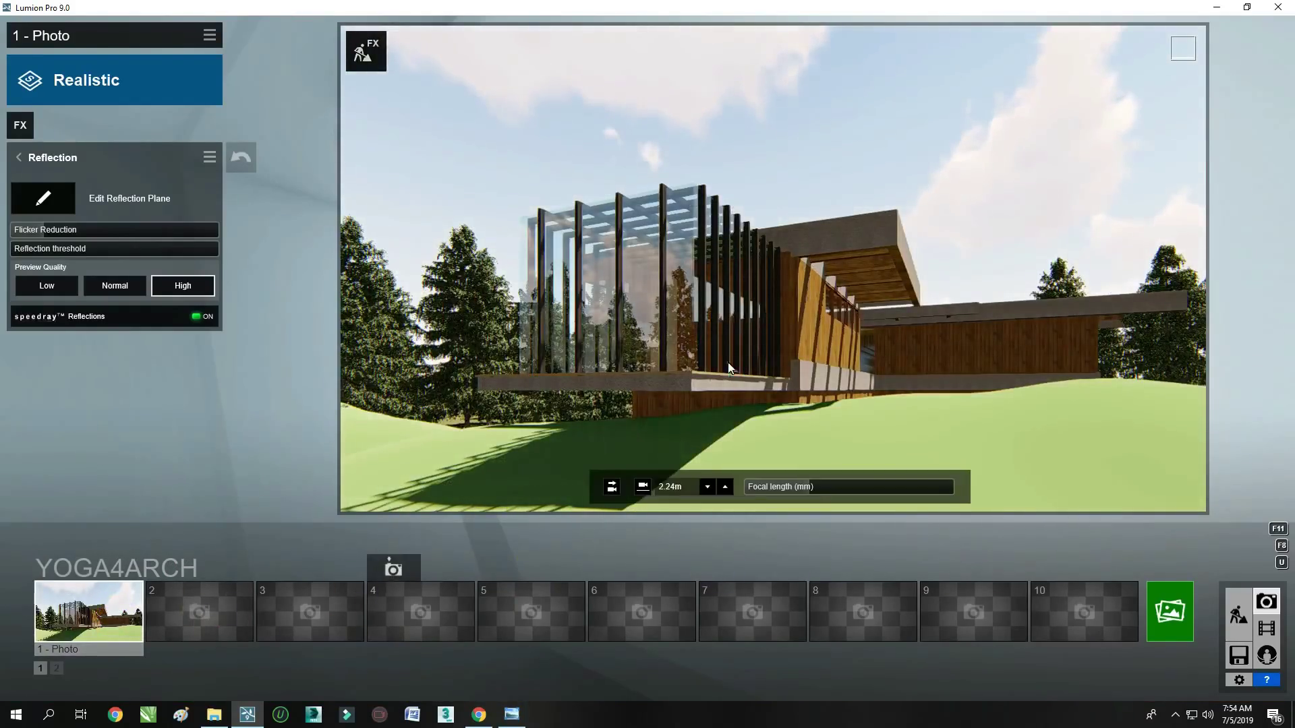
left_click(35, 123)
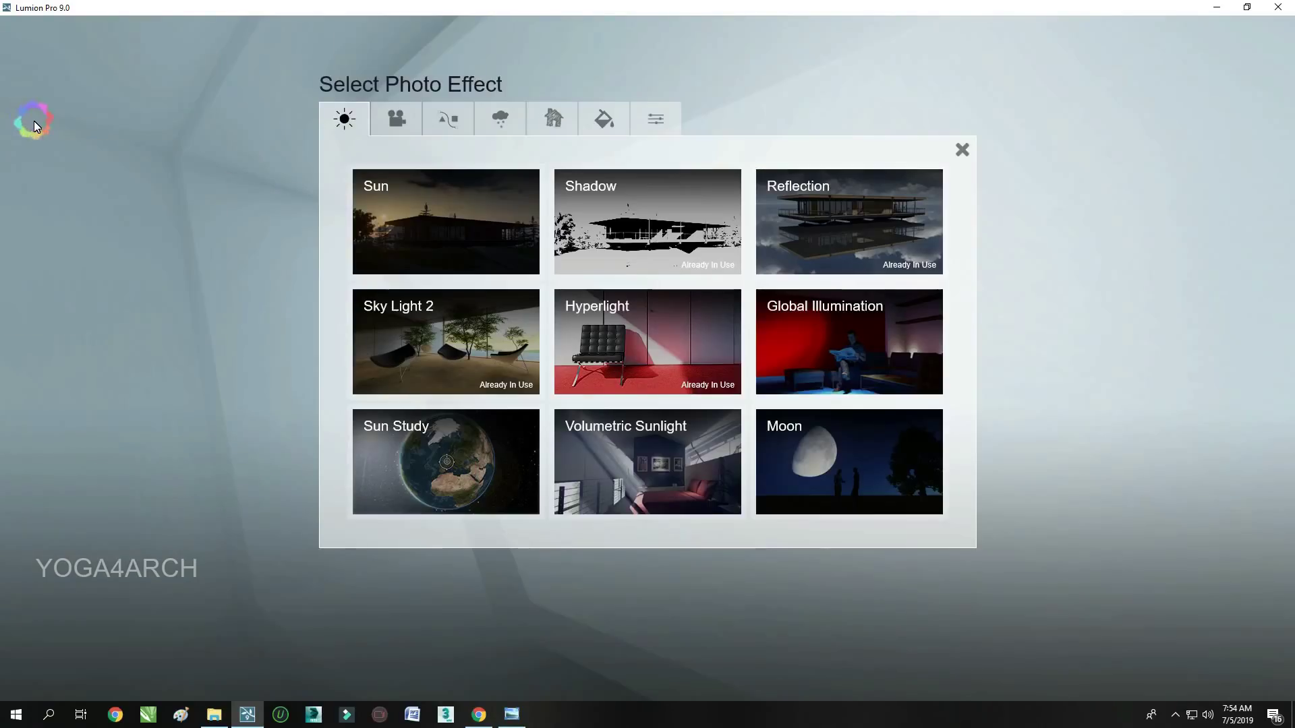
Add a Real Skies effect, trying sunset skies with the heading at 86.5
left_click(496, 124)
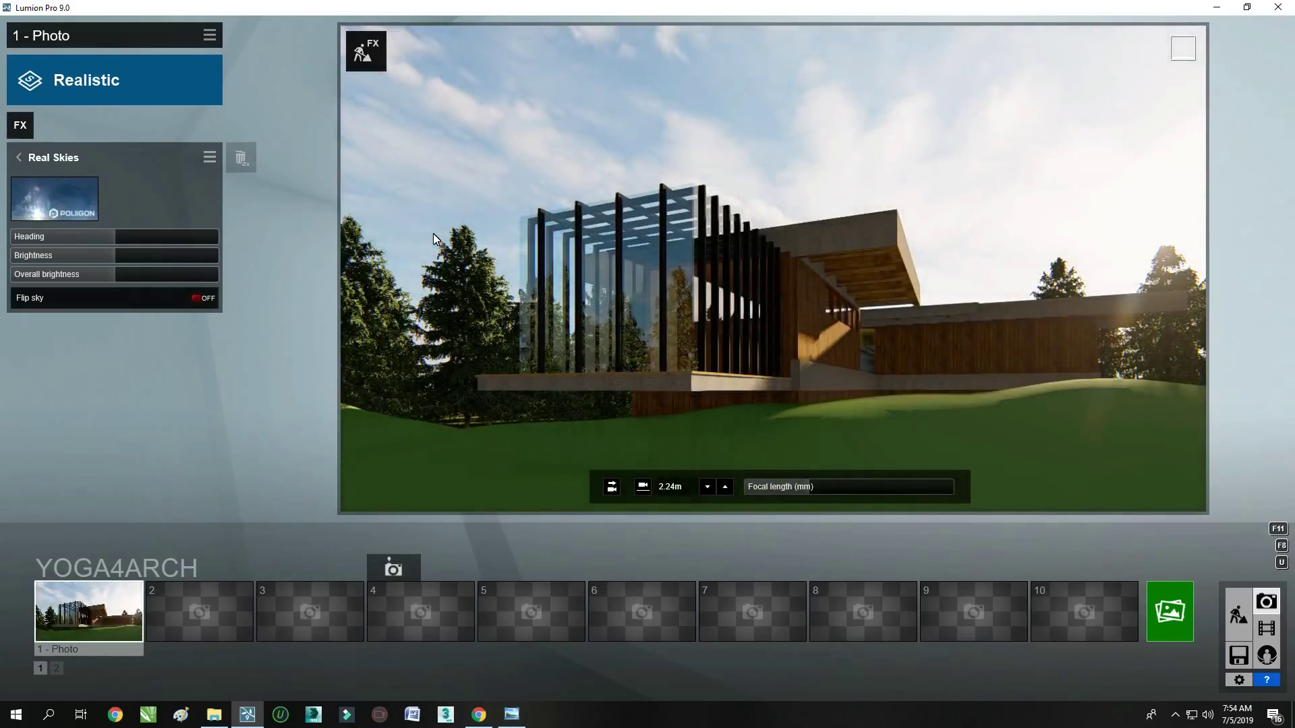
left_click(60, 196)
left_click(718, 143)
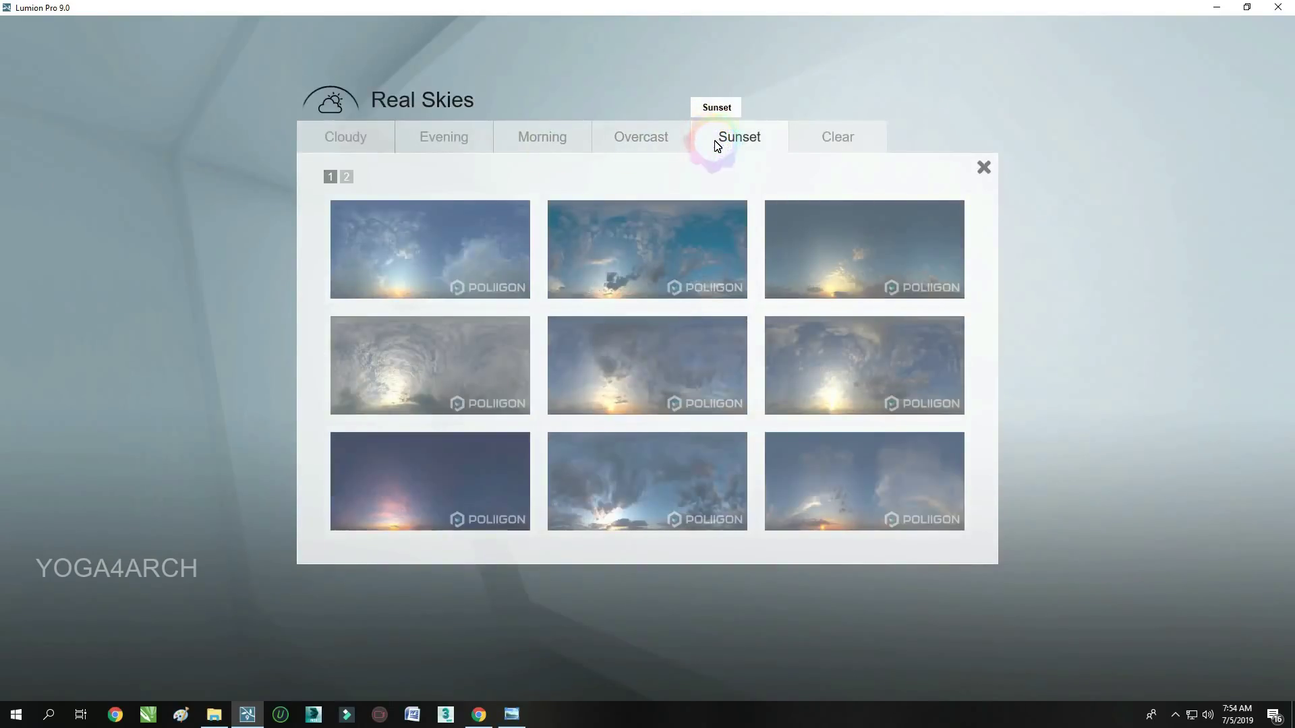
left_click(646, 480)
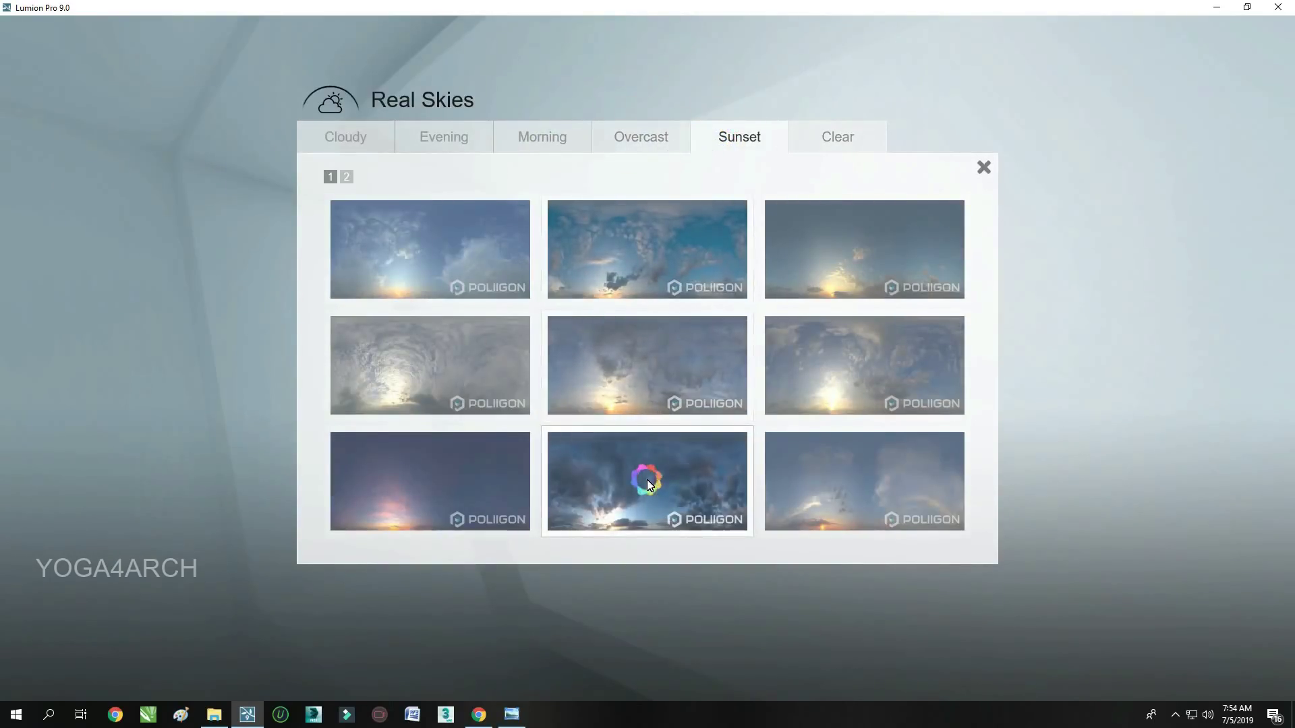
left_click_drag(123, 241, 167, 243)
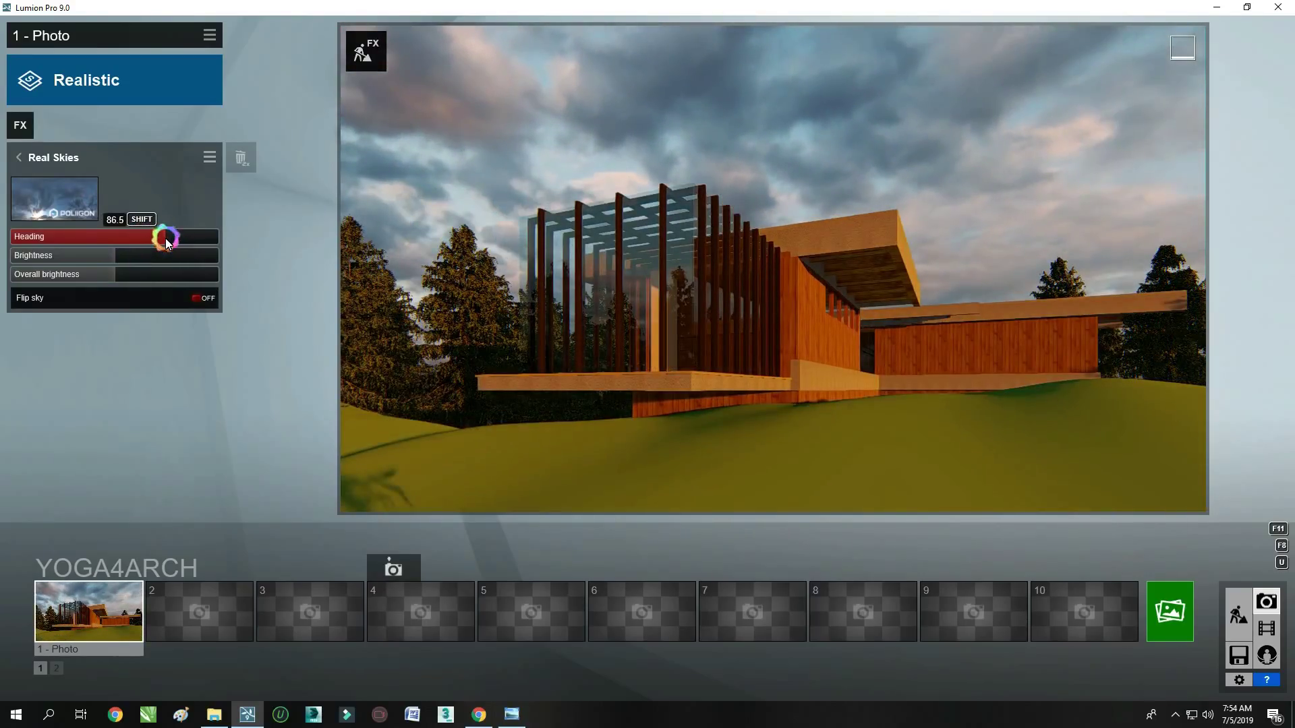
left_click(54, 196)
left_click(482, 349)
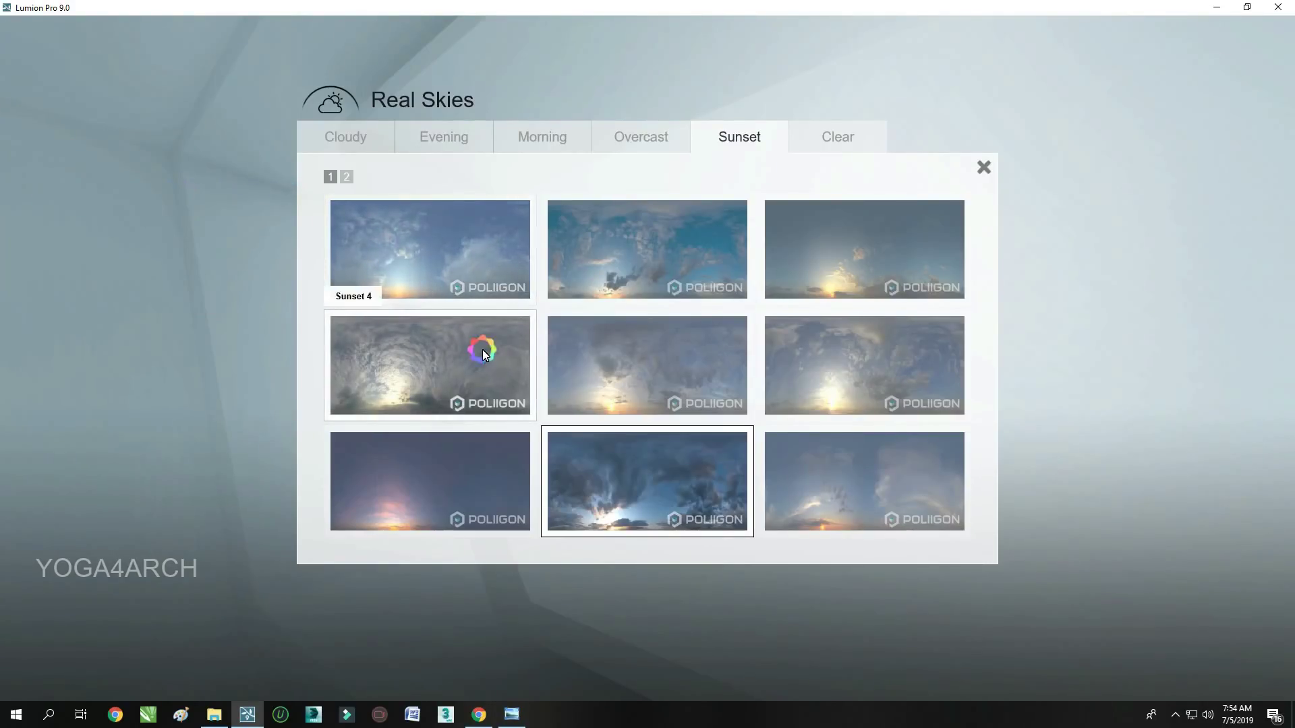
Switch to the Morning 2 sky and rotate its heading to about -152
left_click(86, 214)
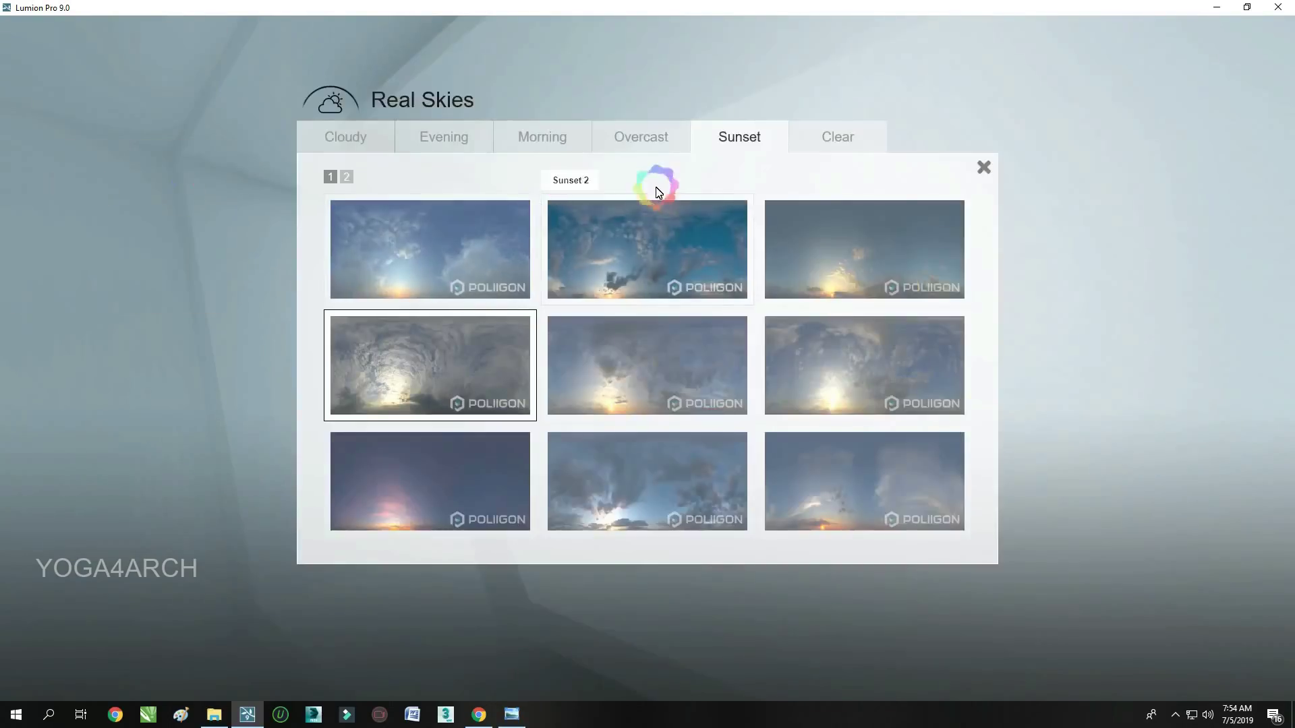
left_click(640, 137)
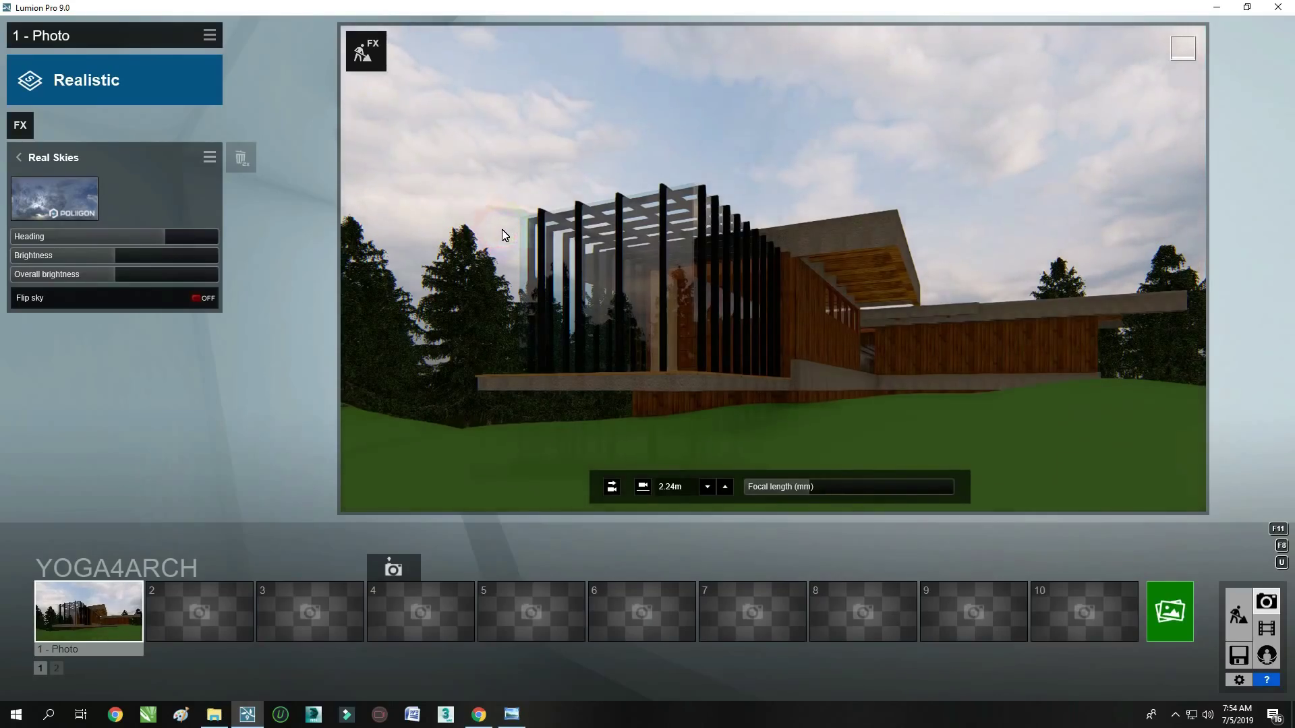
left_click_drag(54, 236, 15, 224)
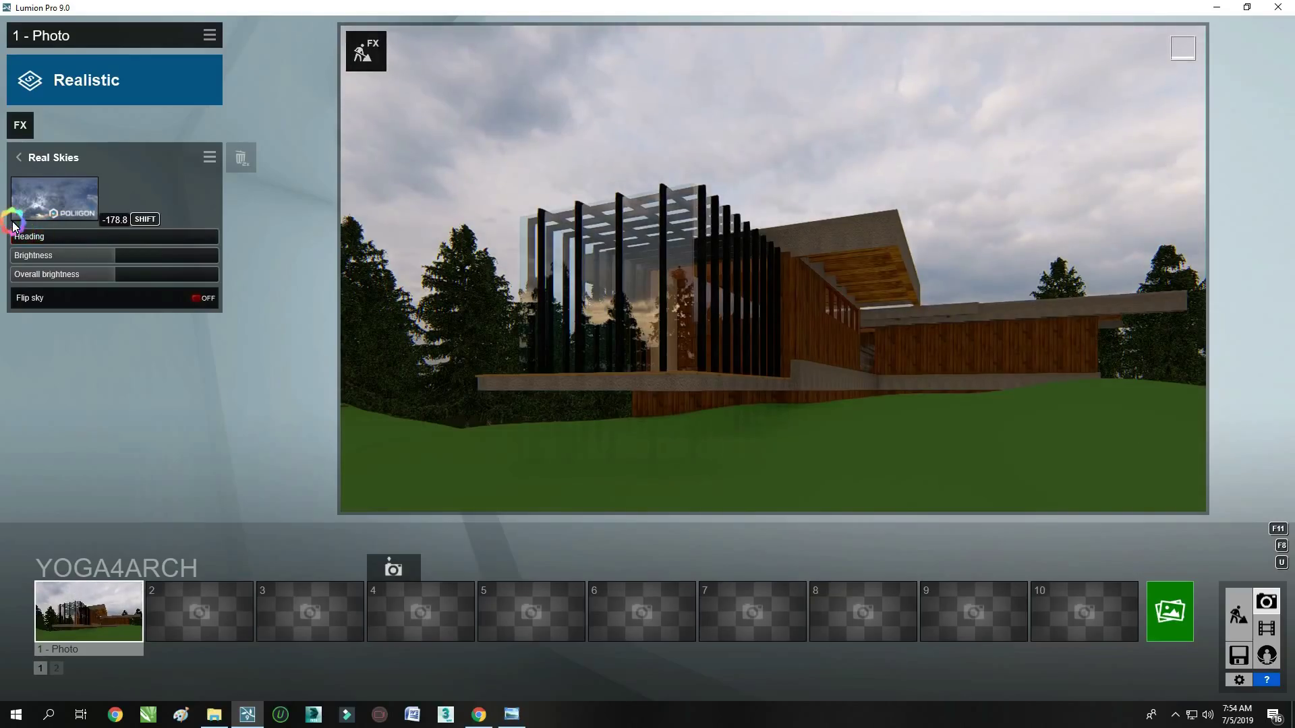
left_click(64, 201)
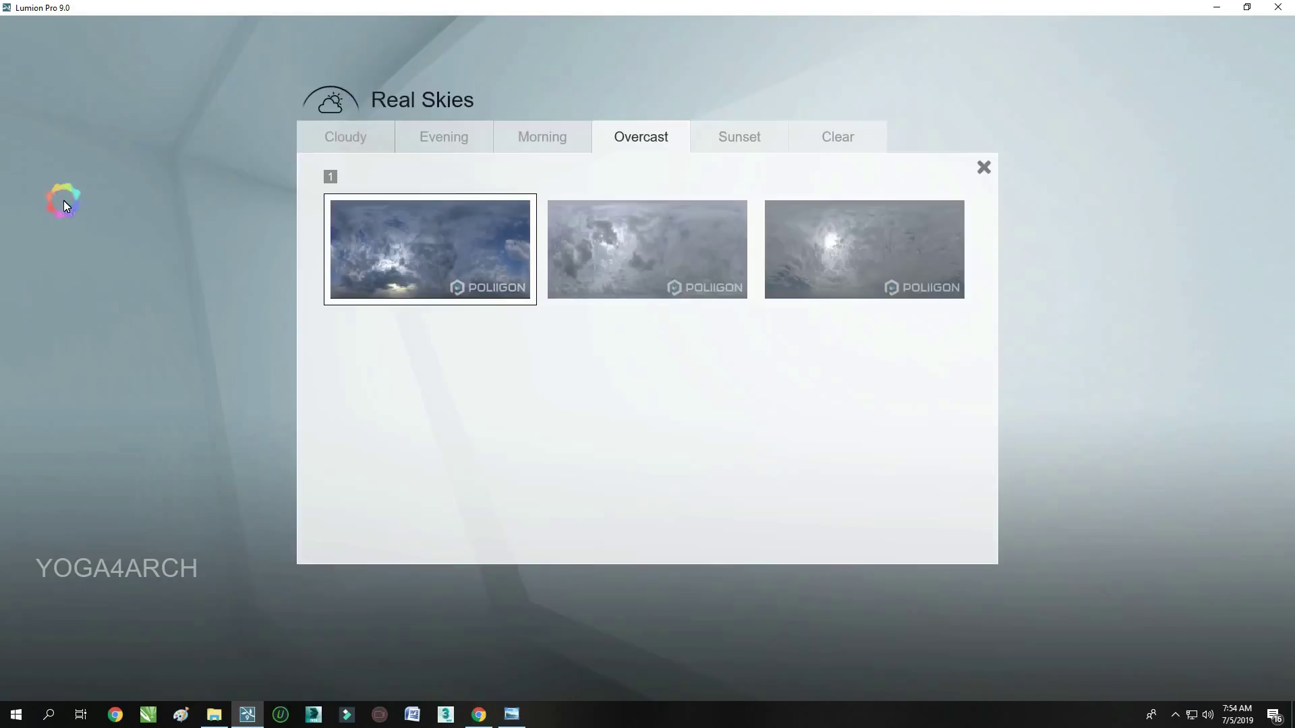
left_click(527, 146)
left_click(579, 262)
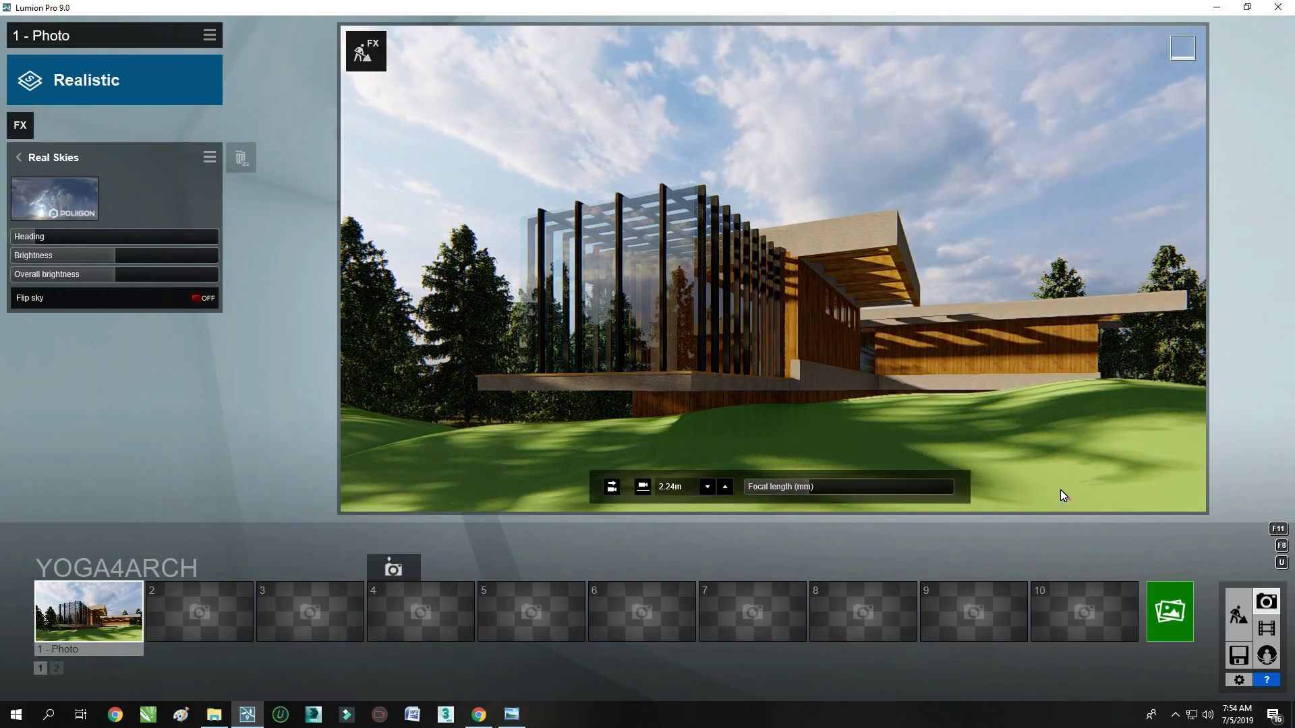
left_click(52, 237)
left_click_drag(52, 237, 39, 241)
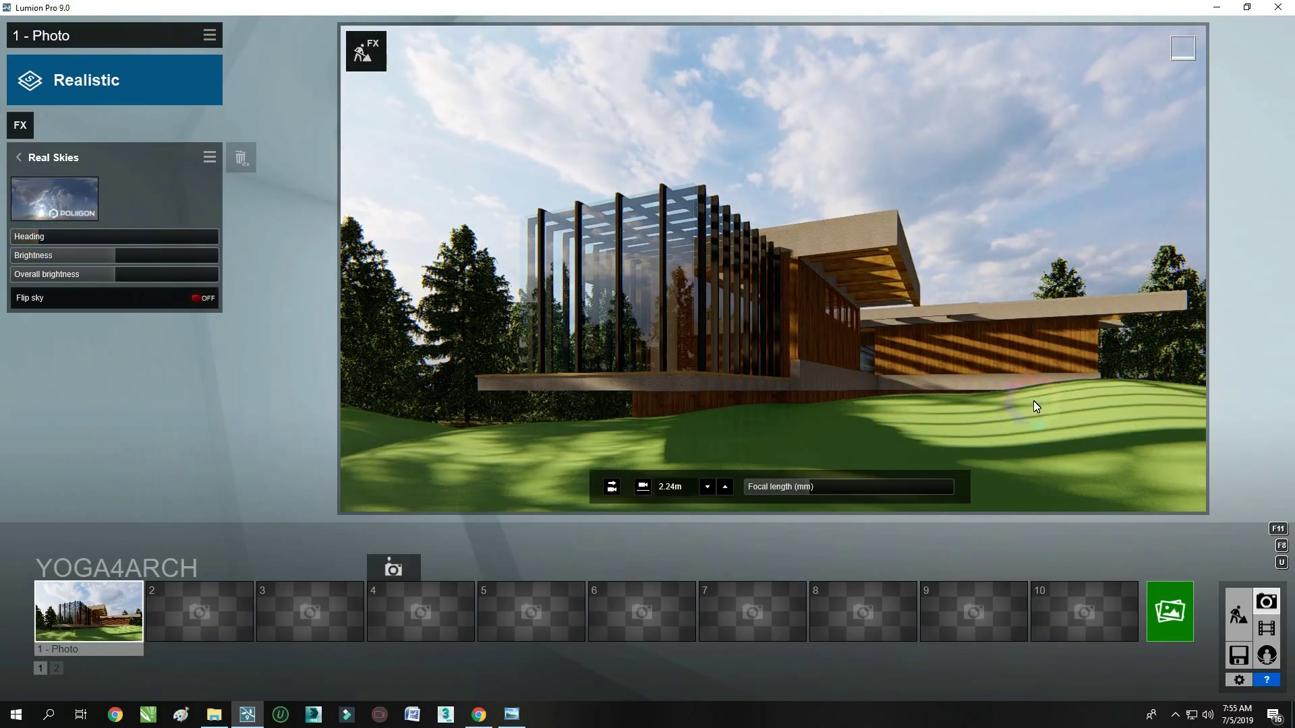
Place a RedSpruce-L3 HQ tree from trees page 4 on the lawn and start resizing it
left_click(1238, 615)
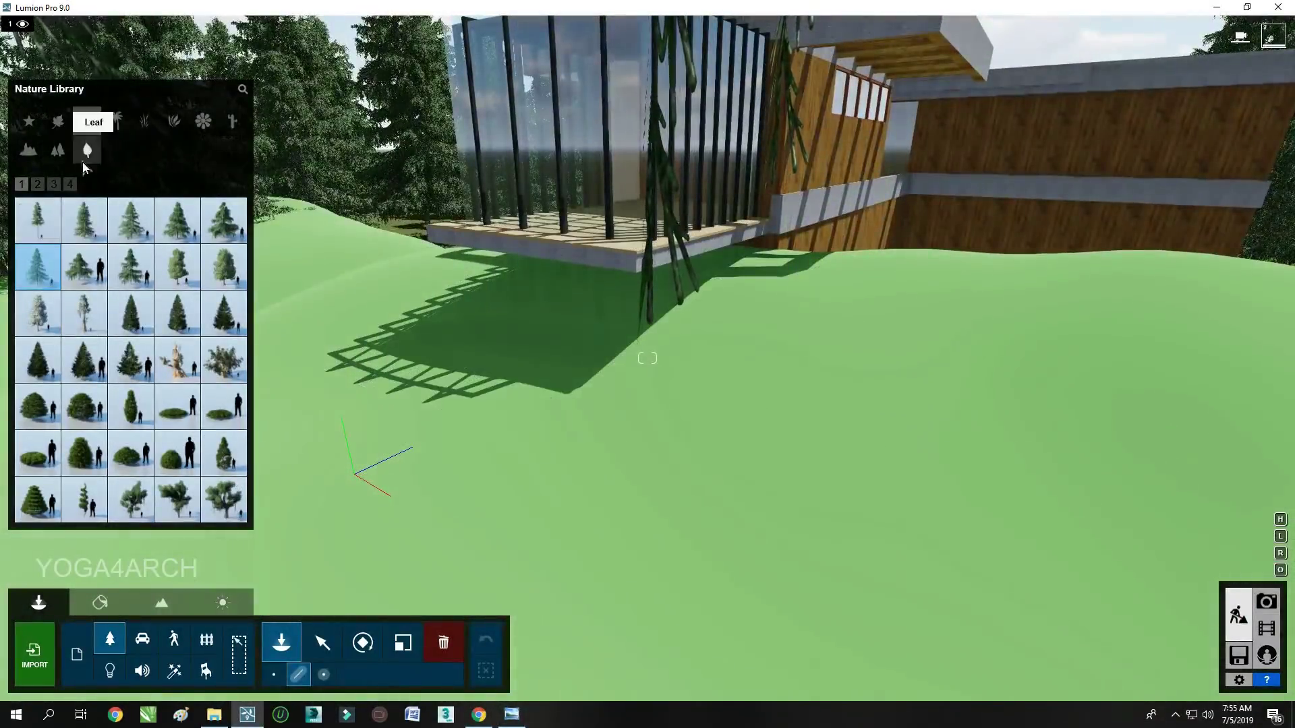
left_click(70, 184)
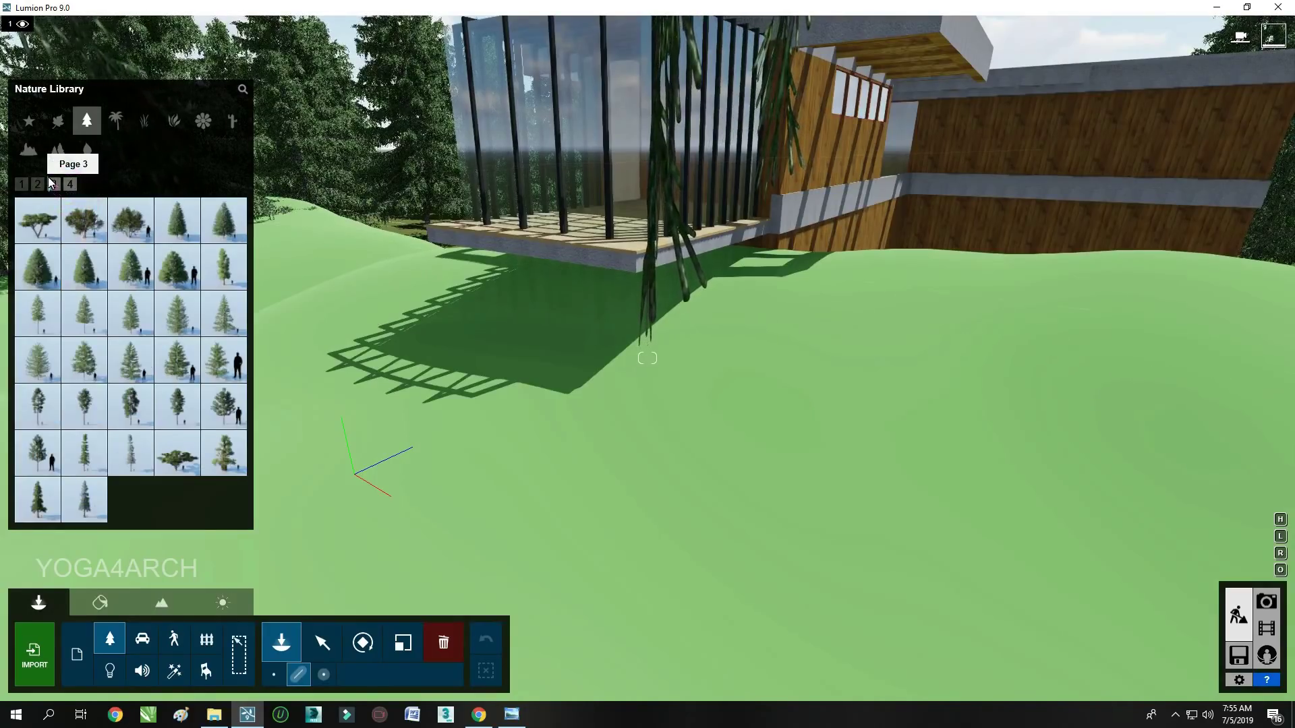
mouse_move(130, 313)
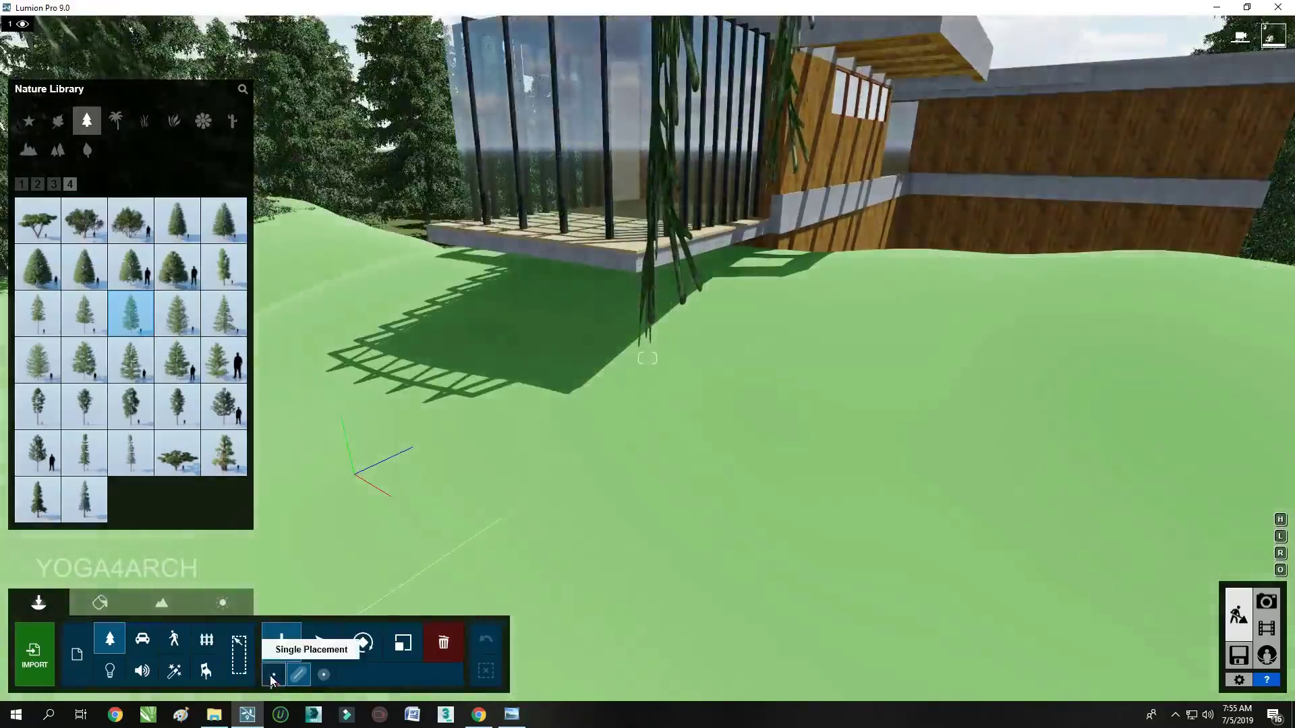
left_click(272, 681)
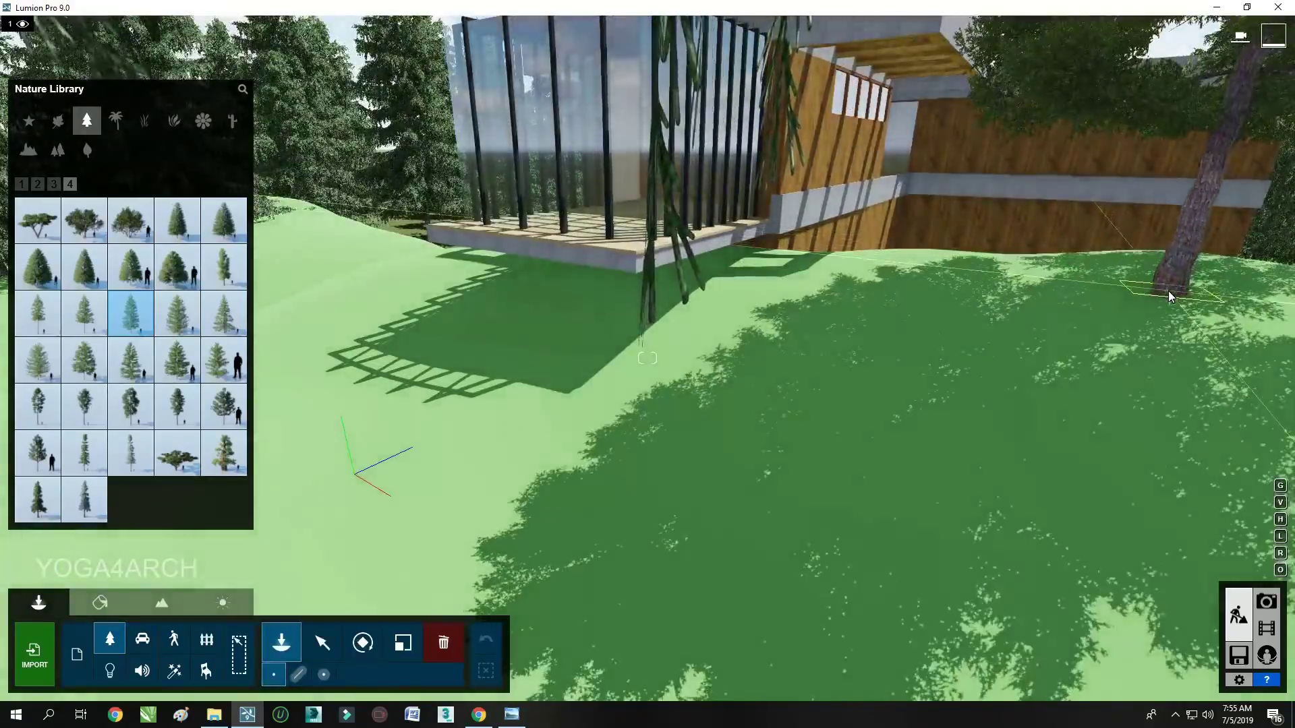
right_click_drag(1018, 211, 997, 243)
left_click(883, 465)
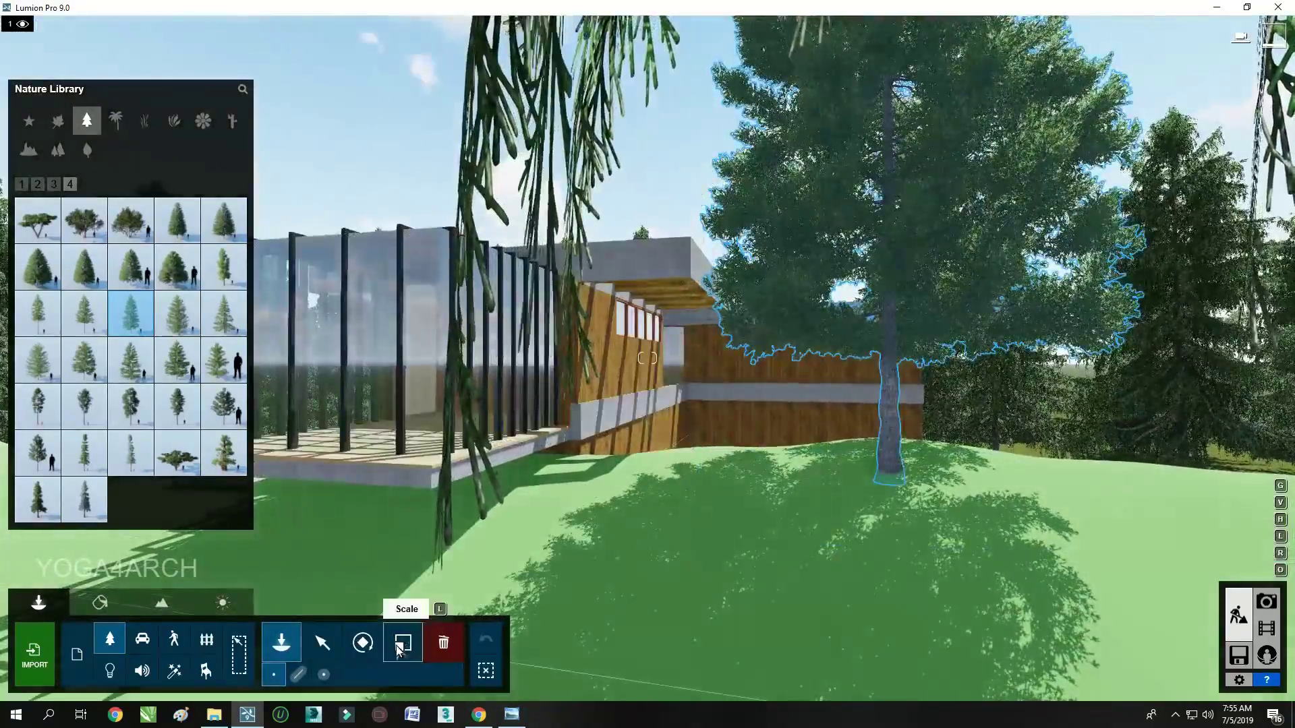
left_click(403, 642)
left_click(890, 482)
Bring the camera toward the glass pavilion and browse the imported models category
right_click_drag(890, 482, 641, 468)
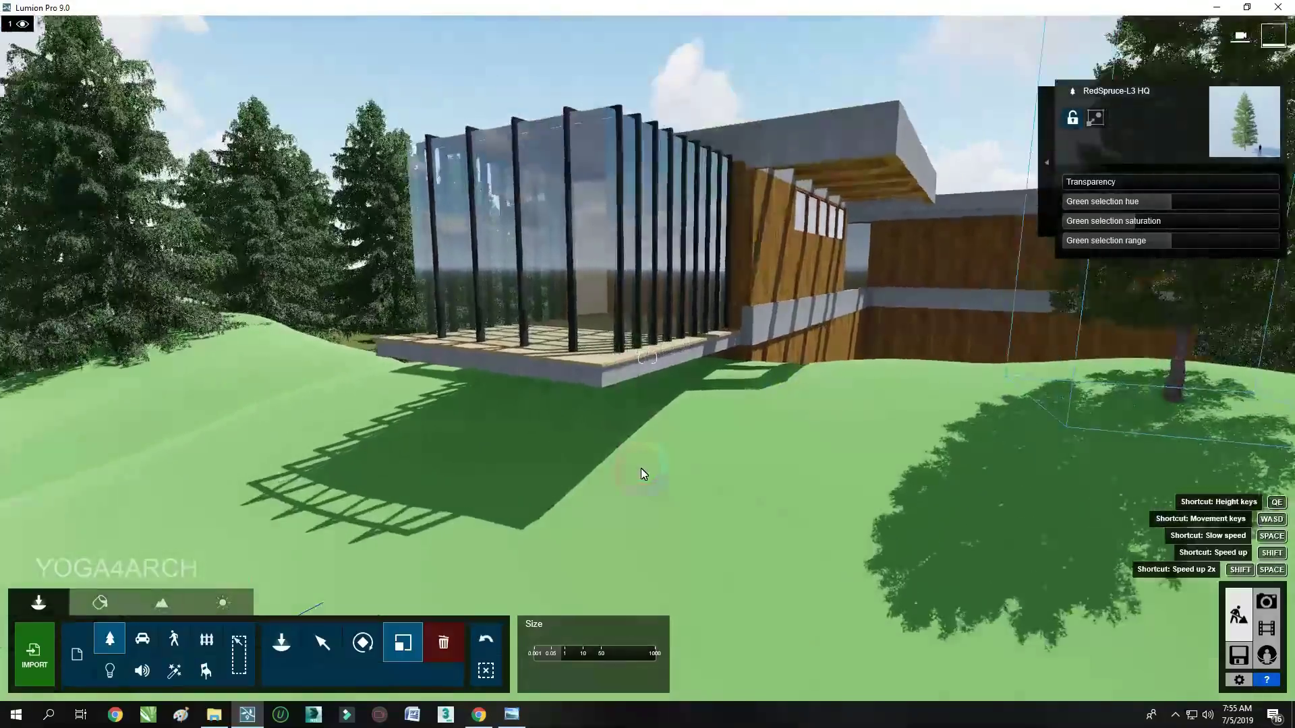
key("w")
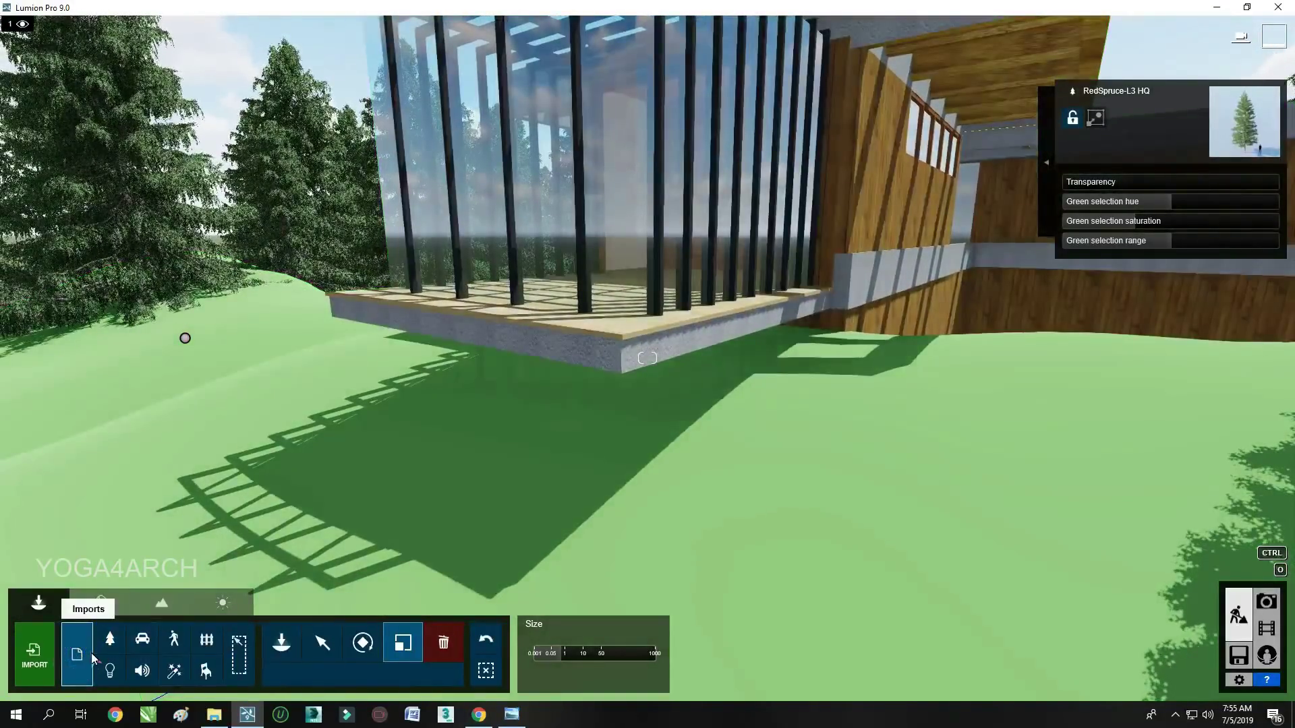
left_click(80, 652)
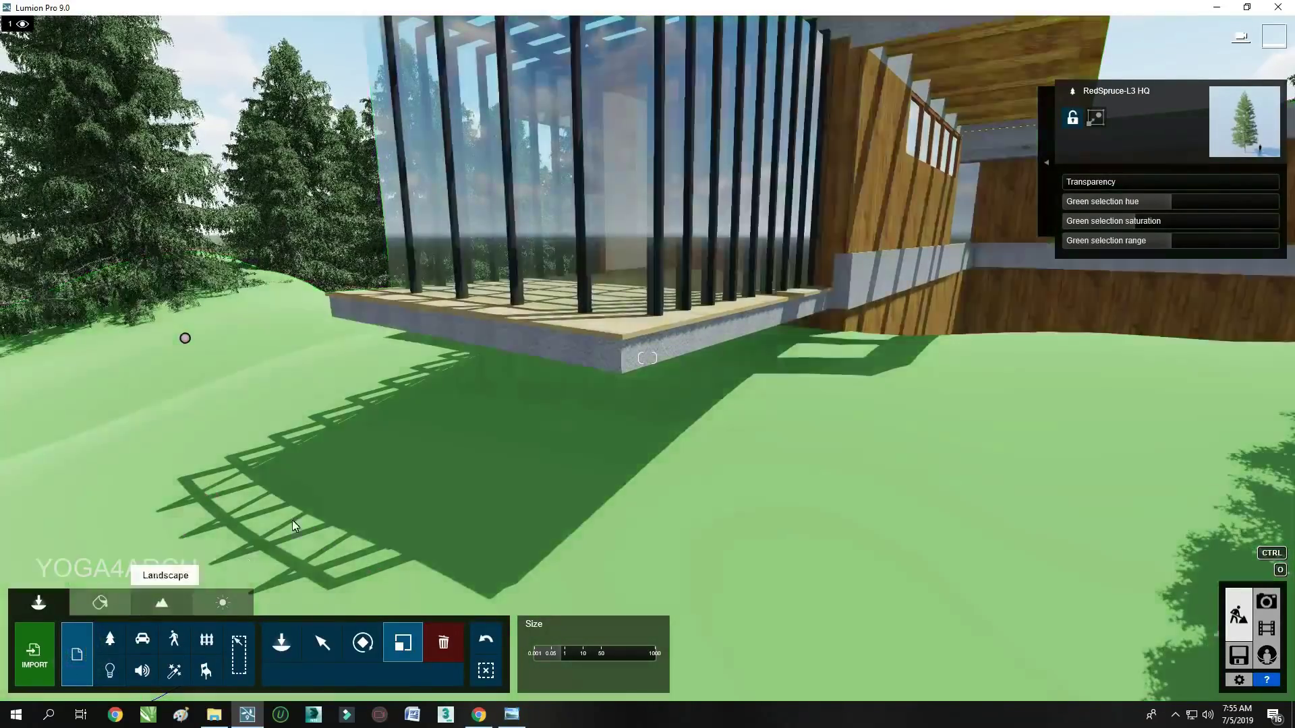
right_click_drag(293, 520, 300, 487)
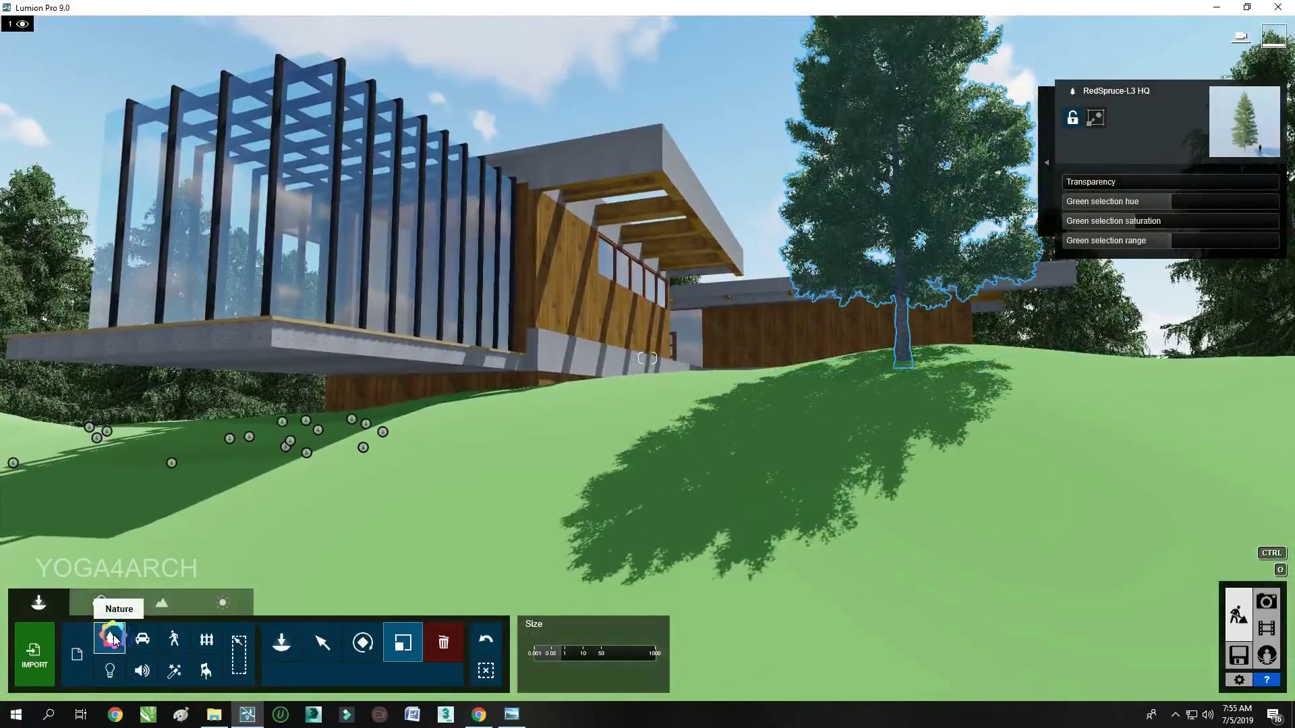
Place a boulder from the Nature rocks collection on the lawn in front of the house
left_click(114, 640)
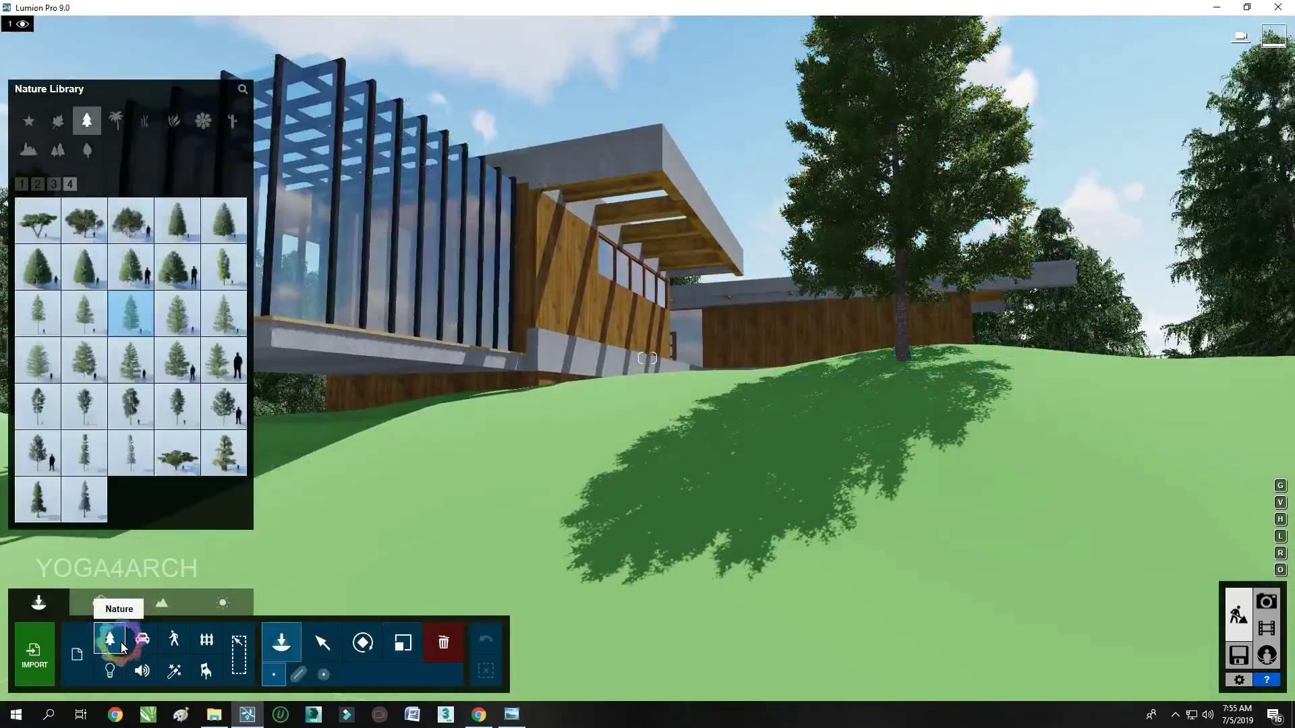
left_click(64, 158)
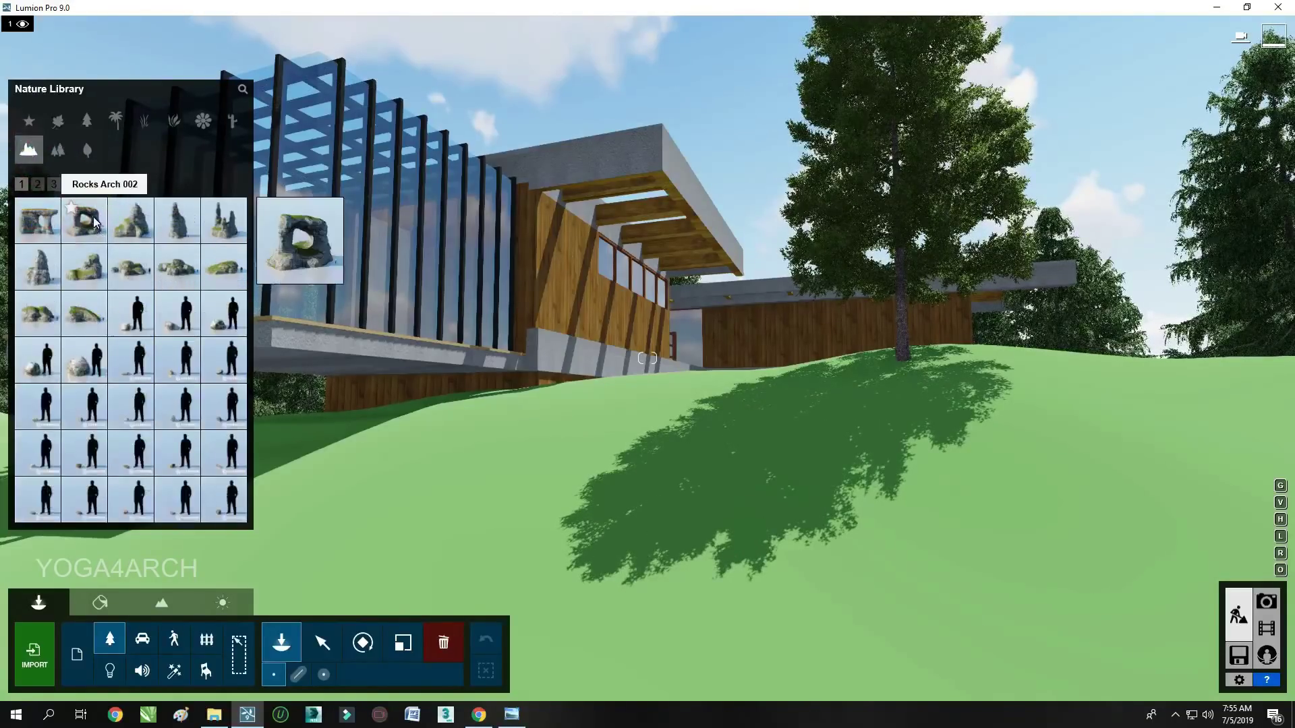
left_click(85, 360)
right_click_drag(399, 495, 543, 415)
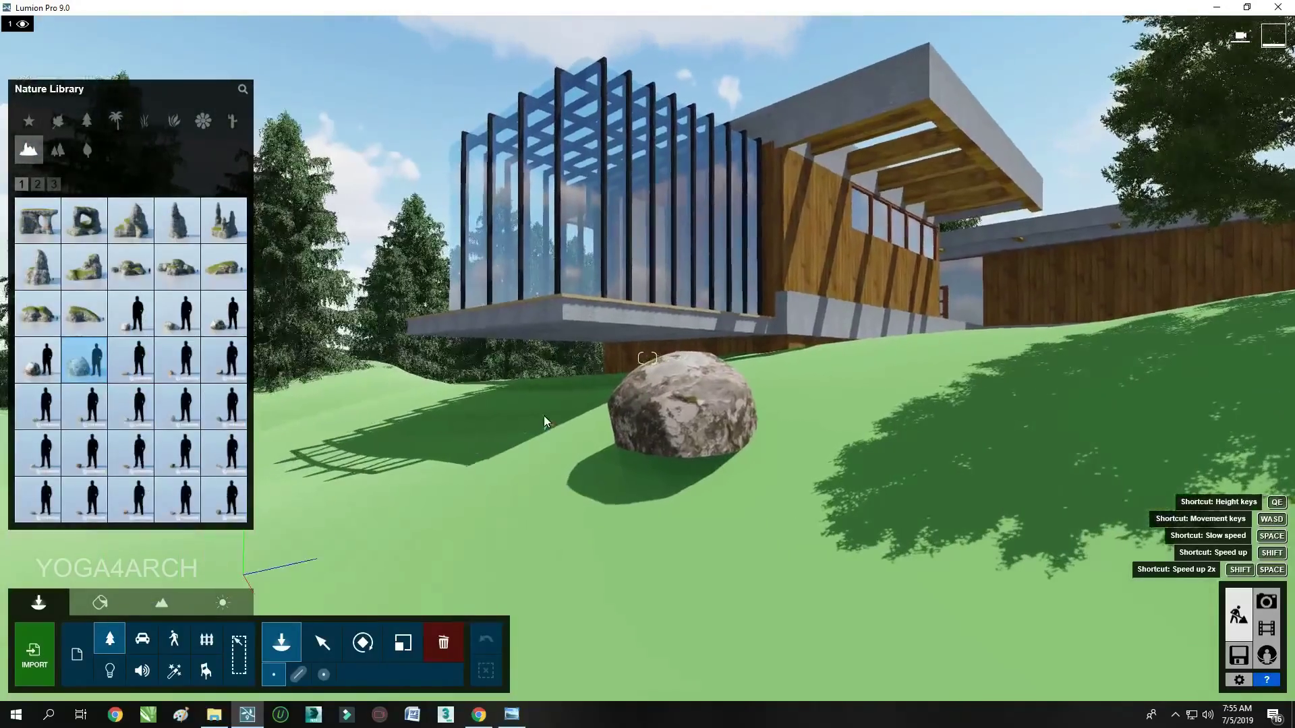
left_click(584, 416)
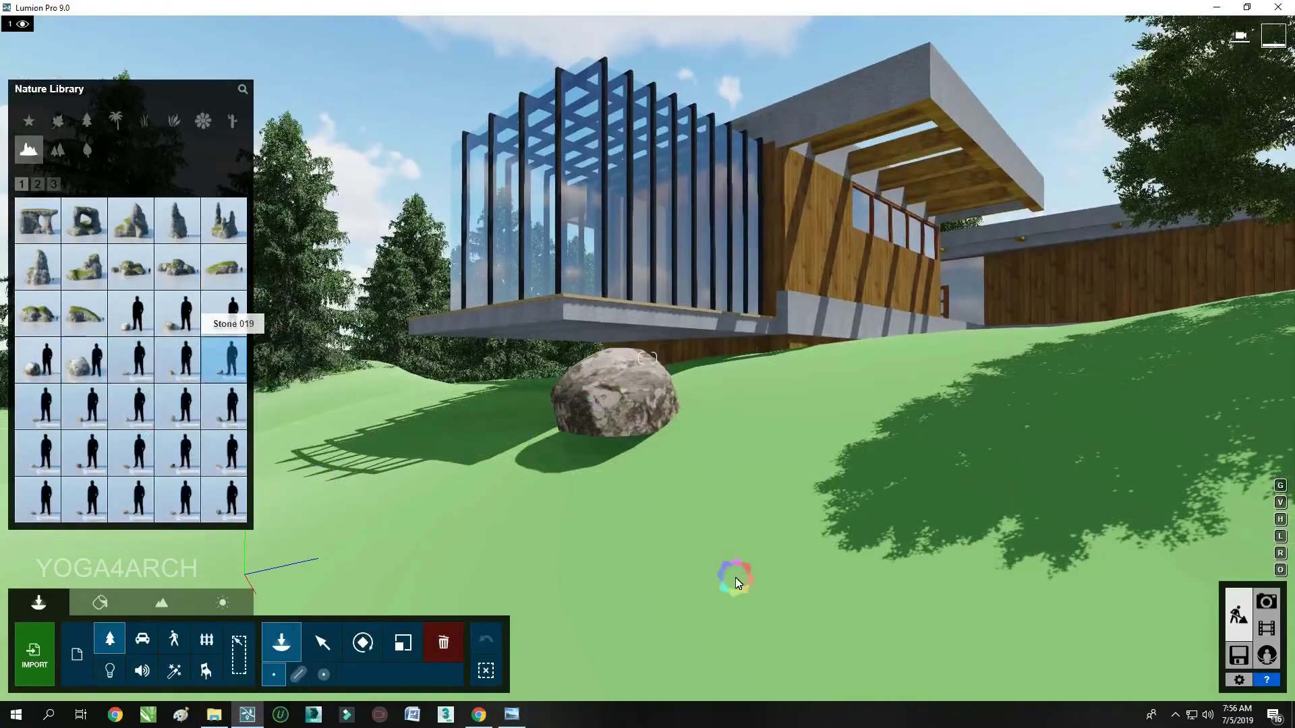
Scale Stone 019 up much larger, undo one change, and select the light boulder Stone 016
left_click(402, 642)
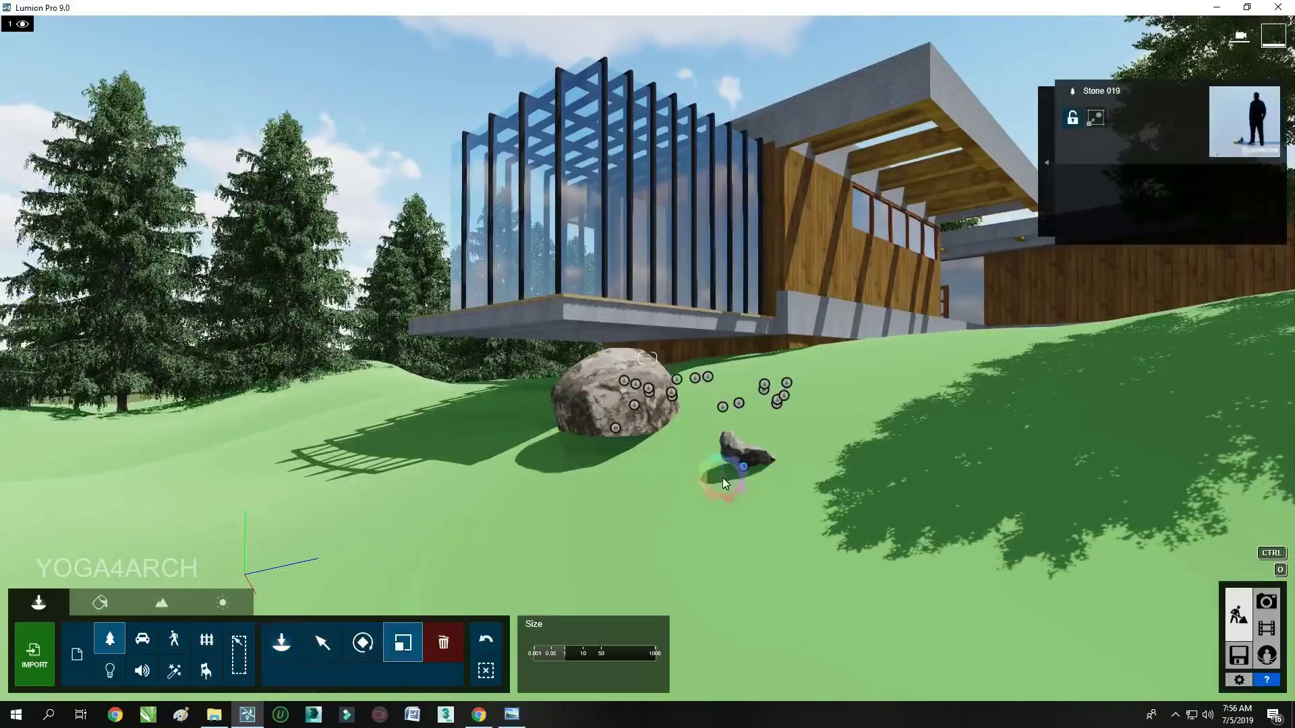
left_click_drag(722, 478, 881, 448)
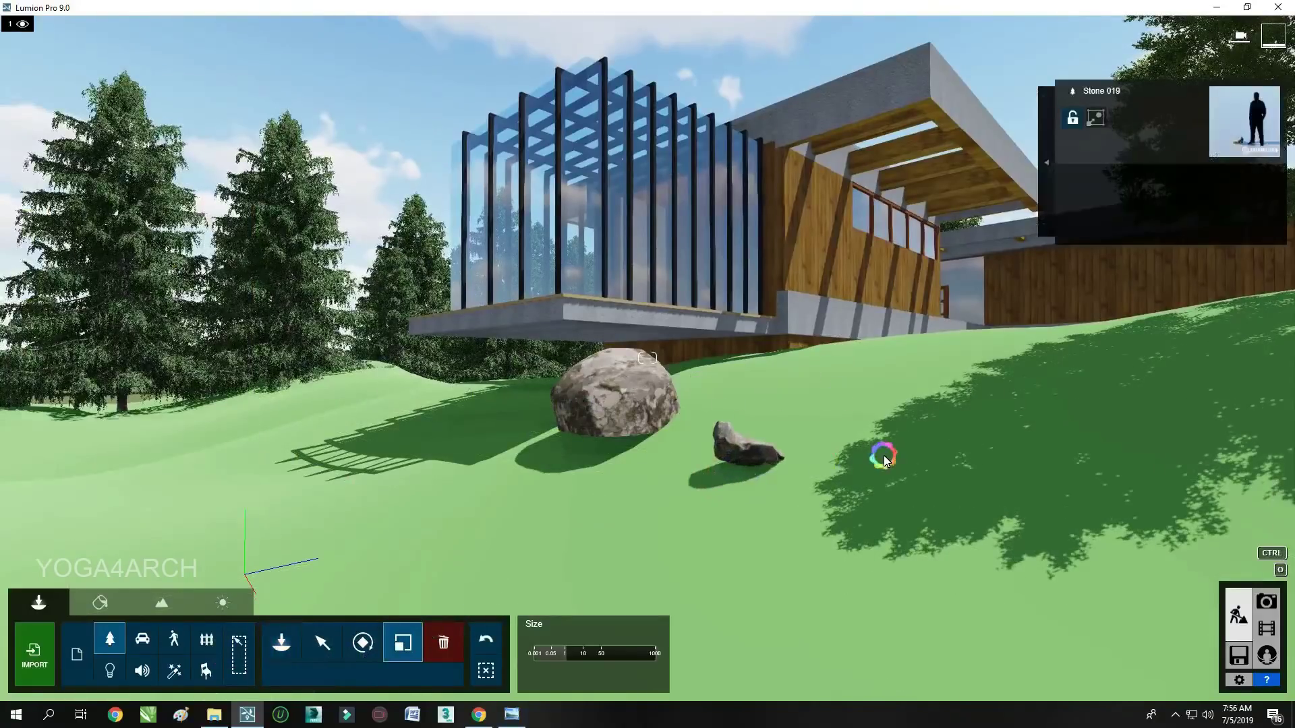
left_click(322, 642)
key("ctrl+z")
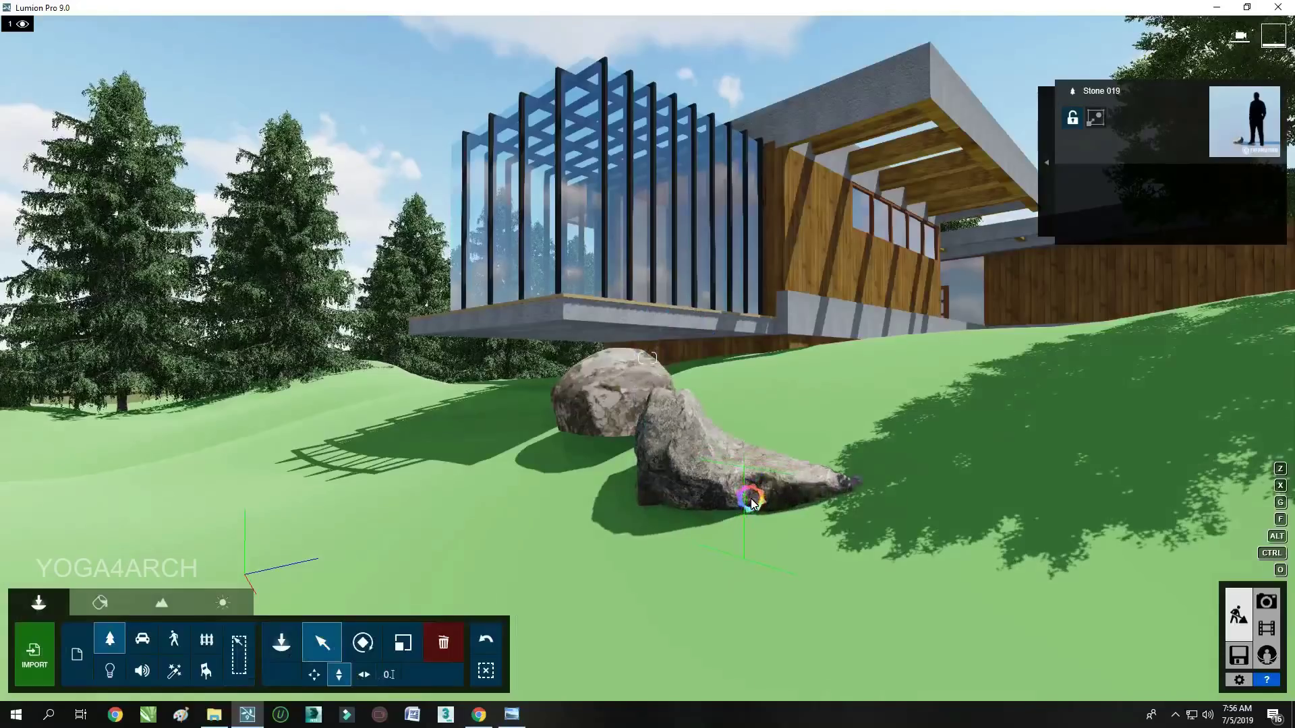
left_click(613, 429)
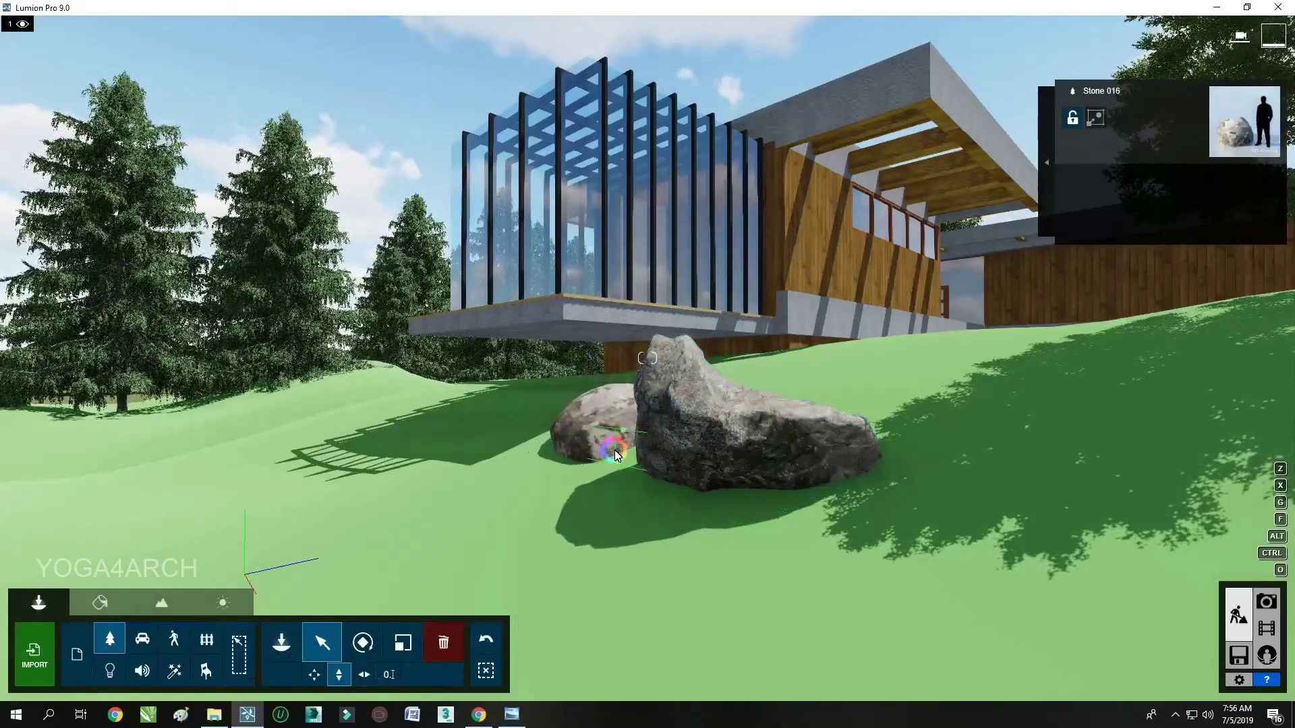
left_click(614, 448)
left_click(110, 641)
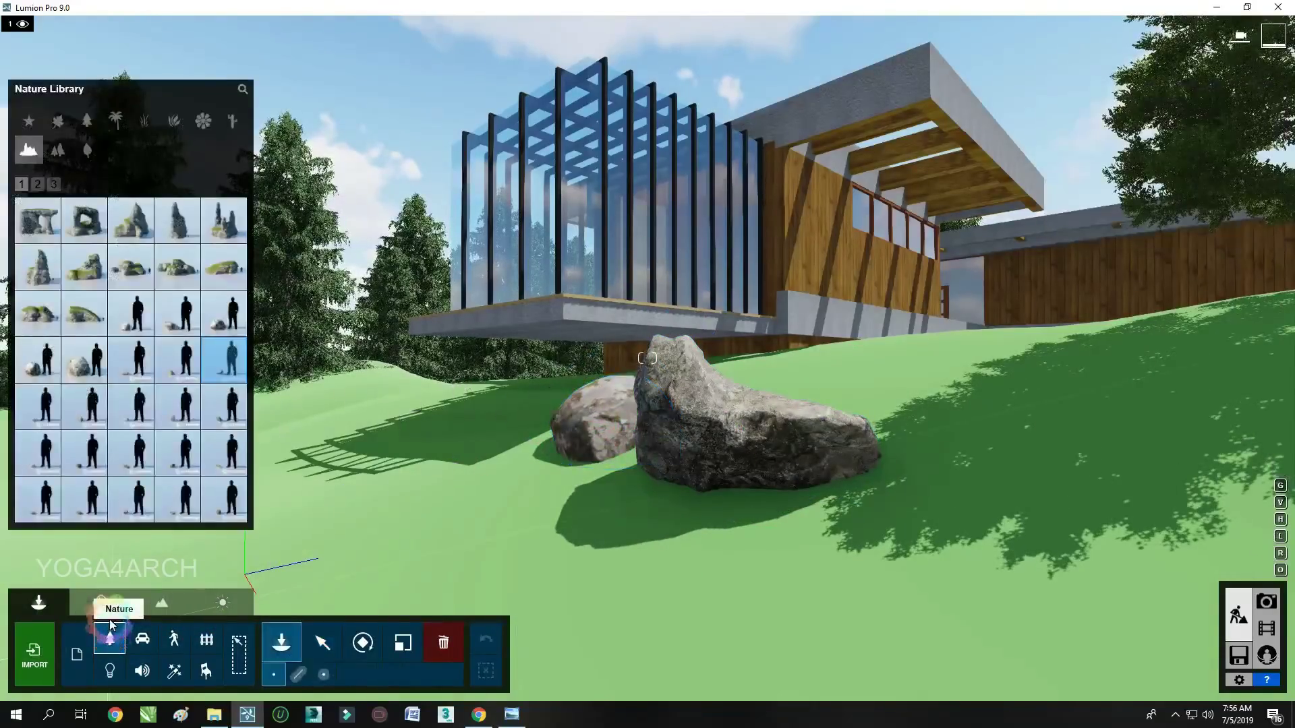
Place a tall rock on the hillside and a large mossy rock beside the house
left_click(37, 266)
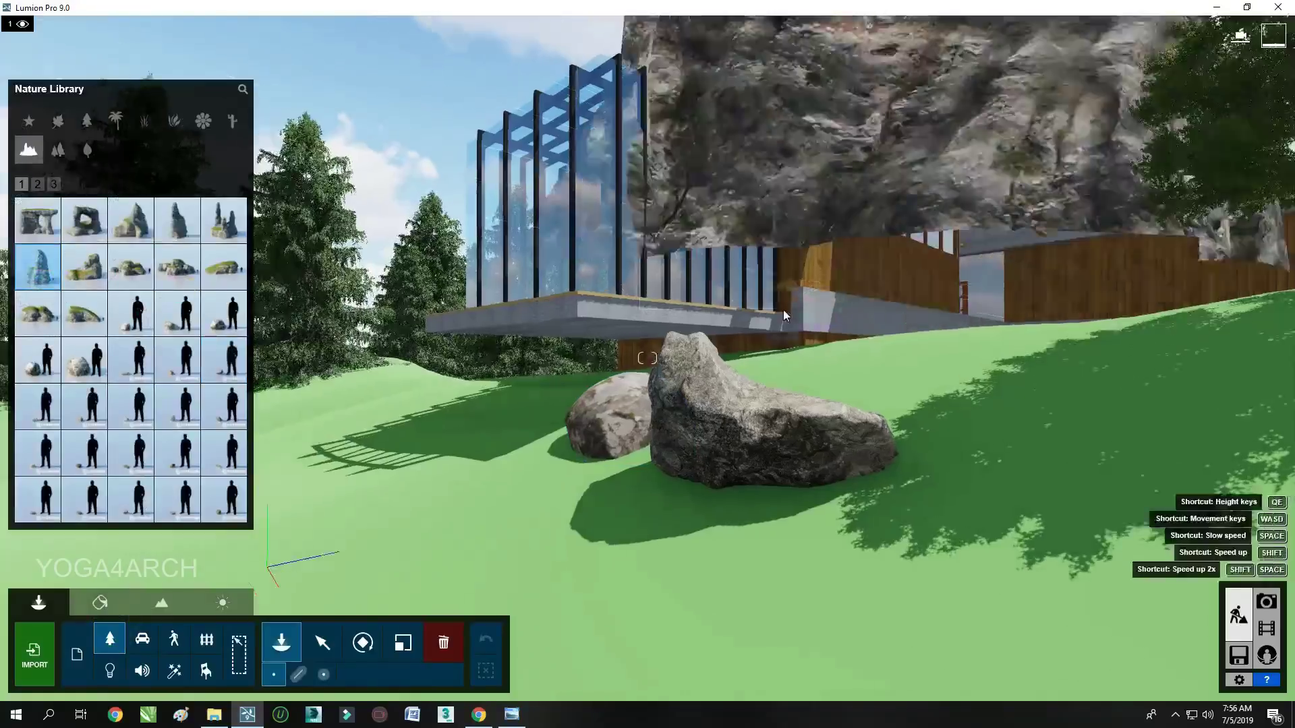
mouse_move(783, 309)
right_mouse_down()
mouse_move(831, 301)
mouse_move(968, 74)
right_mouse_up()
left_click(969, 74)
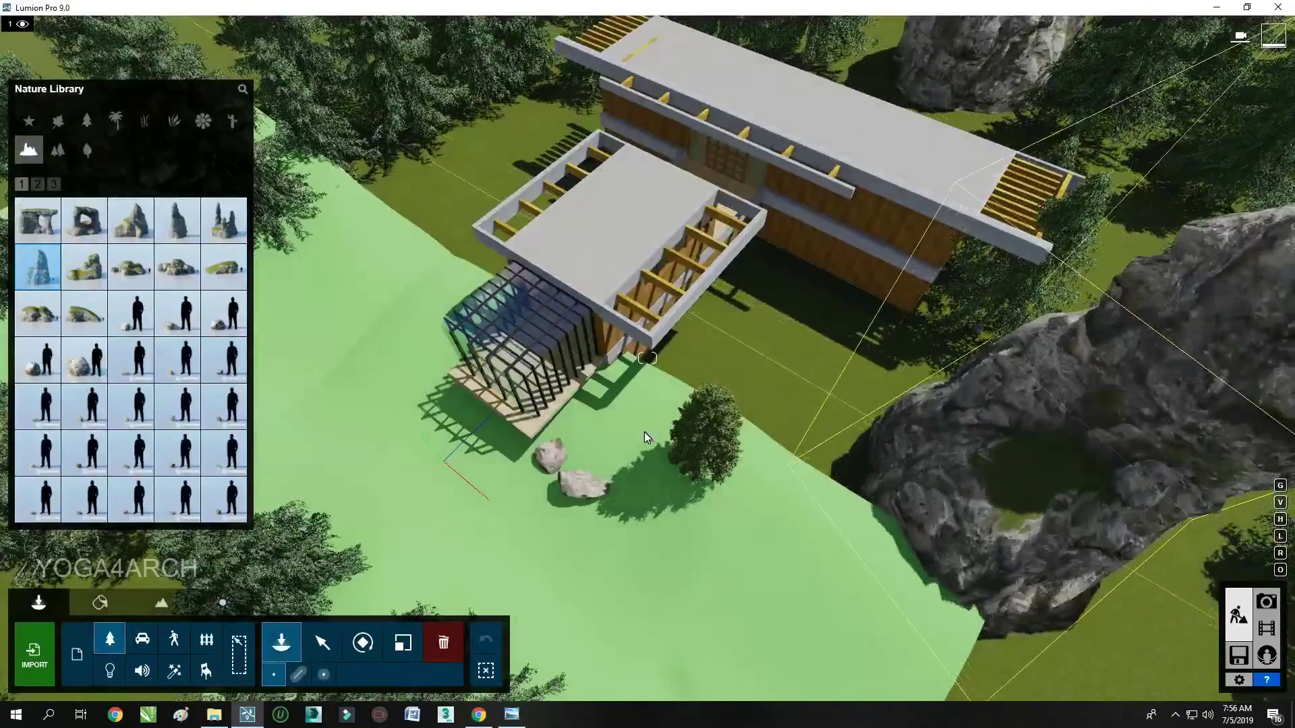
left_click(37, 312)
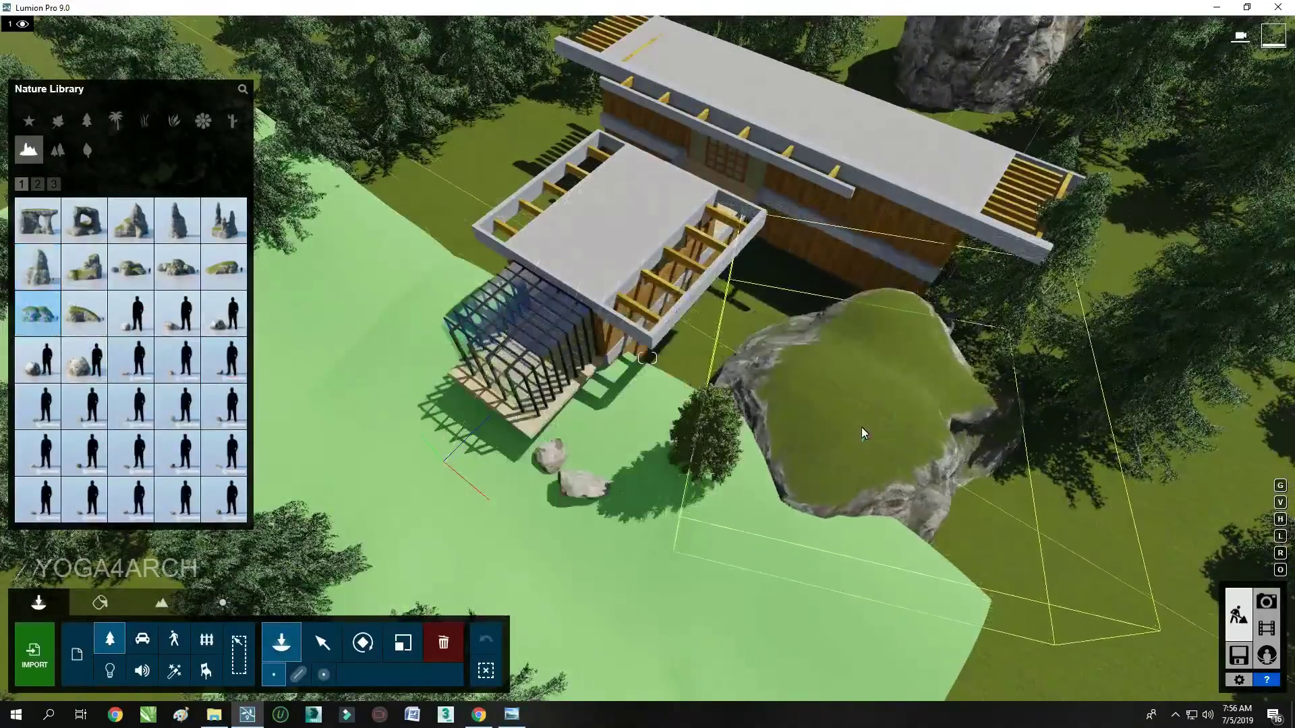
left_click(961, 407)
right_click_drag(962, 407, 626, 403)
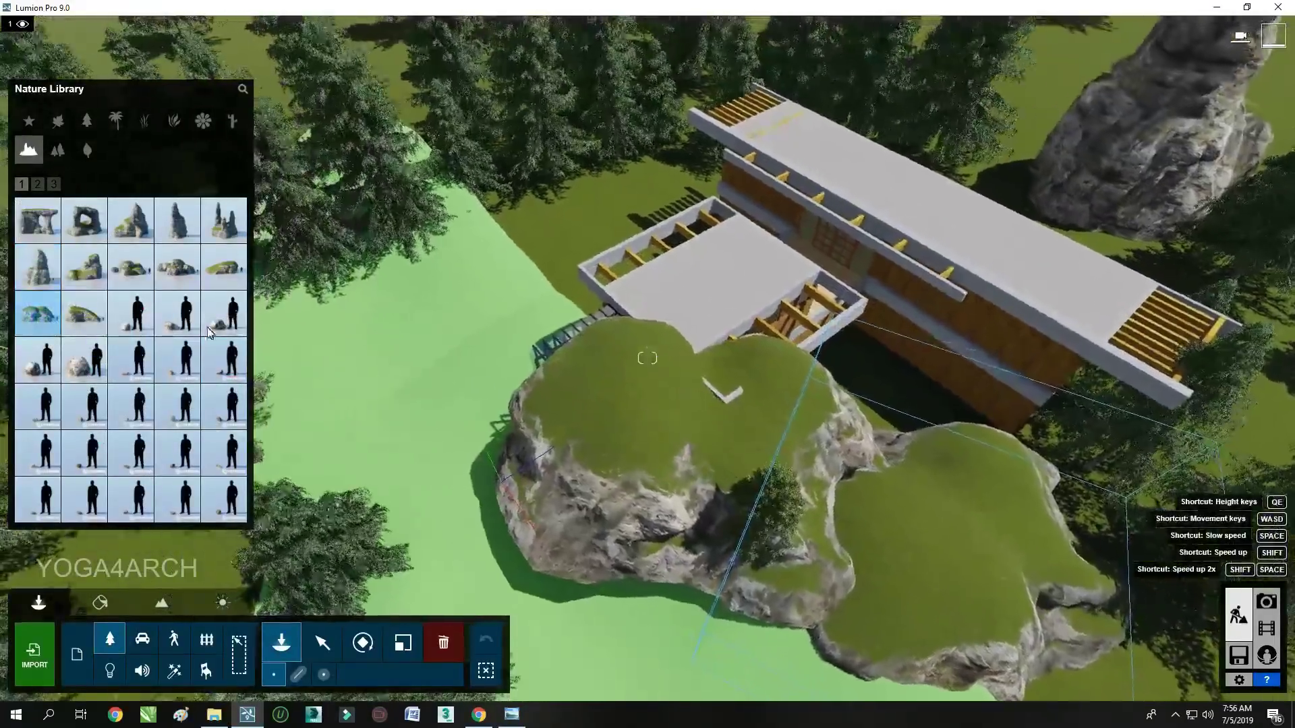
Add a mossy rock behind the house and Rocks Middle 002 on the left lawn, sunk into the ground
left_click(196, 280)
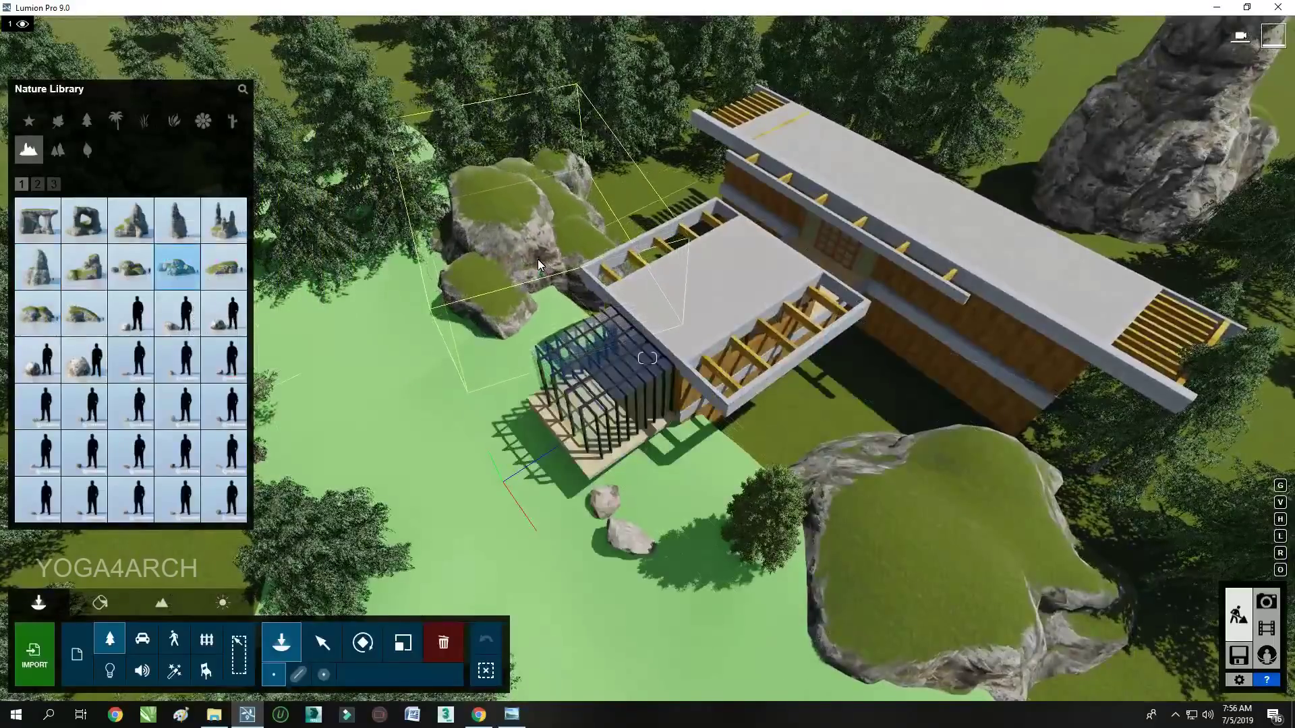
left_click(547, 234)
scroll(472, 304, "up", 3)
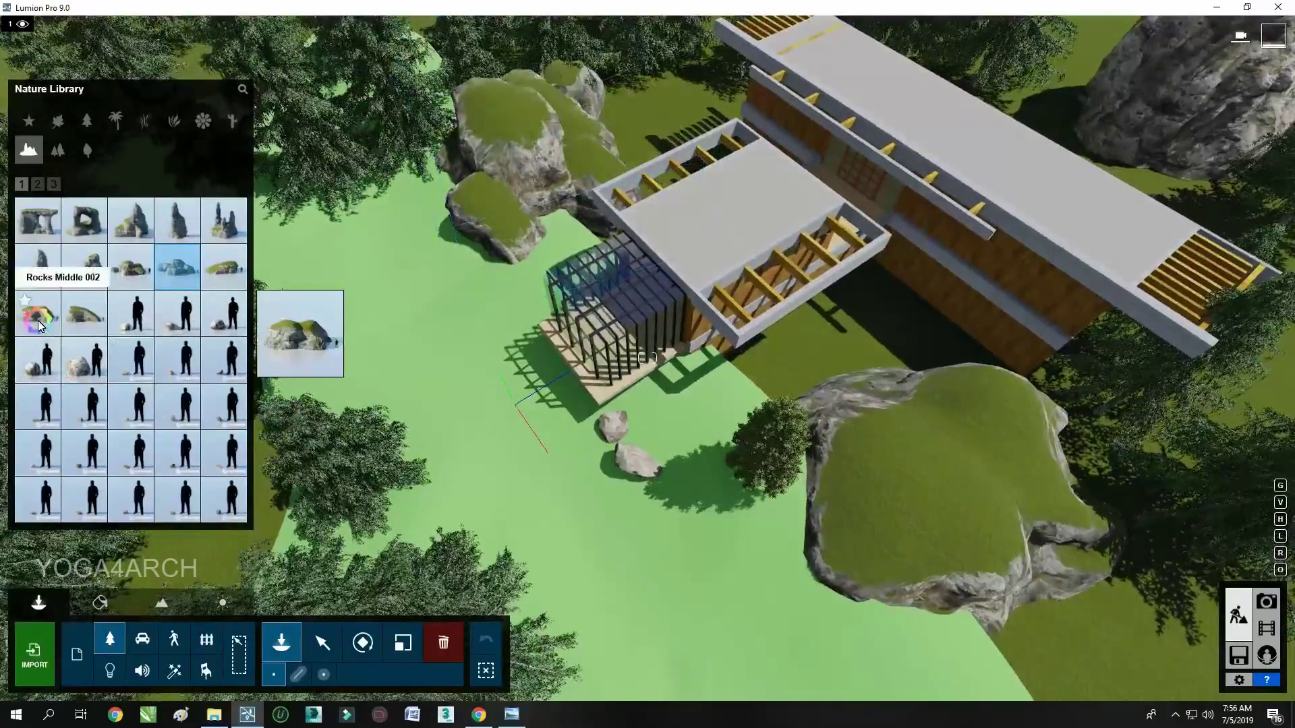
left_click(37, 312)
left_click(419, 347)
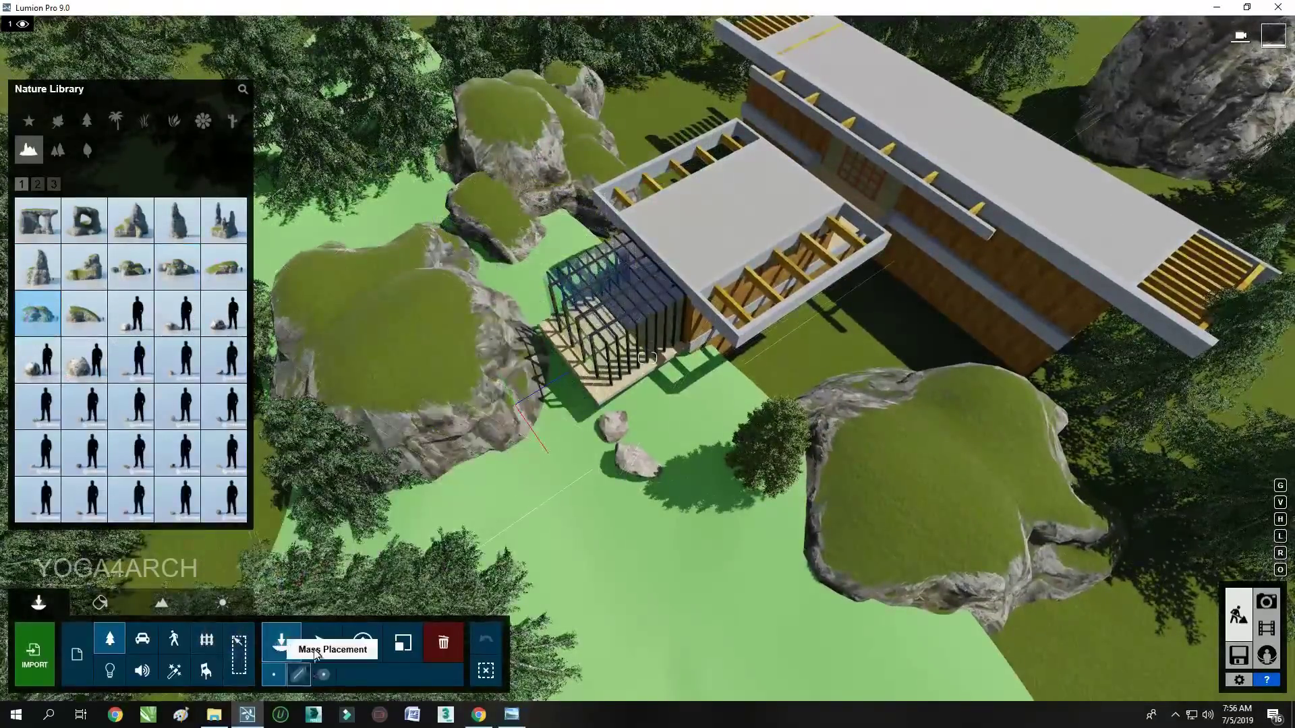
left_click(322, 643)
left_click(339, 675)
left_click_drag(419, 347, 480, 492)
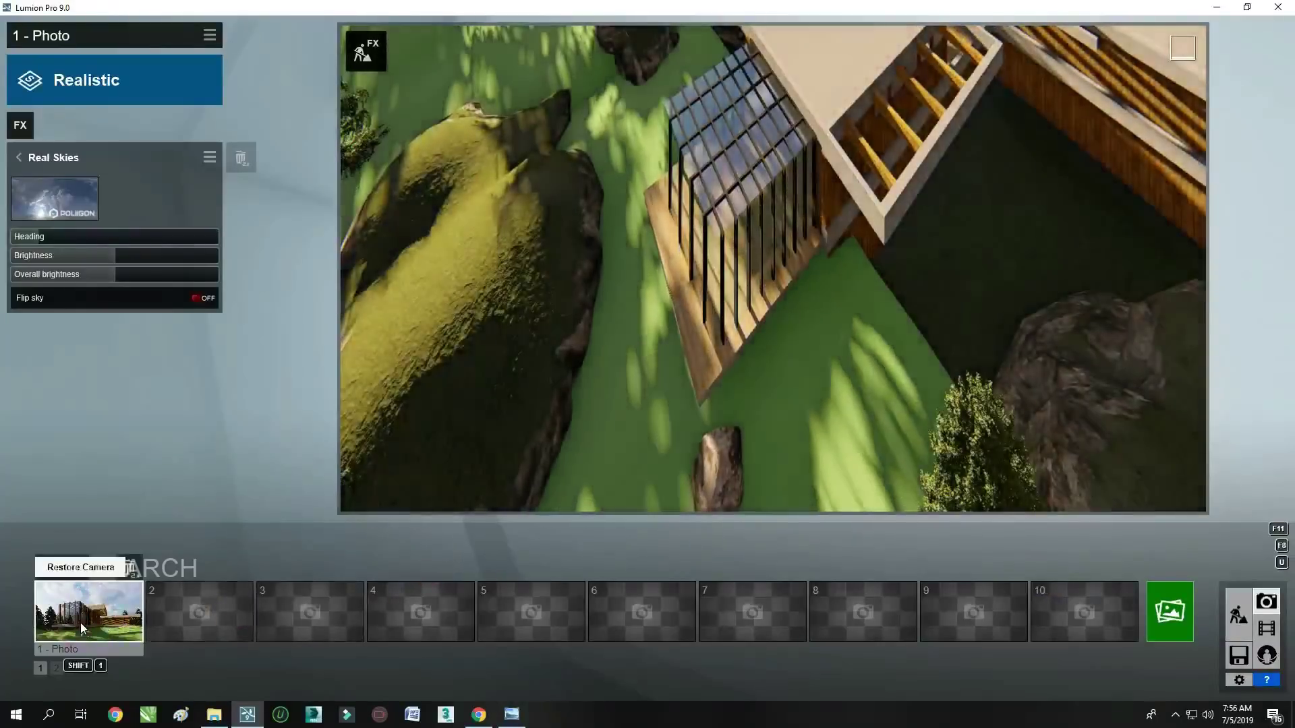
Load the saved Photo 1 camera view of the house front, then go back to Build mode
left_click(80, 621)
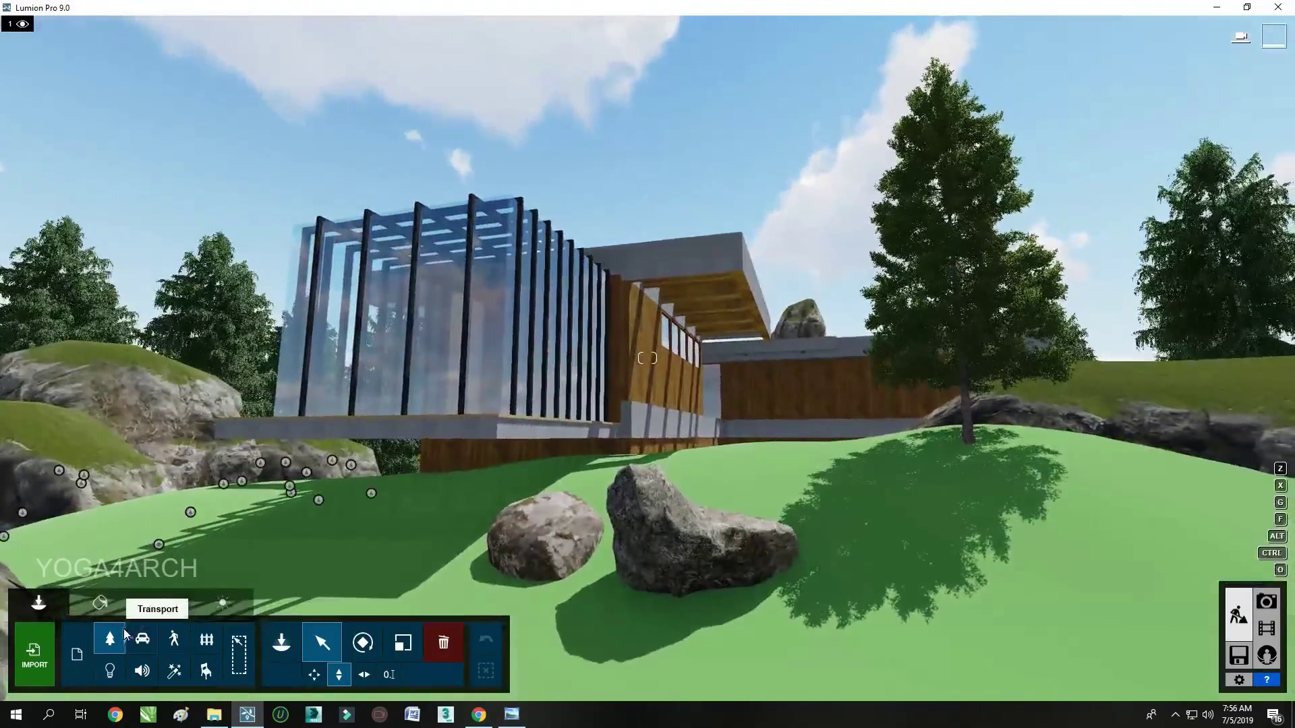
left_click(112, 638)
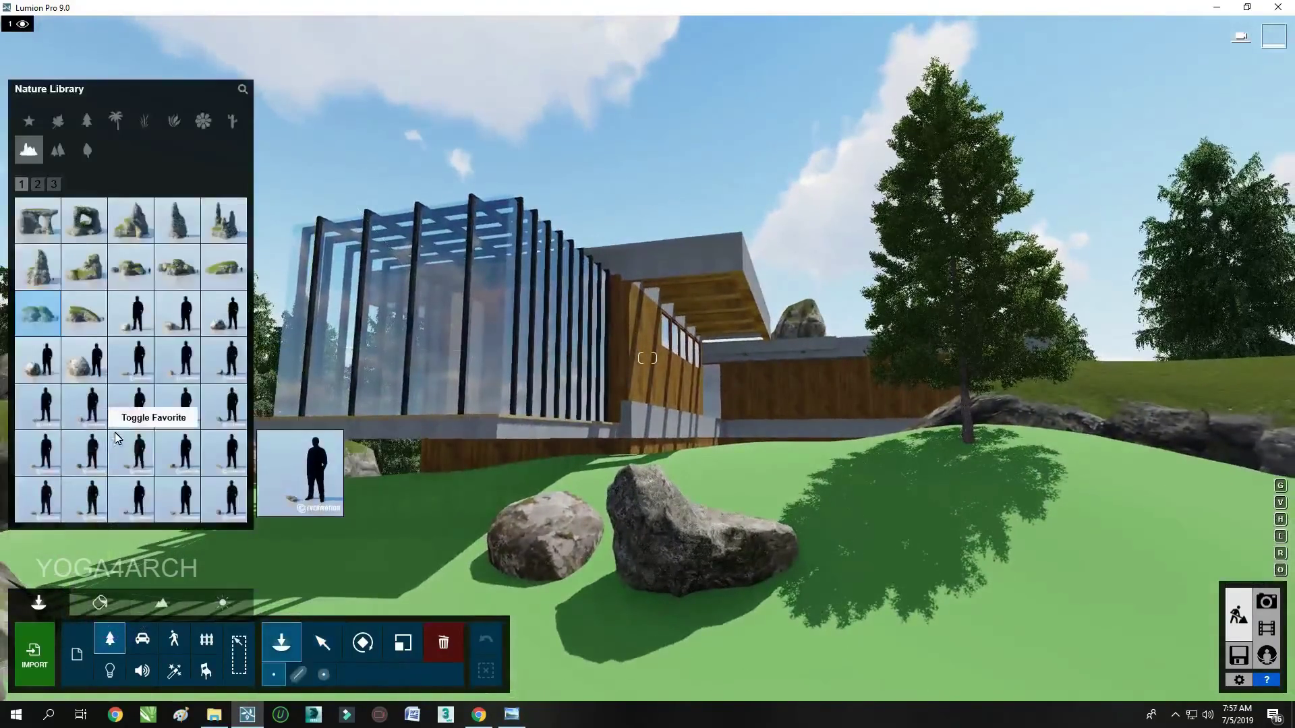
Plant Esparto grass clumps by the boulders, under the tree and by the right wall
left_click(127, 126)
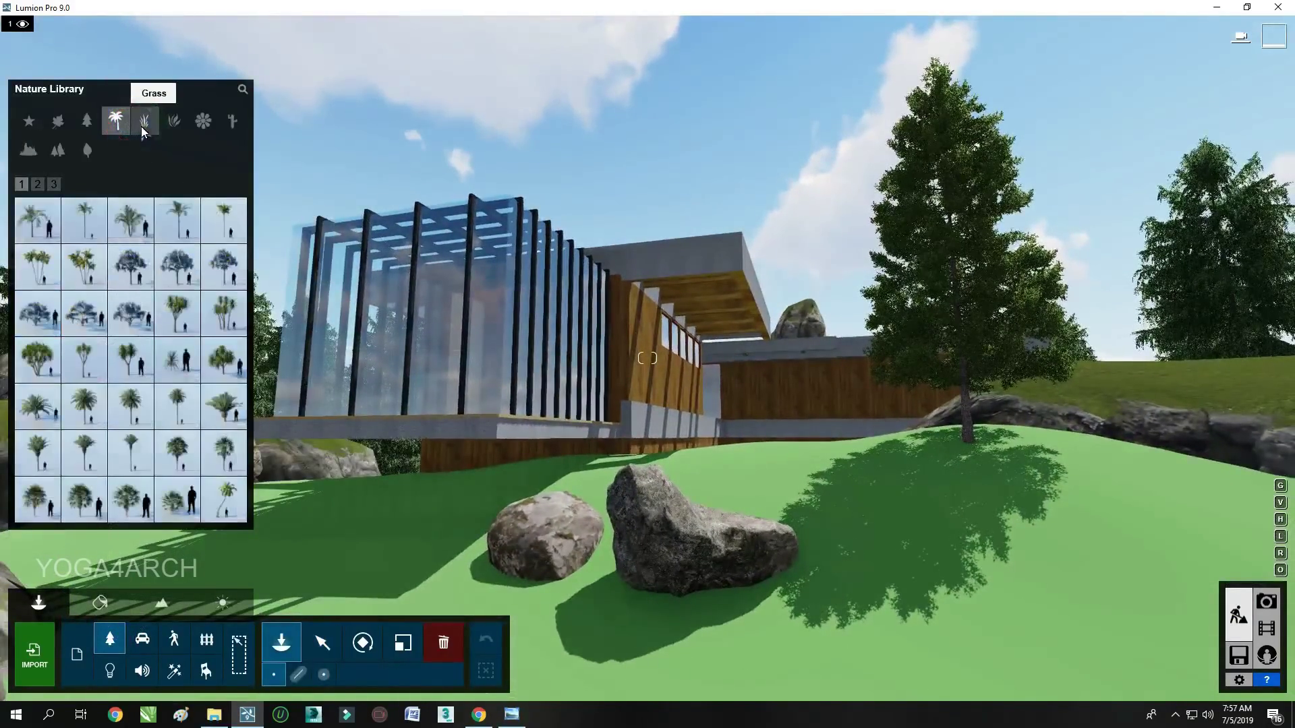
left_click(145, 127)
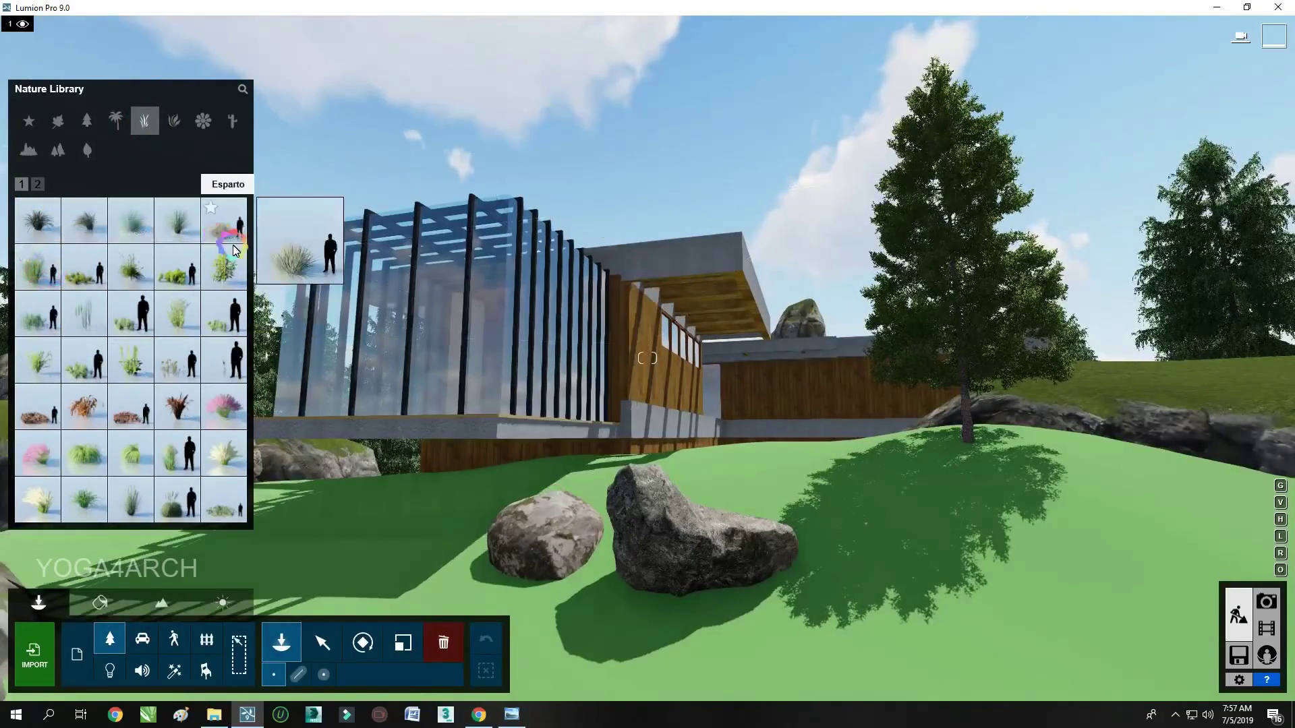
left_click(558, 617)
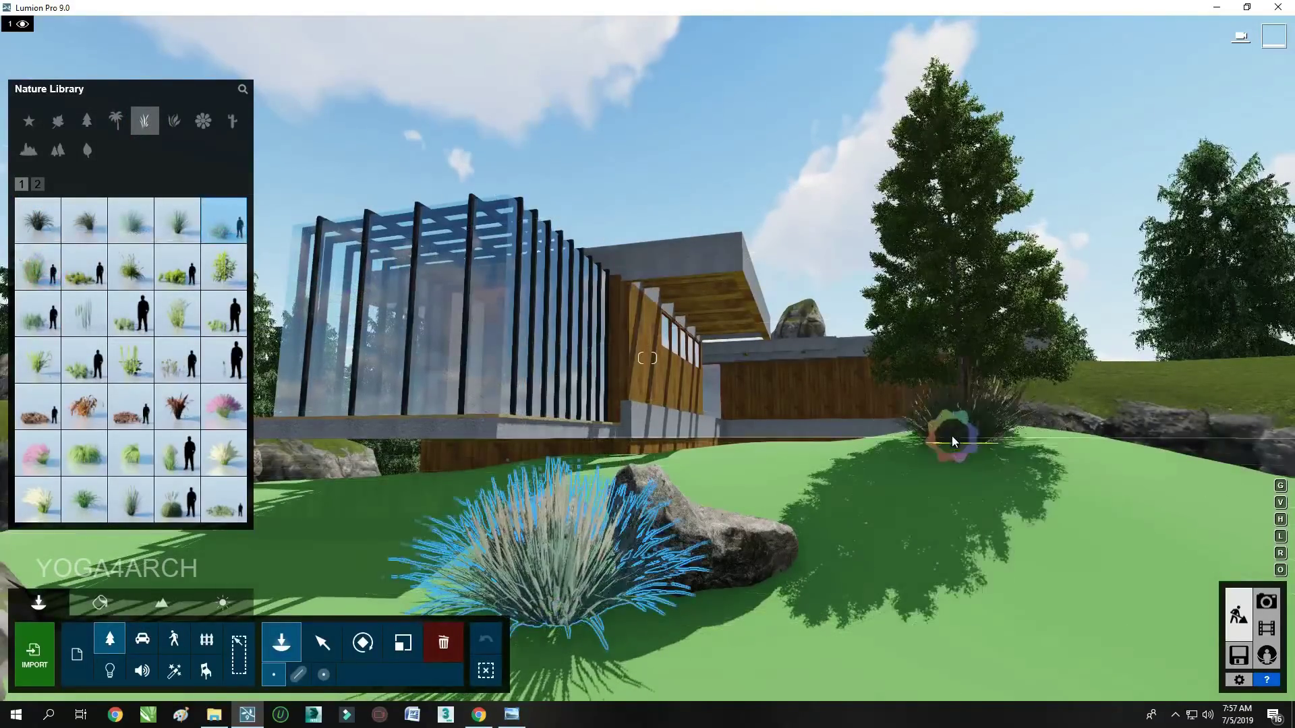
left_click(922, 462)
right_click_drag(923, 462, 424, 390)
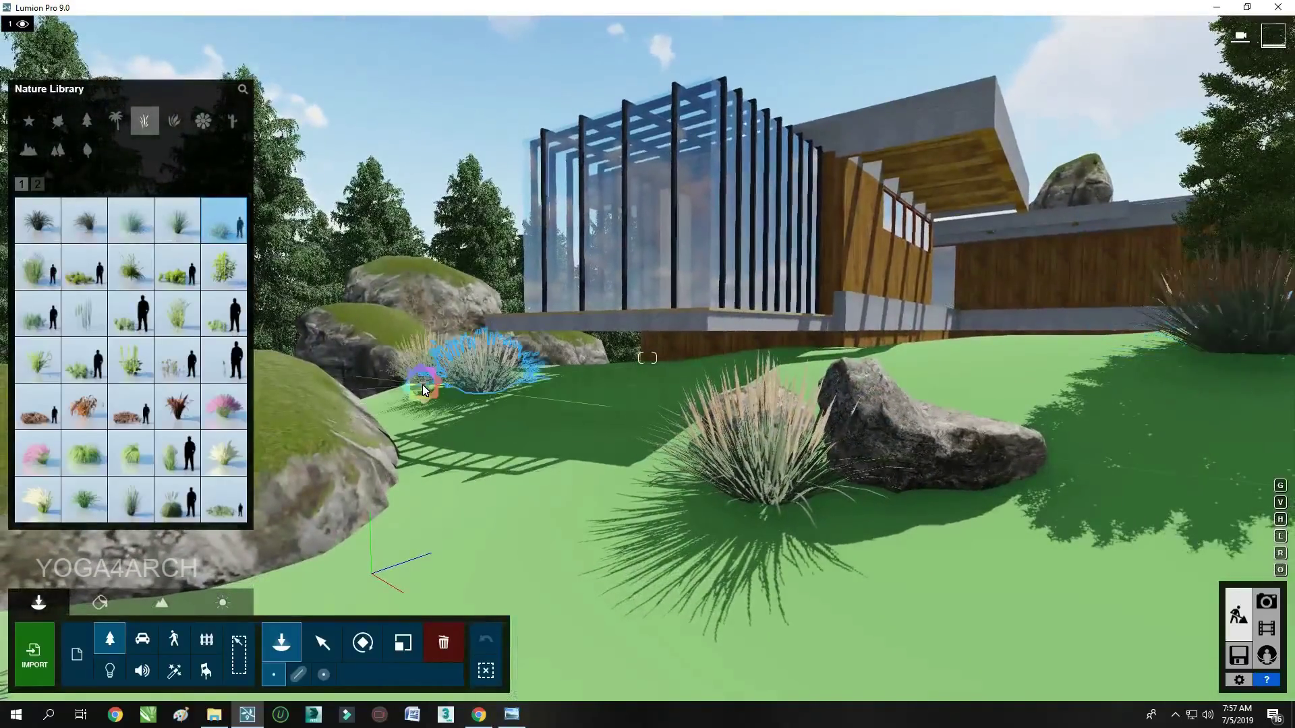
left_click(1012, 338)
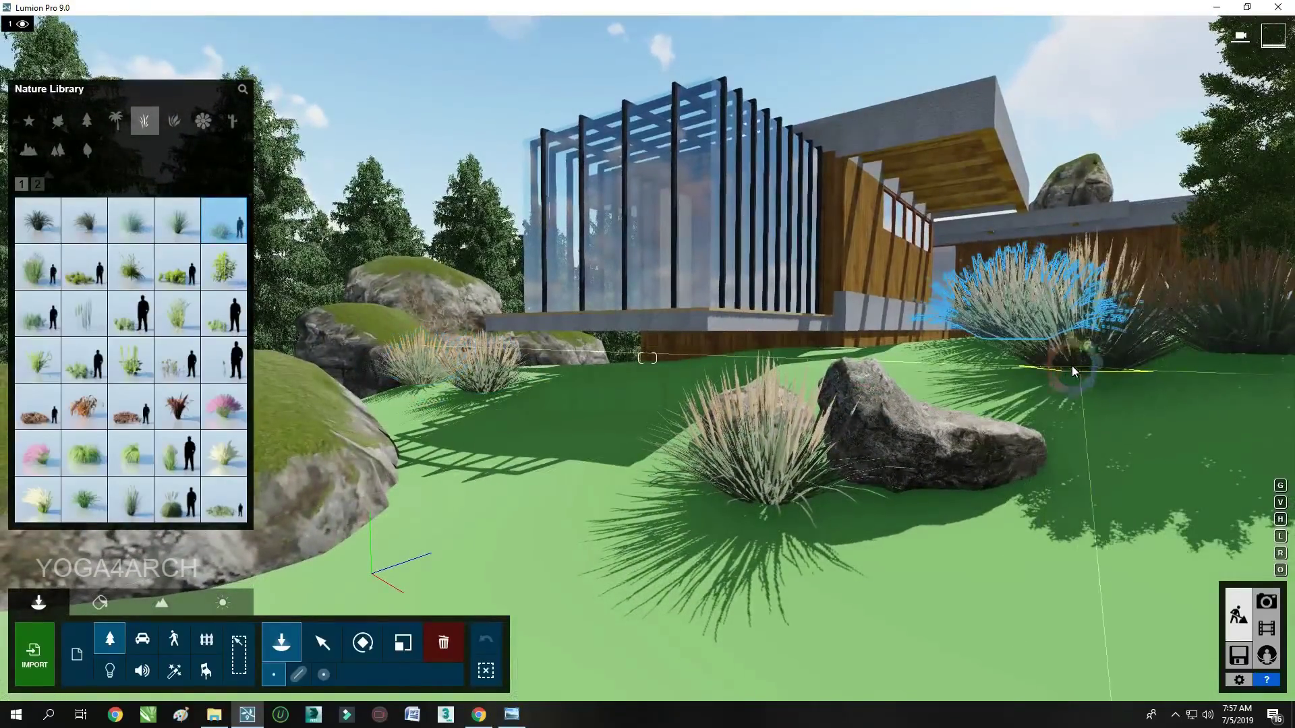
Shrink the Esparto clumps by the wall and beside the boulder
left_click(402, 642)
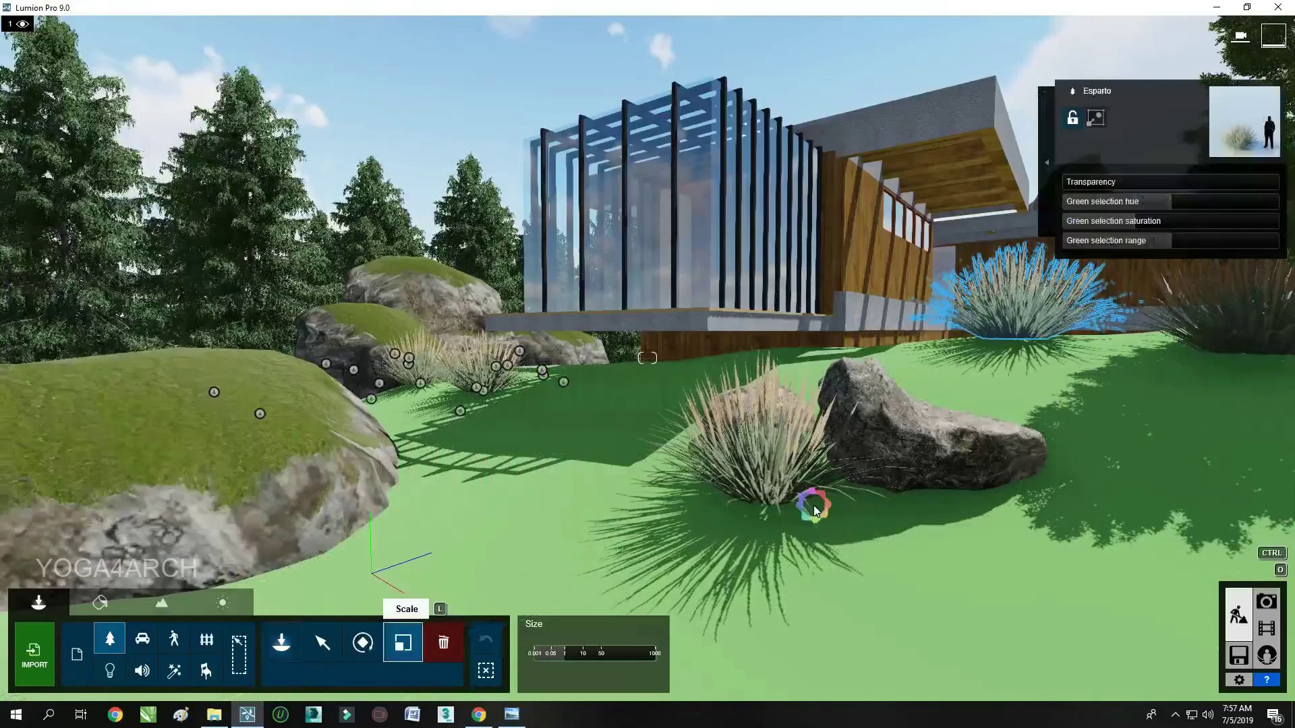
left_click_drag(1011, 337, 1012, 361)
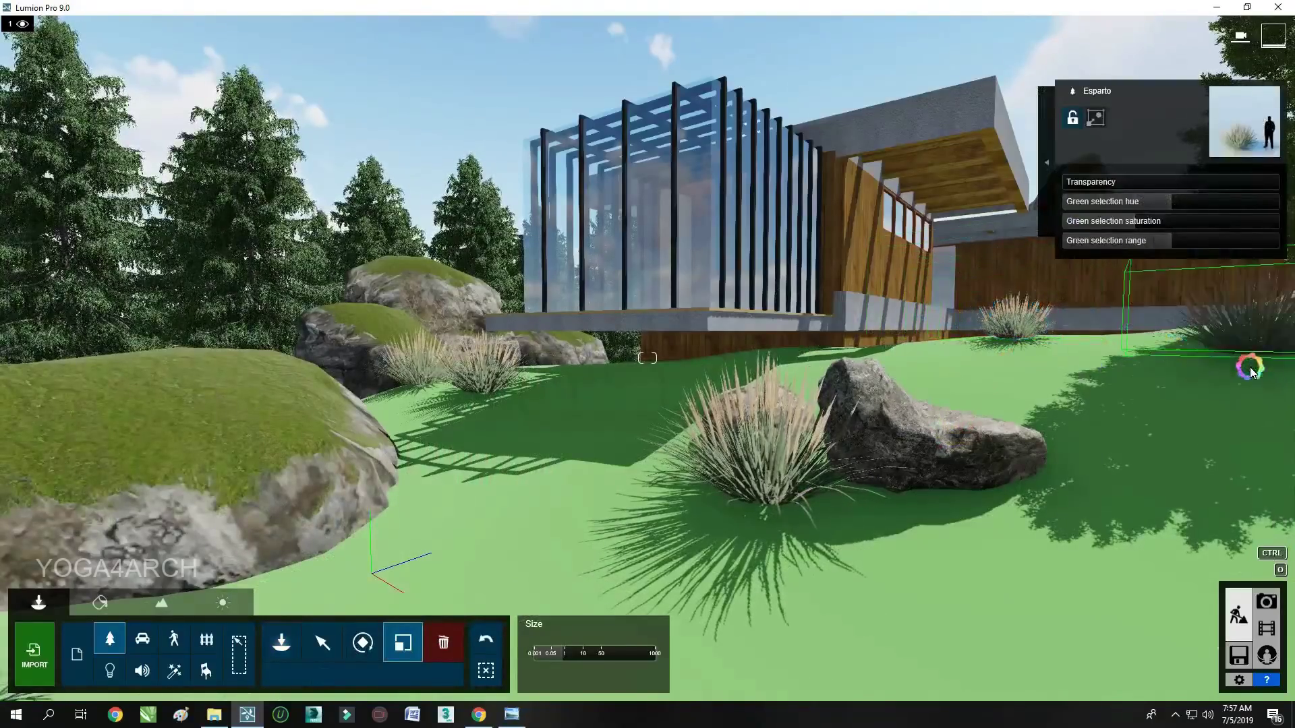
left_click_drag(762, 499, 764, 515)
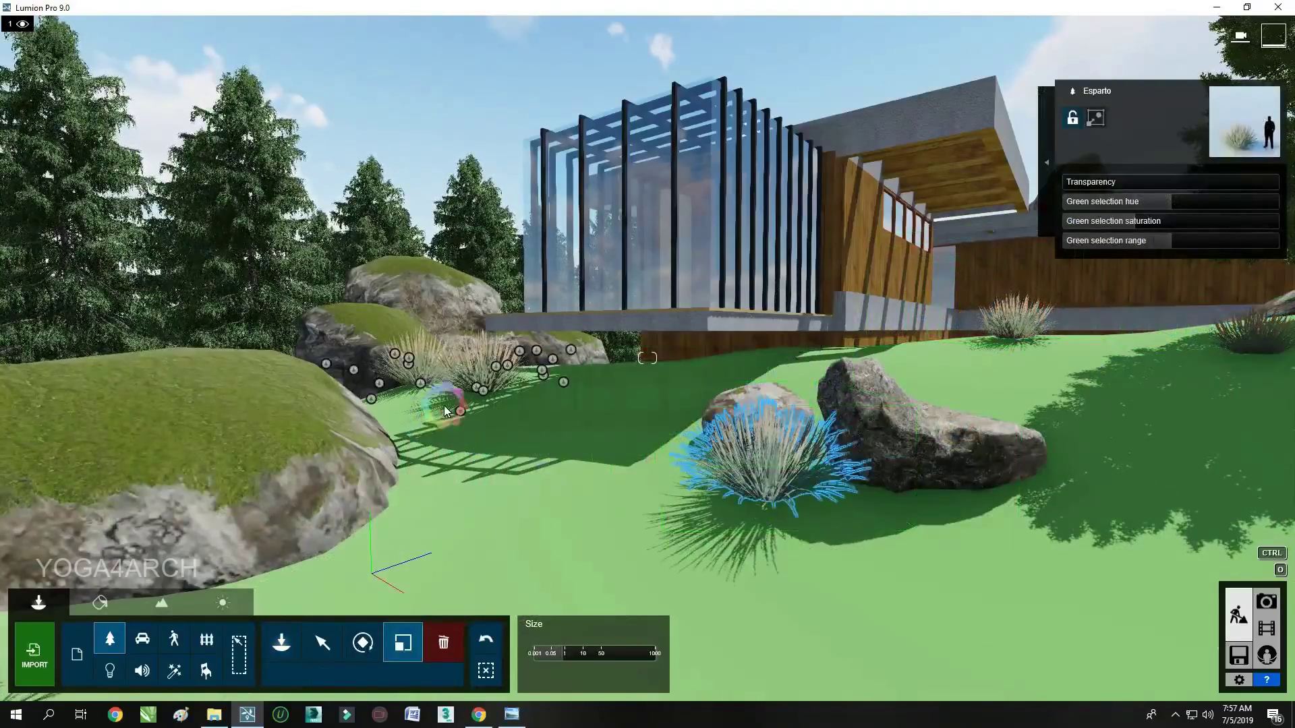
right_click_drag(445, 410, 314, 523)
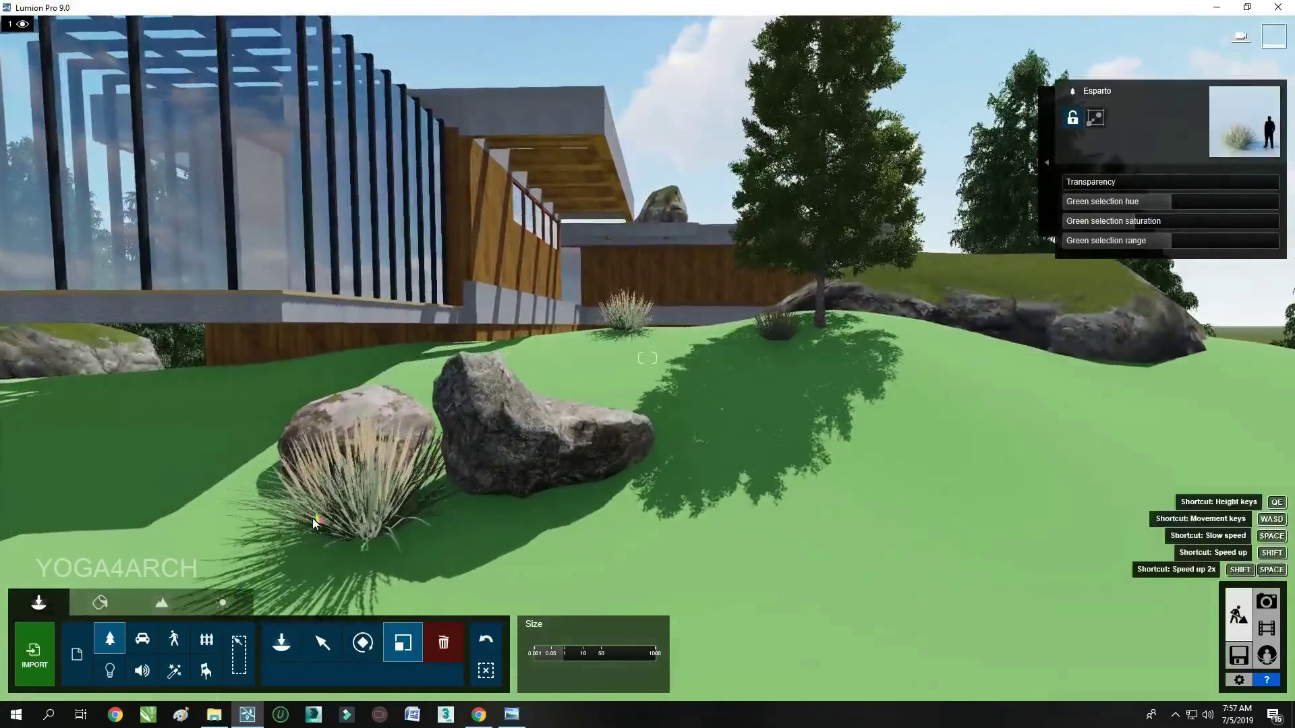
left_click(78, 657)
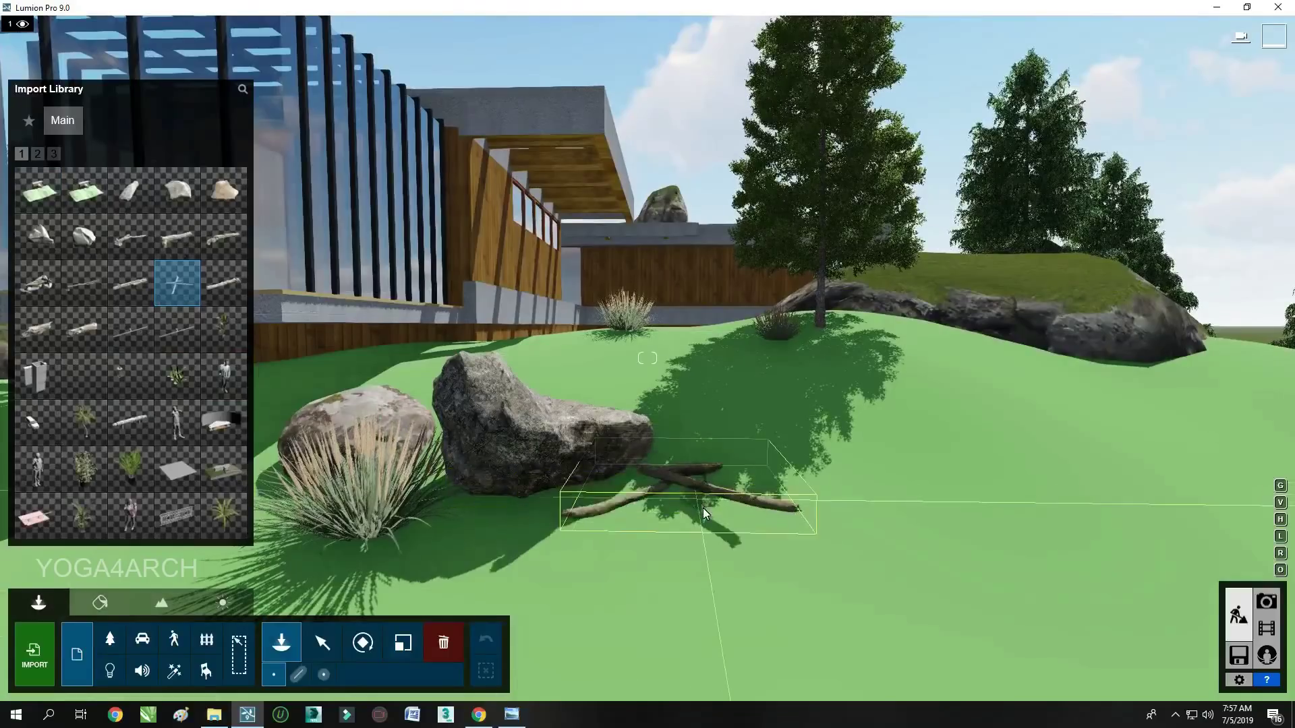
Drop the 3q crossed sticks on the lawn and scale them into full-size logs
left_click(646, 403)
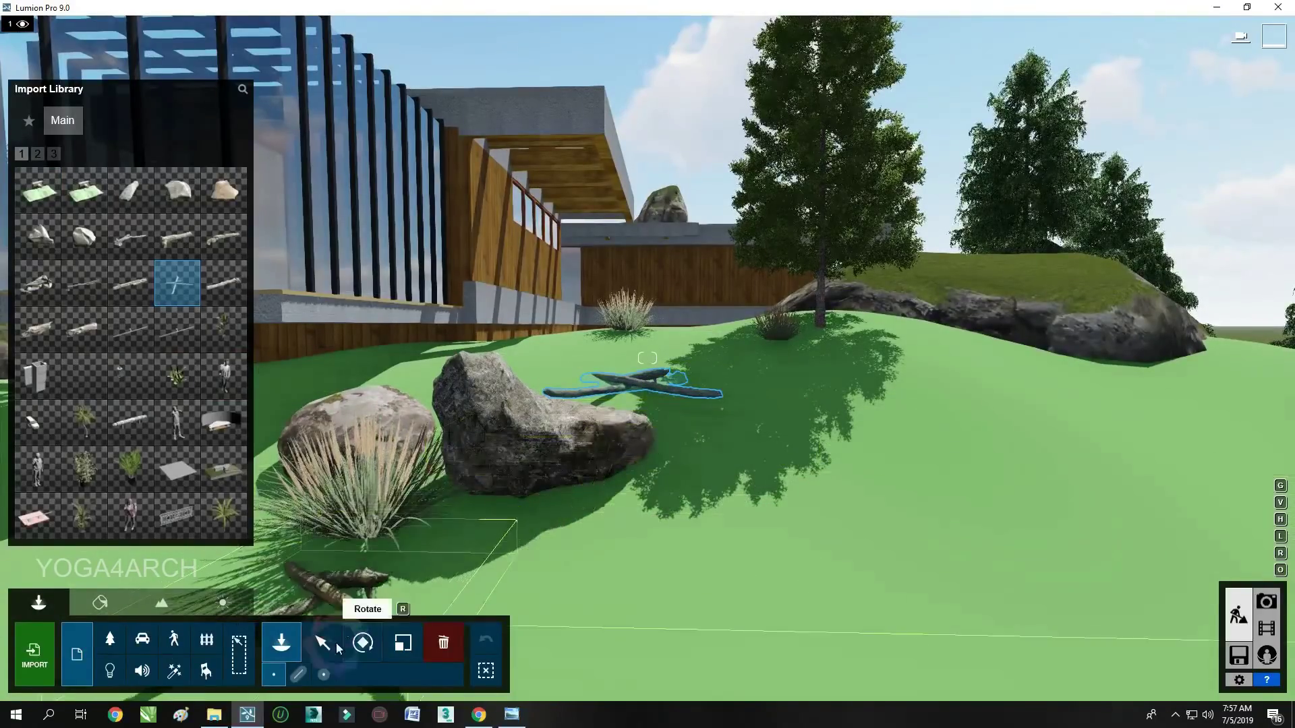
left_click(403, 642)
left_click_drag(648, 392, 1220, 316)
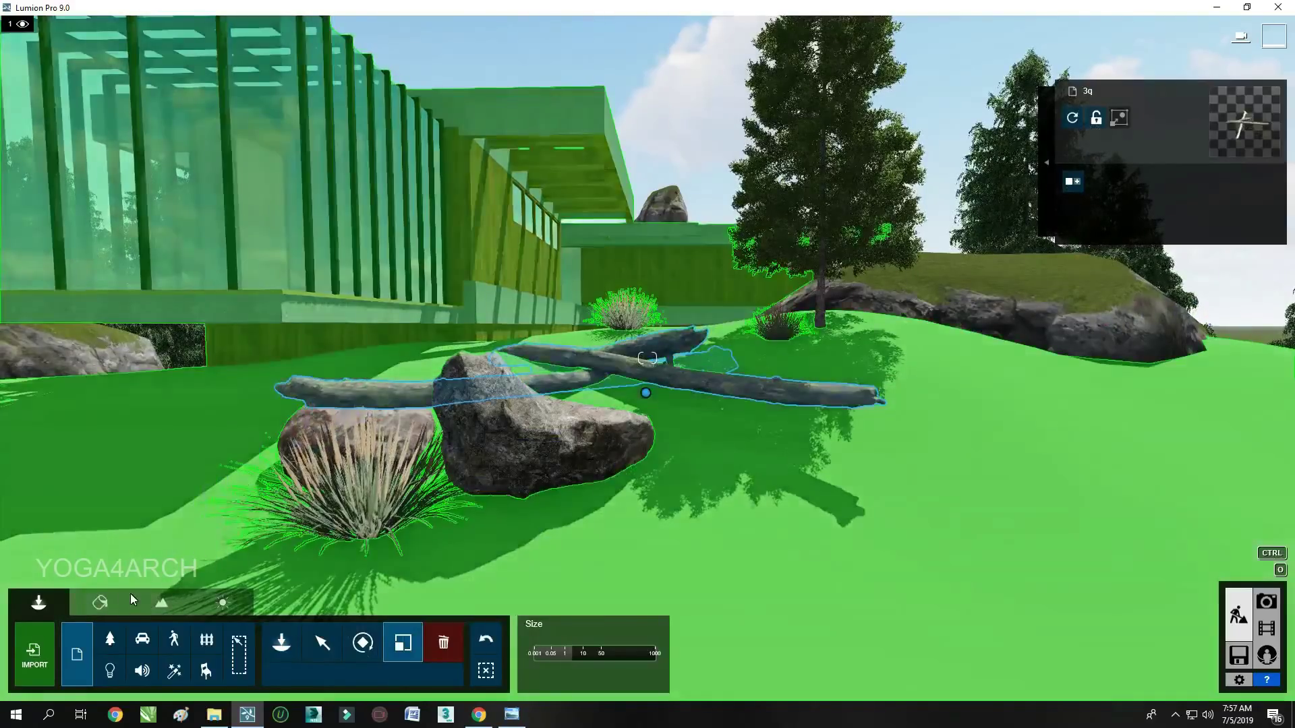
Place the 2q driftwood log beside the boulders and enlarge it to boulder size
left_click(78, 654)
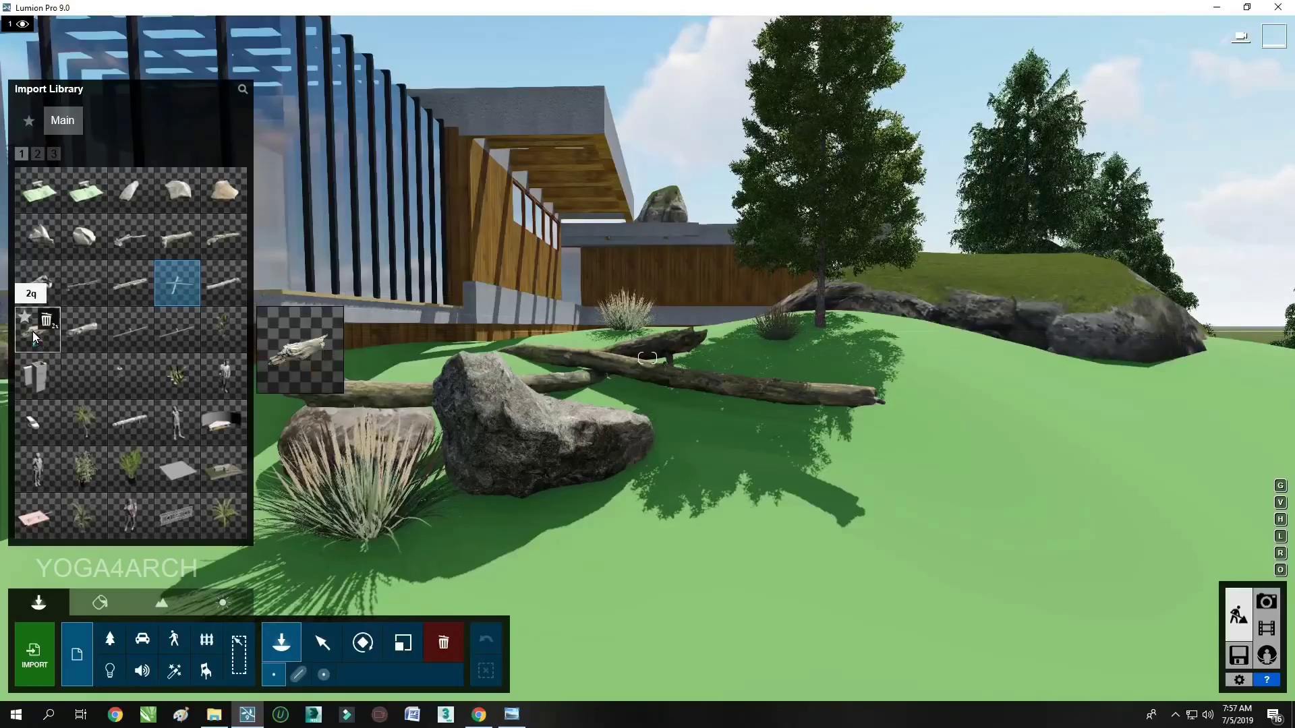
left_click(56, 354)
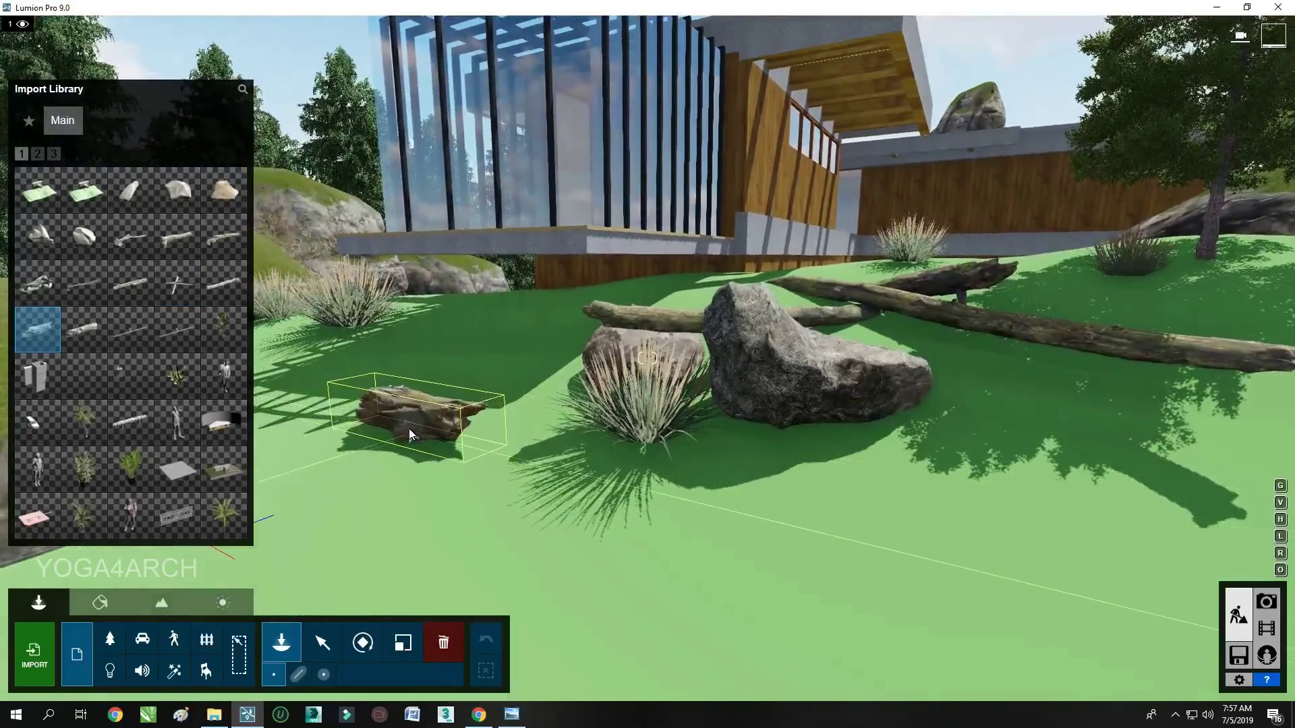
left_click(404, 422)
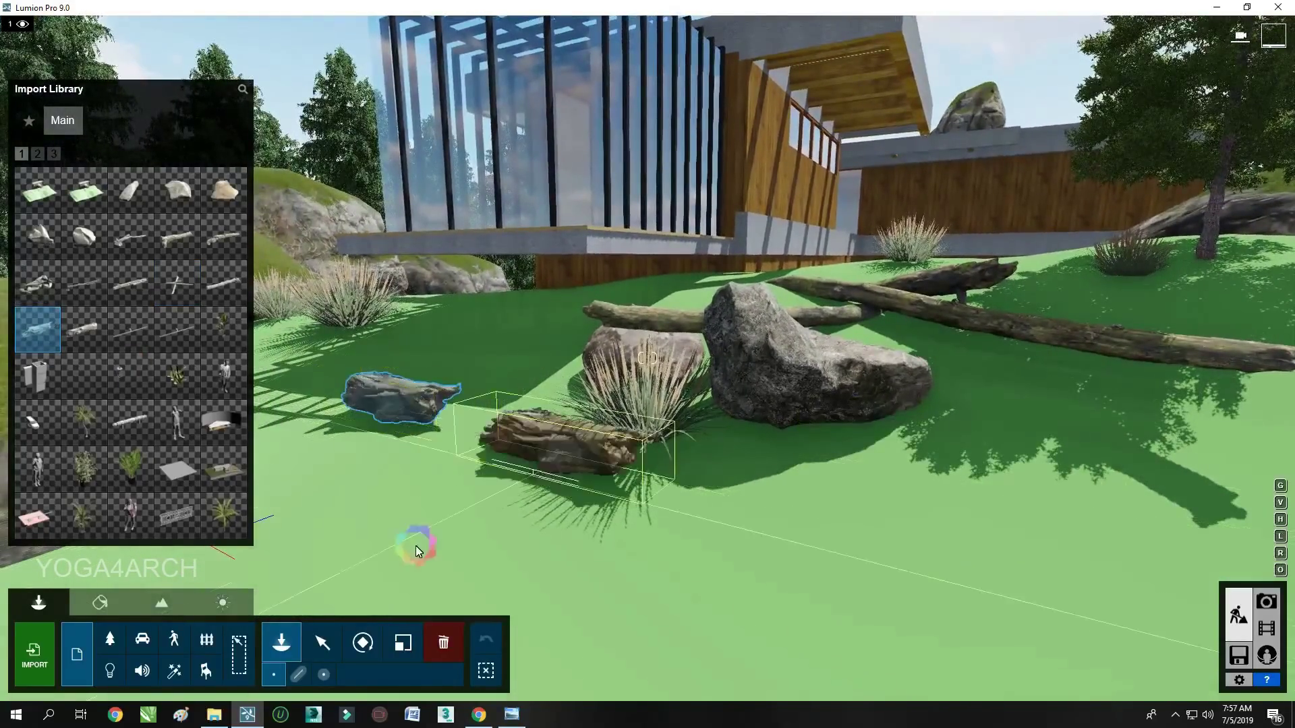
left_click(403, 642)
left_click_drag(394, 417, 333, 464)
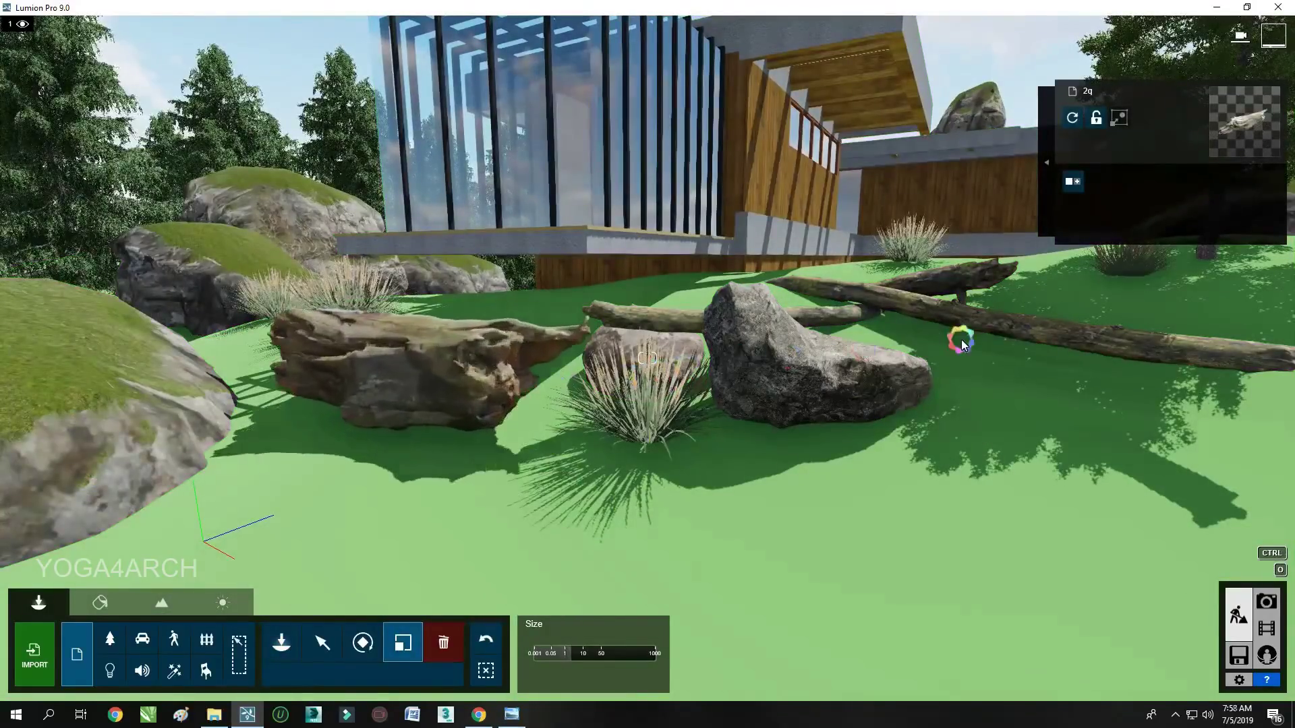
Check the scene from the Photo 1 camera view, then return to Build mode
scroll(332, 464, "up", 2)
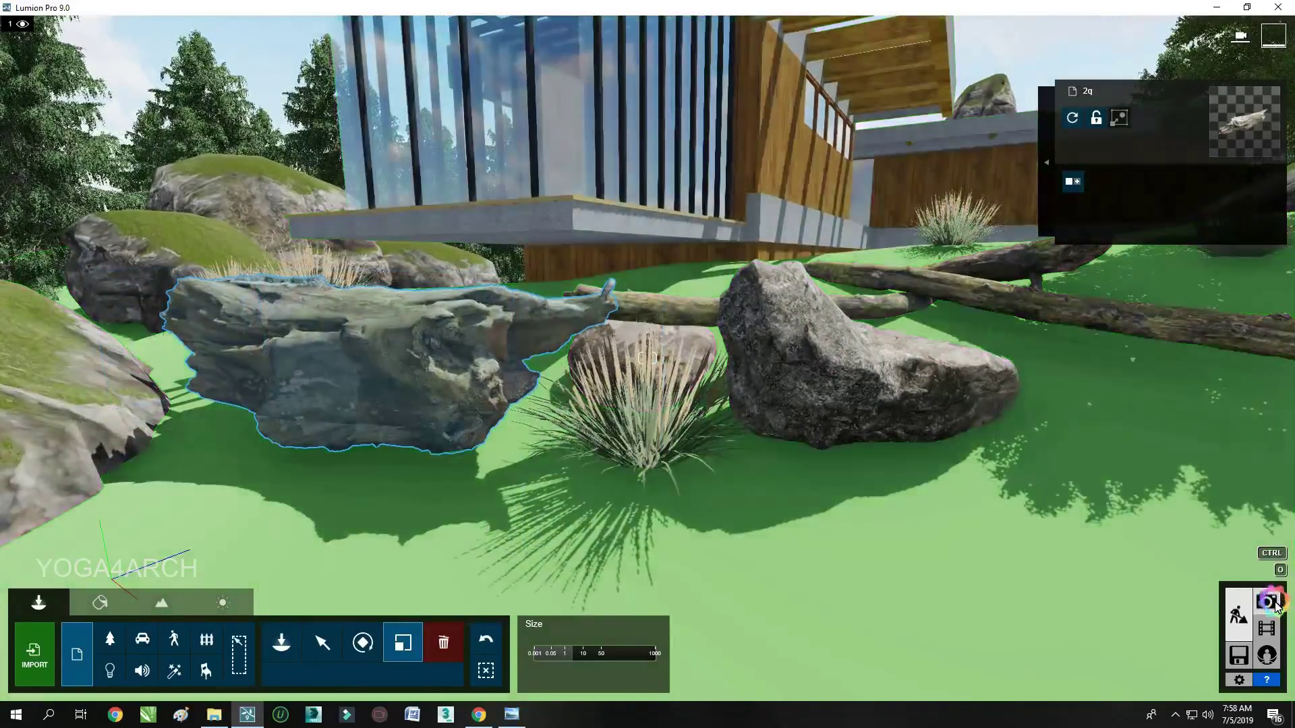
left_click(1265, 600)
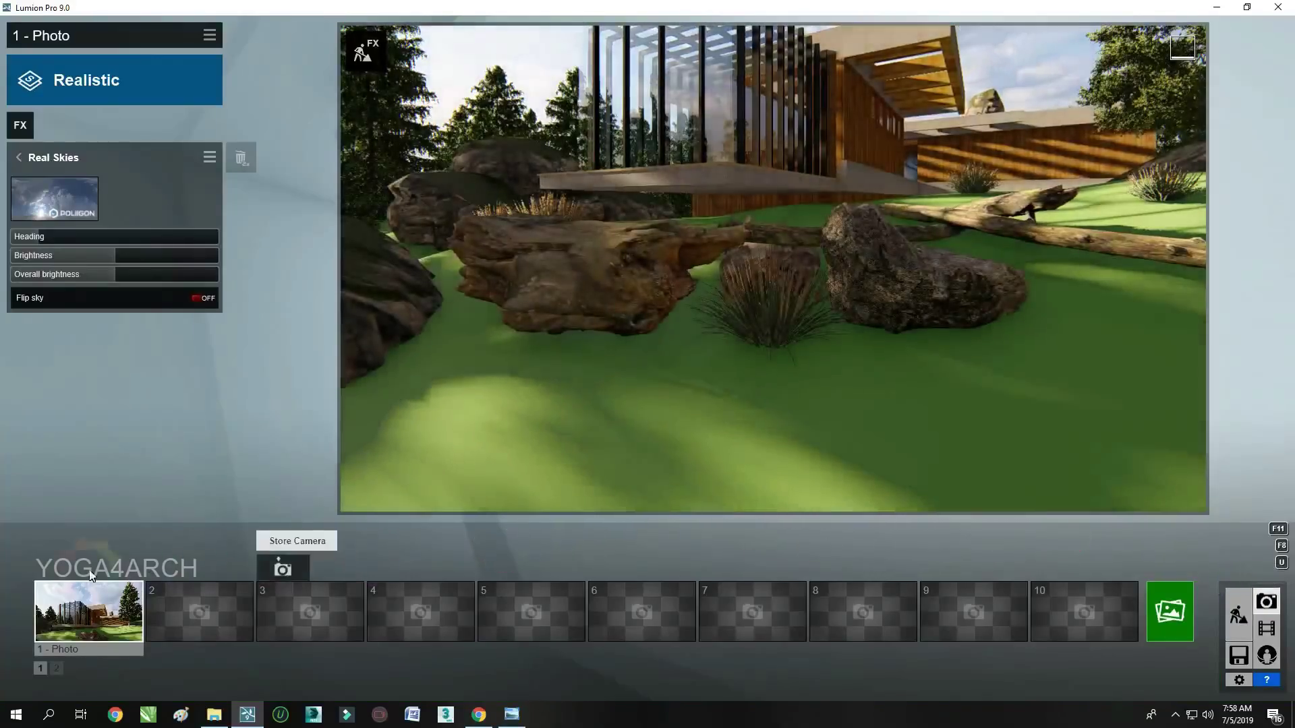
left_click(74, 620)
mouse_move(1153, 460)
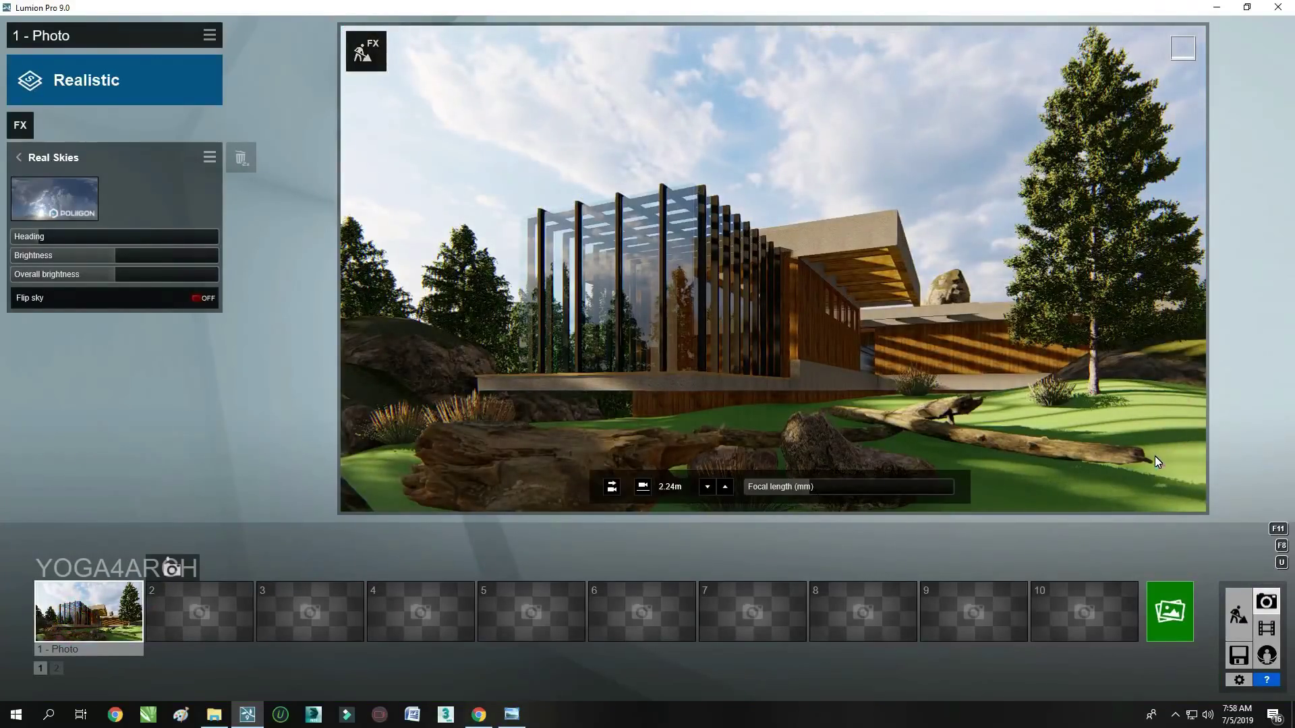
left_click(1237, 612)
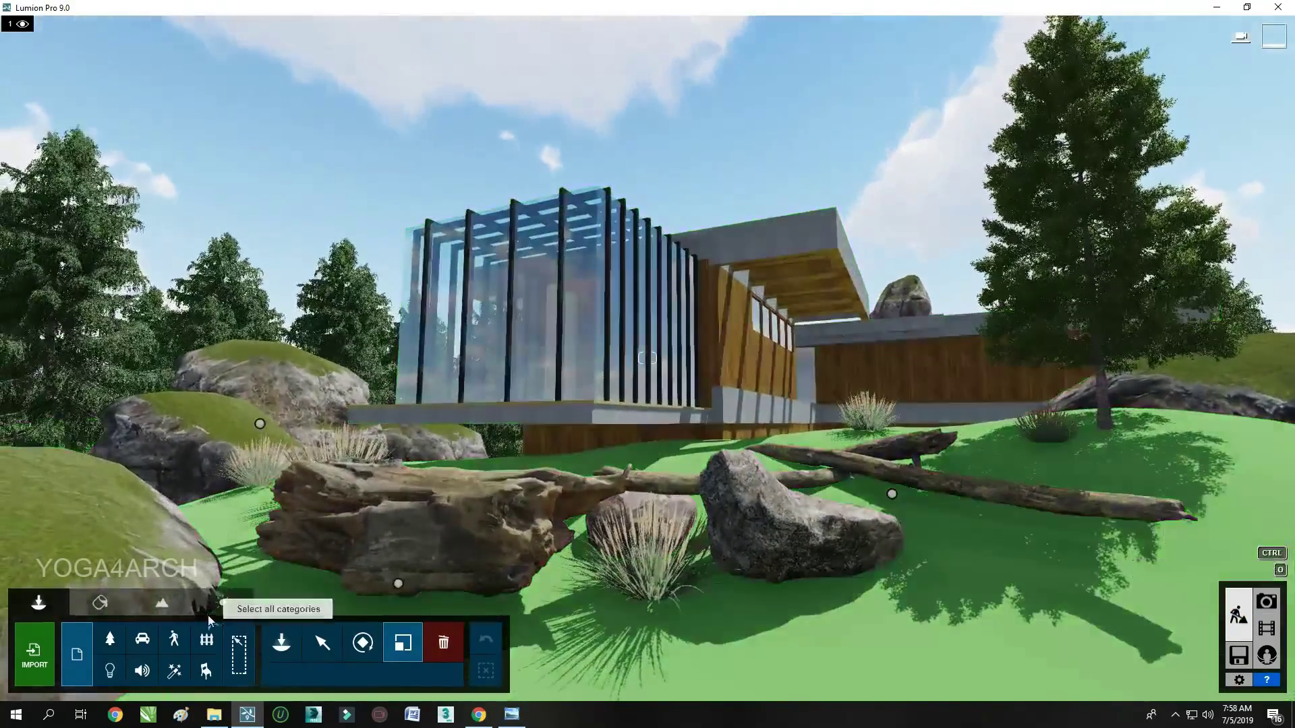
Push the boulder farther back into the scene along the ground
left_click(322, 642)
mouse_move(399, 588)
left_mouse_down()
mouse_move(330, 528)
mouse_move(419, 471)
mouse_move(427, 511)
mouse_move(276, 535)
left_mouse_up()
left_click(315, 674)
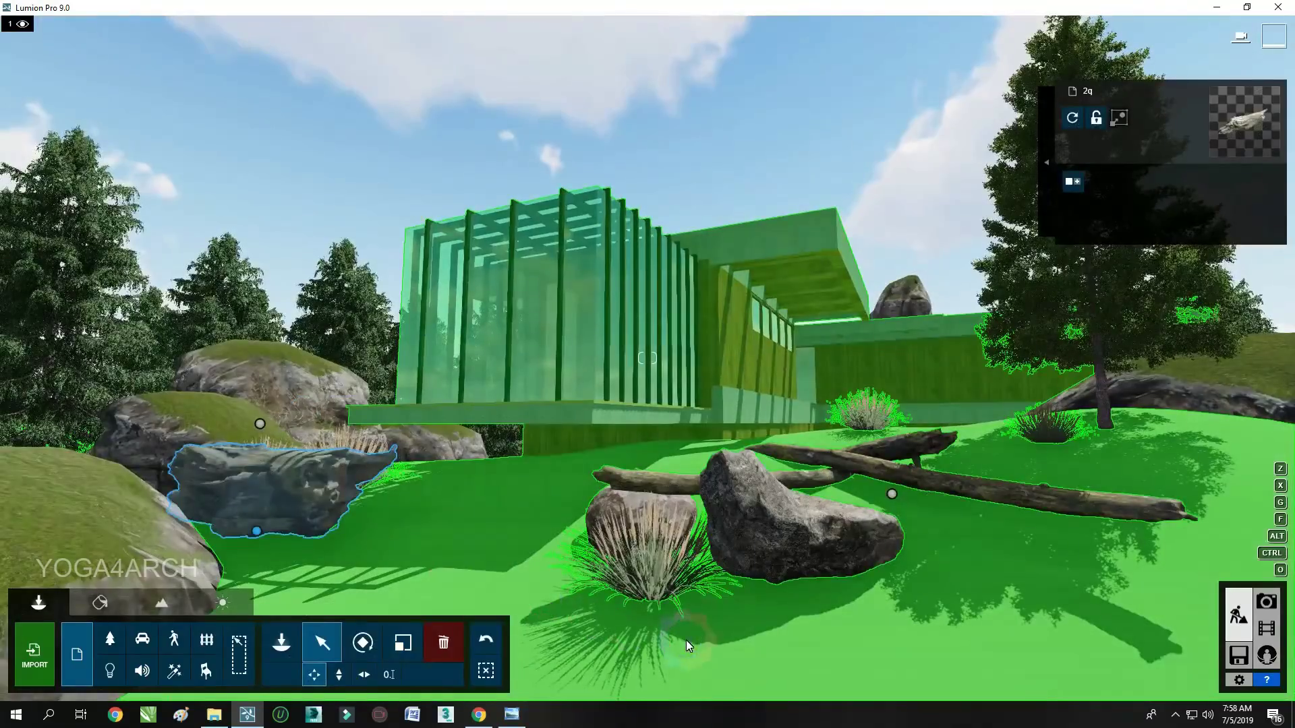
right_click_drag(686, 641, 572, 552)
Place the 7q hollow log at right, enlarge it hugely, move it forward and lower it onto the ground
left_click(76, 666)
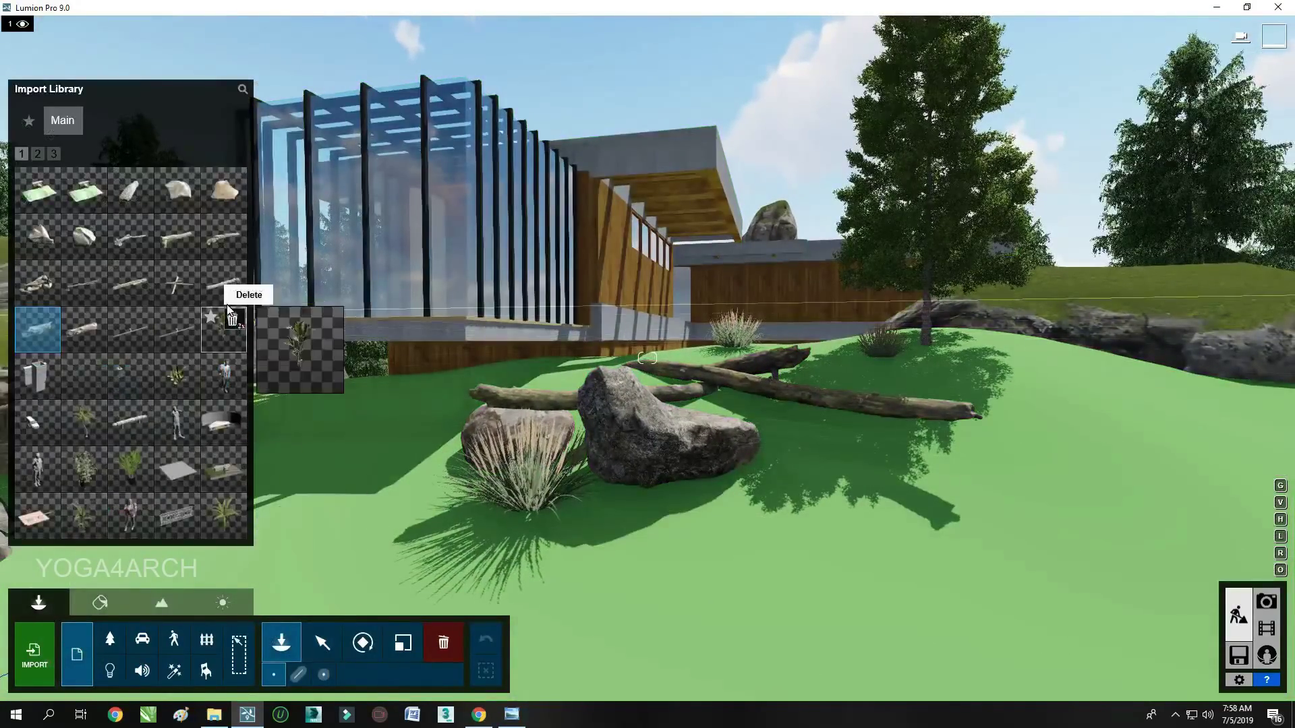
mouse_move(38, 283)
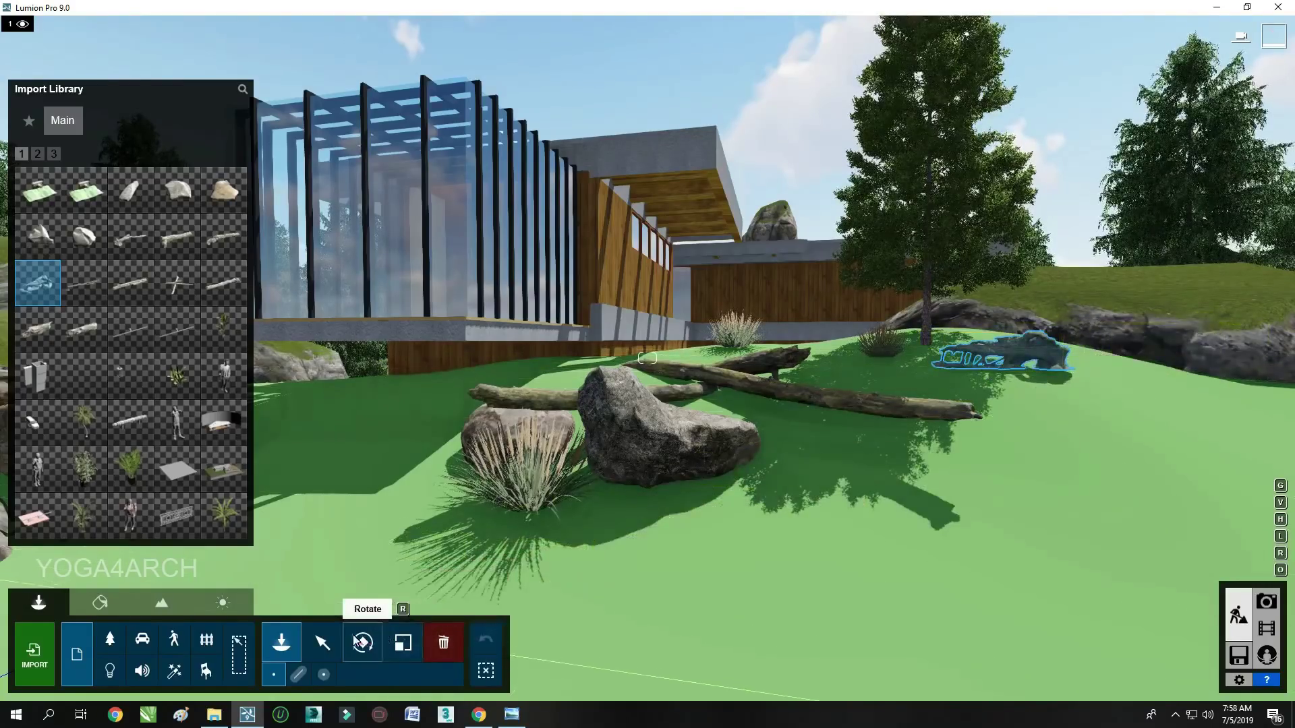
left_click(403, 642)
left_click_drag(1002, 378, 1168, 290)
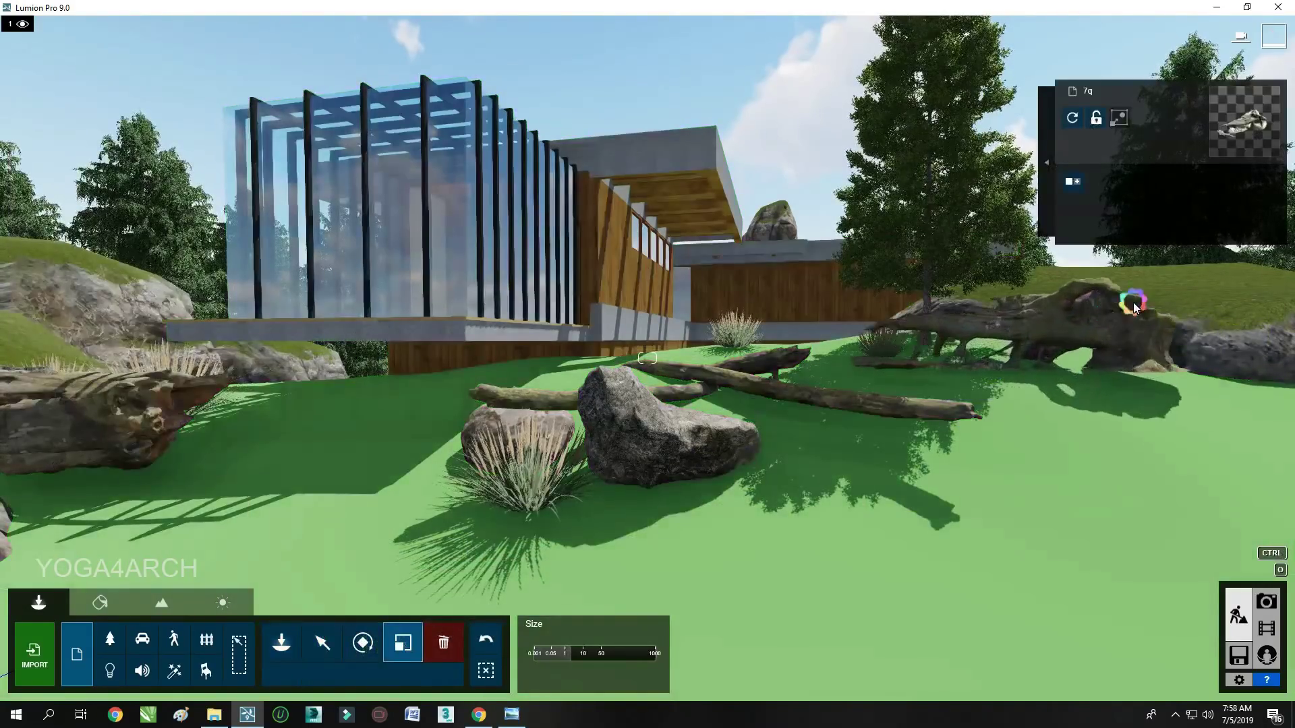
left_click(322, 643)
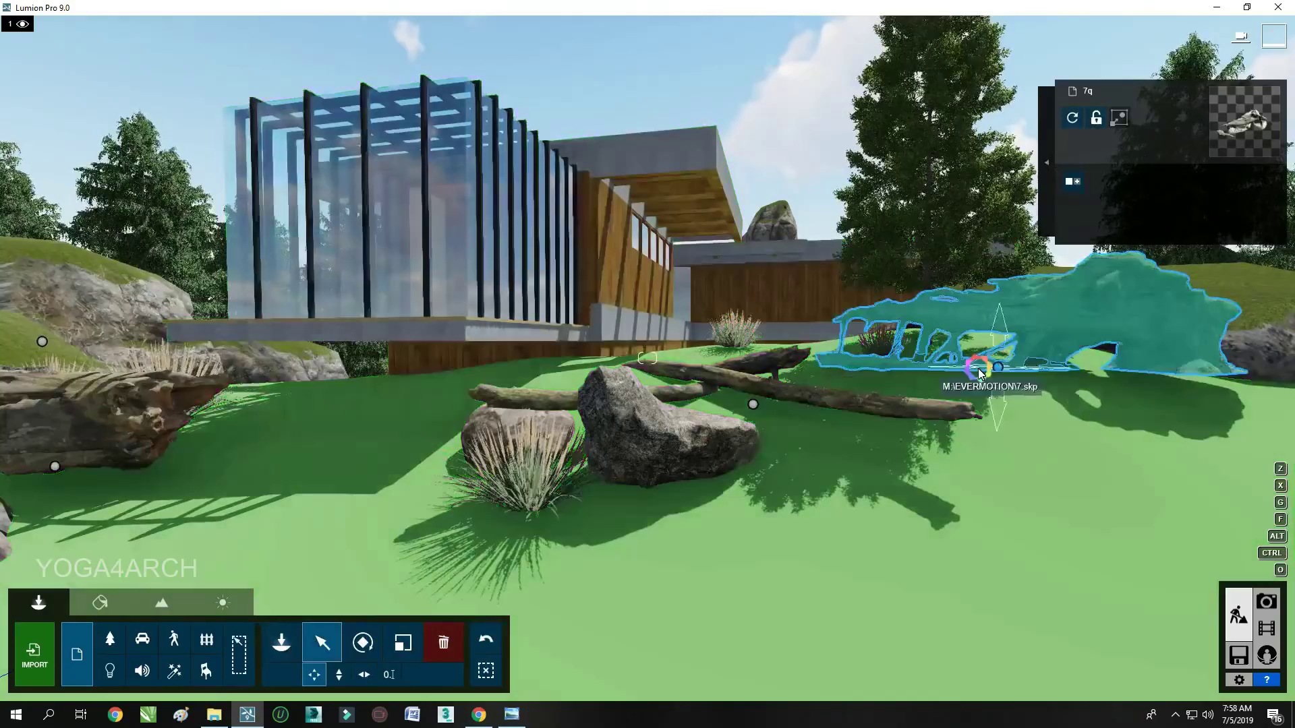
left_click_drag(997, 368, 977, 396)
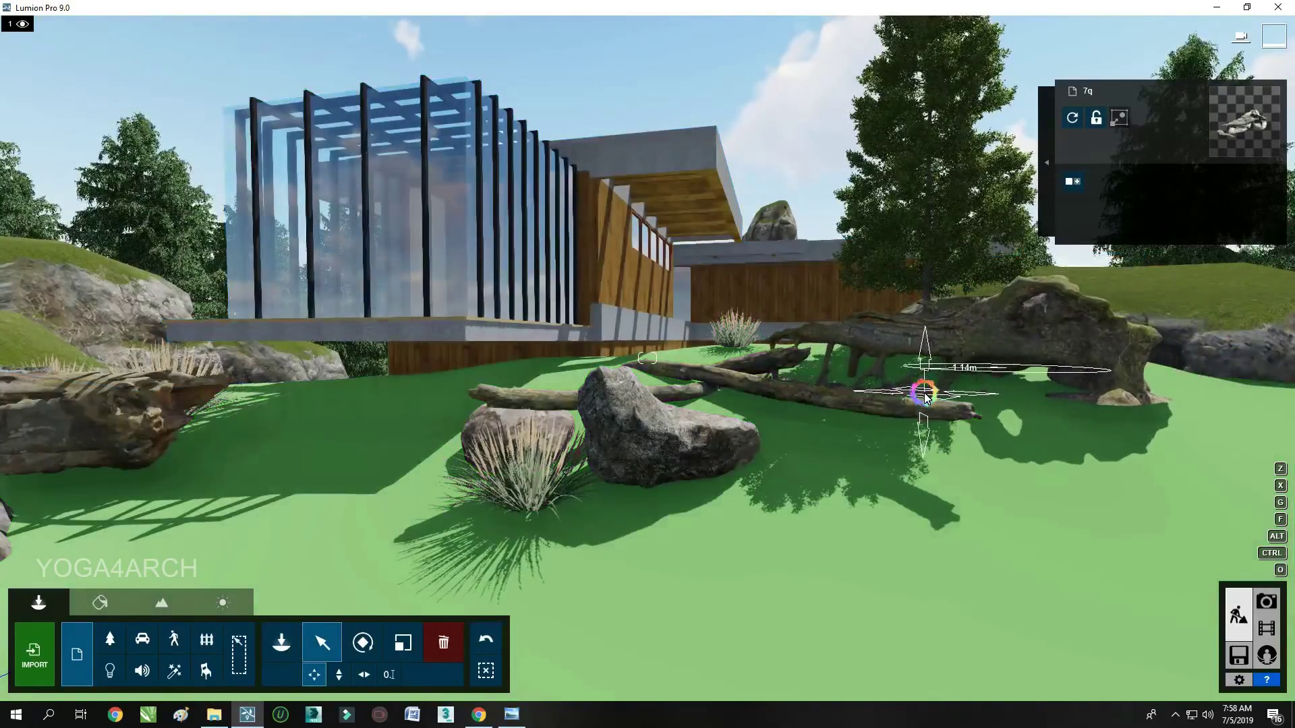
left_click(338, 675)
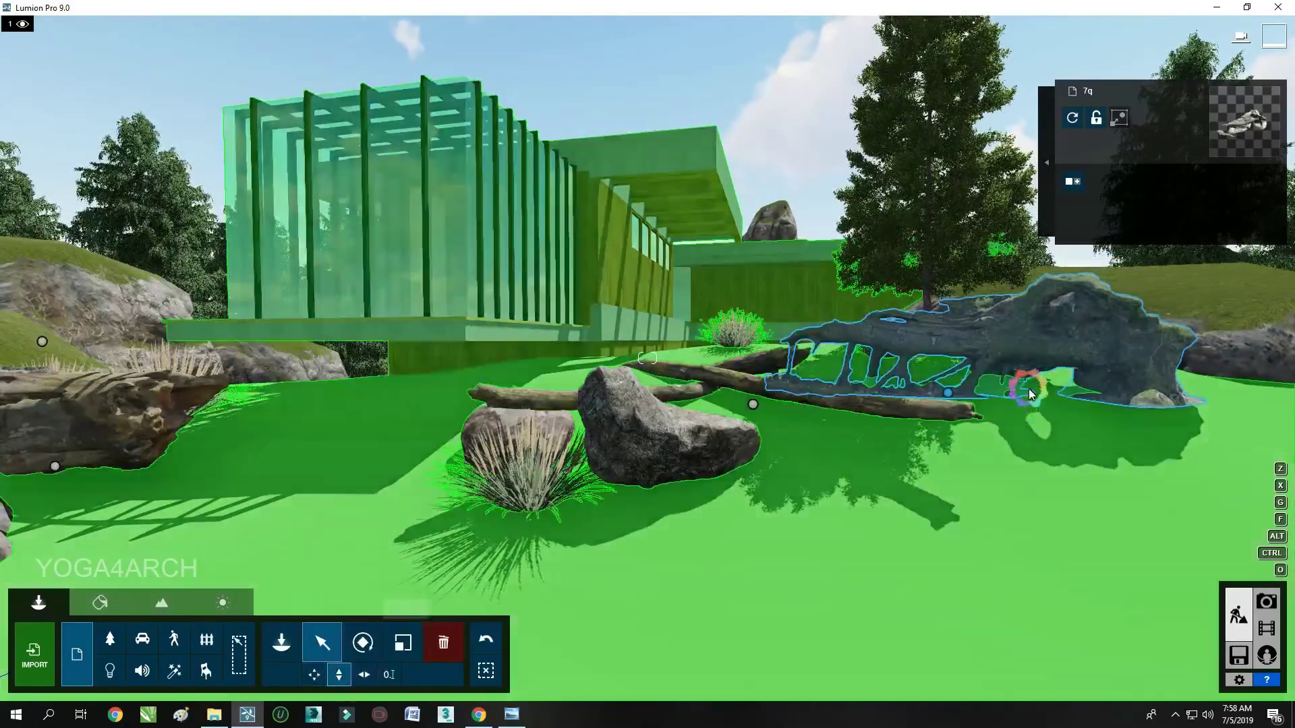
left_click_drag(949, 392, 948, 407)
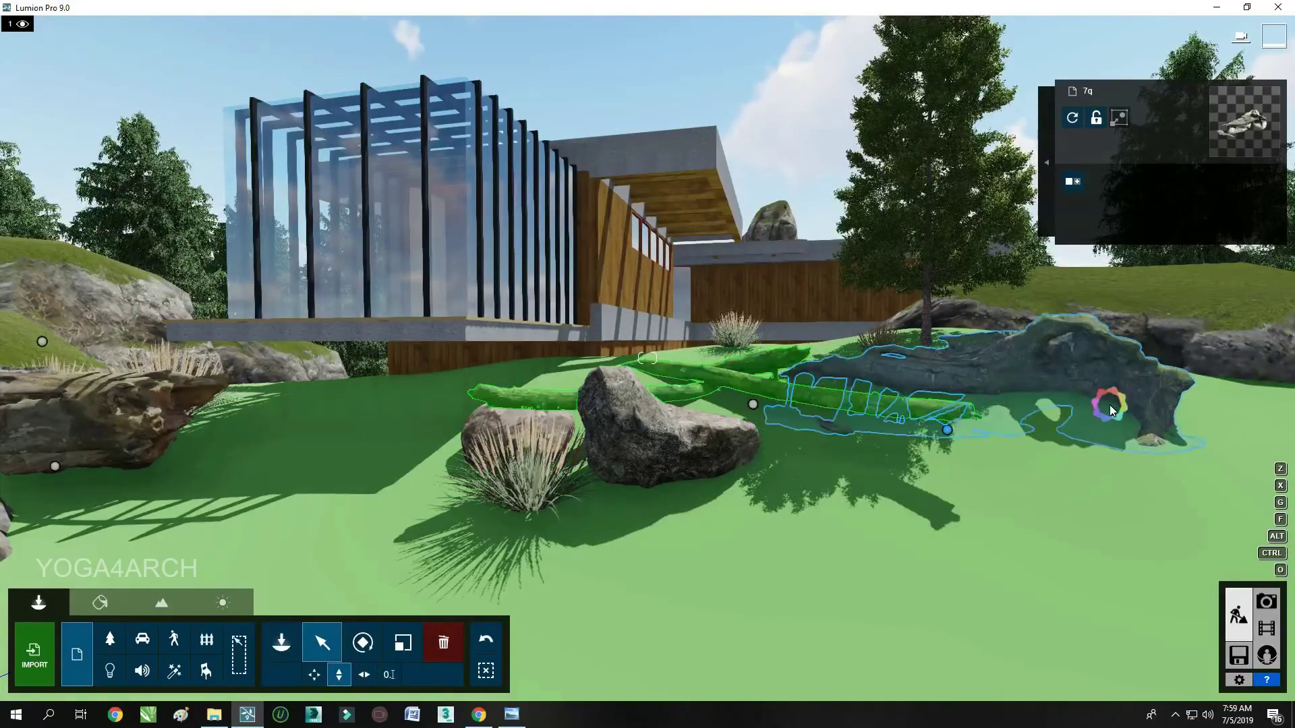
Reframe Photo 1 with an 18.6mm wide focal length, then go back to Build mode
left_click(1267, 602)
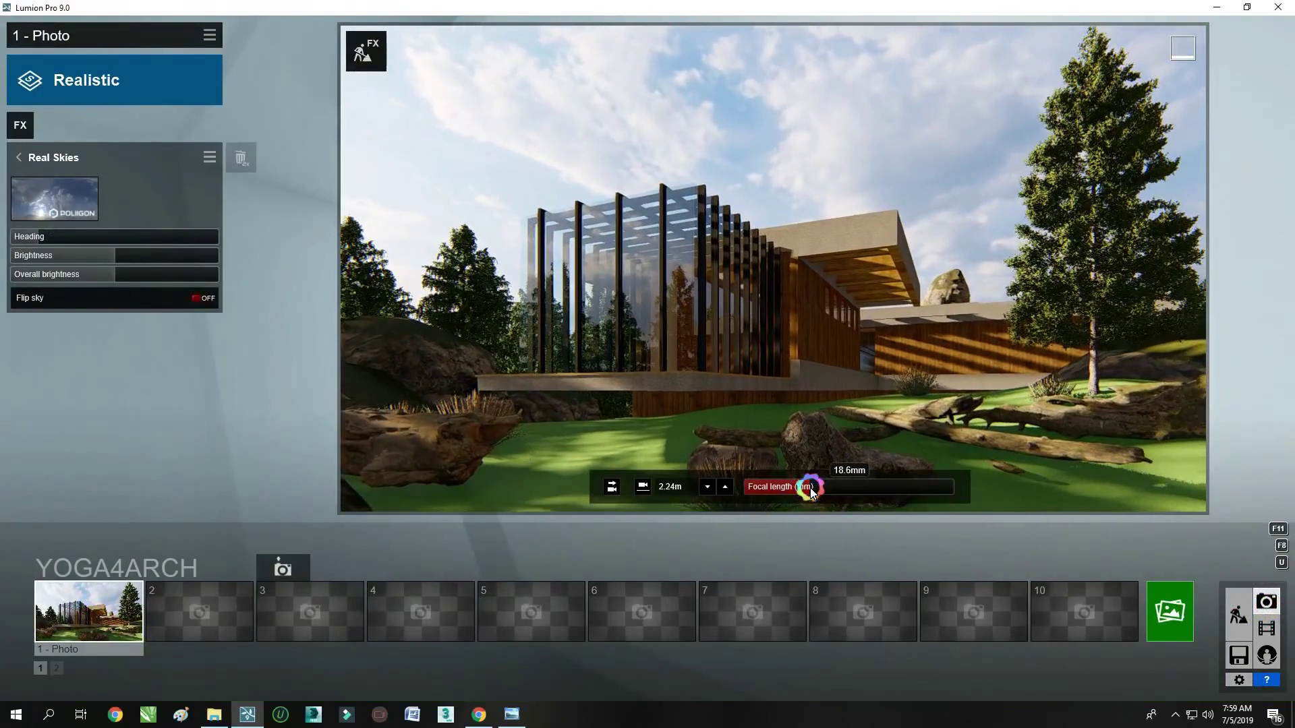
right_click_drag(806, 418, 806, 418)
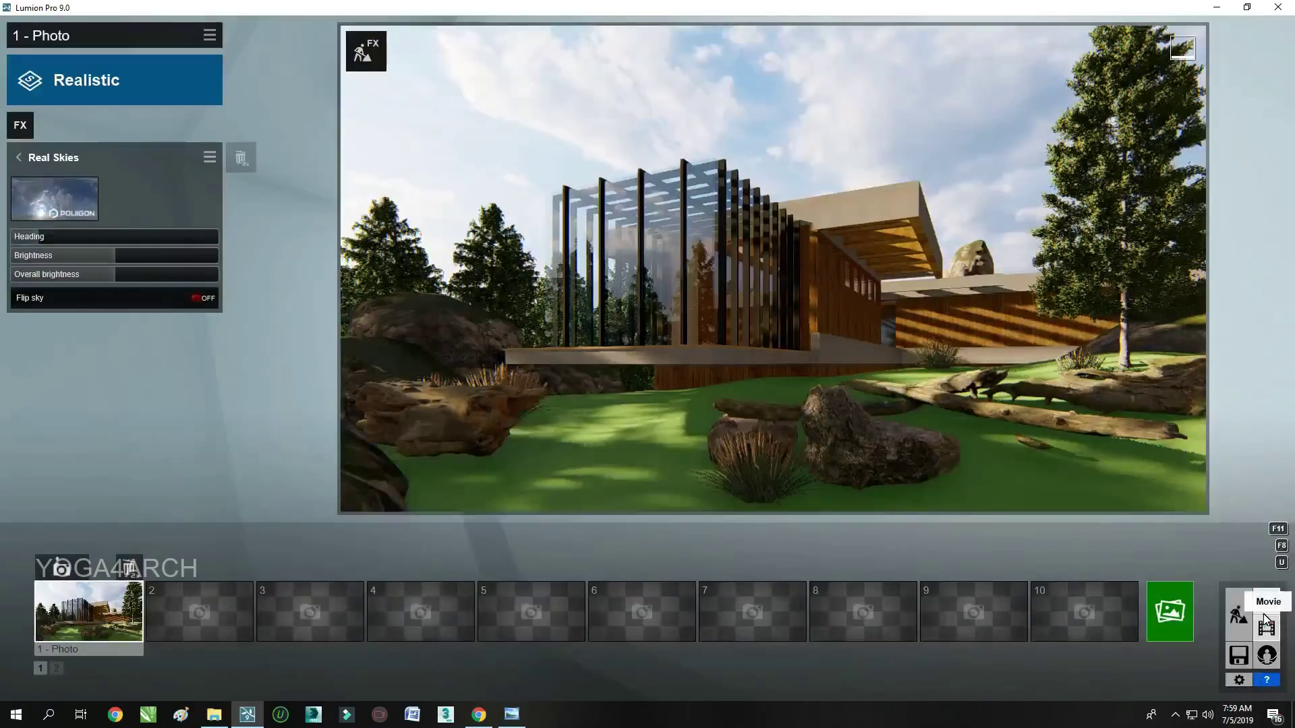
left_click(1238, 615)
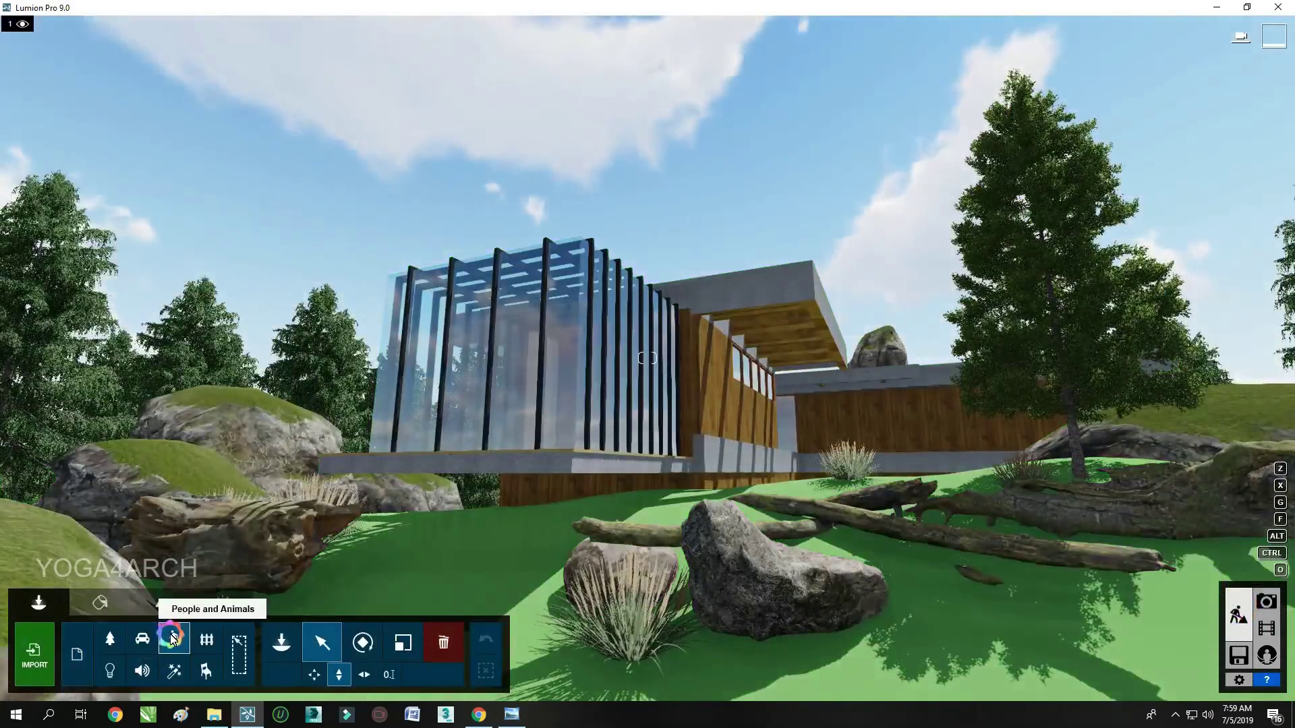
Place a running Boys-3D character on the lawn near the rocks
left_click(173, 637)
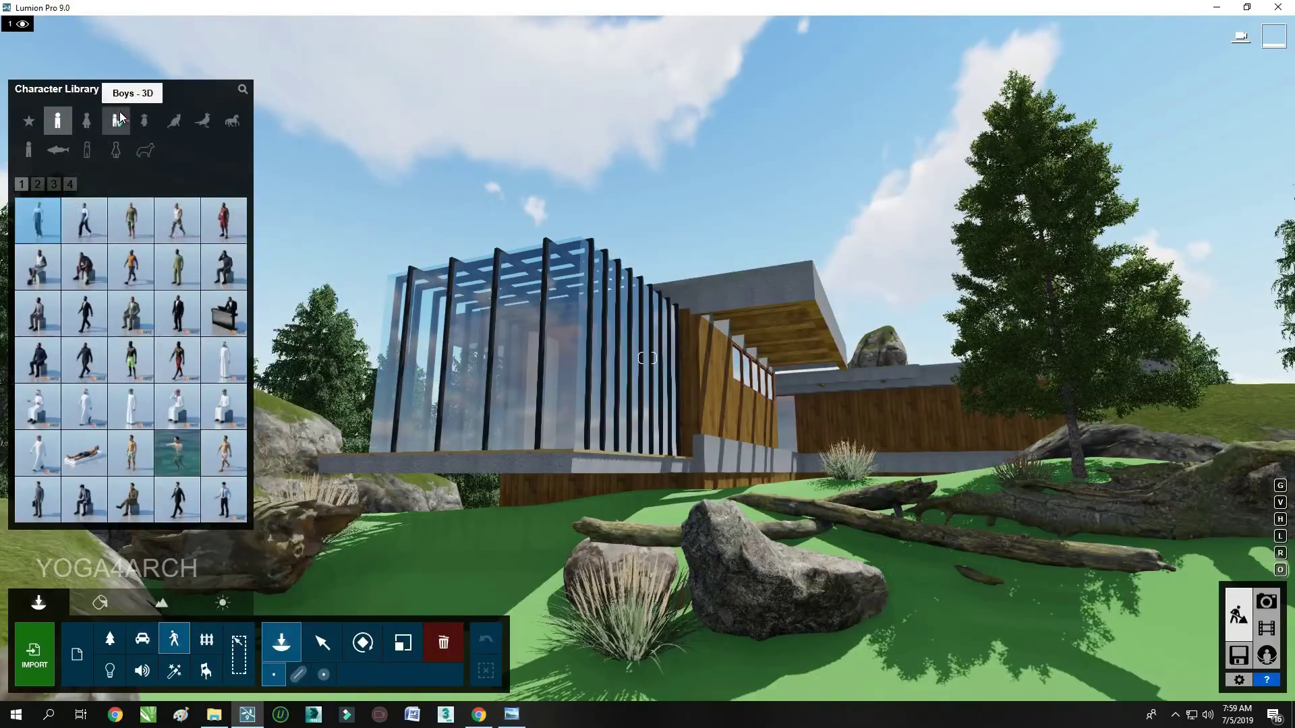
left_click(120, 118)
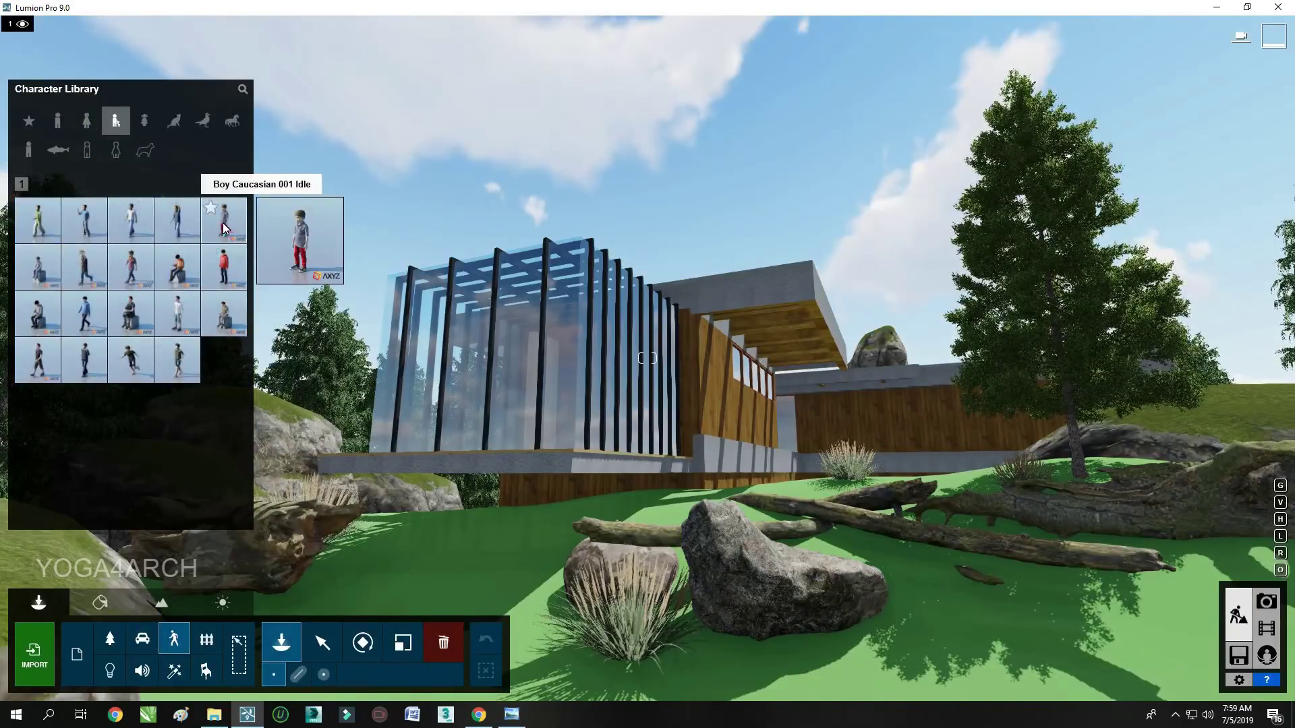
left_click(84, 267)
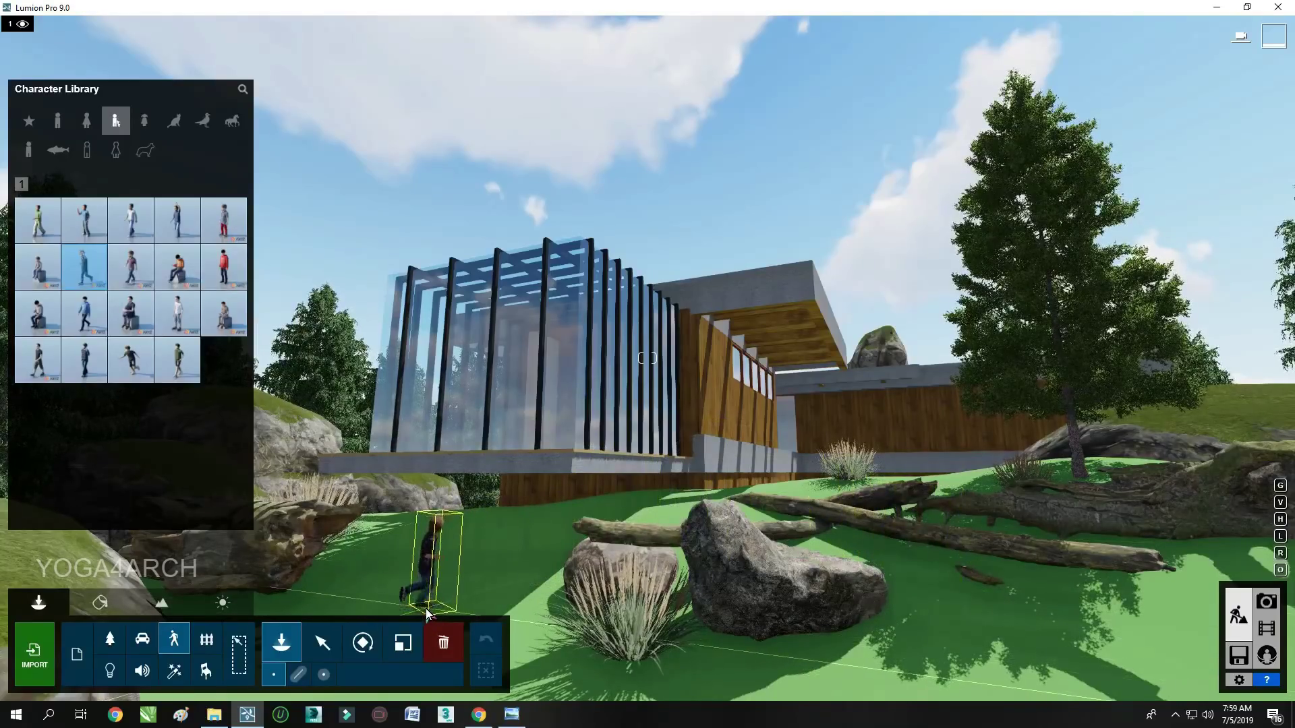
left_click(439, 606)
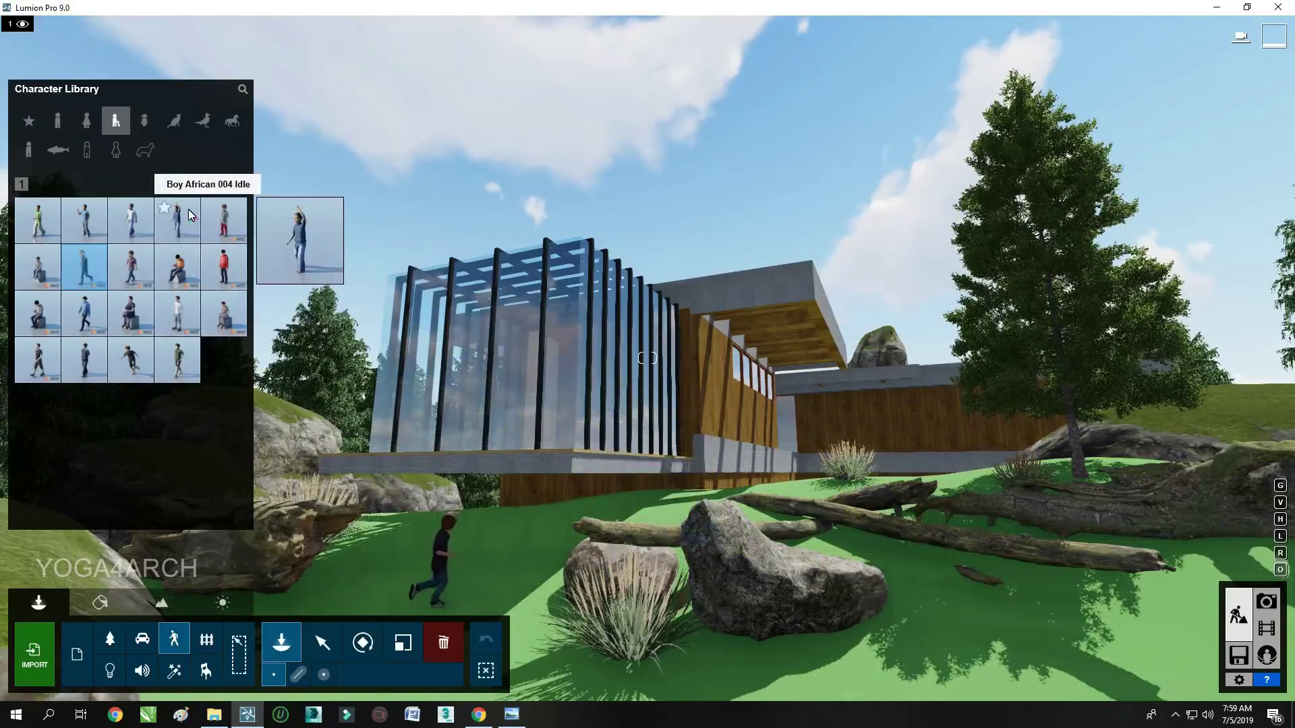
mouse_move(131, 267)
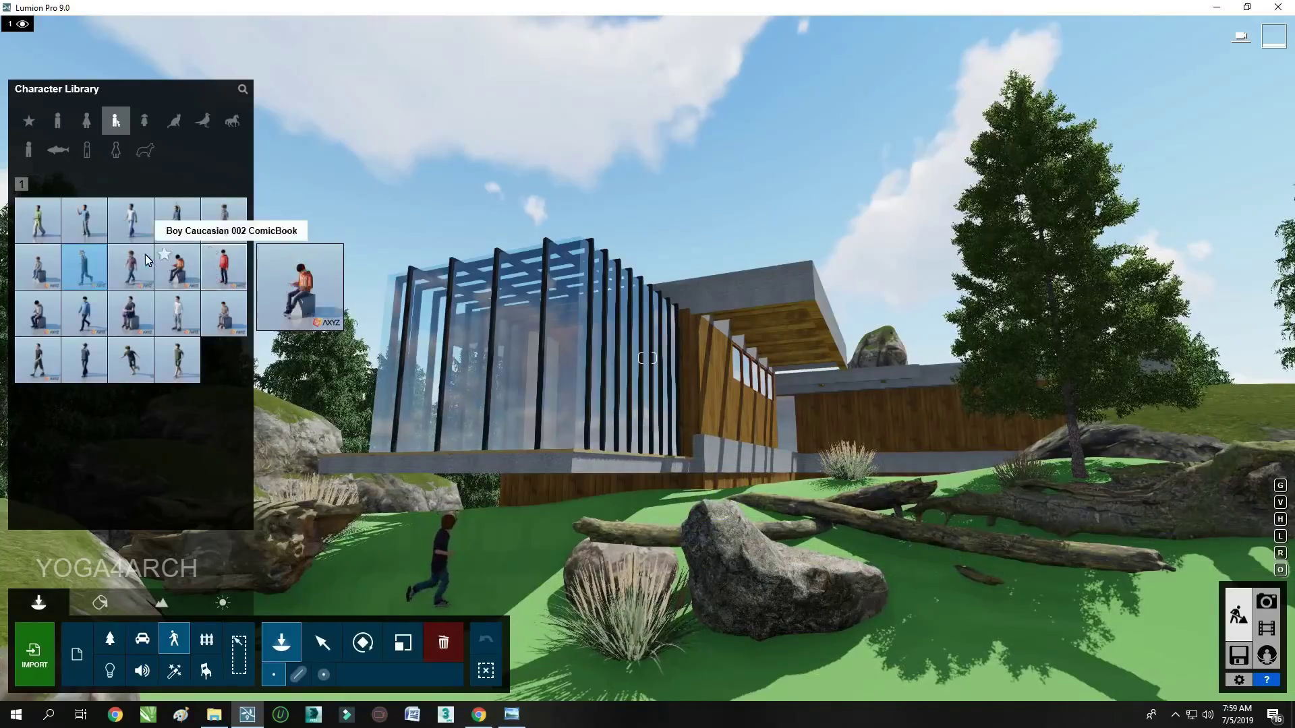
Fly inside the glass room and place Guitar 001 on its stand by the windows
mouse_move(476, 325)
right_mouse_down()
mouse_move(879, 318)
mouse_move(131, 508)
right_mouse_up()
key("w")
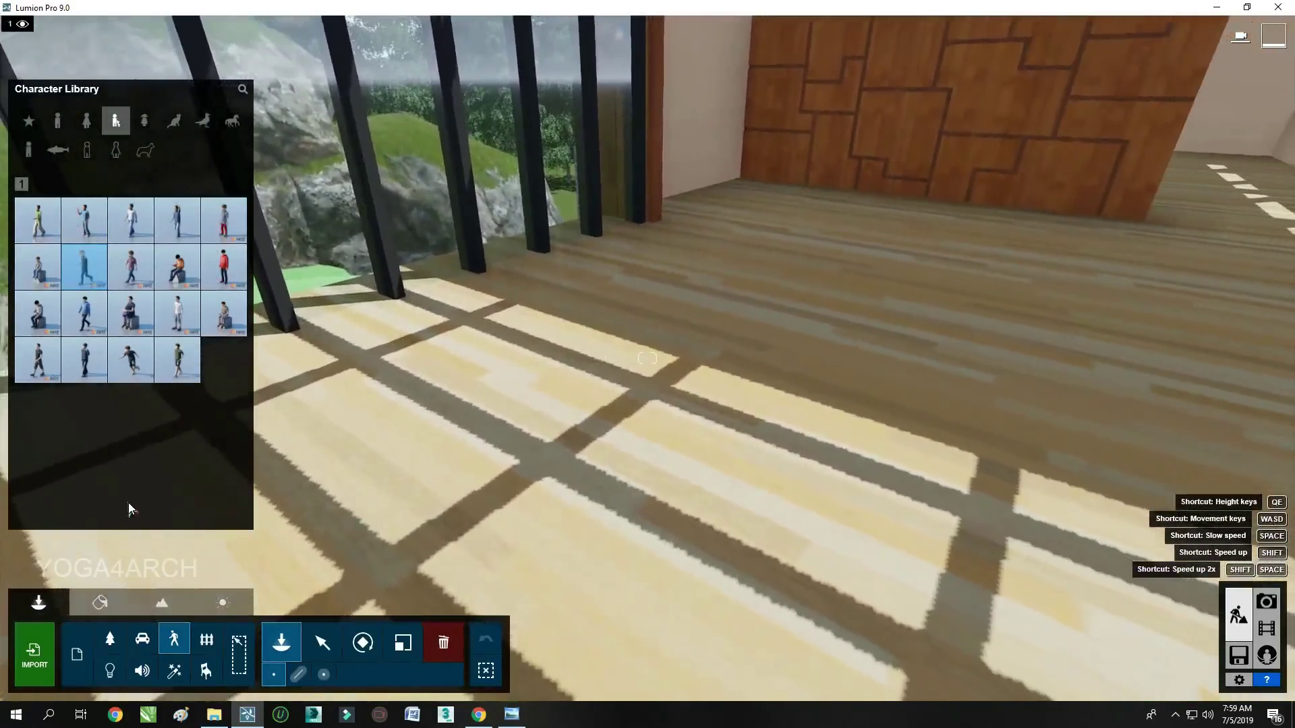
left_click(198, 675)
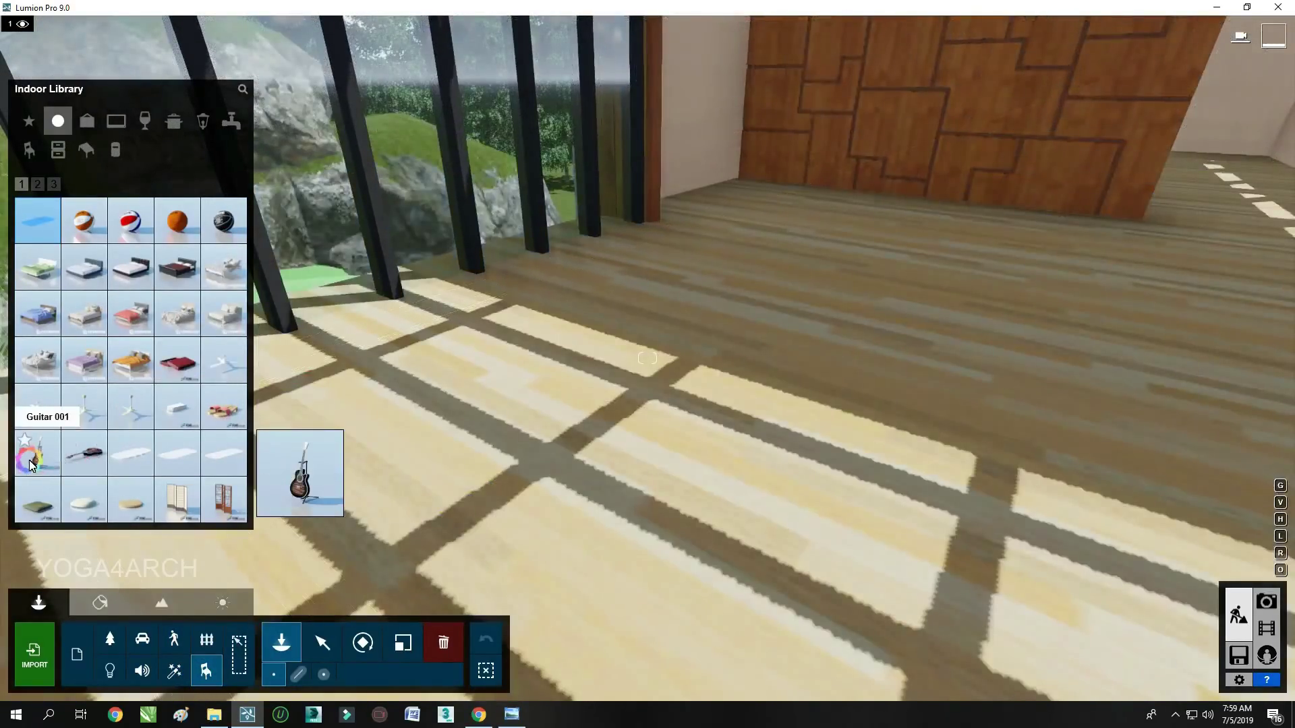
right_click_drag(398, 337, 476, 326)
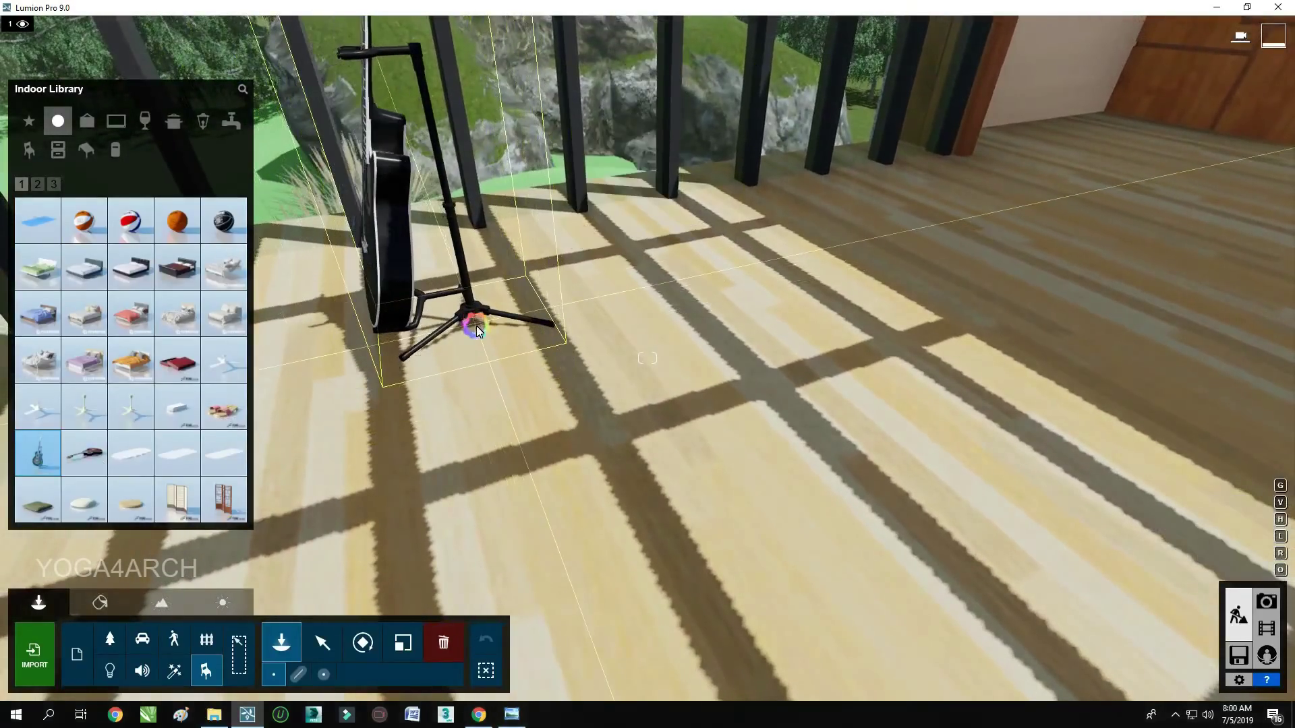
left_click(476, 326)
Place the blue Bed 006 against the wooden wall and select it
right_click_drag(698, 314, 809, 315)
left_click(38, 314)
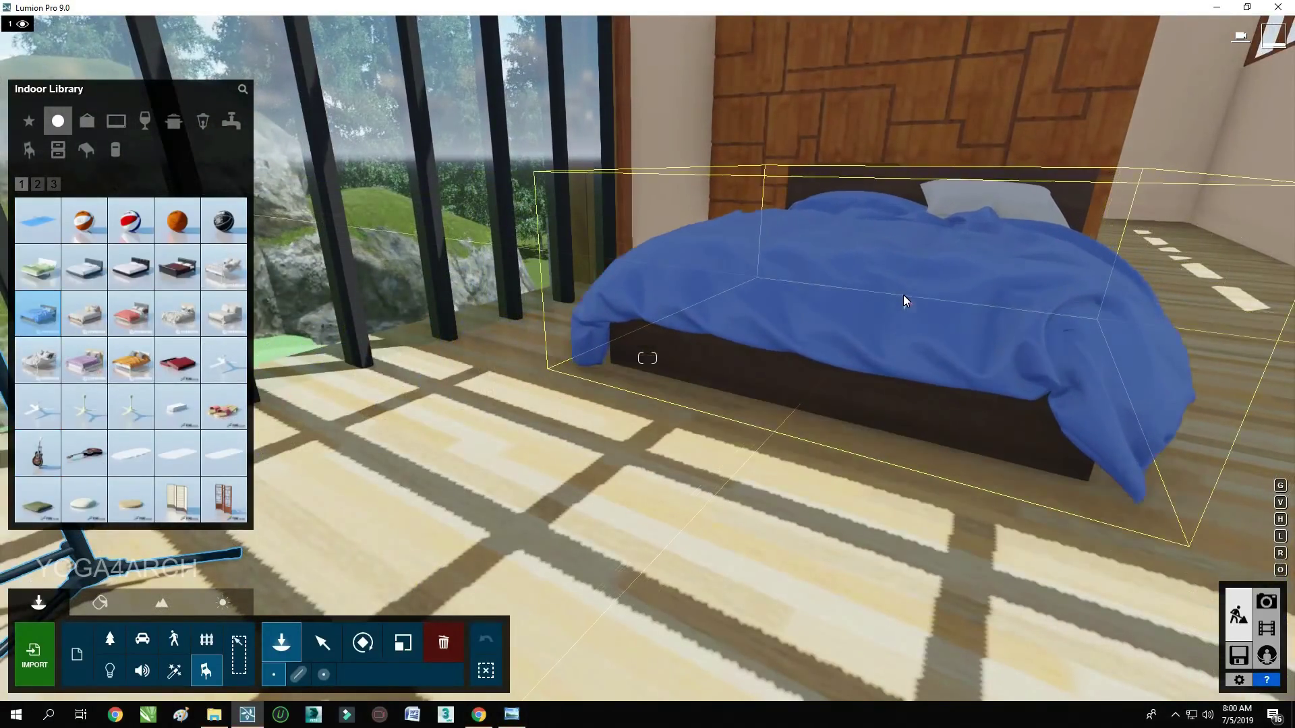
left_click(903, 295)
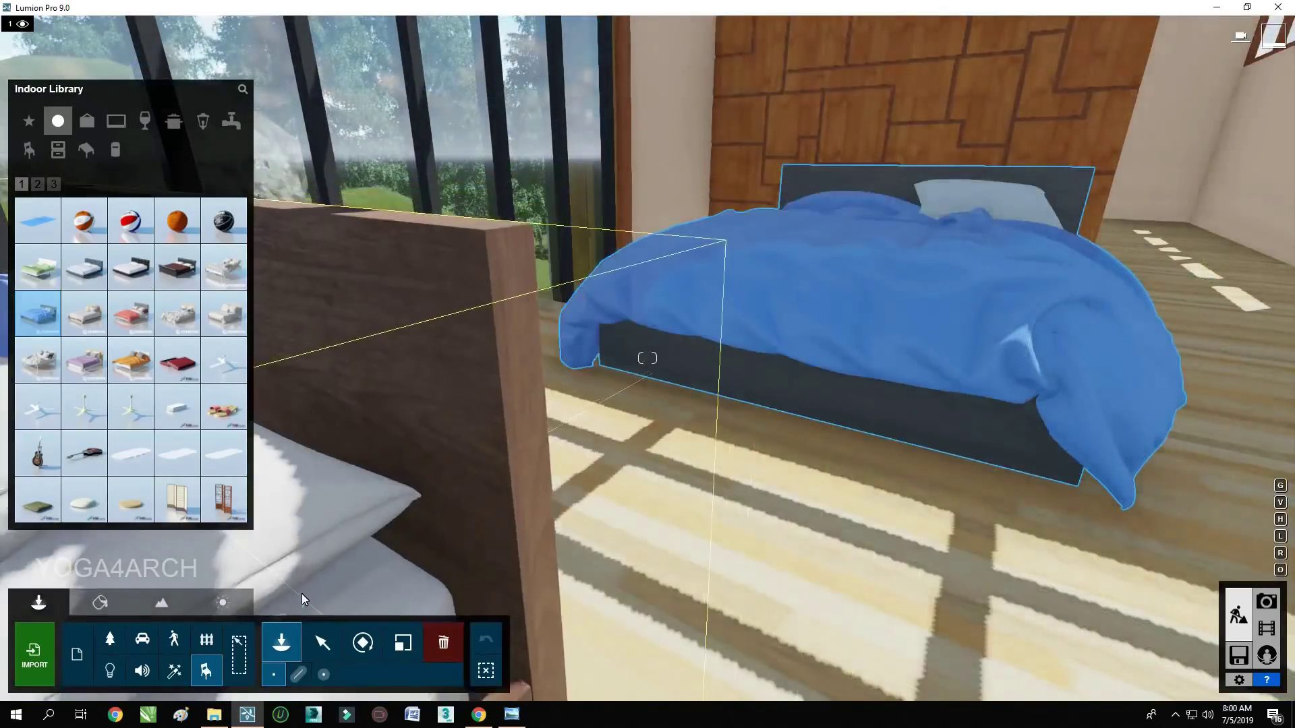
key("m")
left_click(863, 386)
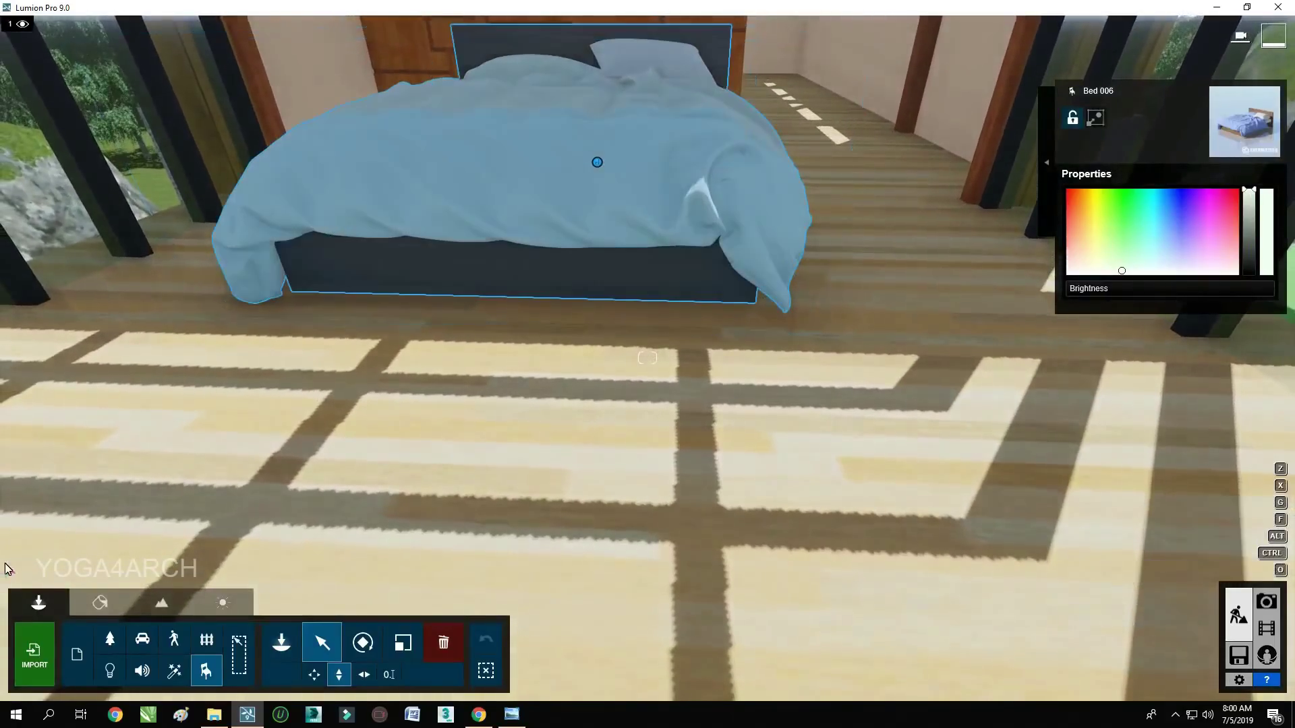
Give the floor a grey herringbone indoor wood material
left_click(100, 602)
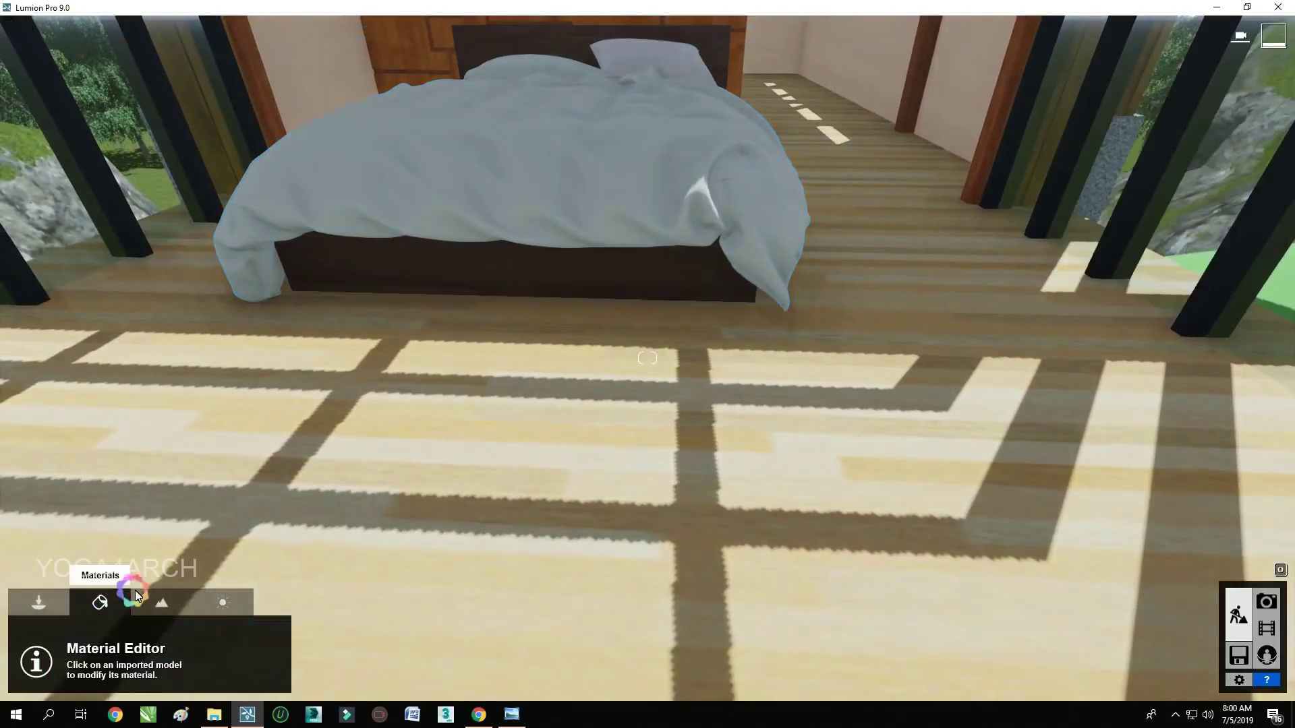
left_click(217, 418)
left_click(102, 243)
left_click(193, 314)
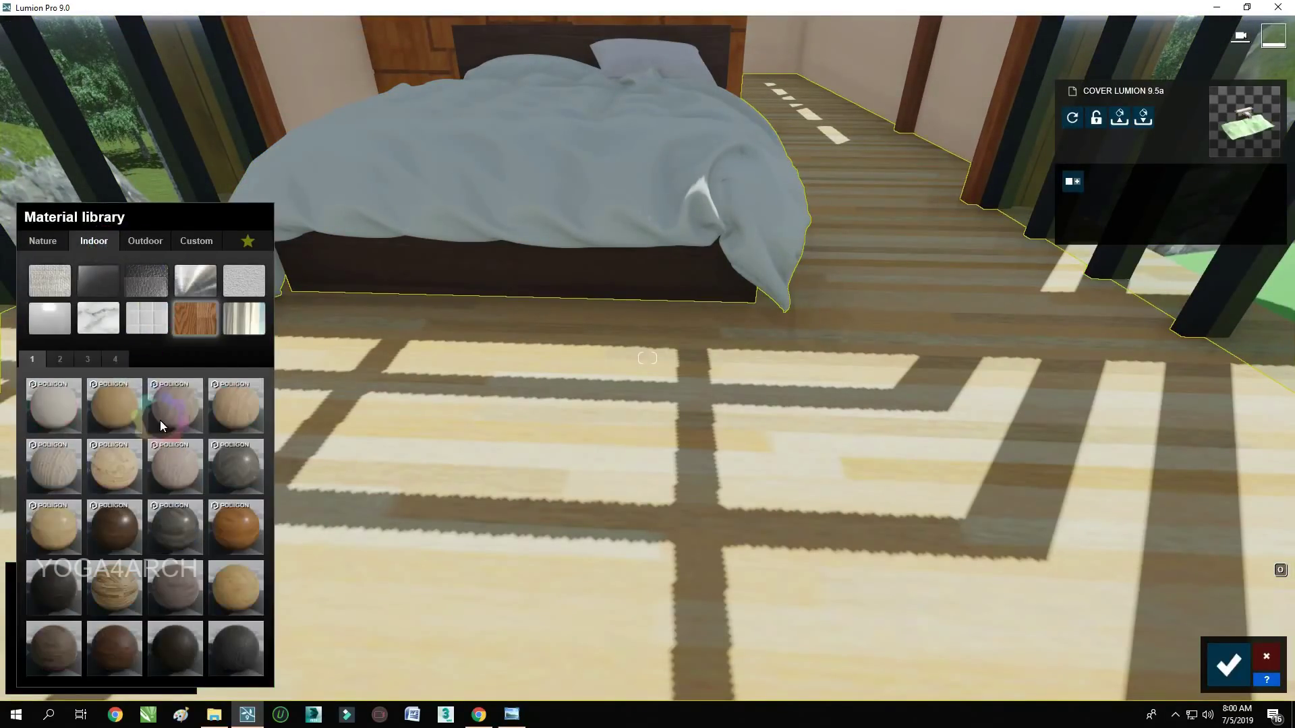
left_click(234, 479)
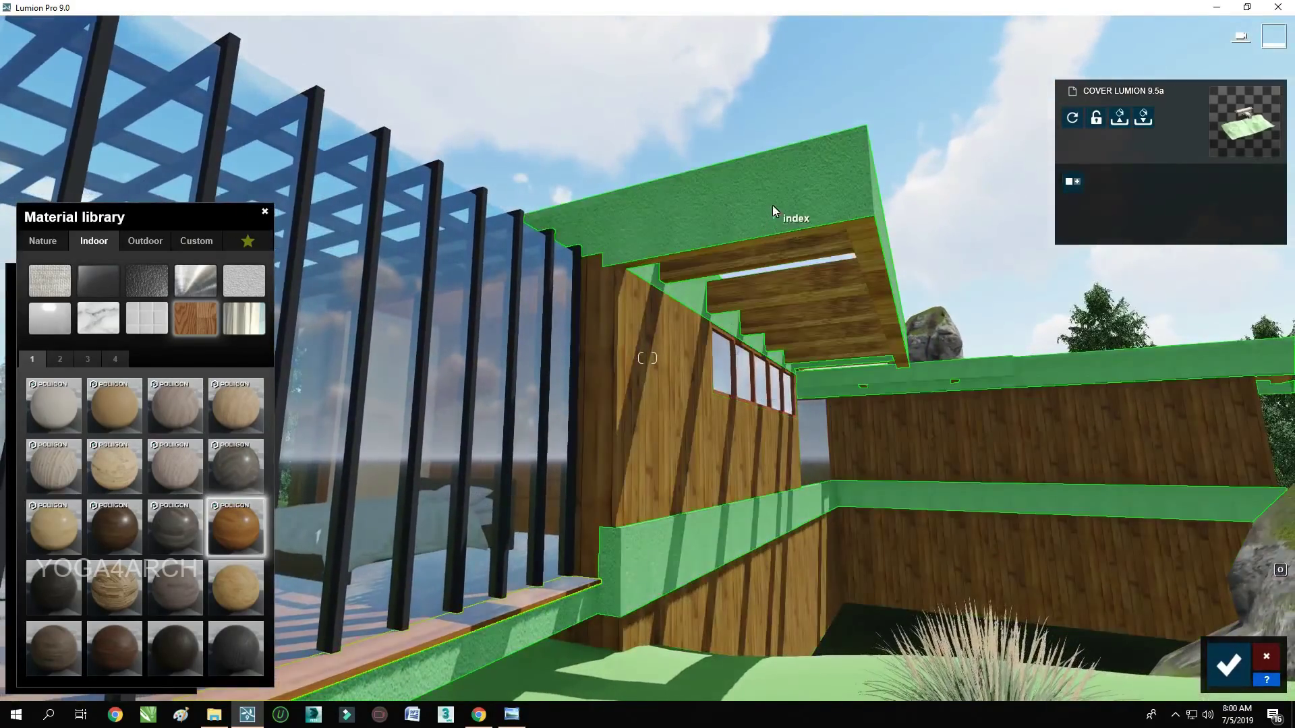
Apply Poli Concrete 021 VAR1 2K to the exterior walls with weathering 0.7
left_click(771, 205)
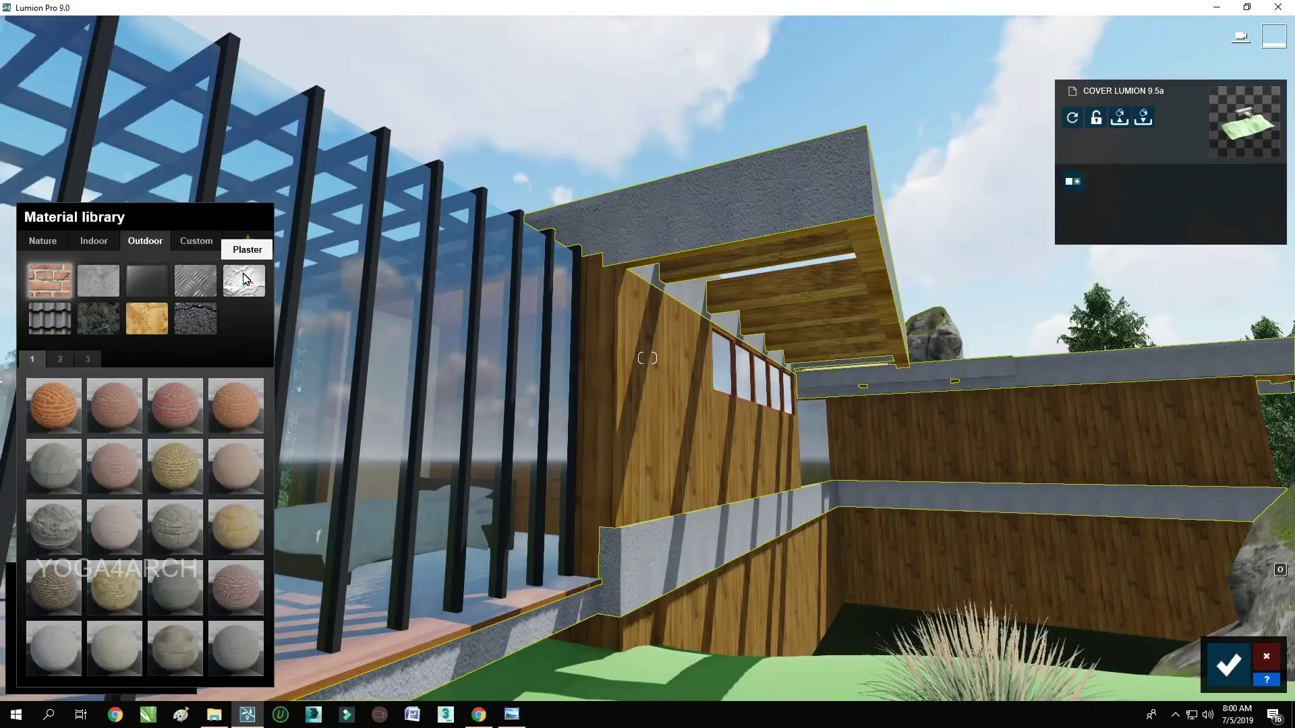
left_click(240, 280)
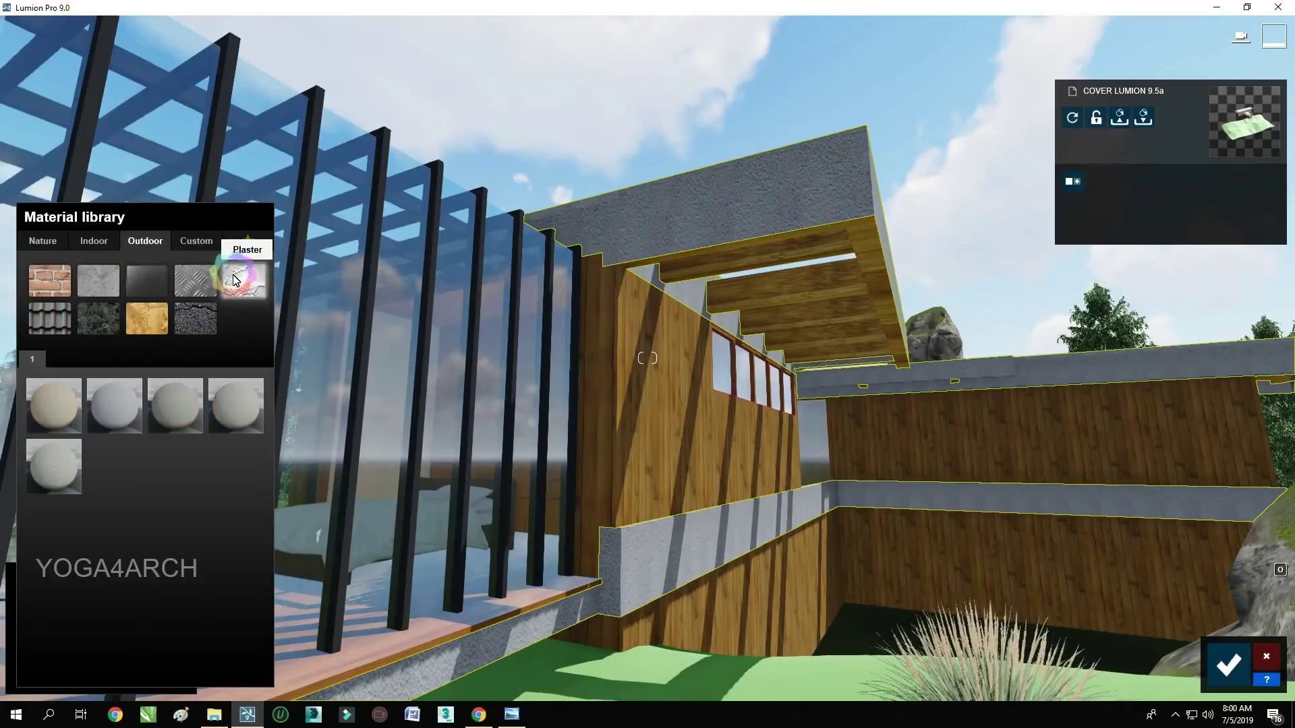
left_click(101, 283)
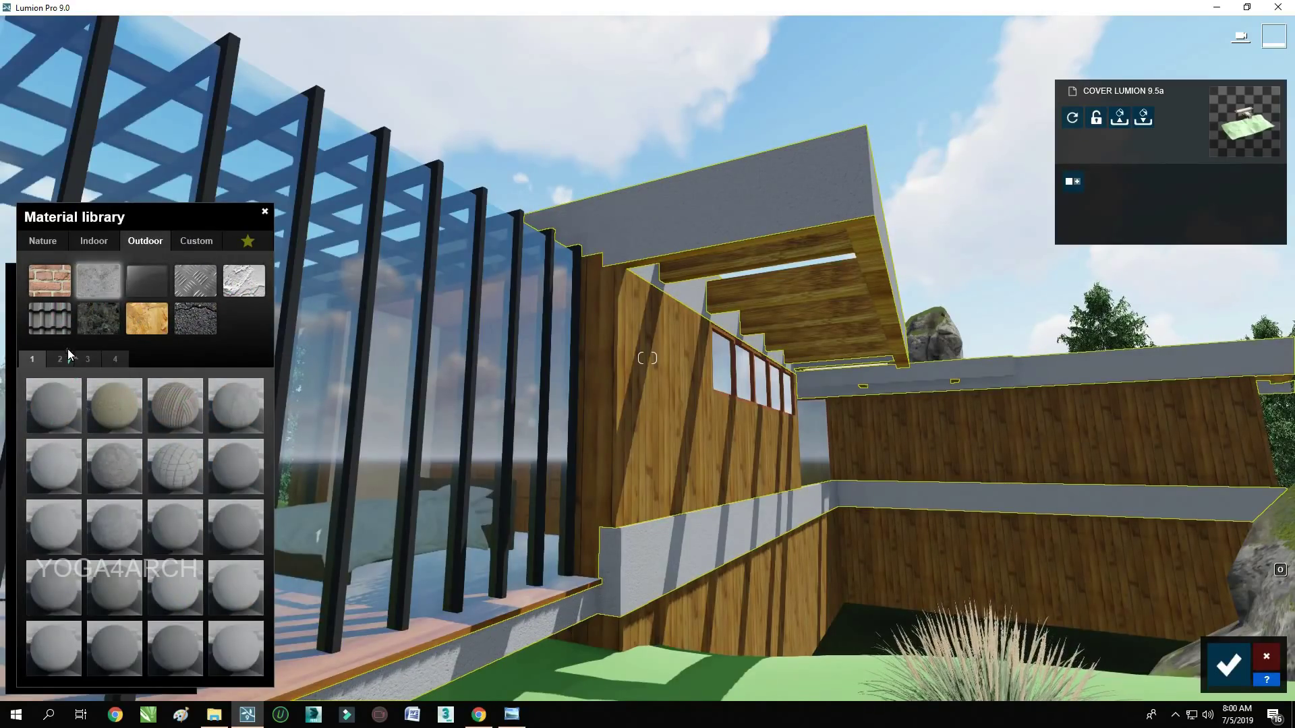
left_click(91, 361)
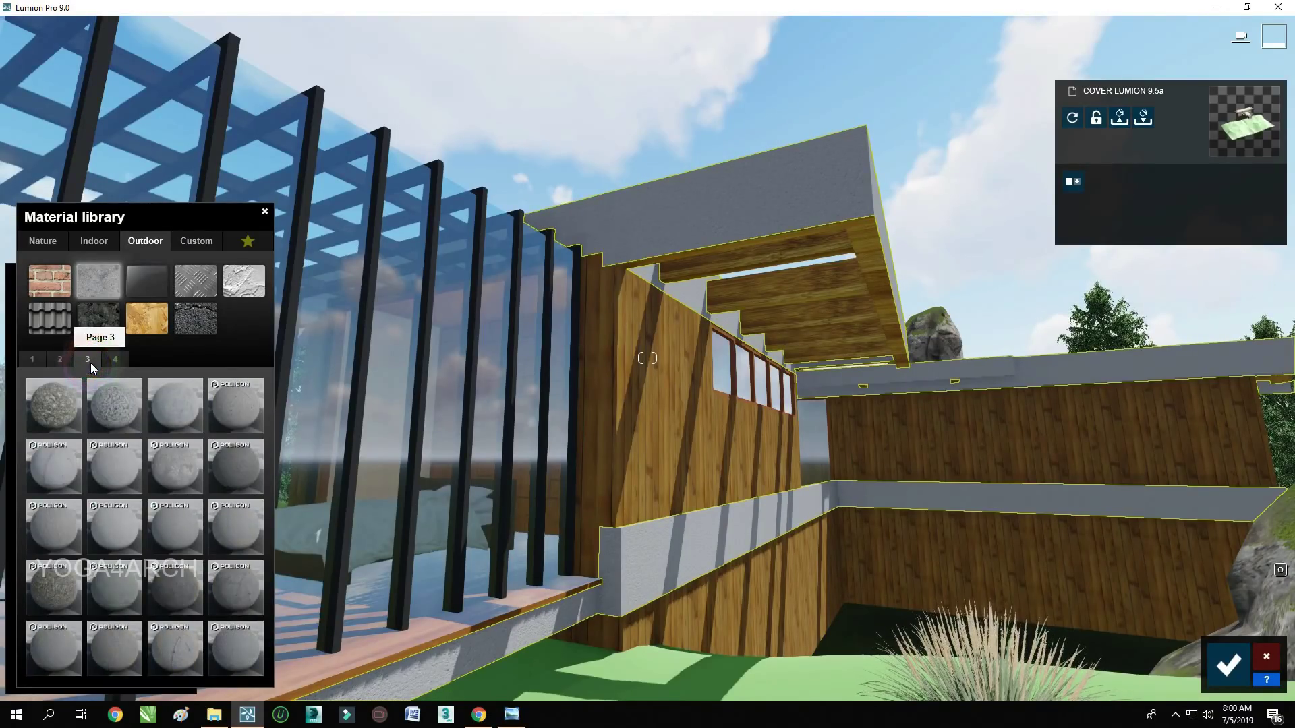
left_click(226, 596)
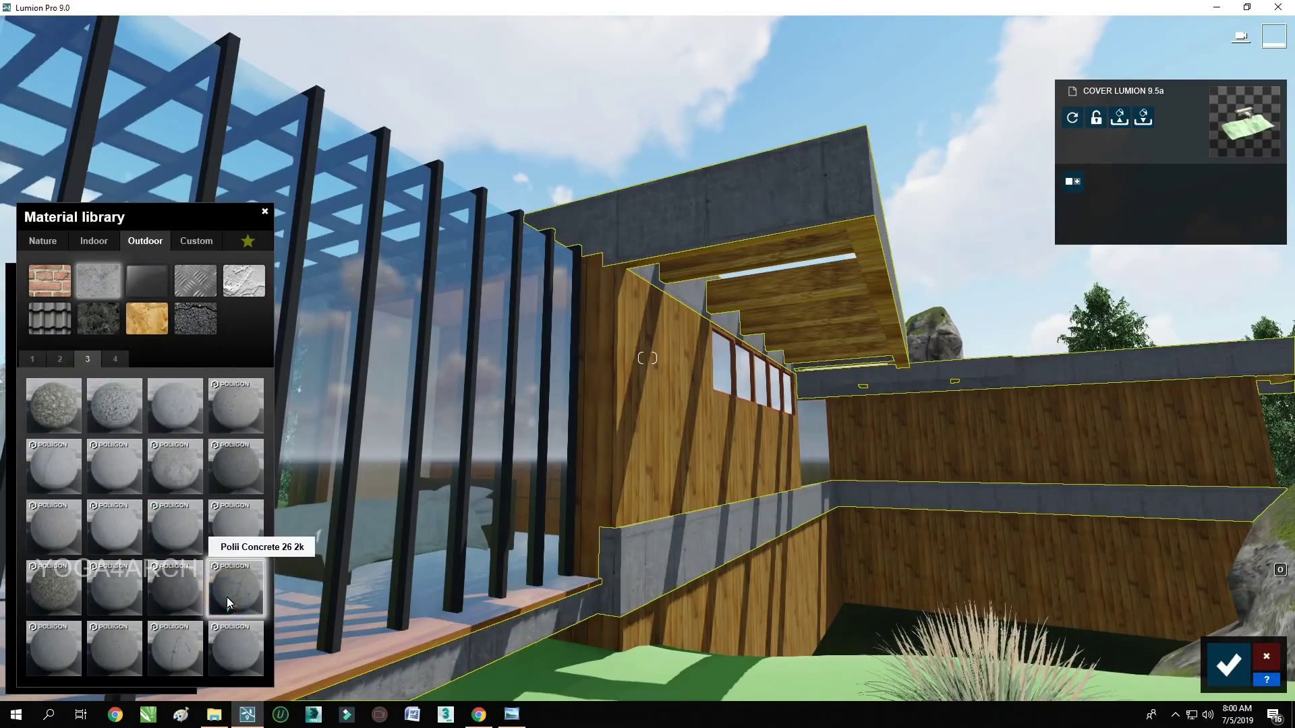
left_click(167, 472)
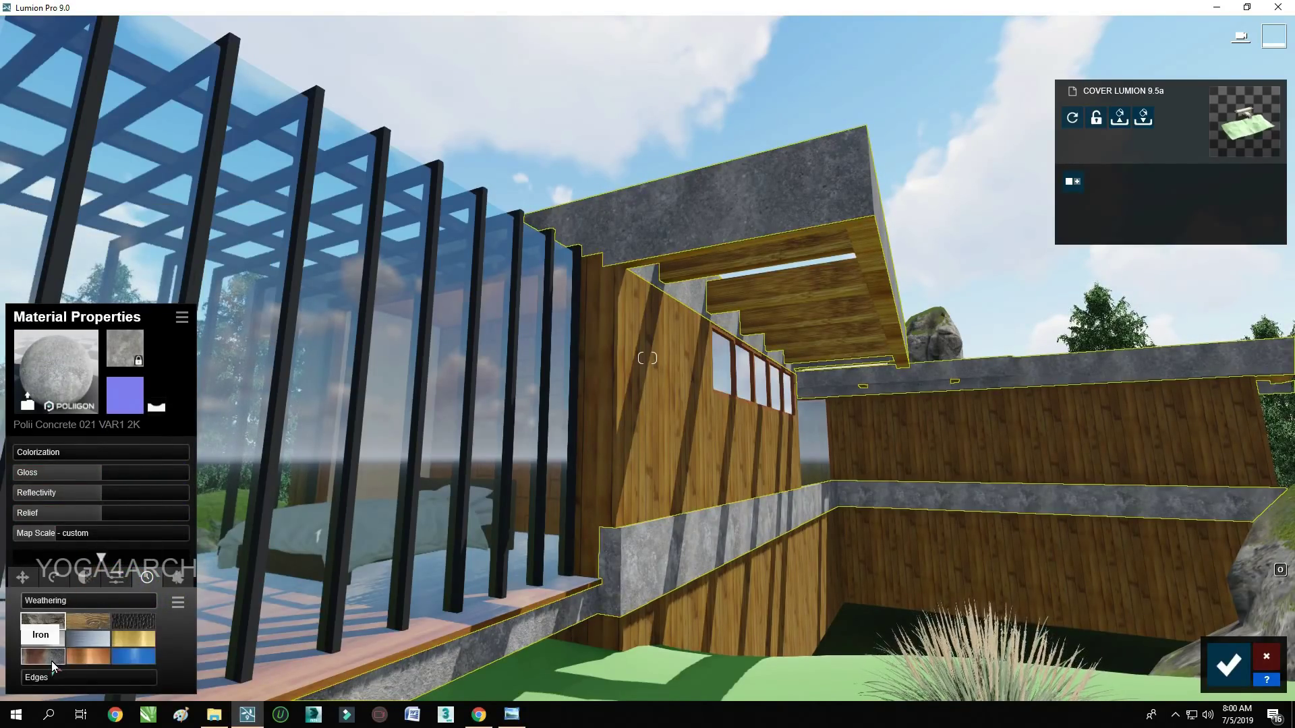
mouse_move(61, 677)
left_click_drag(35, 598, 114, 605)
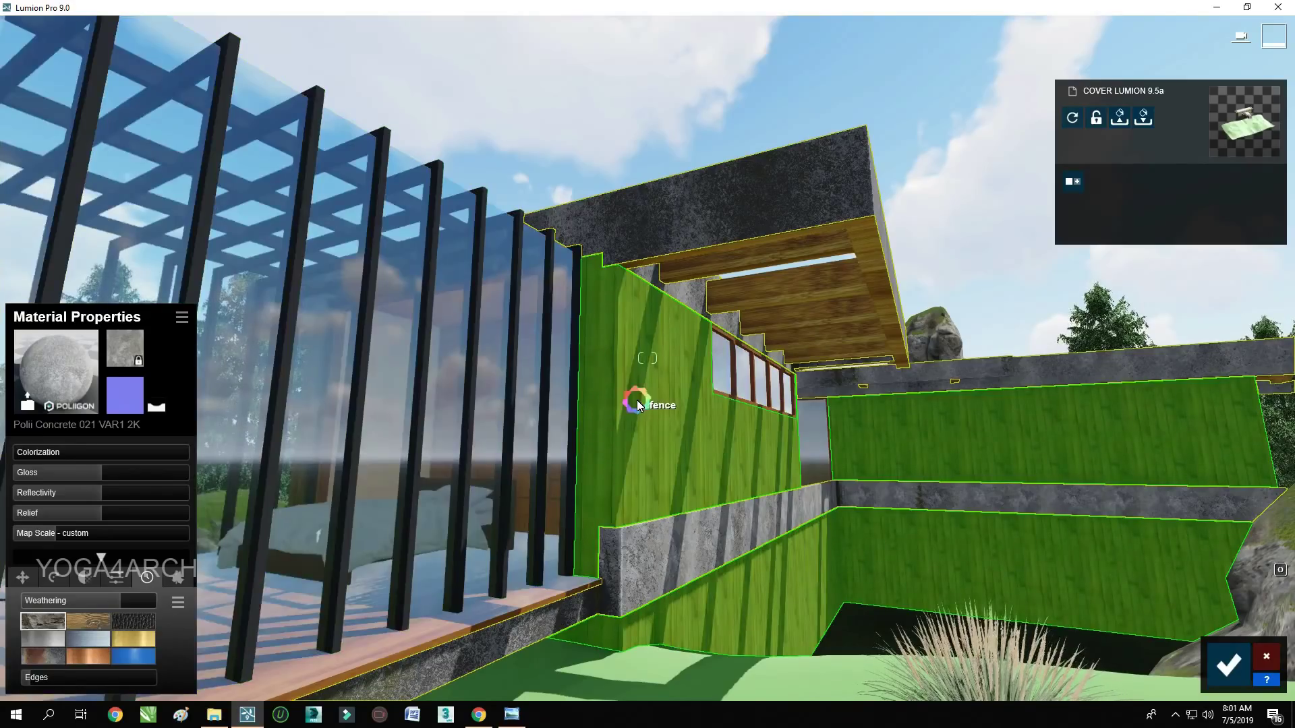
Set the fence wood to Standard material, reflectivity 1.0, no normal map, full weathering
left_click(639, 405)
left_click(58, 427)
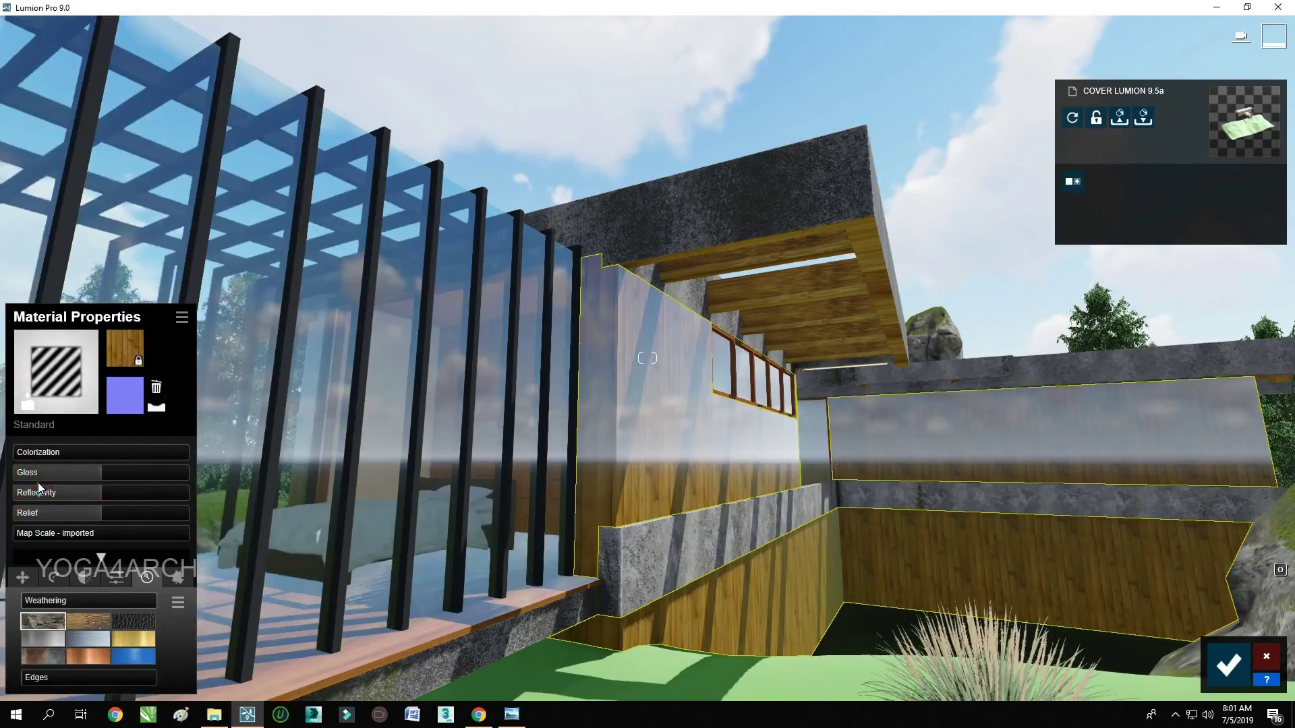
left_click(67, 493)
left_click(157, 386)
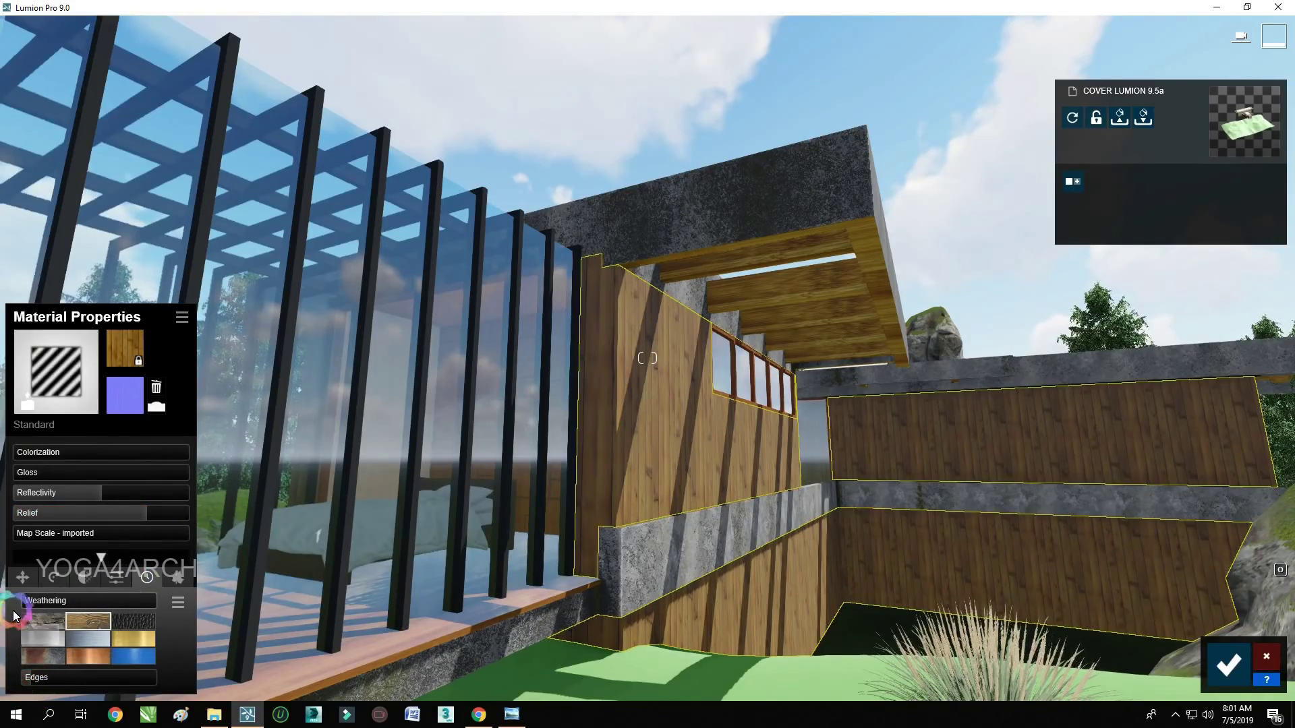
left_click_drag(79, 598, 159, 596)
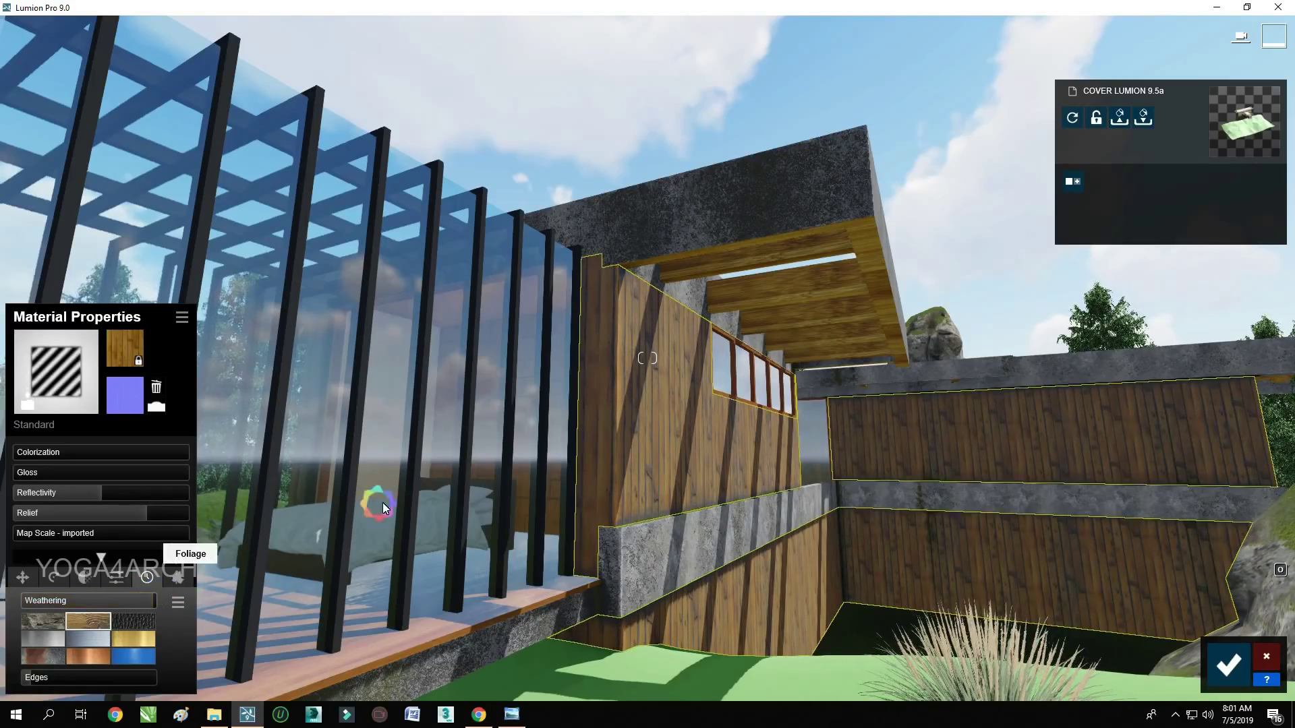
Open the ceiling surface's material properties and fly the camera down toward the ground
left_click(803, 290)
left_click(54, 442)
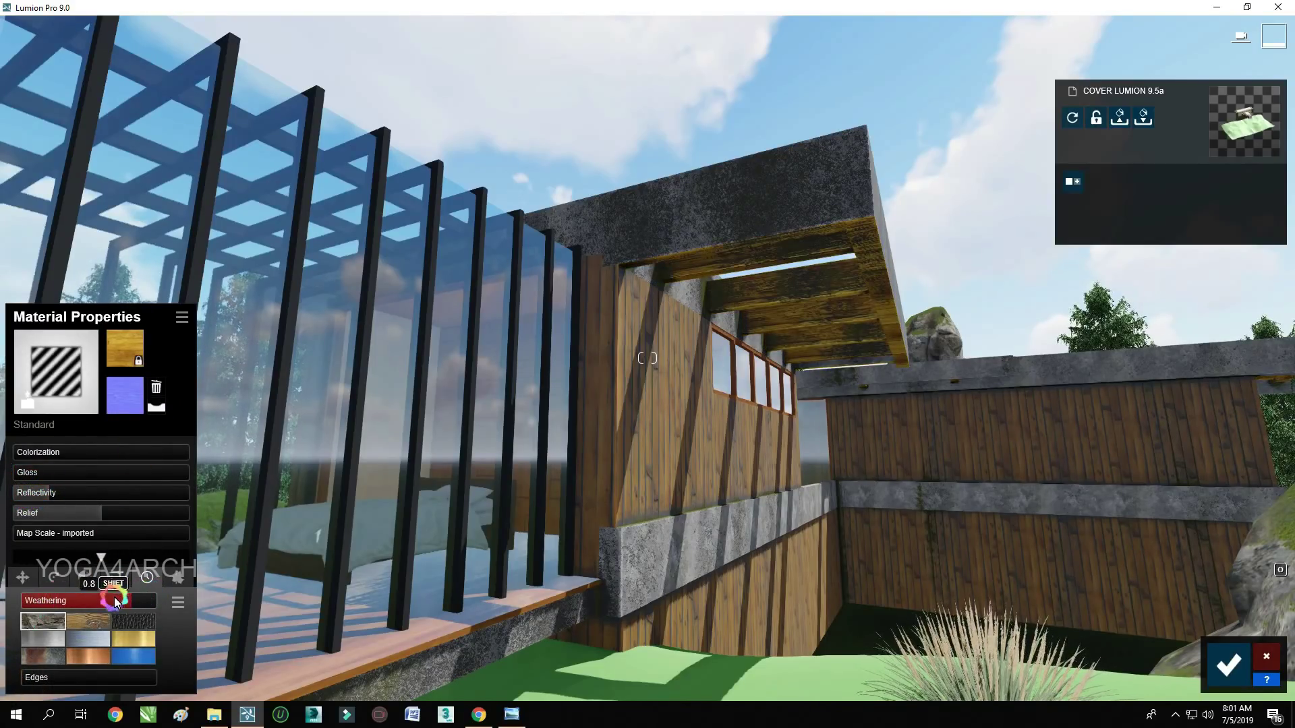
scroll(470, 540, "up", 3)
key("a")
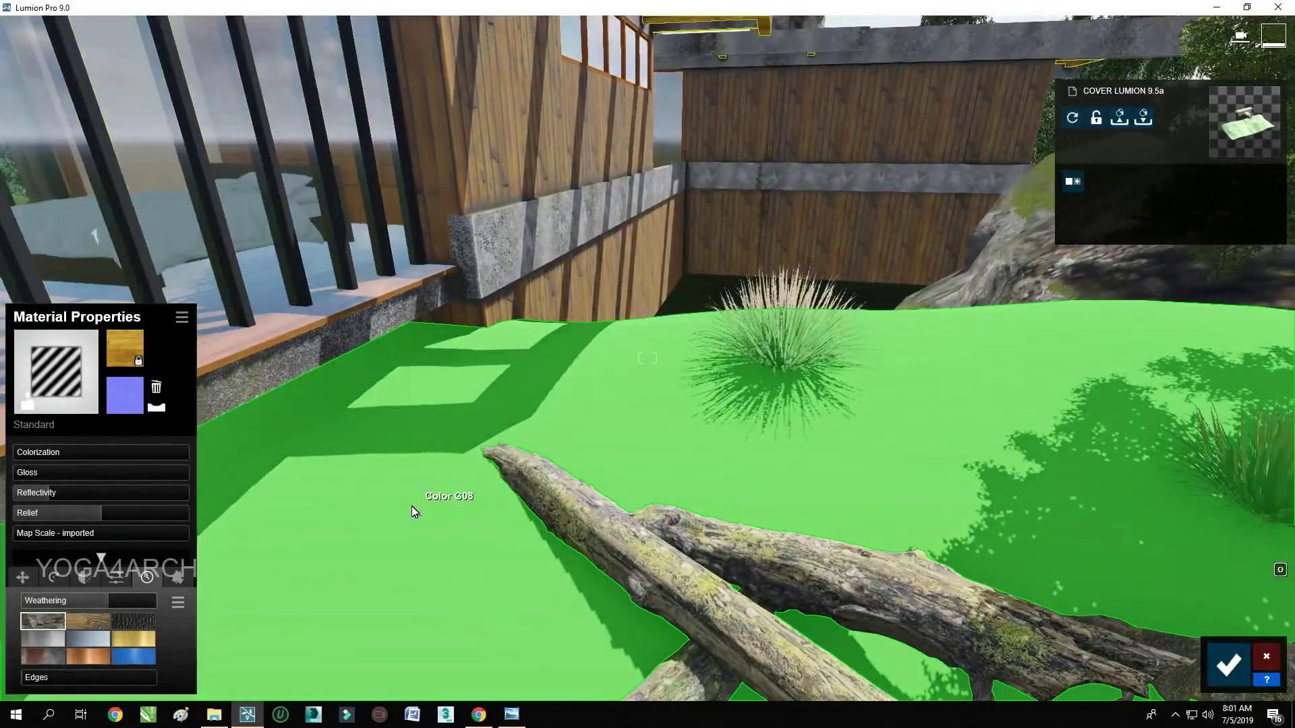
Apply the Nature 3D grass material to the ground and save the change
left_click(411, 506)
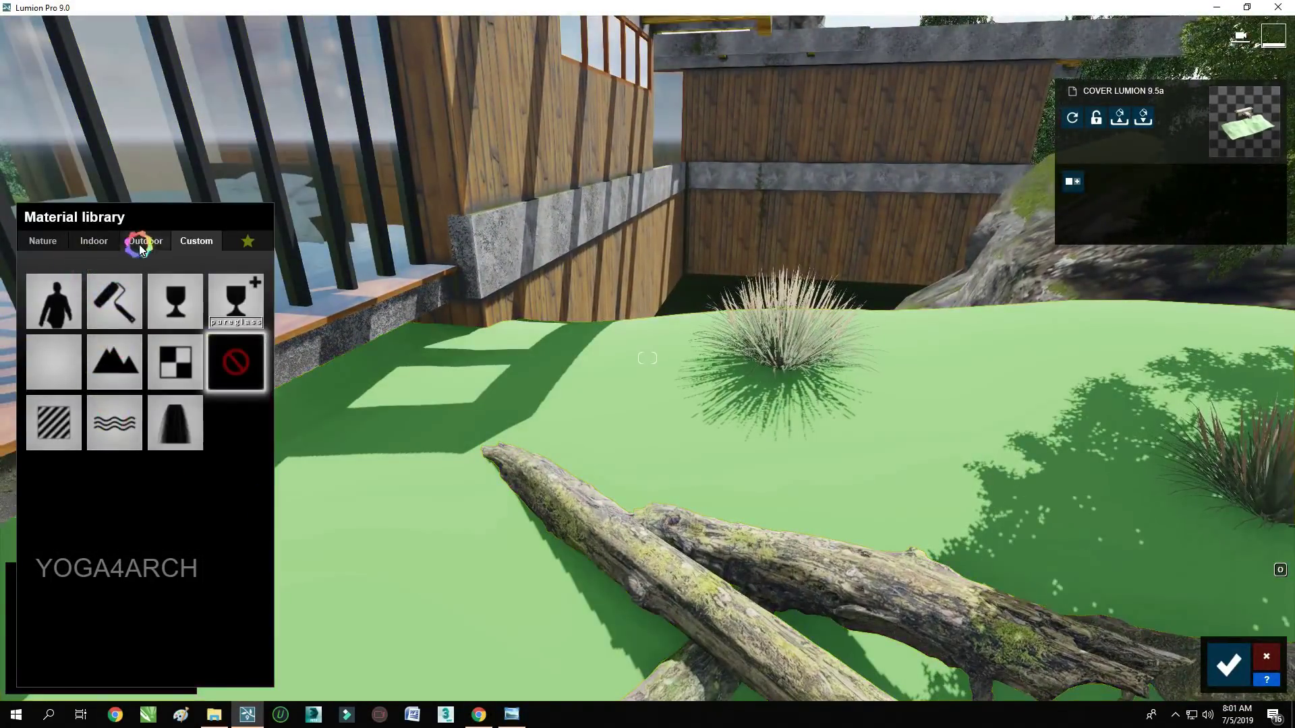
left_click(43, 245)
left_click(92, 283)
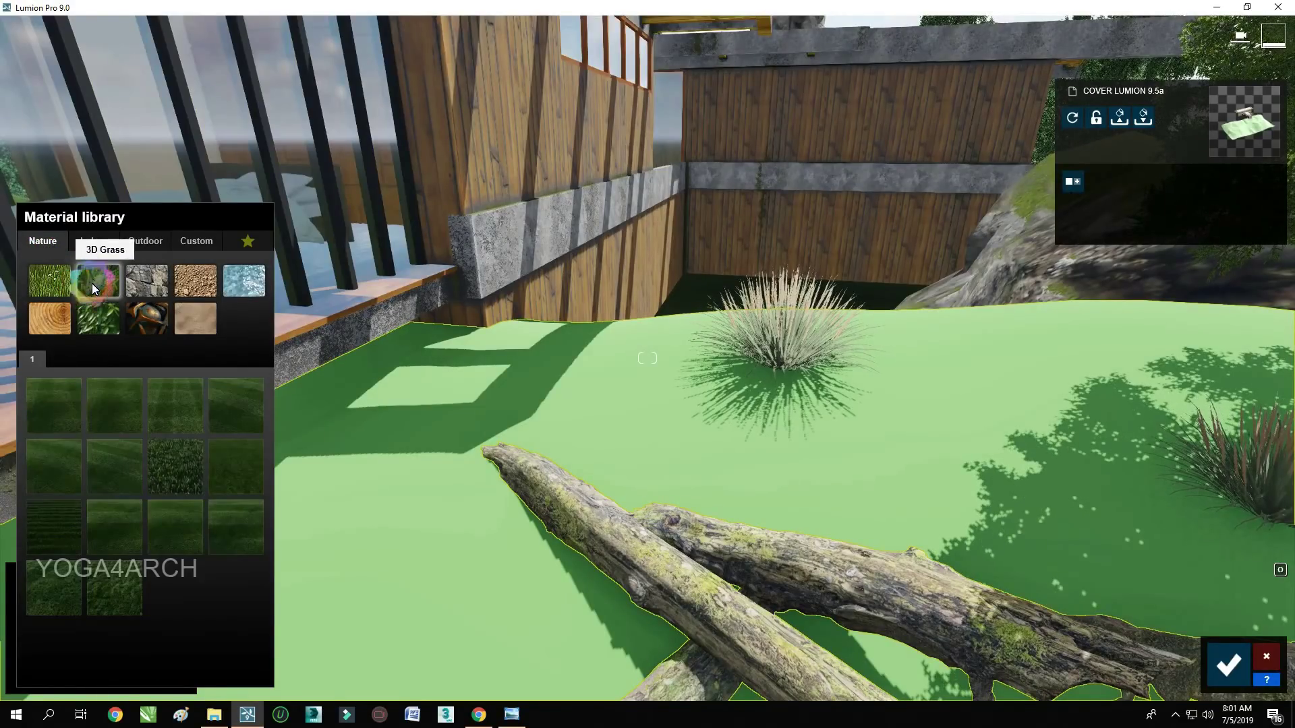
left_click(115, 592)
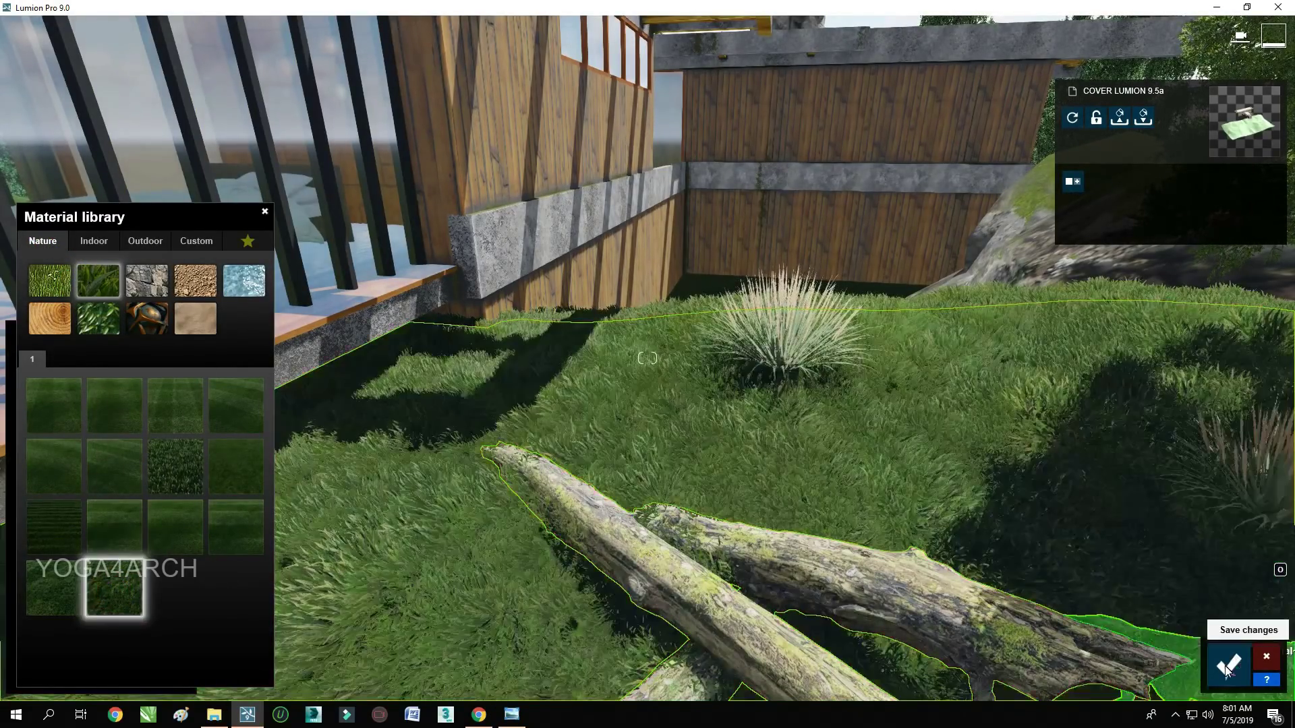
left_click(1228, 666)
Preview the grassy scene in Photo mode, then return to placing objects
left_click(1275, 602)
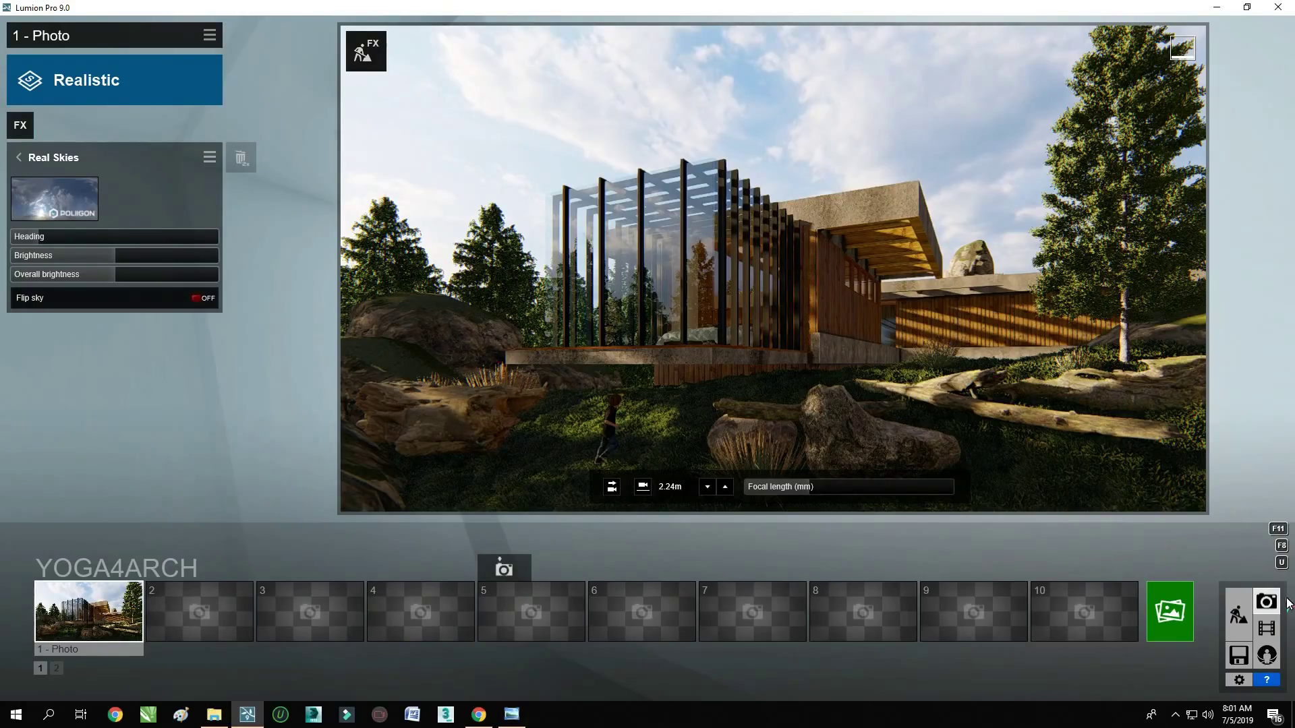
left_click(1240, 615)
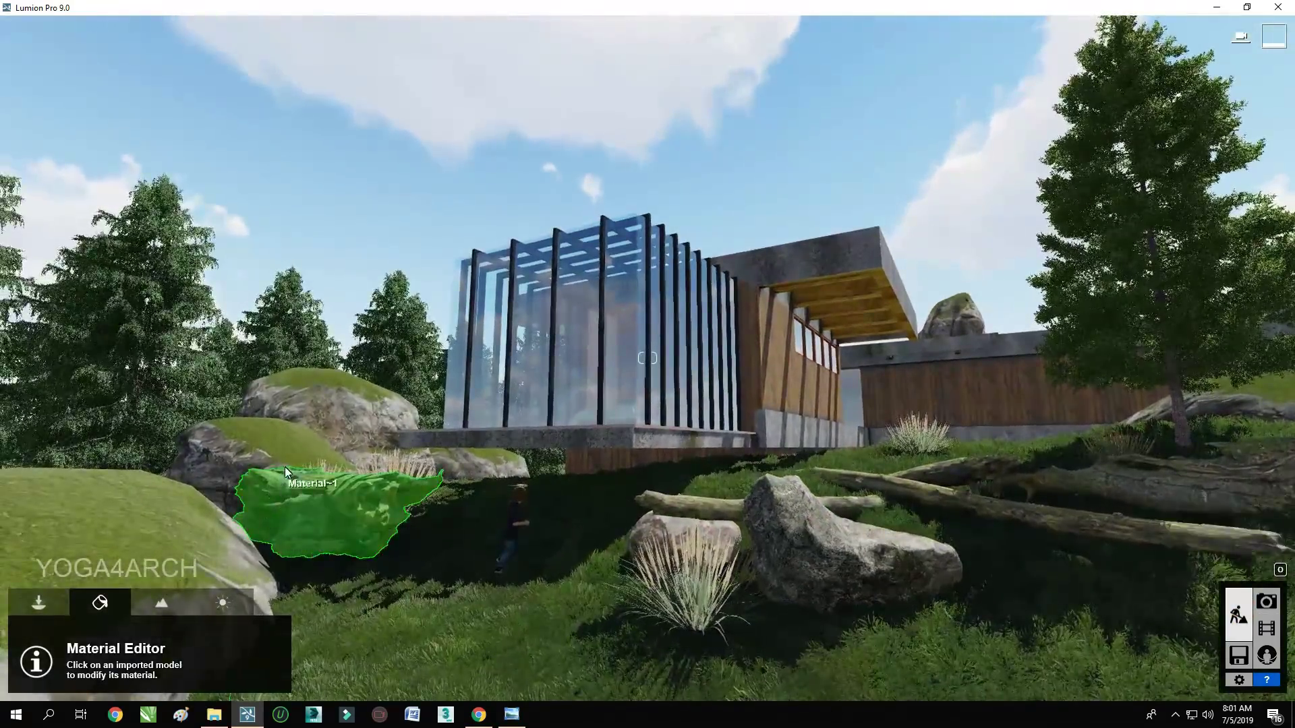
left_click(38, 603)
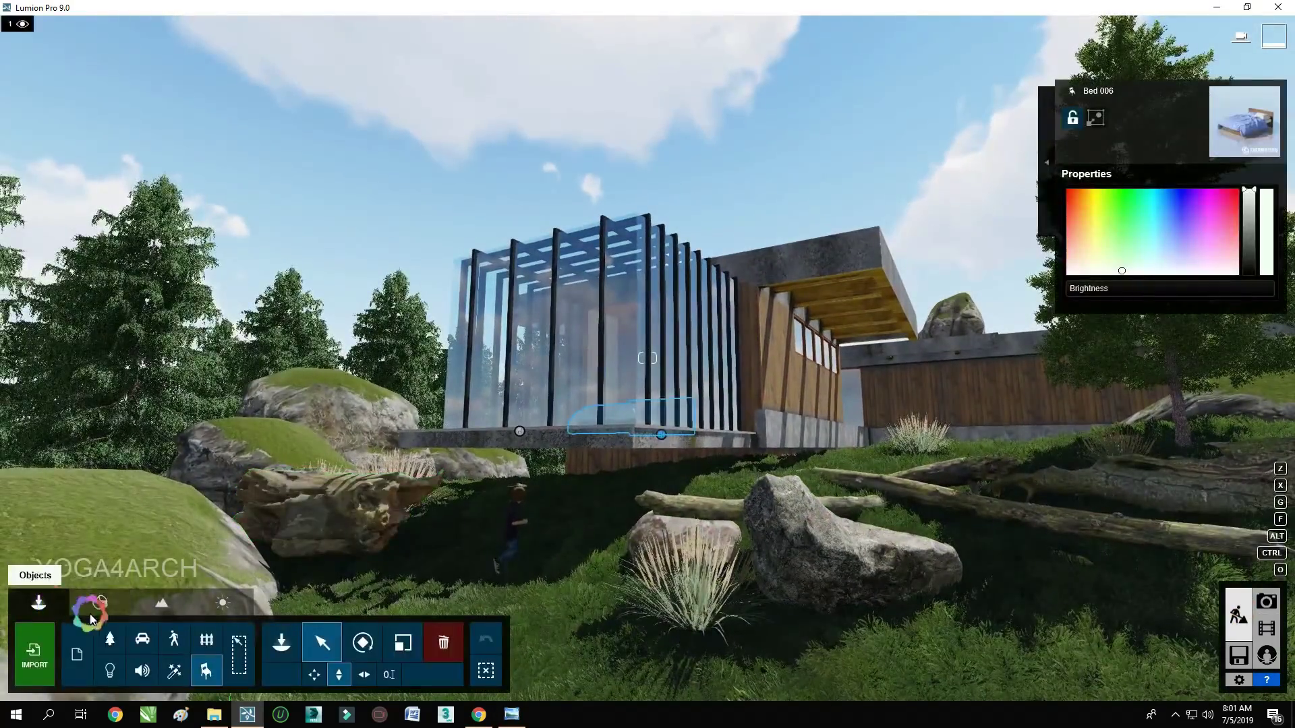
Rotate the rock beside the slope to a new orientation
left_click(281, 436)
left_click_drag(376, 626, 380, 652)
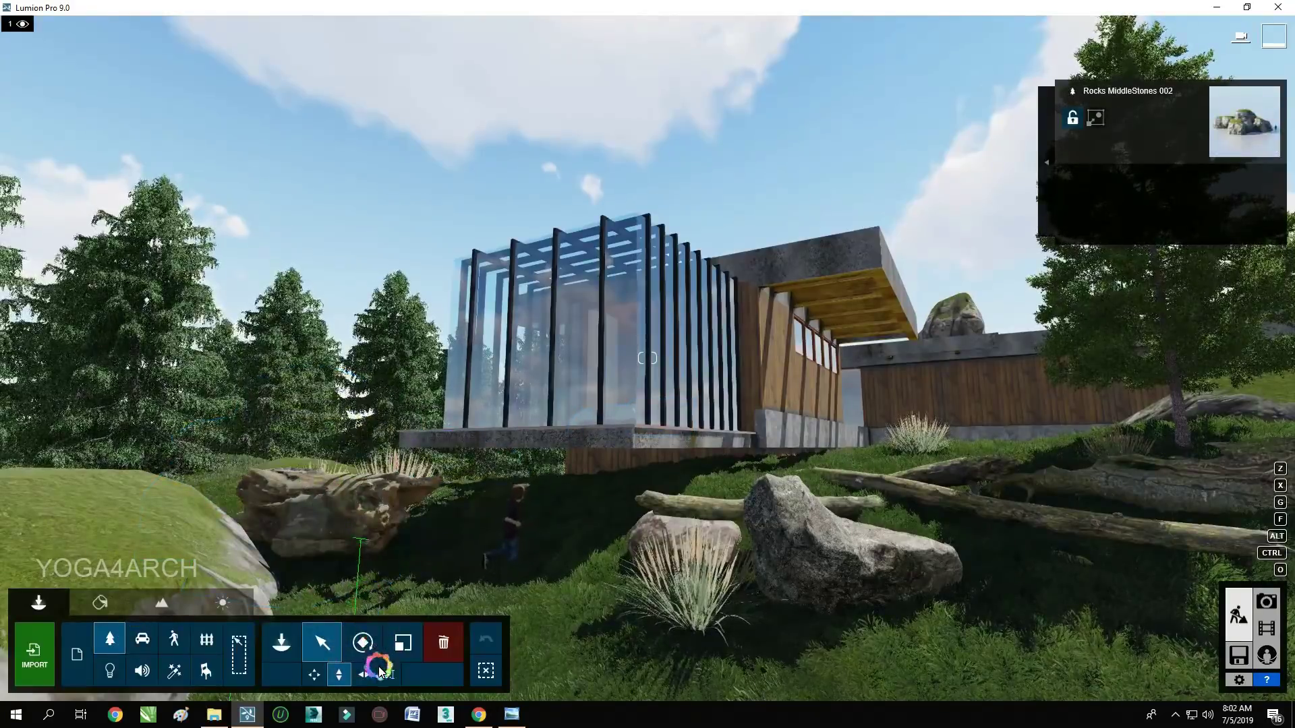
right_click_drag(437, 593, 650, 448)
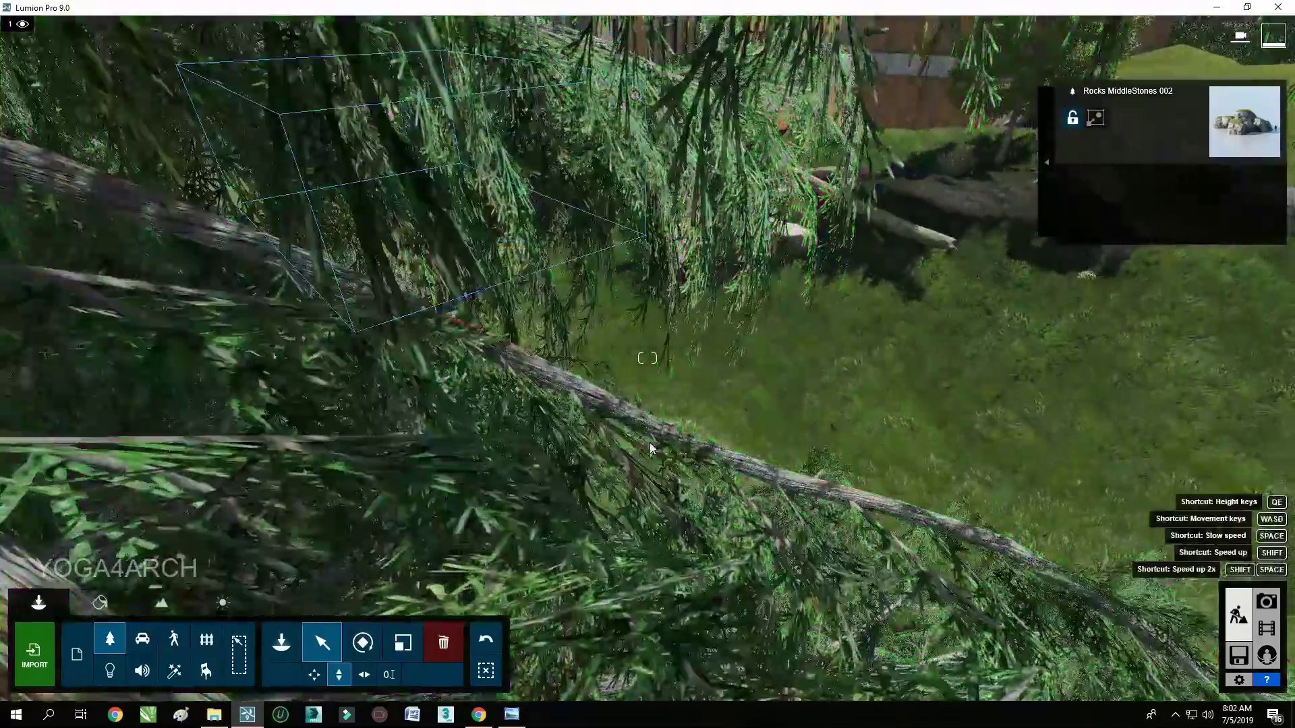
key("s")
Scatter Nafray Swamp Foxtail grass clumps on the logs, the slope and near the rocks
left_click(109, 638)
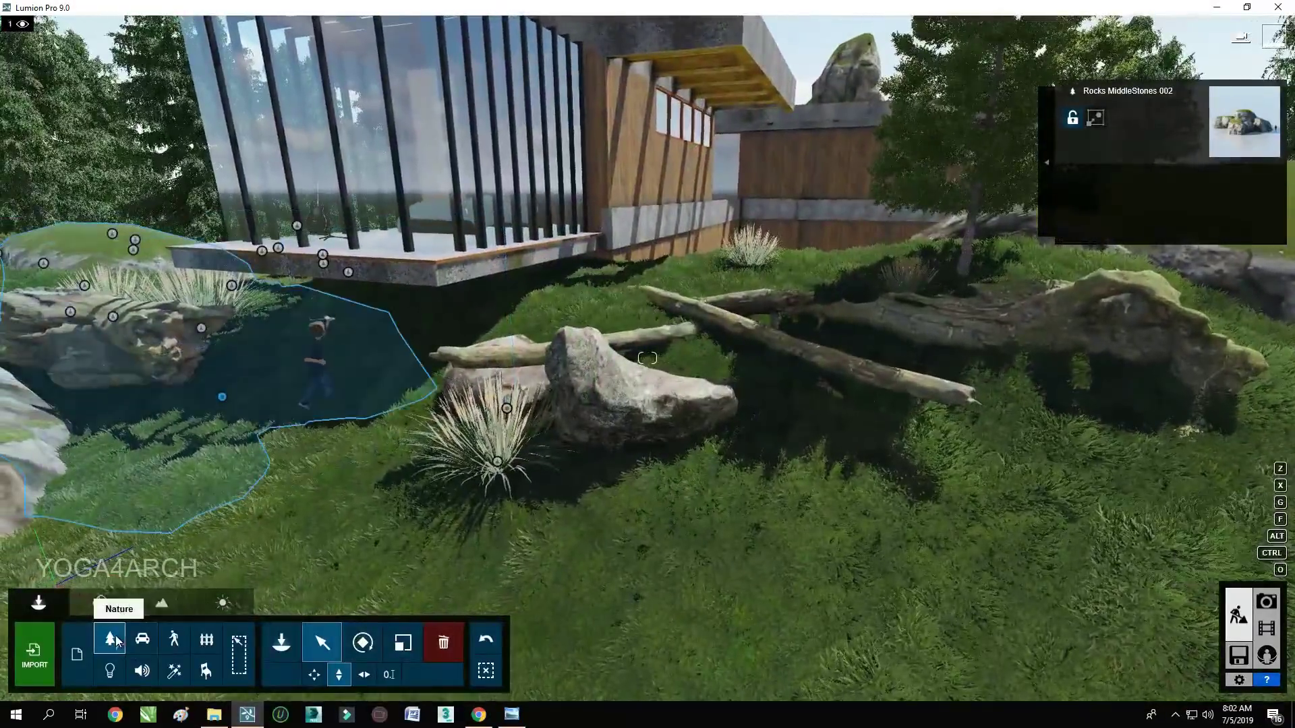
mouse_move(132, 499)
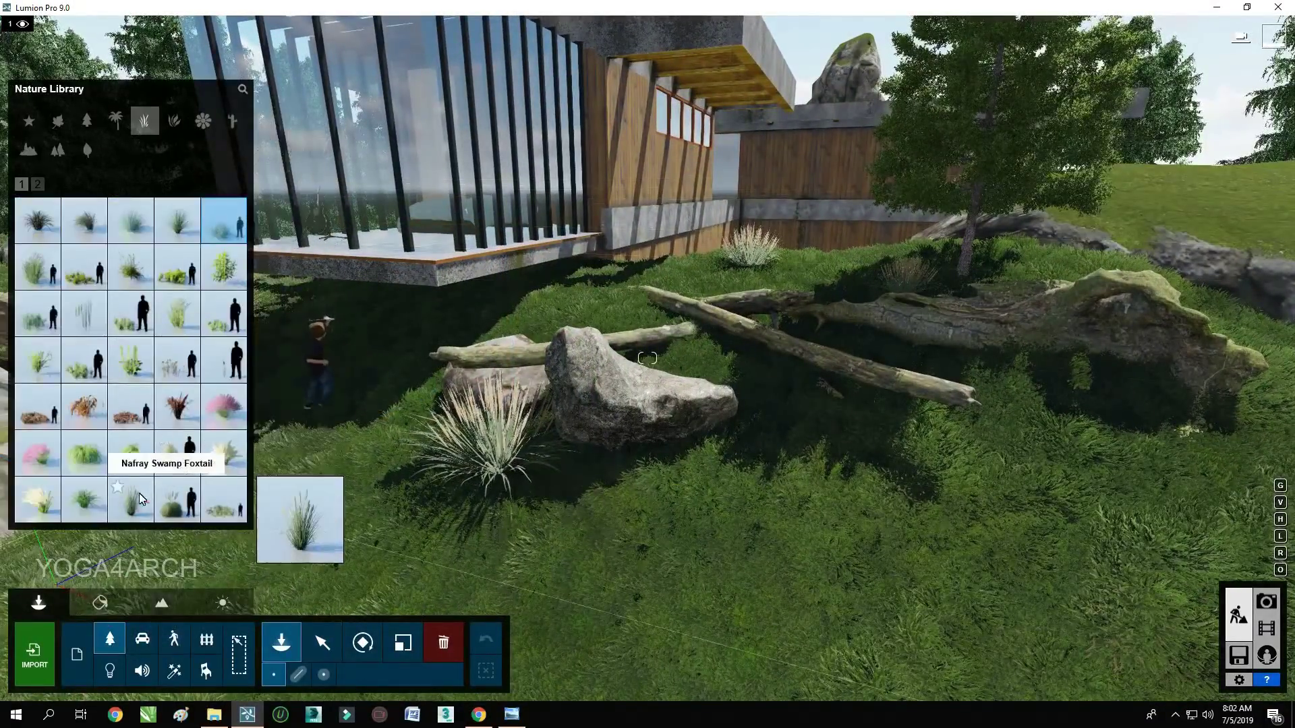
left_click(138, 511)
left_click(705, 378)
left_click(921, 368)
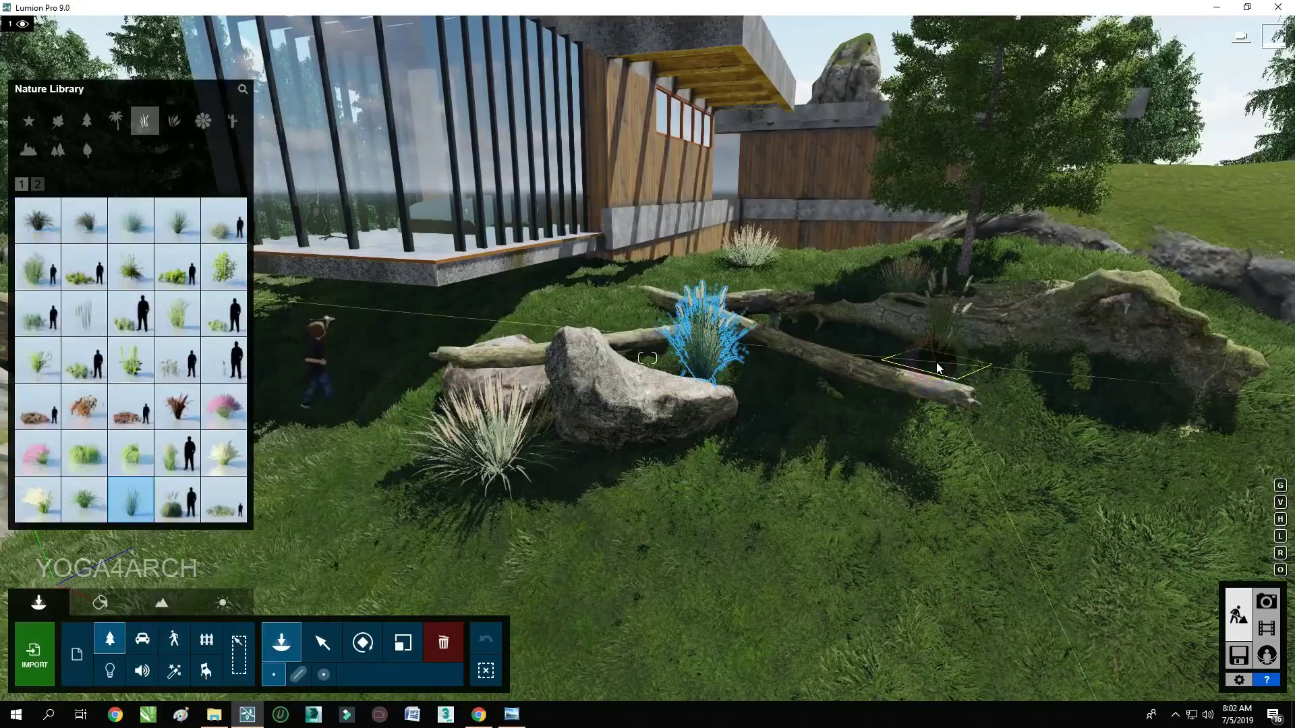
left_click(401, 415)
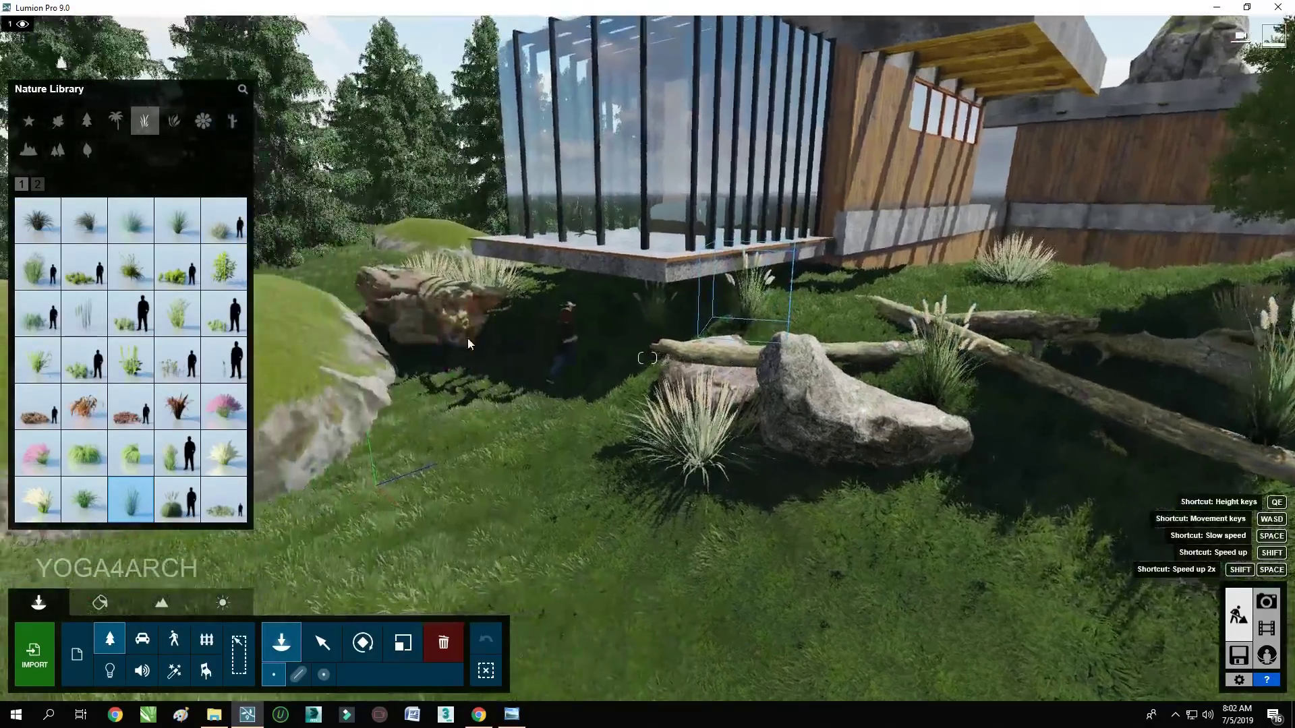
left_click(435, 364)
left_click(348, 496)
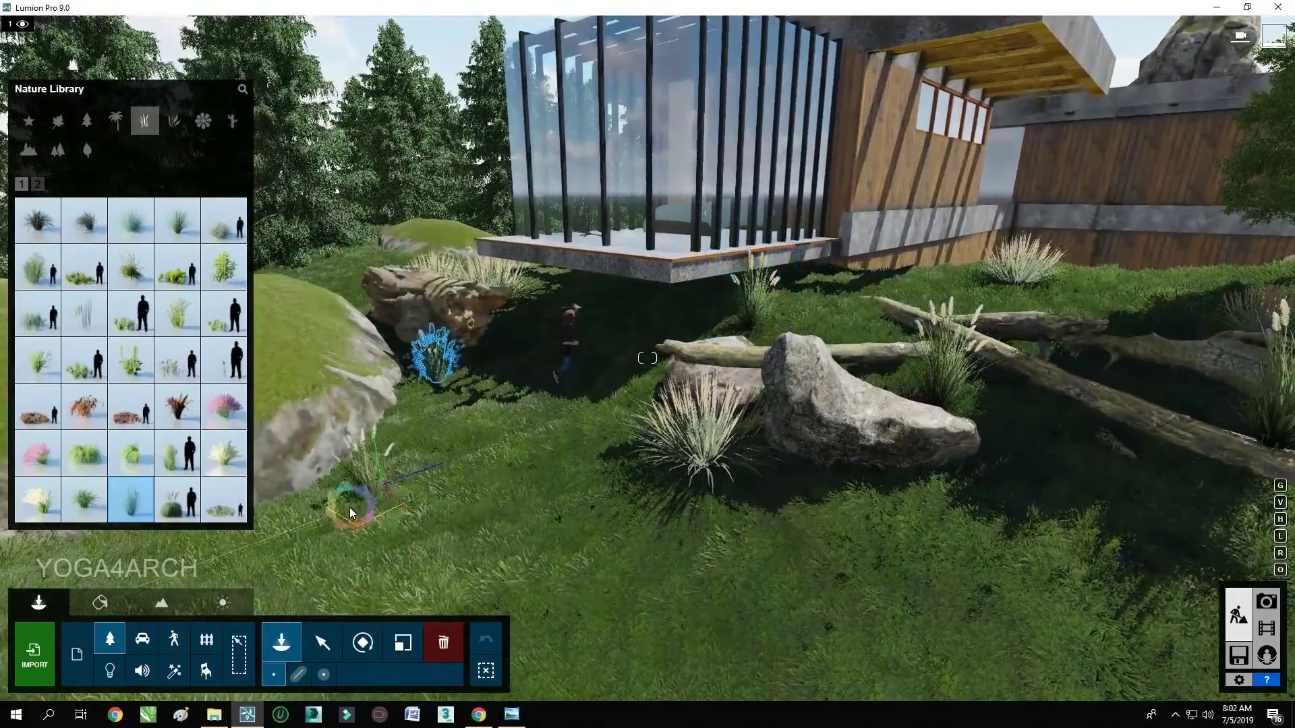
left_click(812, 583)
Add a foxtail clump on the right hill and move one clump down onto the grass
right_click_drag(991, 472, 1089, 309)
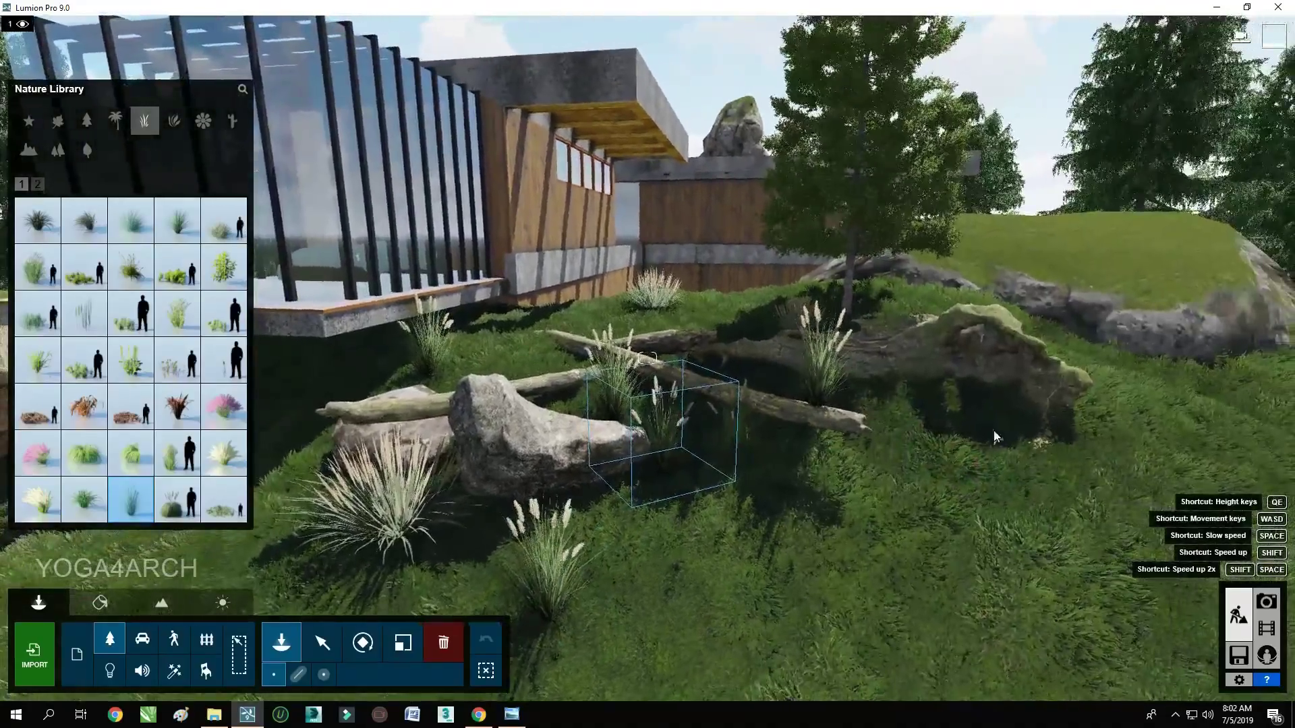
left_click(1126, 414)
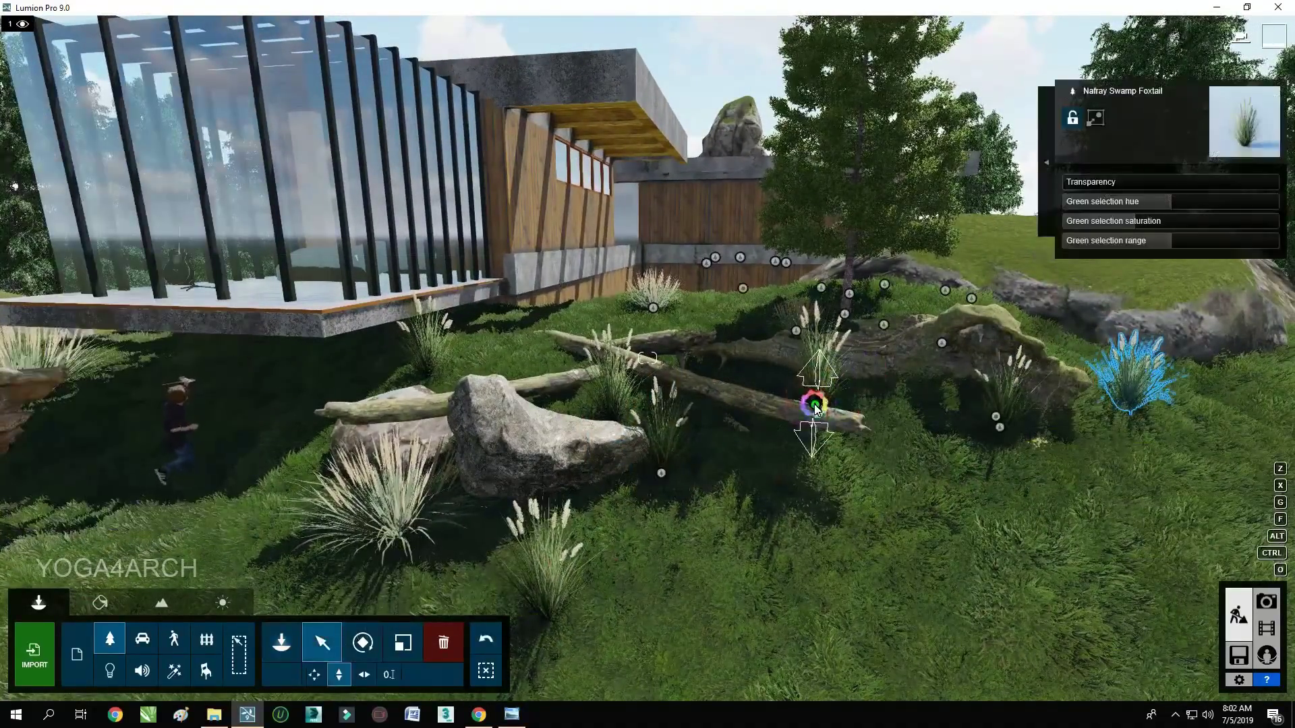
left_click_drag(809, 418, 801, 533)
left_click(314, 674)
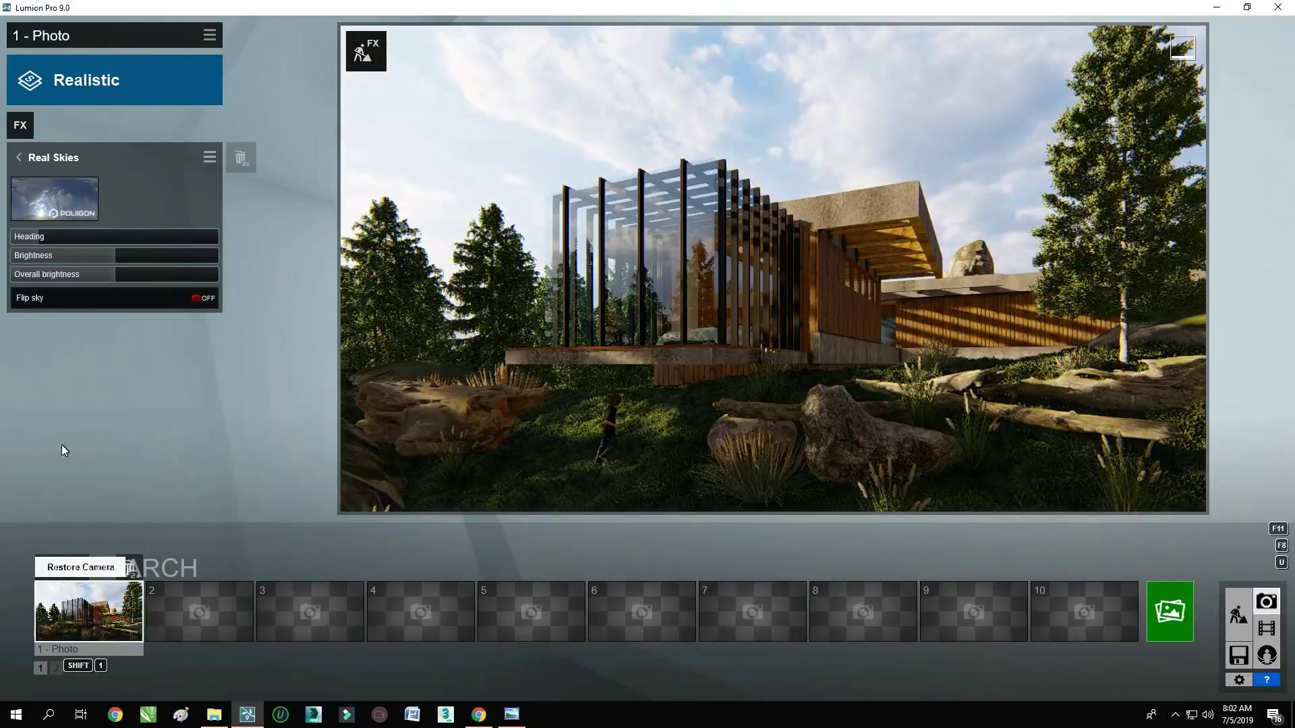
Rotate the Real Skies heading to about -135.6 to shift the sunlight direction
left_click_drag(45, 240, 59, 243)
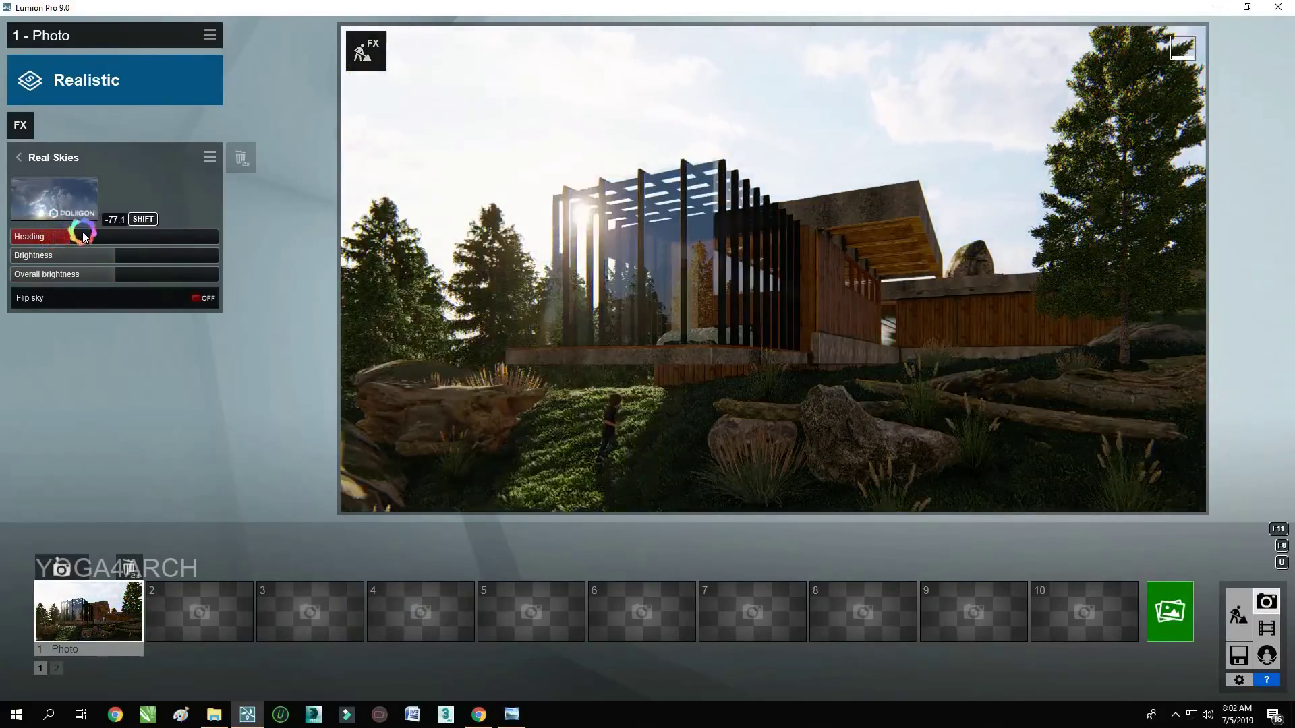
mouse_move(59, 243)
left_mouse_down()
mouse_move(29, 212)
mouse_move(41, 215)
mouse_move(38, 197)
left_mouse_up()
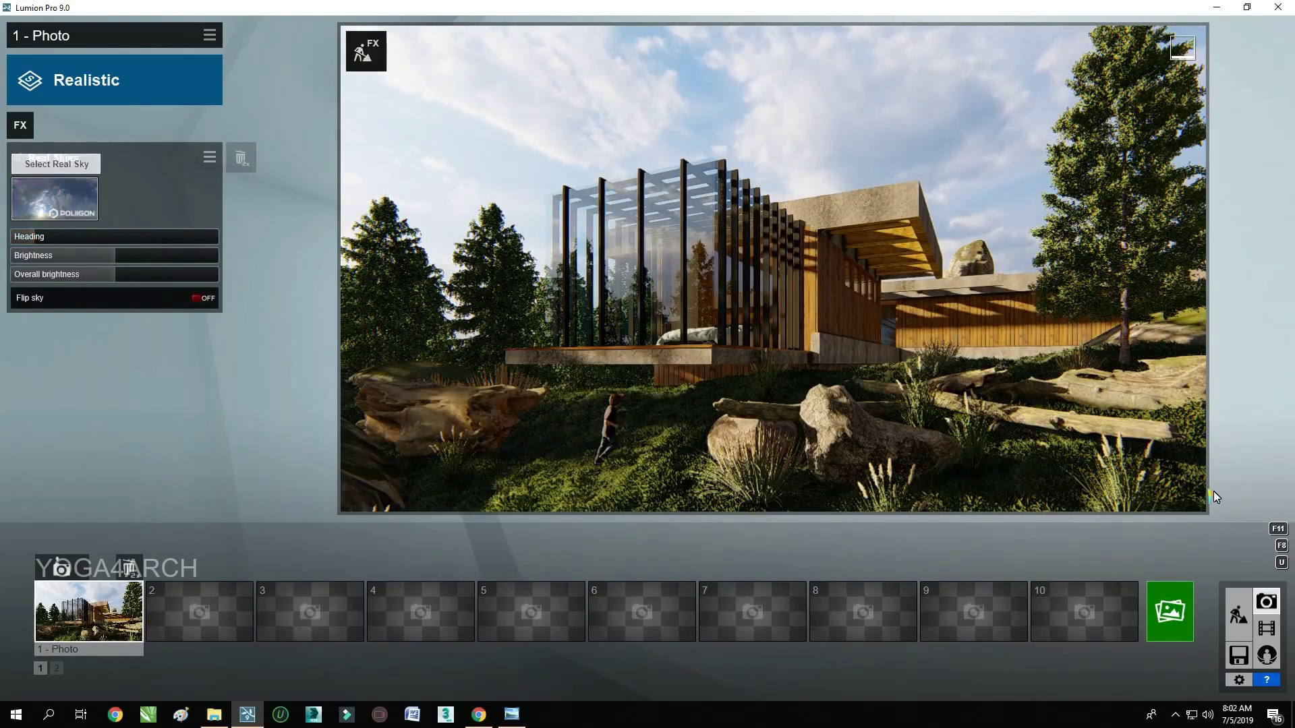
left_click(1168, 613)
Render Photo 1 at Desktop size 1920x1080 and save the JPG in cover lumion 9
left_click(516, 535)
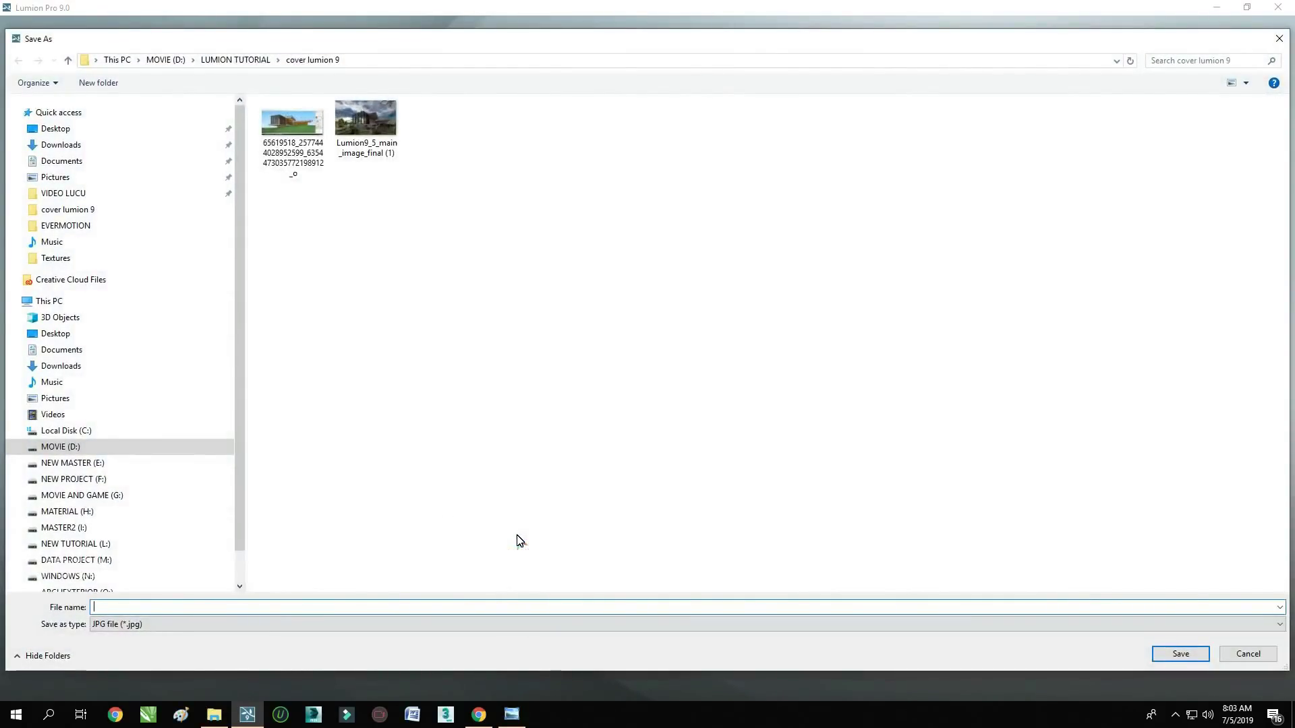
left_click(1178, 654)
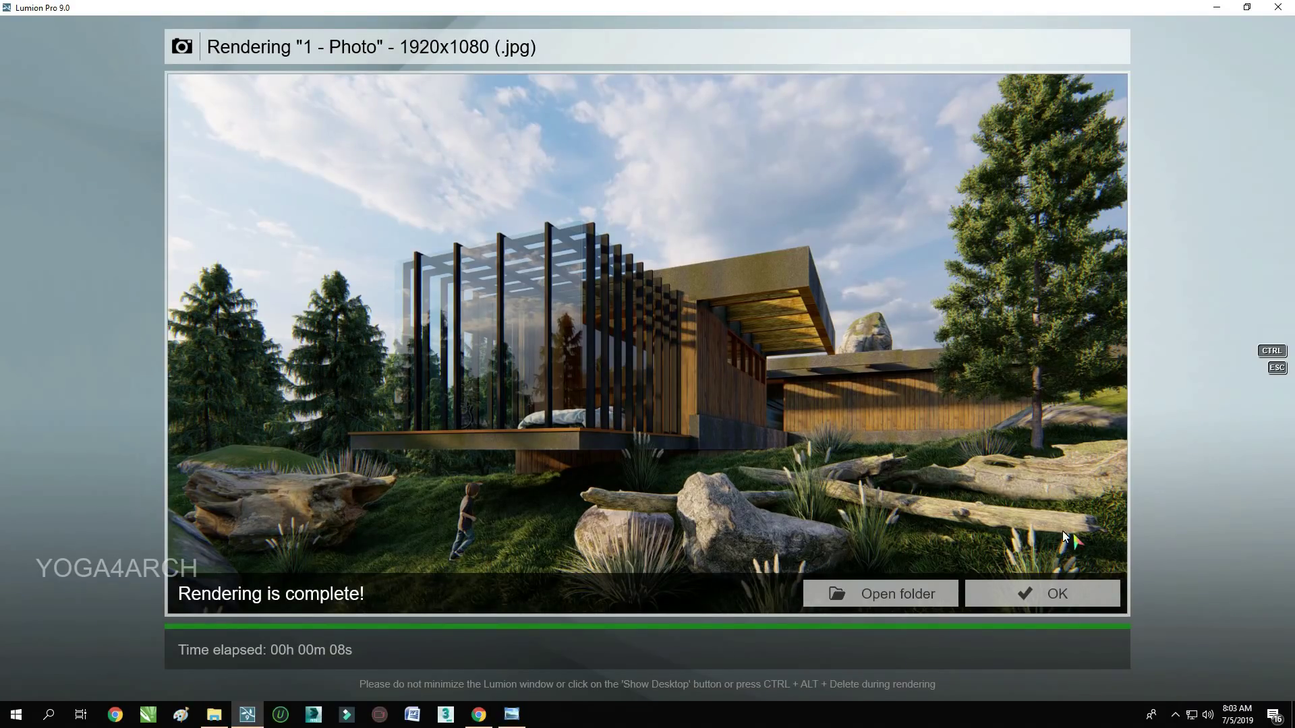
Close the finished render, inspect the roof's concrete material, then return to Photo mode
left_click(1045, 597)
left_click(1244, 614)
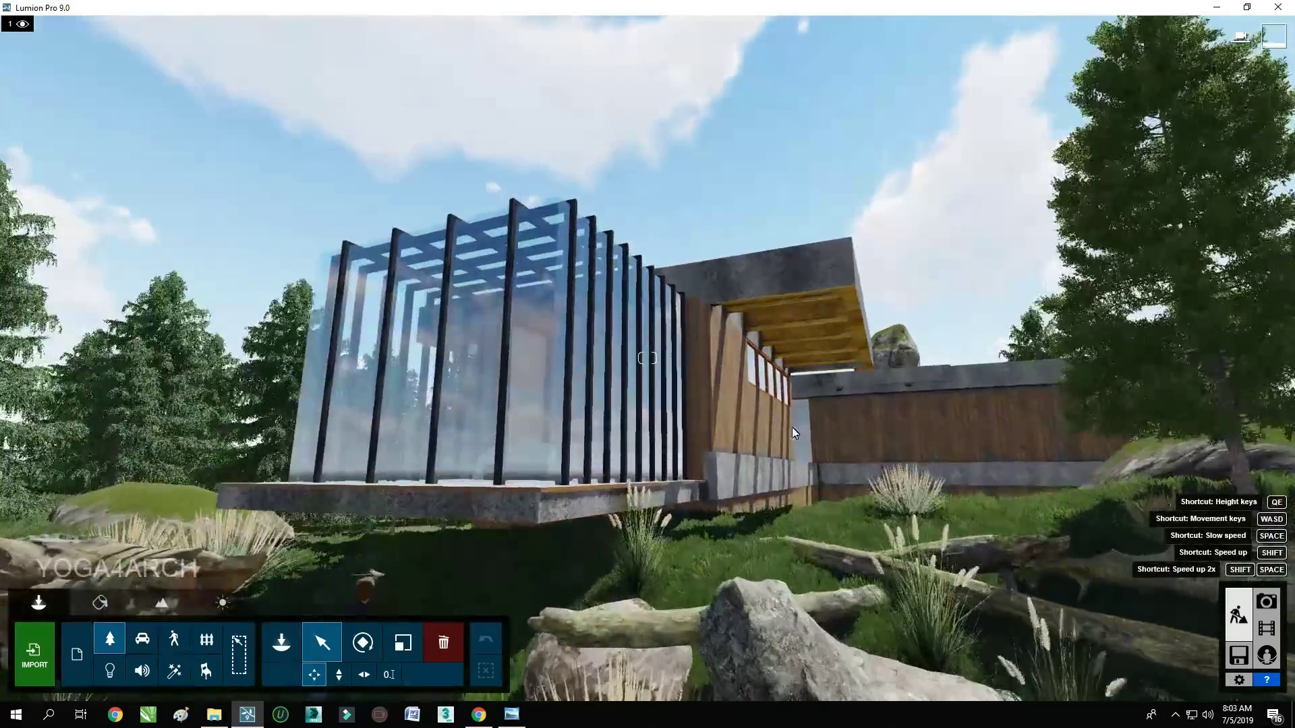
left_click(111, 603)
left_click(766, 273)
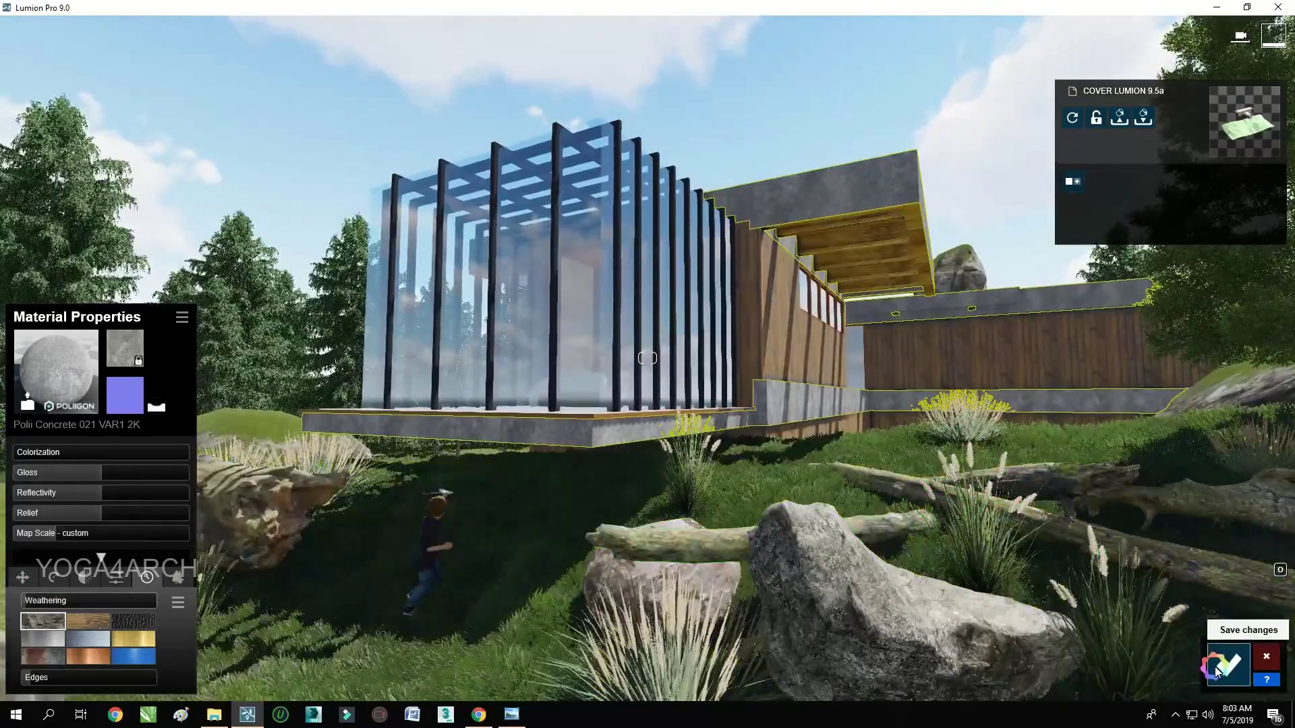
left_click(1228, 664)
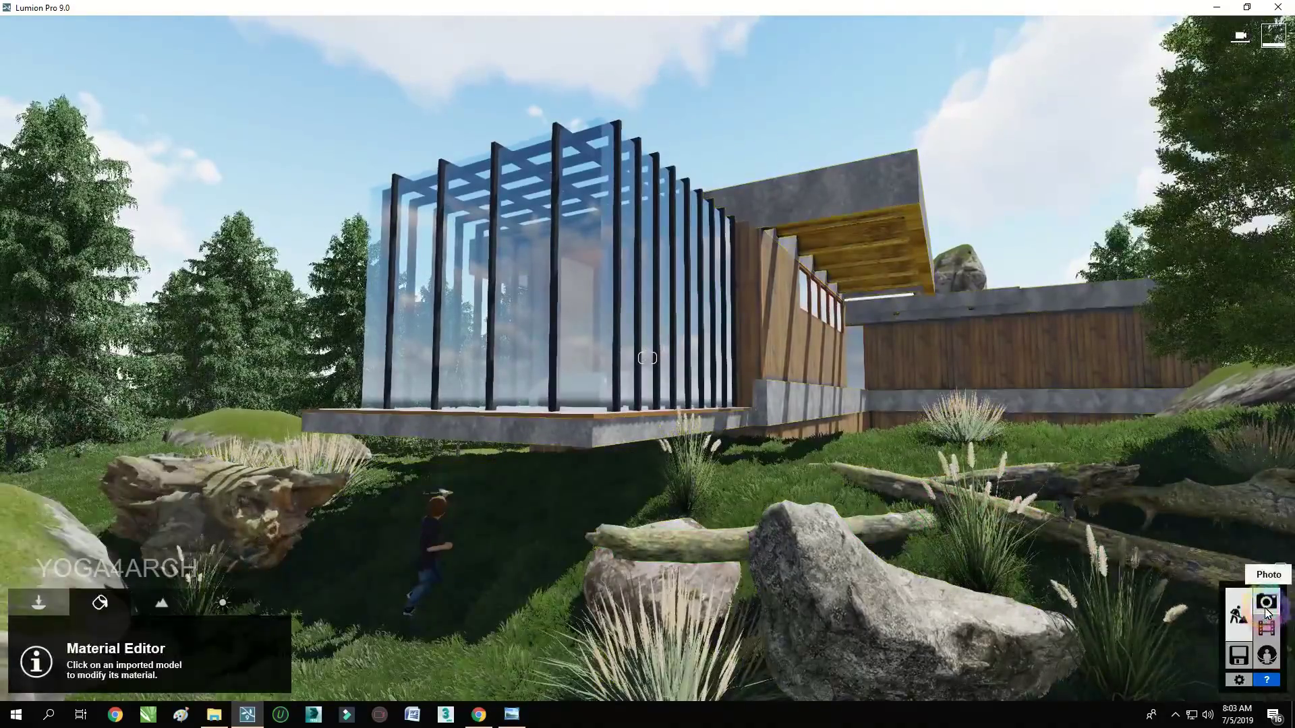
left_click(1266, 607)
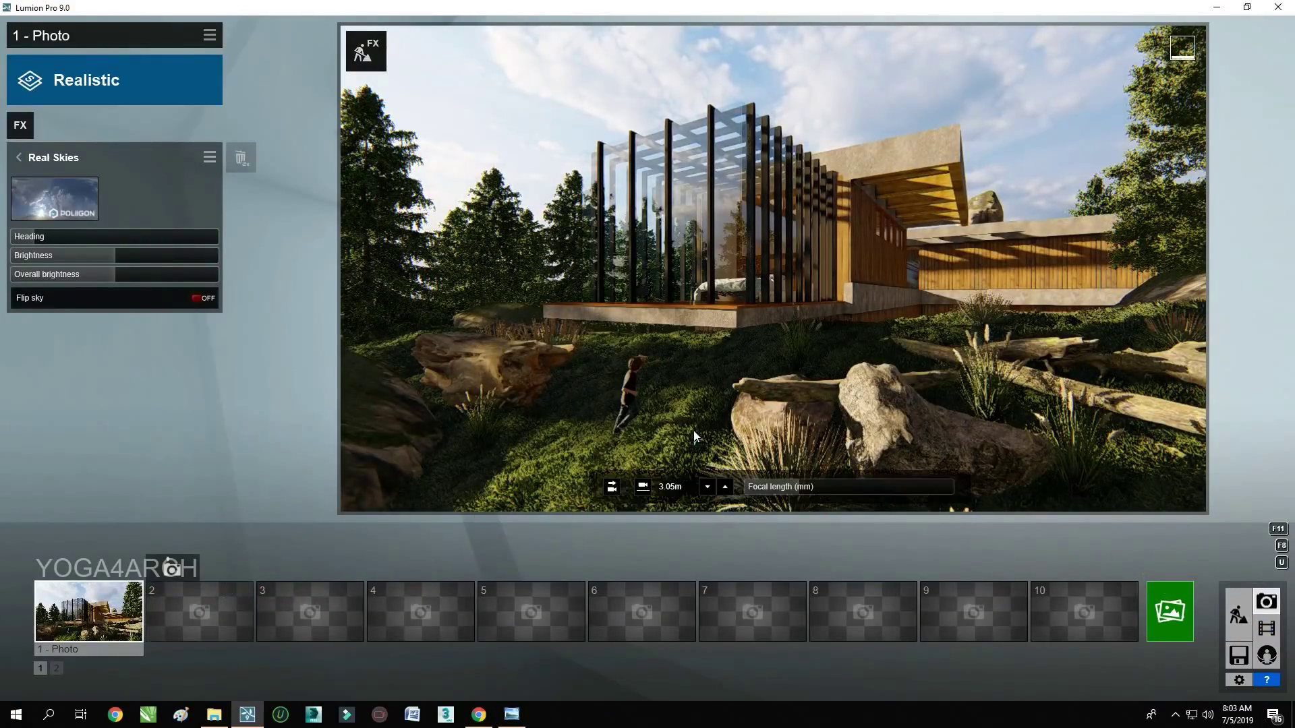
Lower Photo 1's camera to 1.80m, move it toward the house and save it
scroll(694, 428, "up", 3)
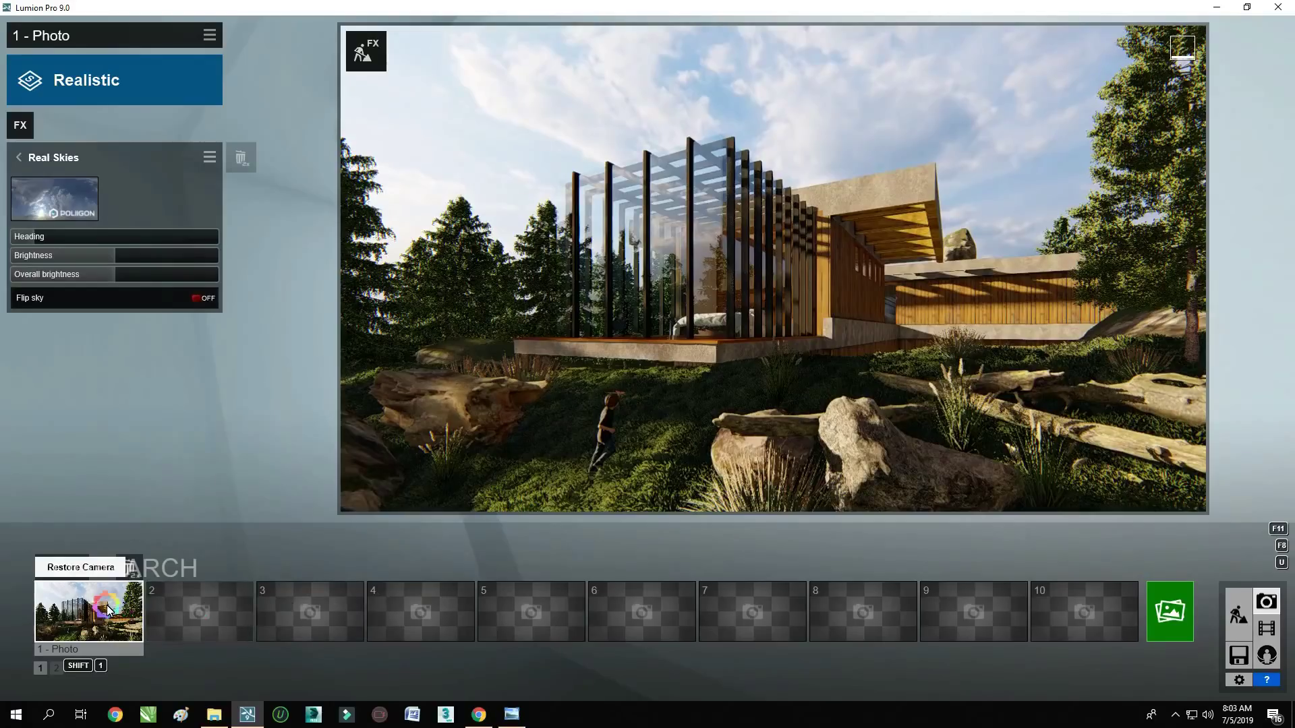
left_click(106, 605)
key("q")
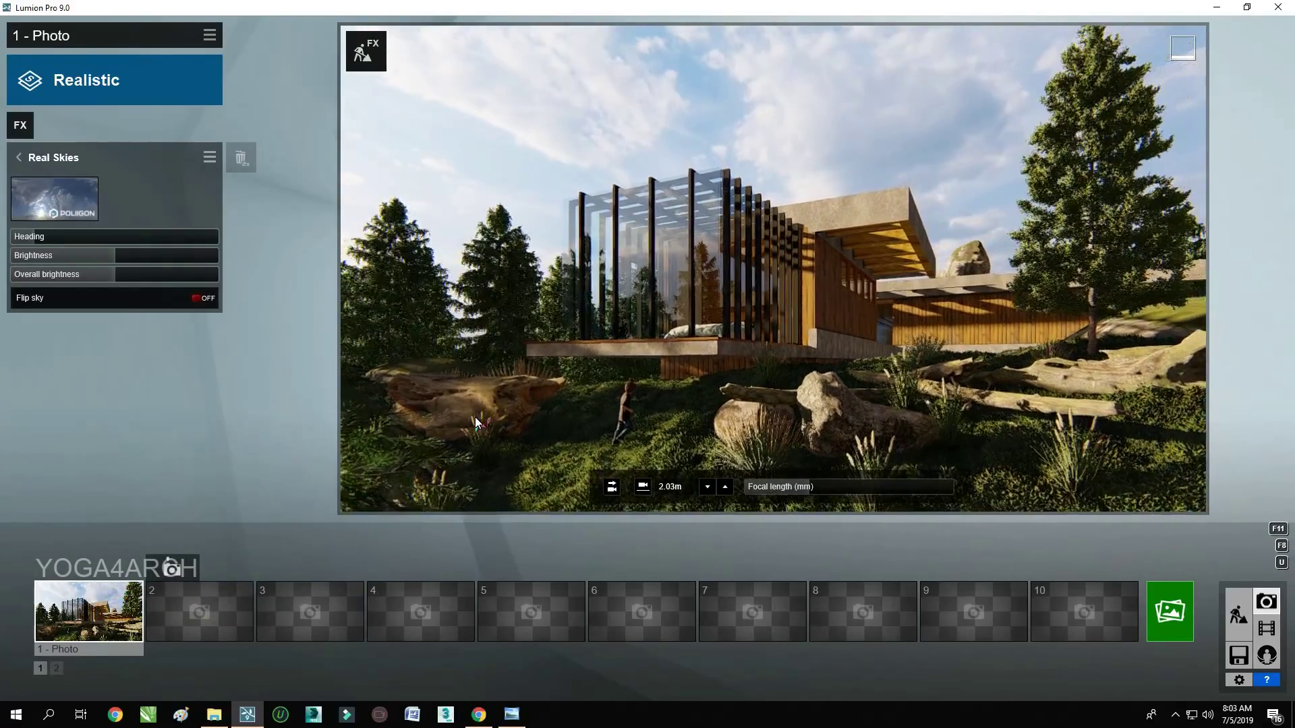
key("e")
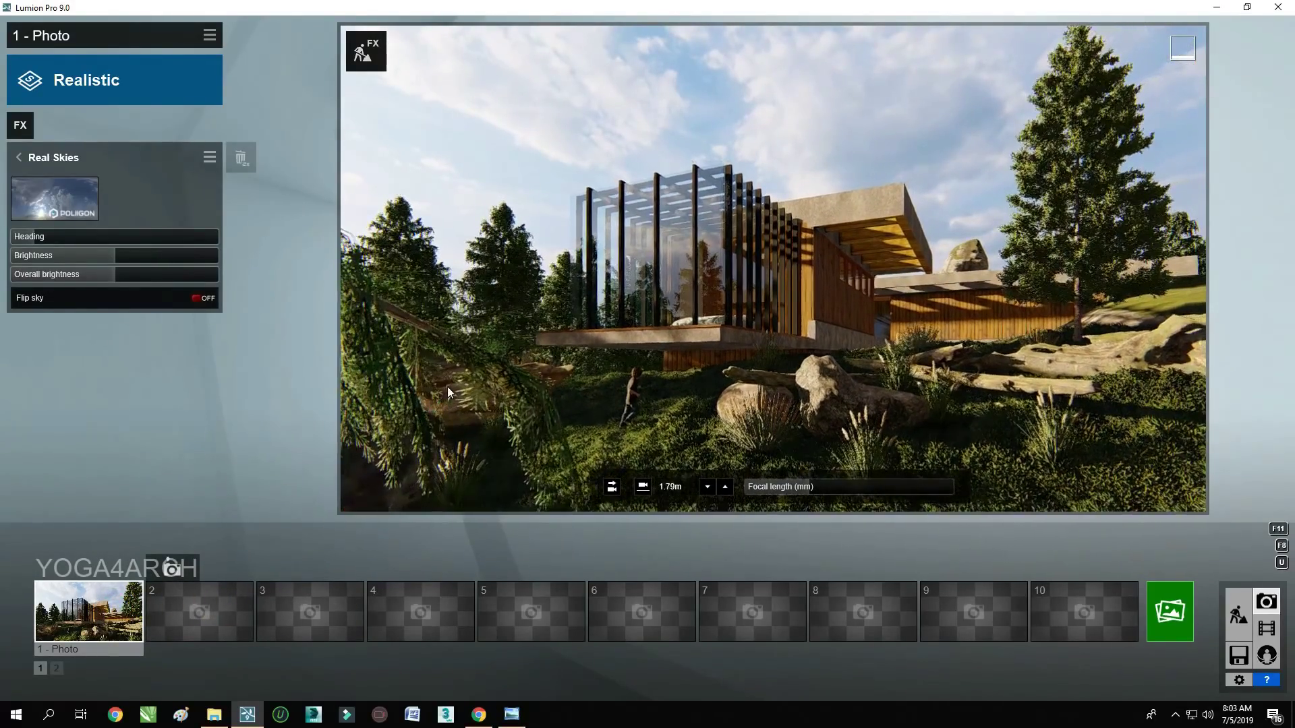
key("w")
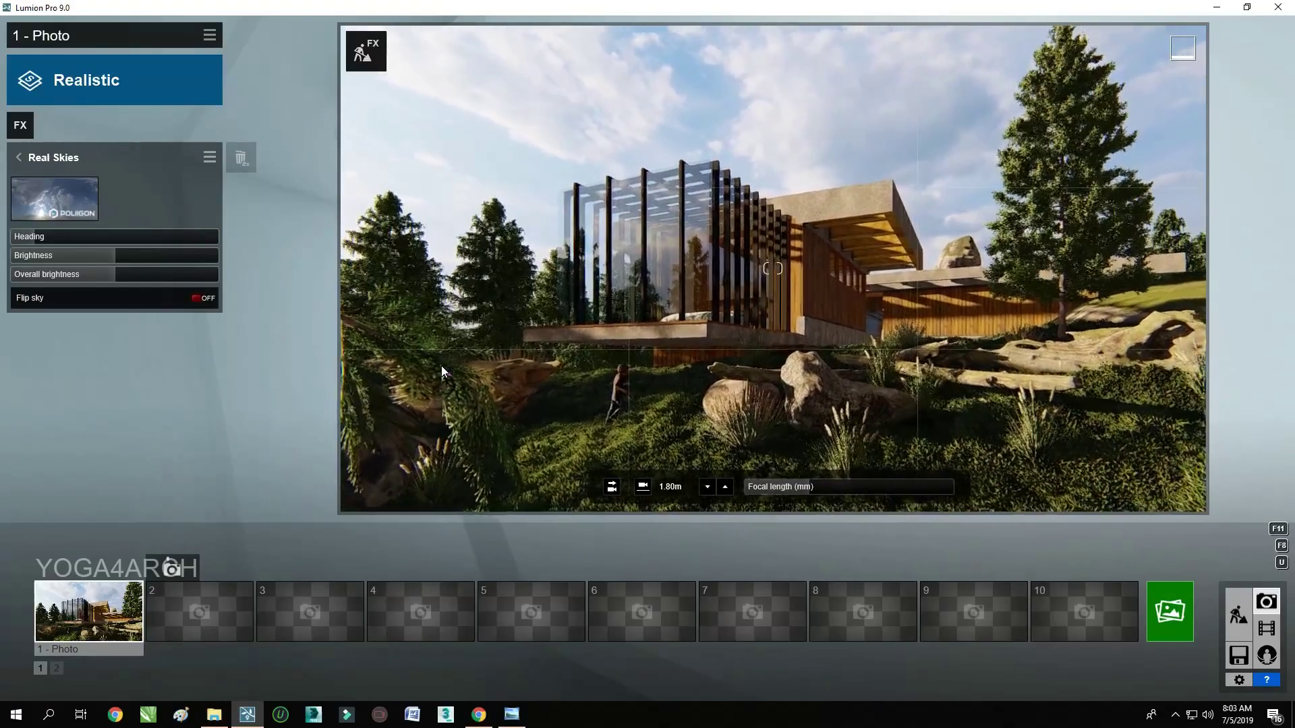
key("ctrl+1")
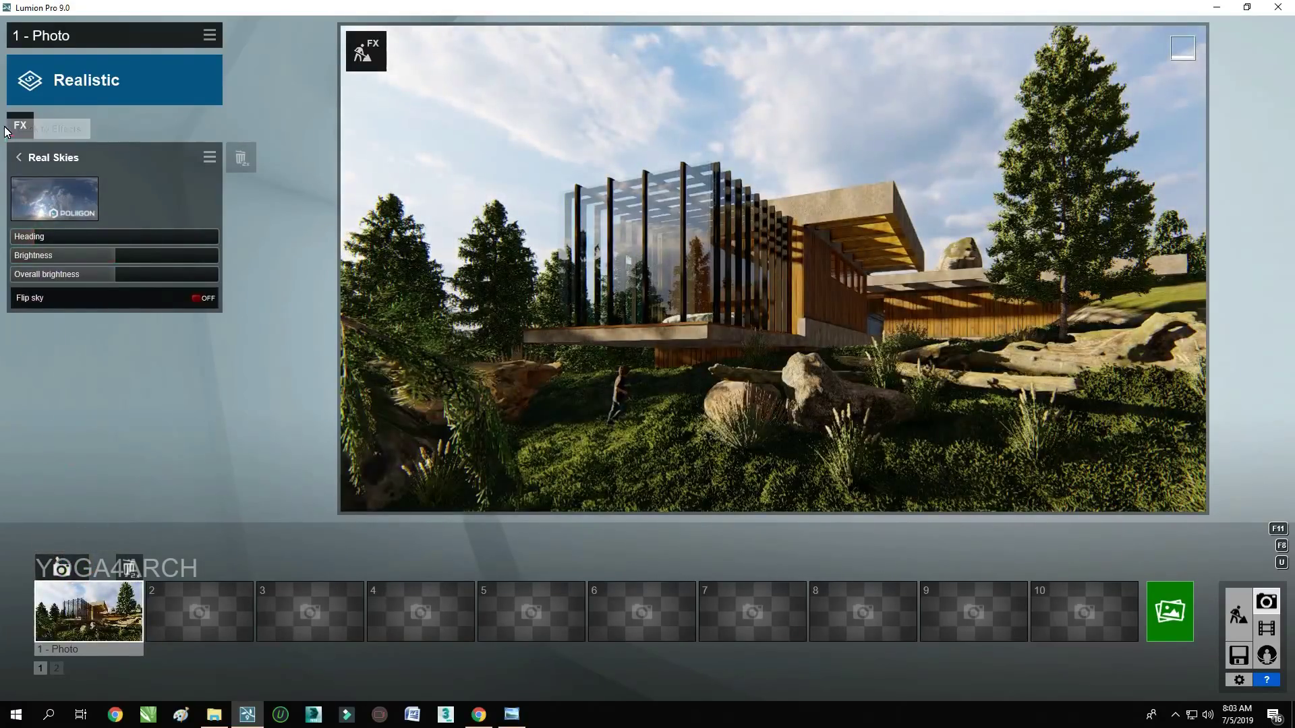
Add a Depth of Field effect with raised blur amount and store the reframed camera
left_click(6, 128)
left_click(393, 118)
left_click(608, 329)
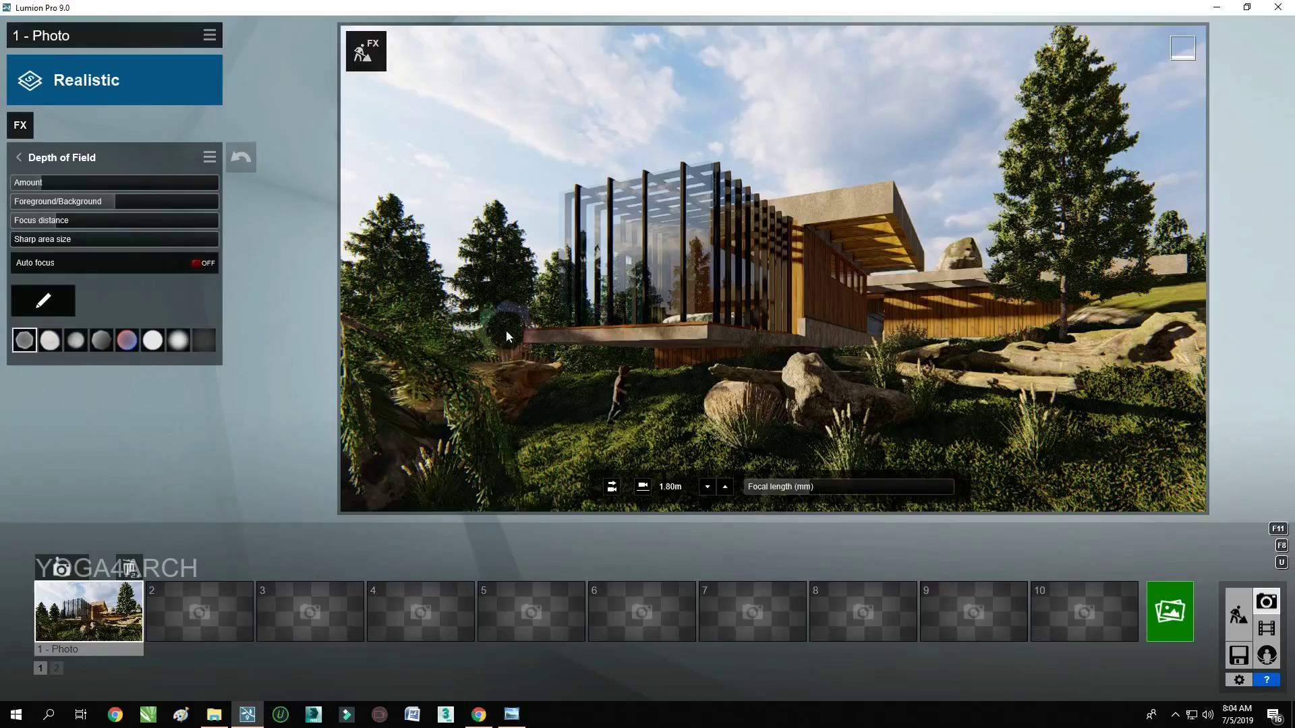
left_click(59, 183)
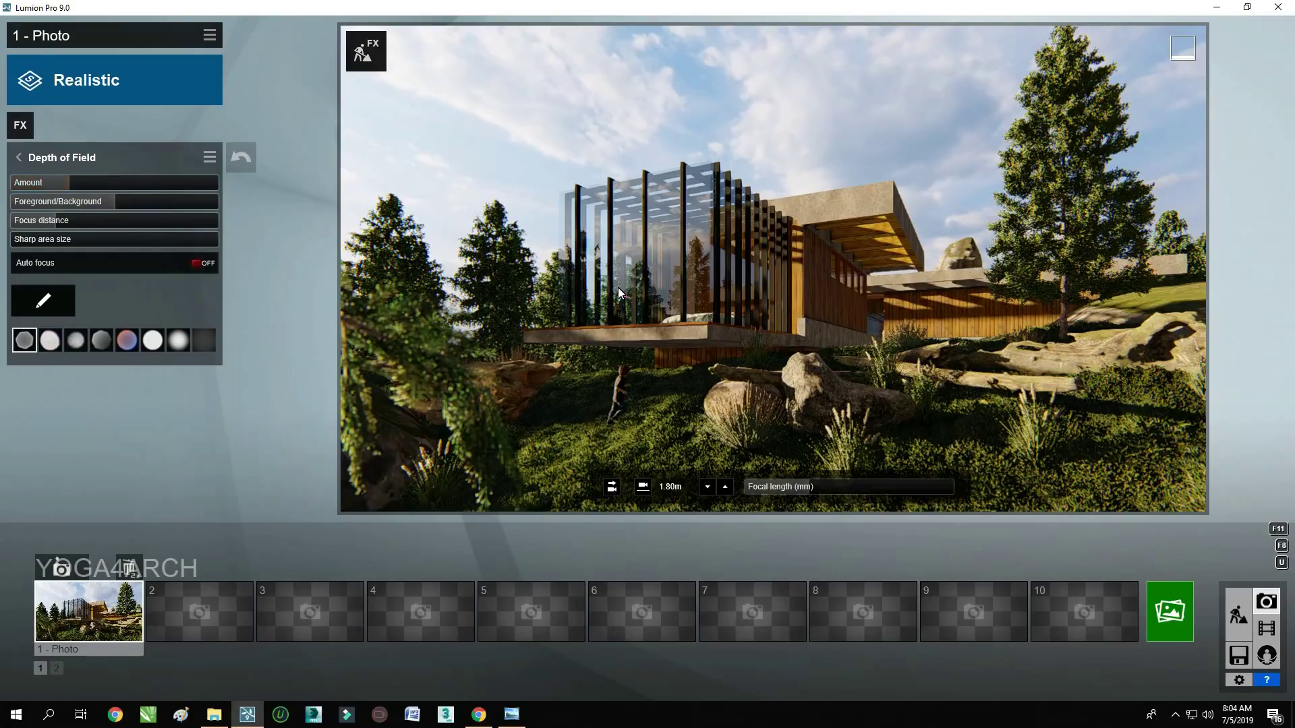
right_click_drag(617, 287, 618, 283)
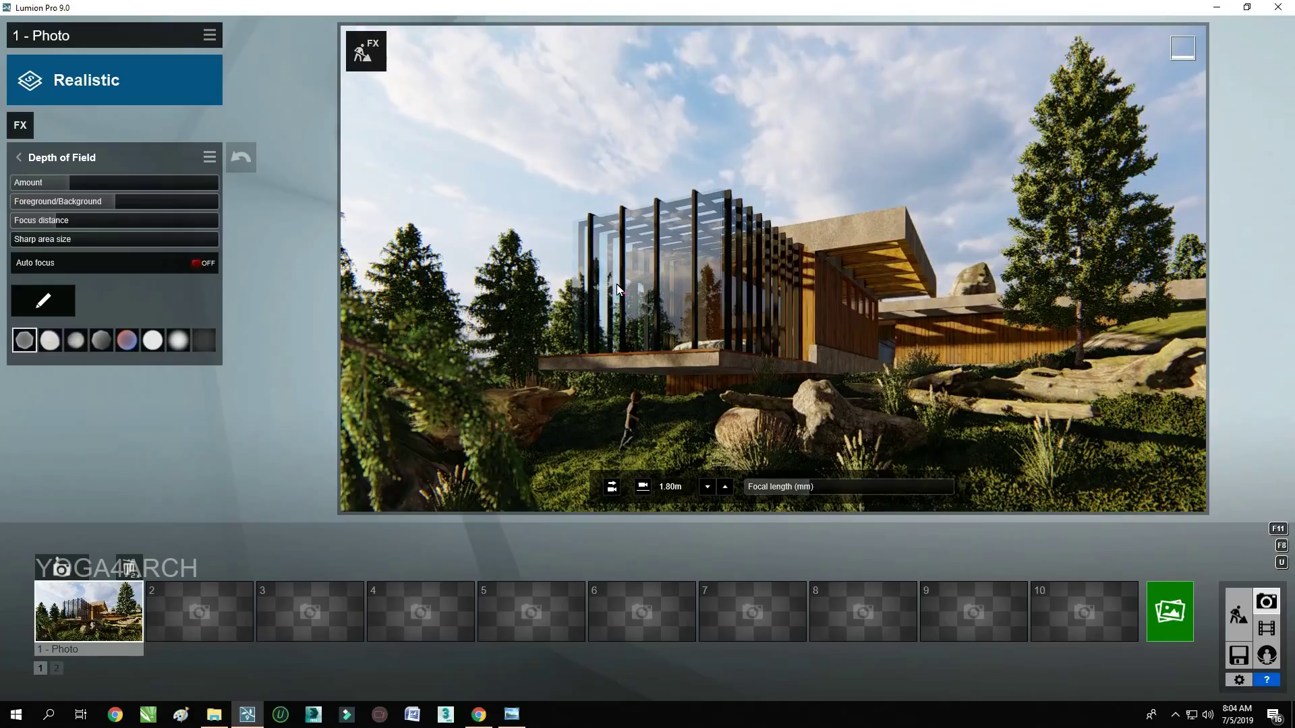
left_click(64, 568)
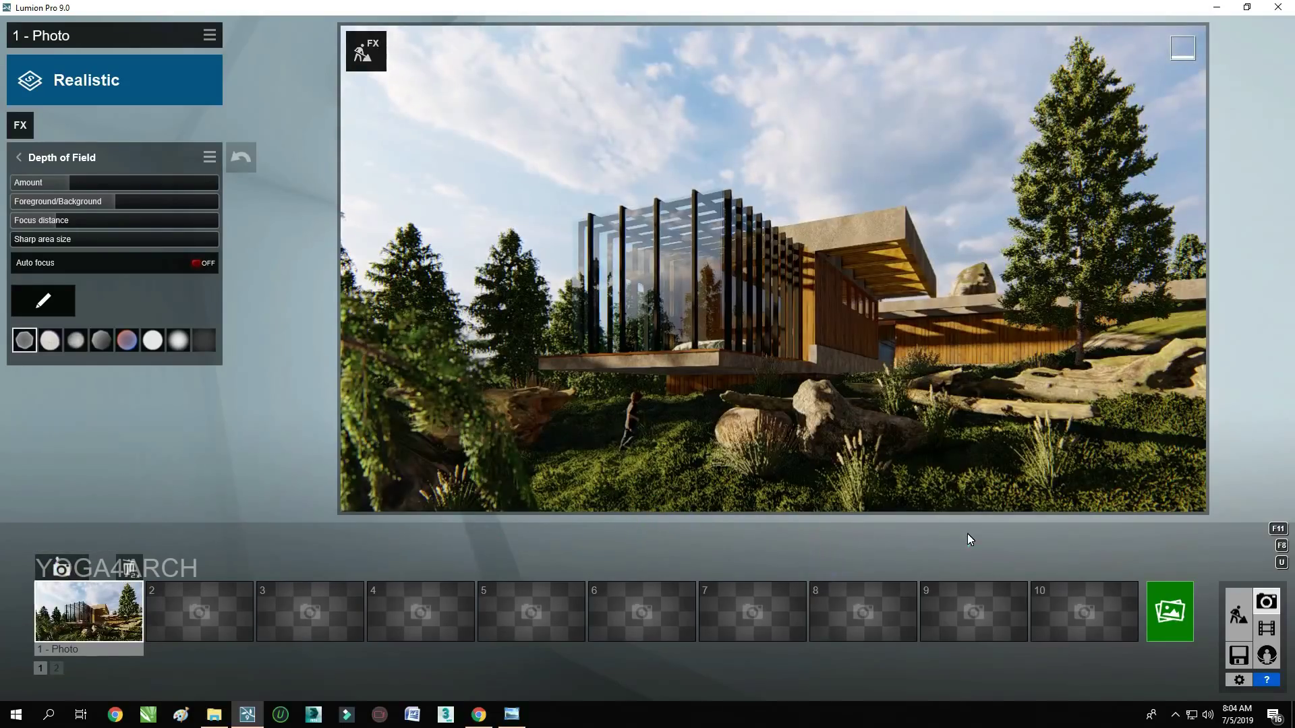
Reduce the focal length to 21.3mm and store the adjusted view as Photo 1
right_click_drag(836, 488, 836, 488)
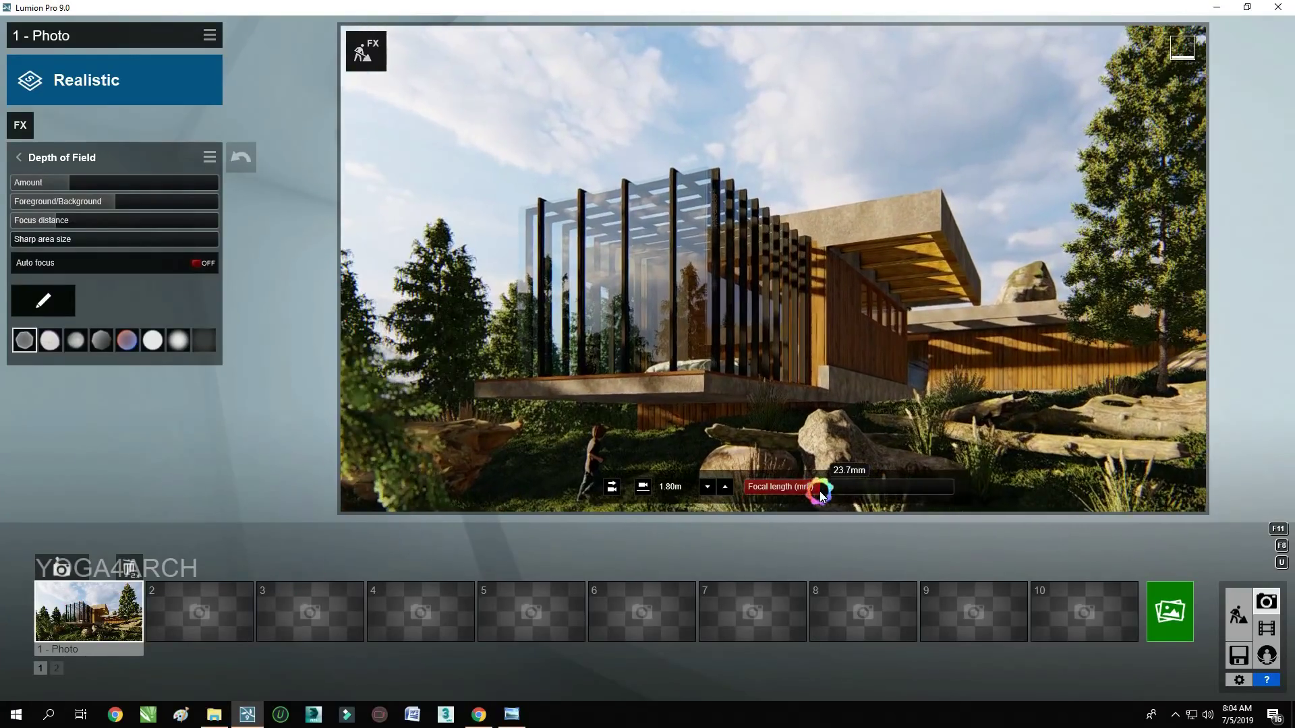
left_click_drag(819, 494, 818, 497)
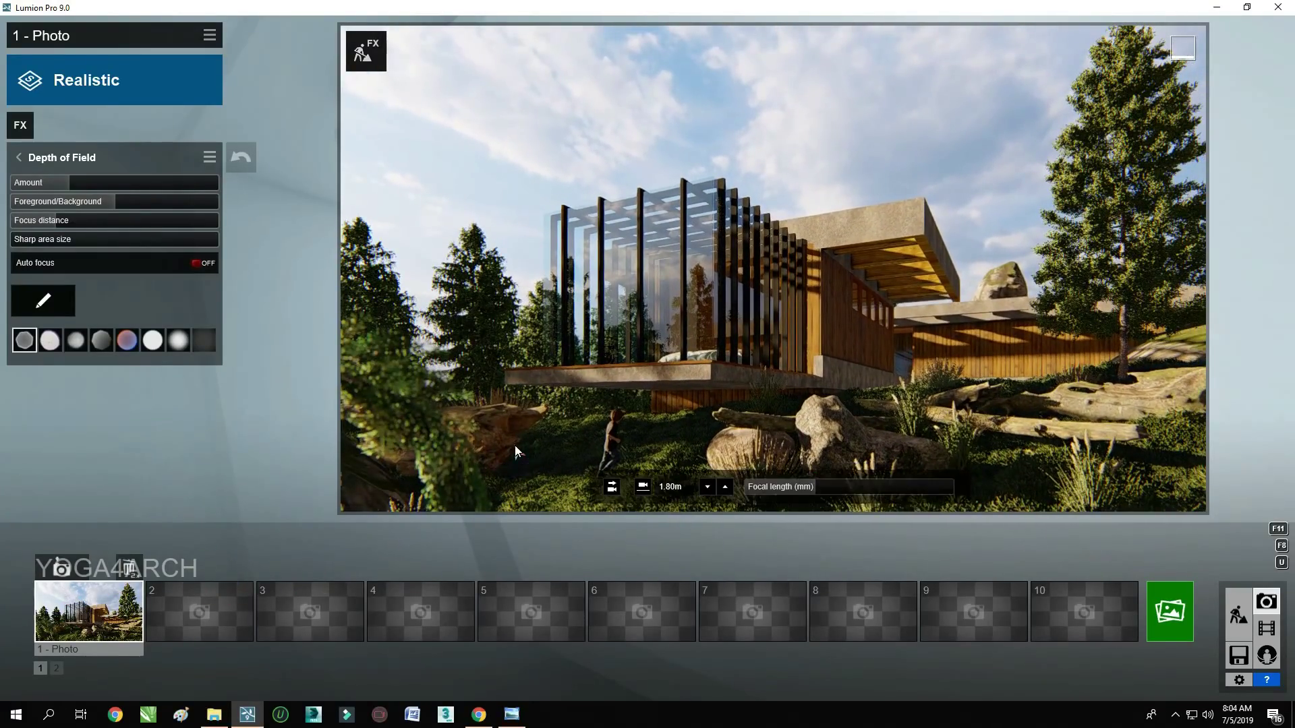
left_click(60, 572)
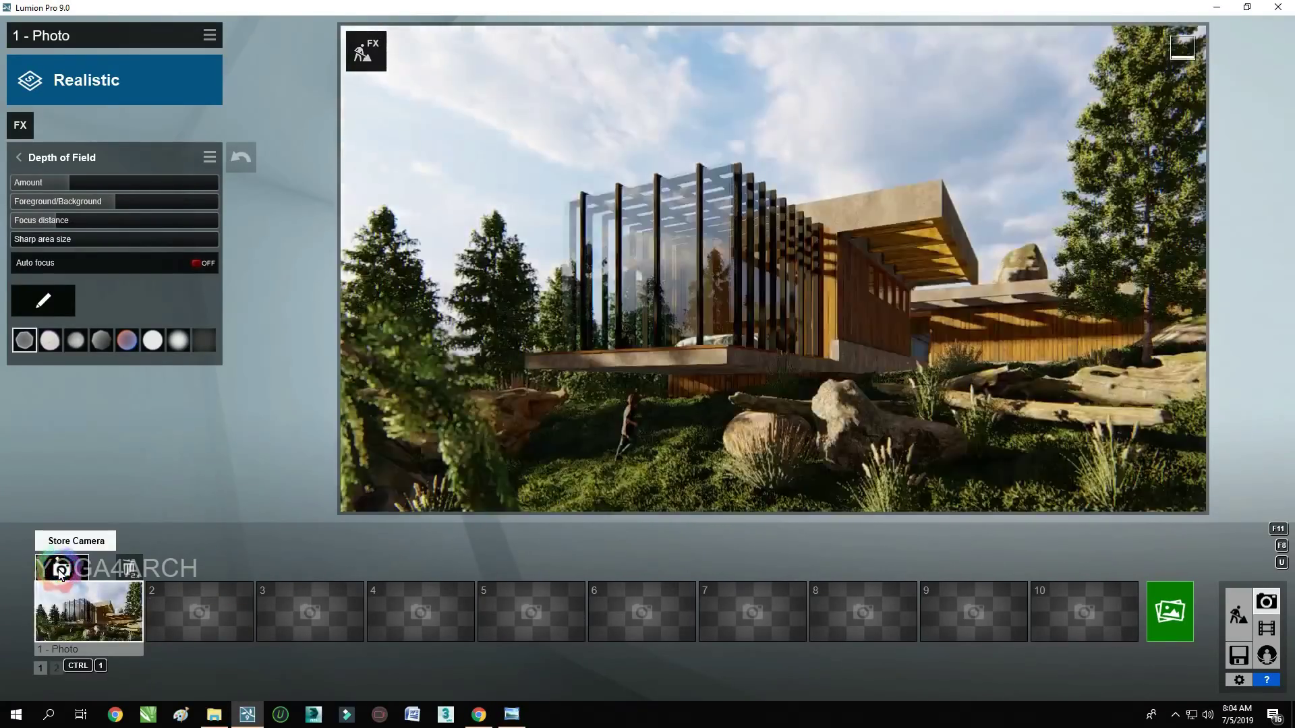
left_click(16, 125)
Add Color Correction with brightness 0.8, temperature 0.4 and tint 0.2, then return to Build mode
left_click(600, 118)
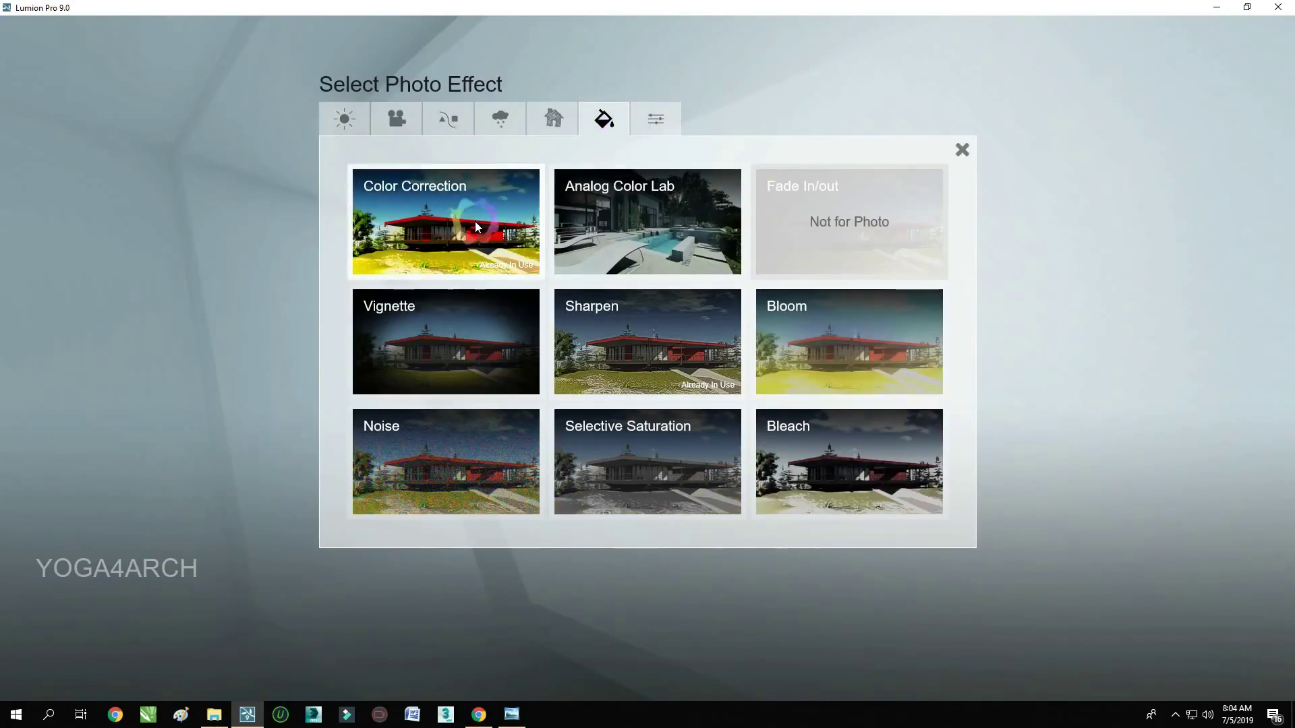
left_click(475, 221)
left_click(173, 241)
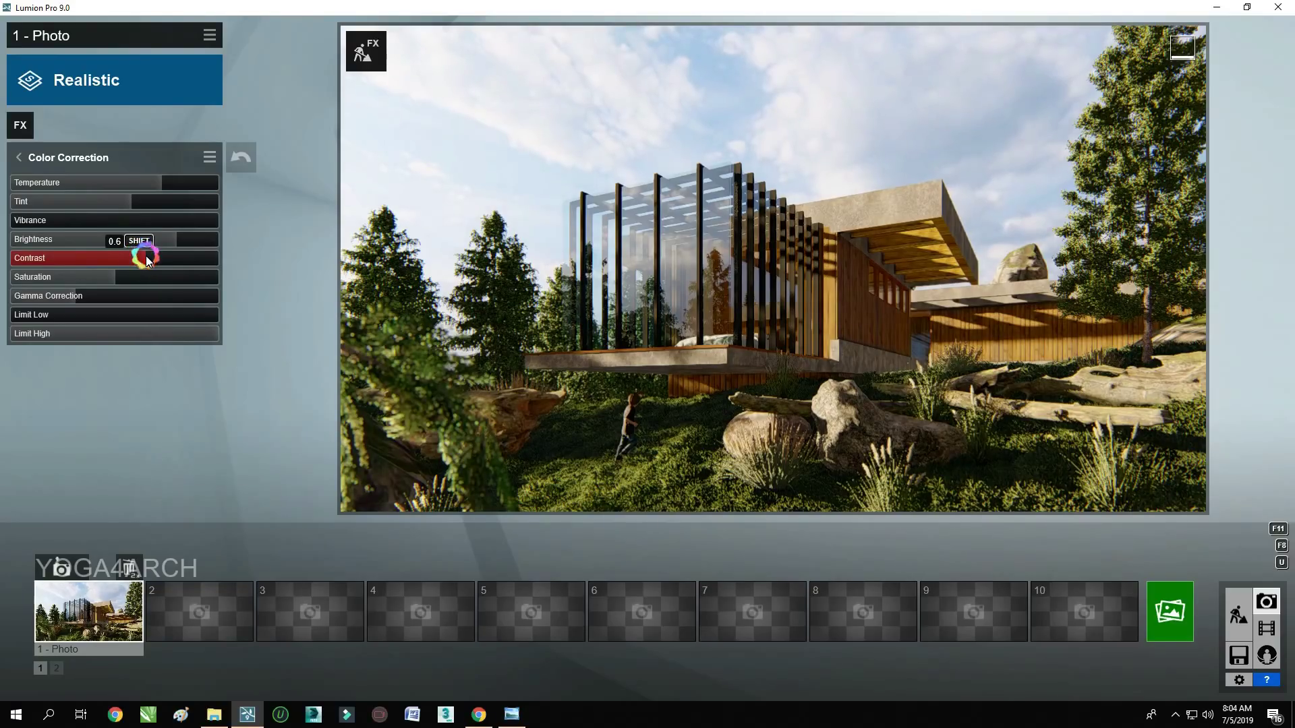
left_click(142, 183)
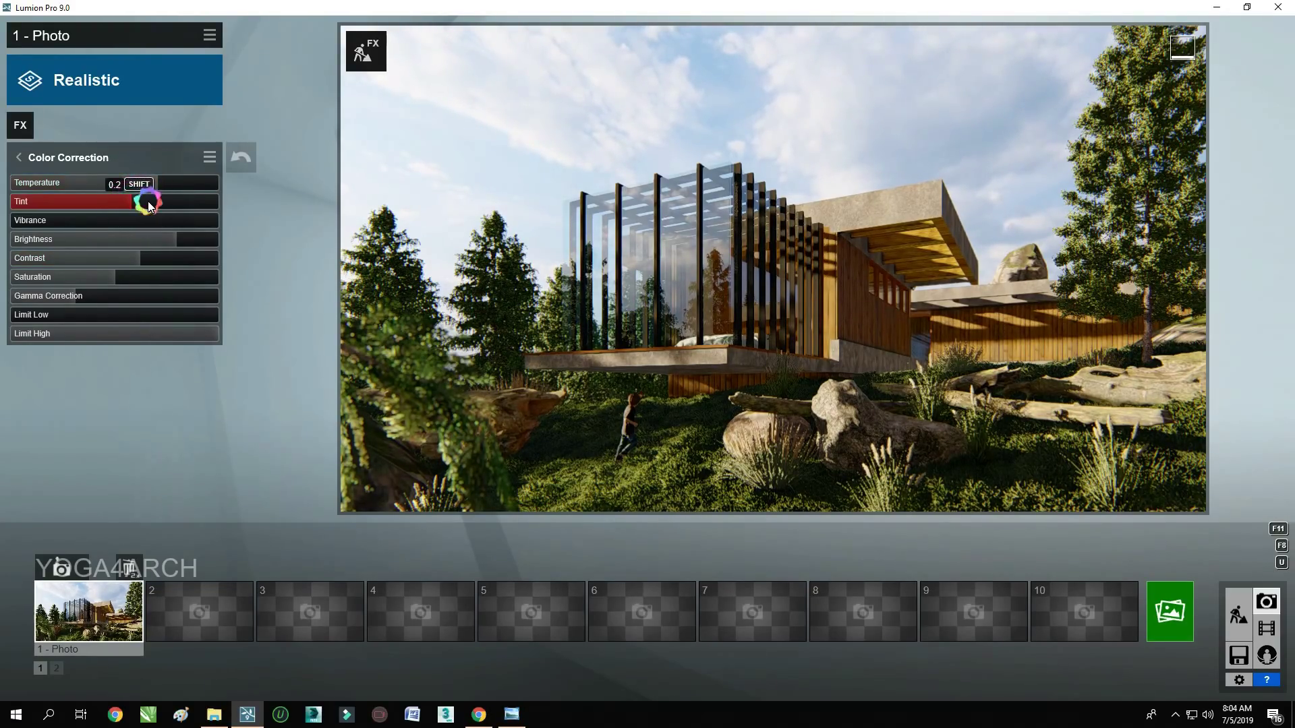
left_click_drag(148, 203, 136, 203)
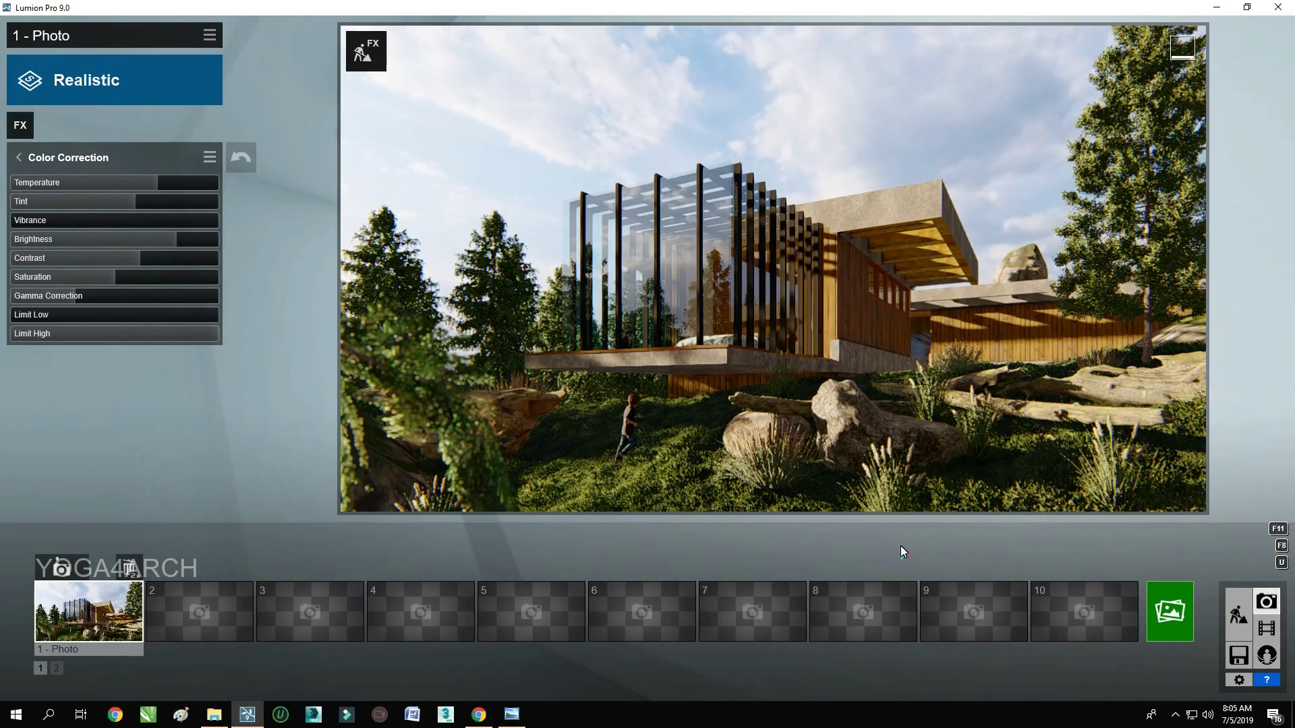
left_click(1238, 614)
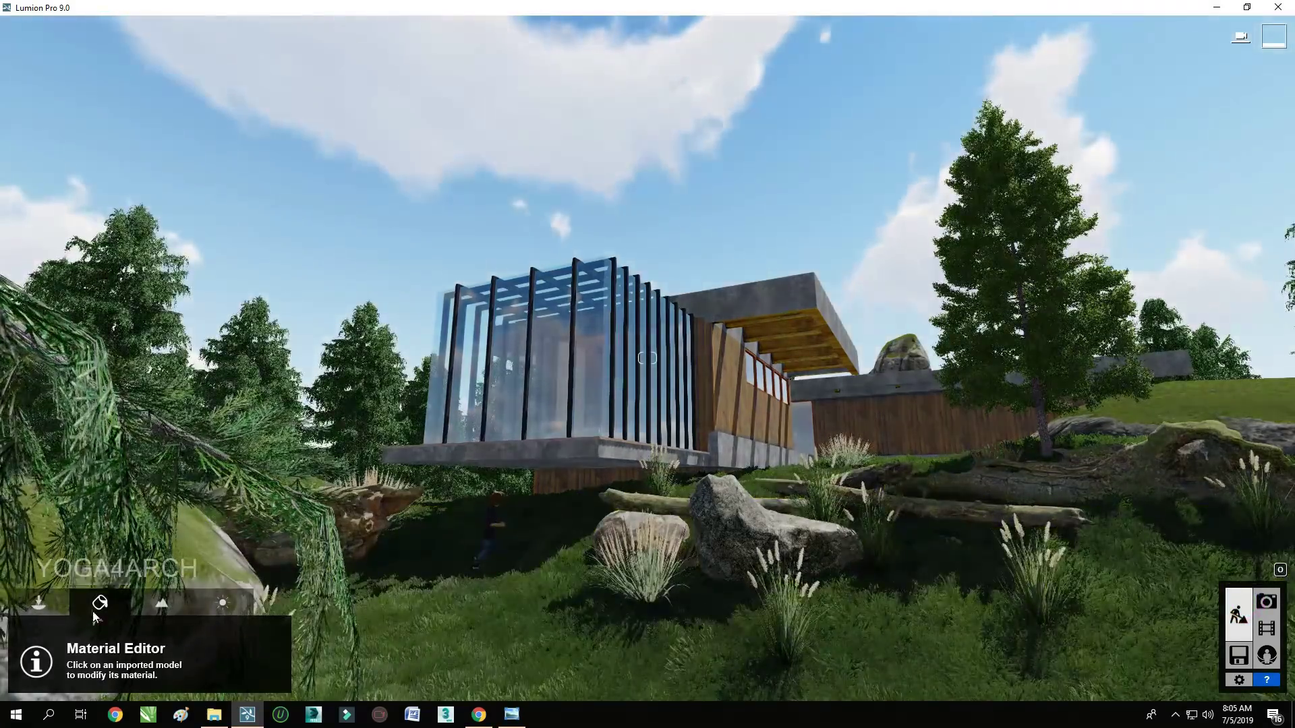
Place standing pigeons from the birds library along the roof edge
left_click(39, 603)
left_click(174, 639)
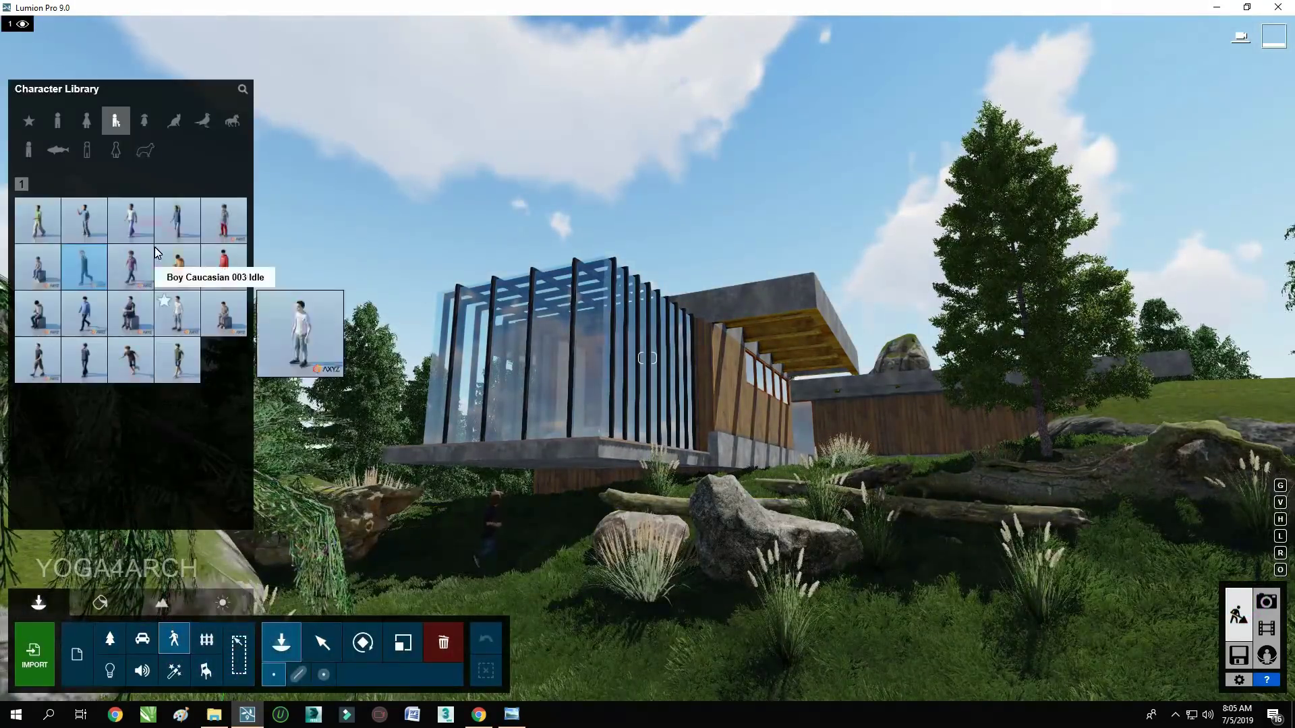
left_click(205, 119)
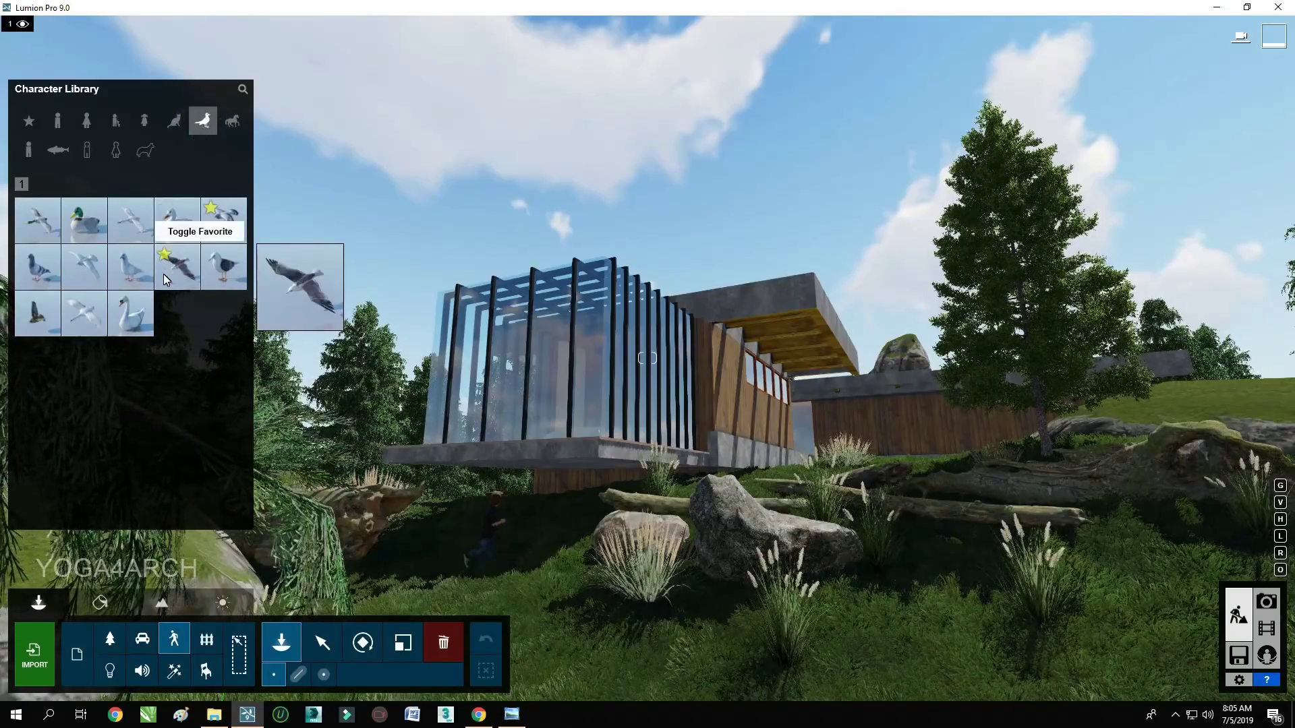
key("w")
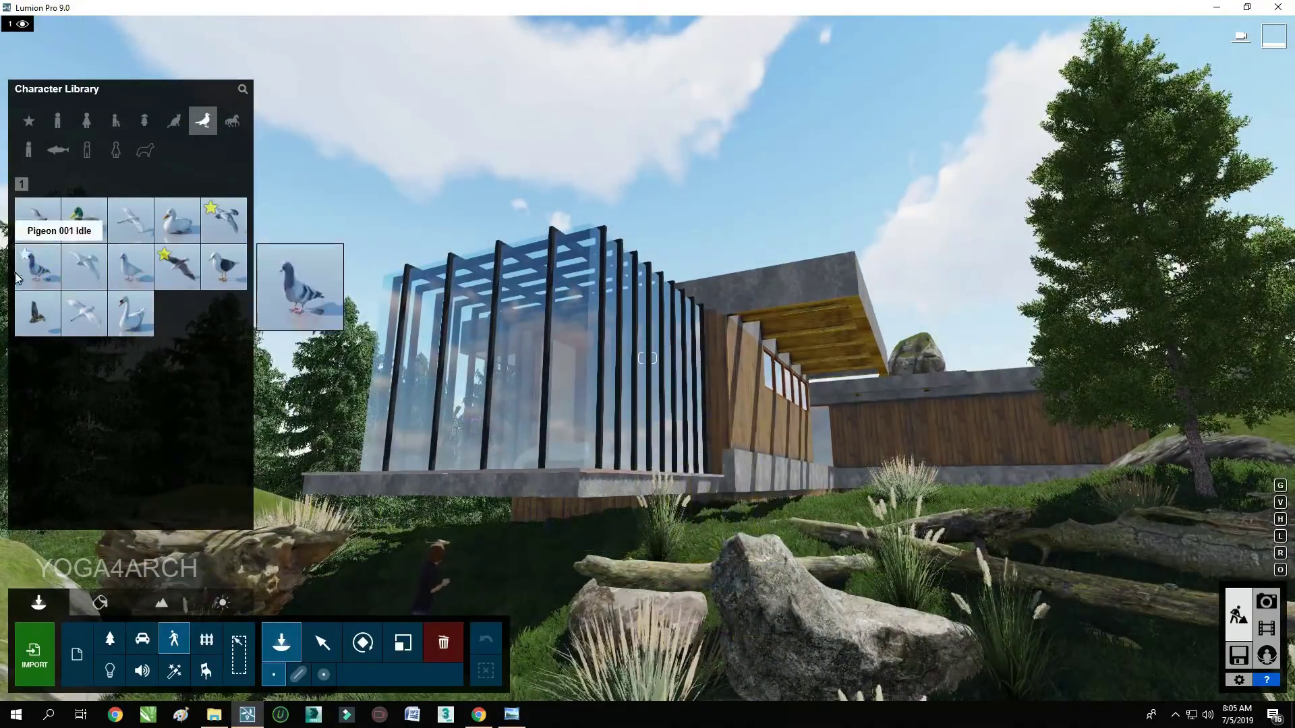
left_click(30, 270)
left_click(659, 529)
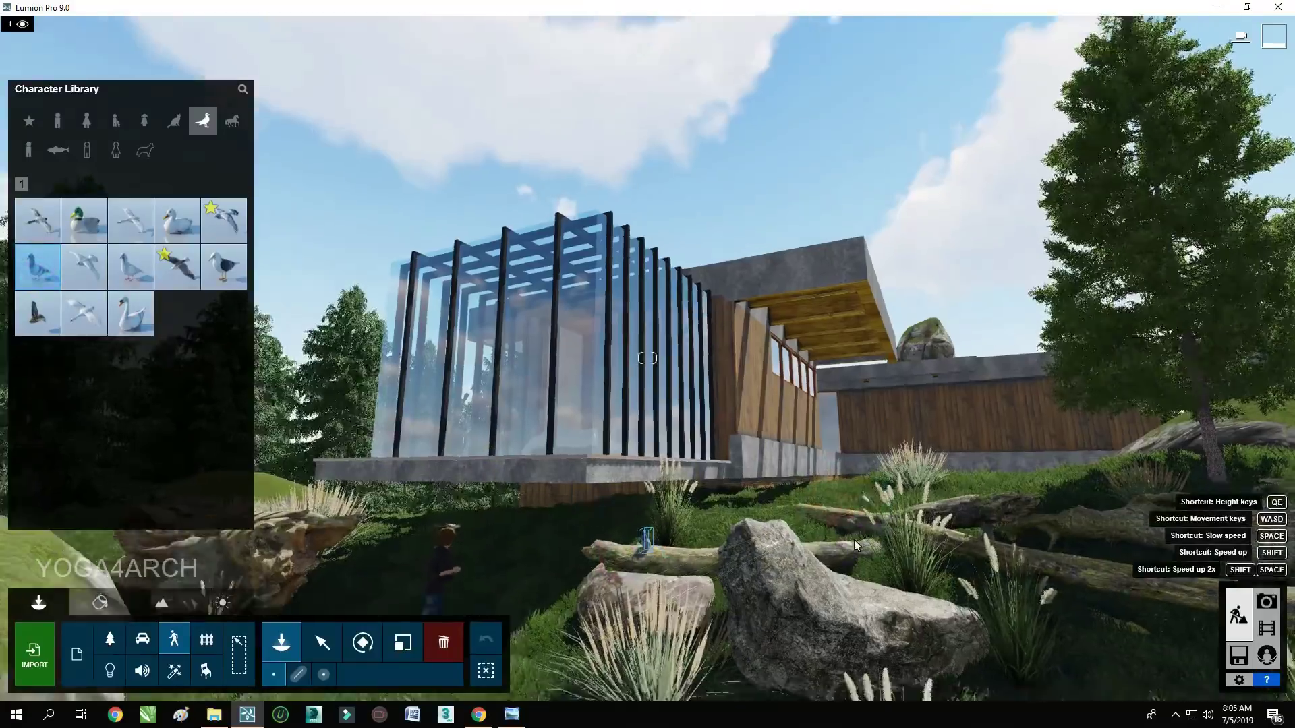
key("q")
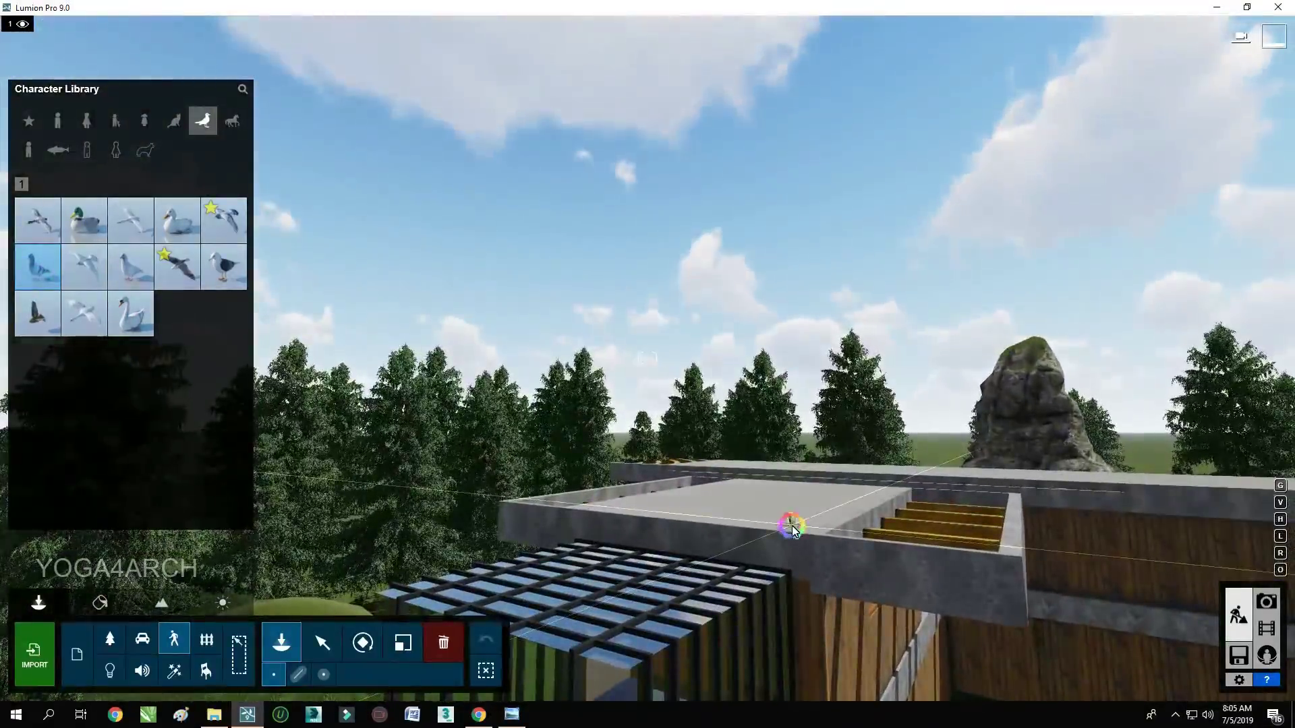
left_click(792, 529)
left_click(1013, 526)
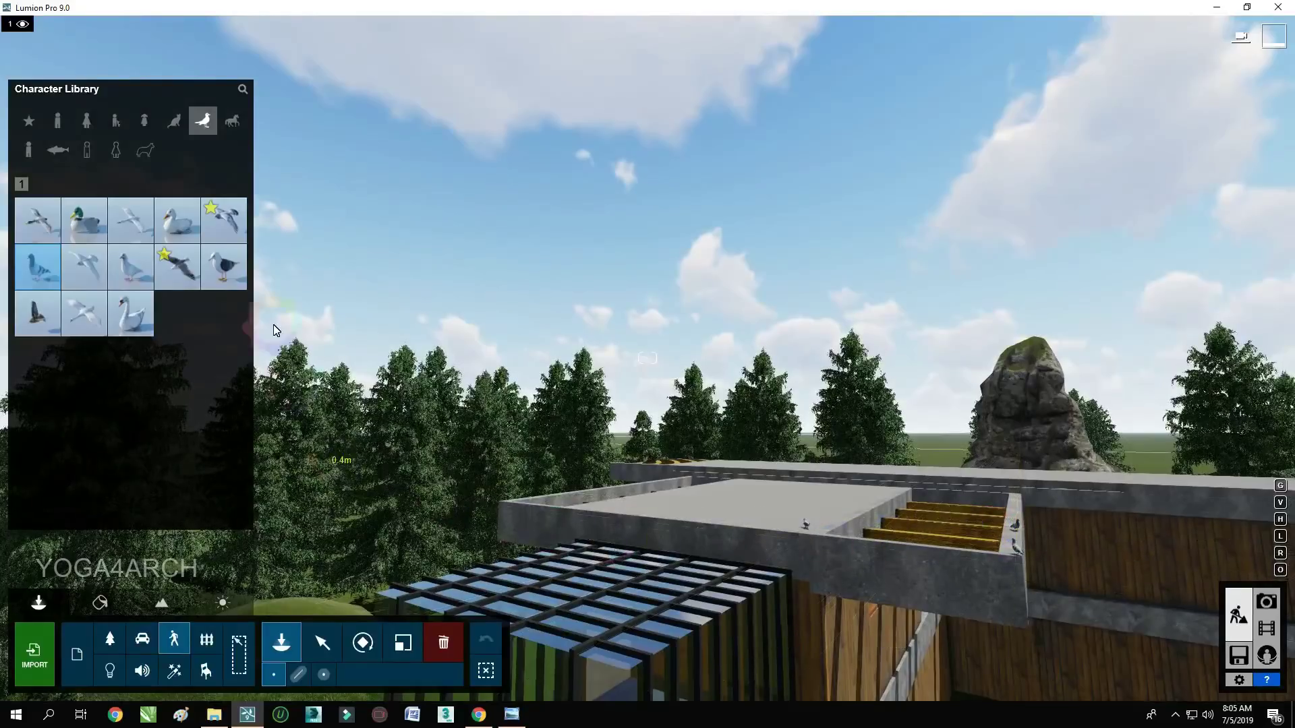
Place seven Pigeon 001 Flying birds and lift them high above the roof
left_click(228, 216)
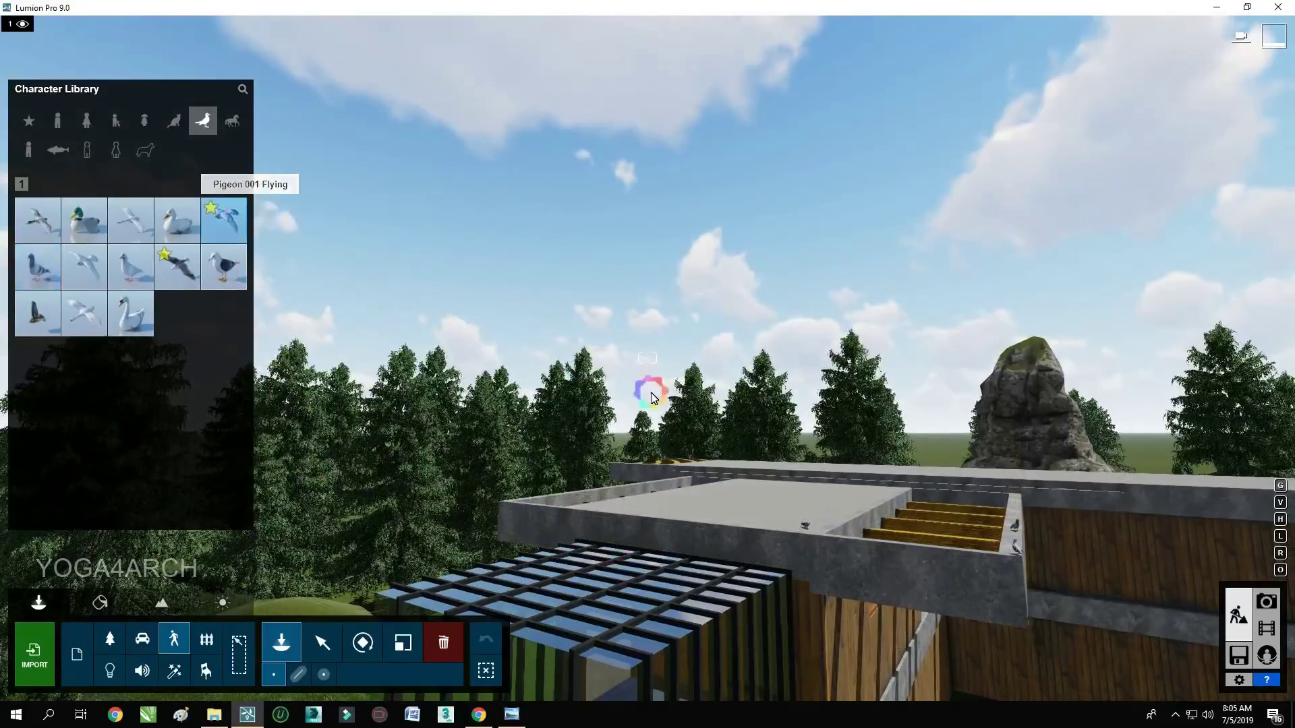
left_click(794, 488)
left_click(322, 643)
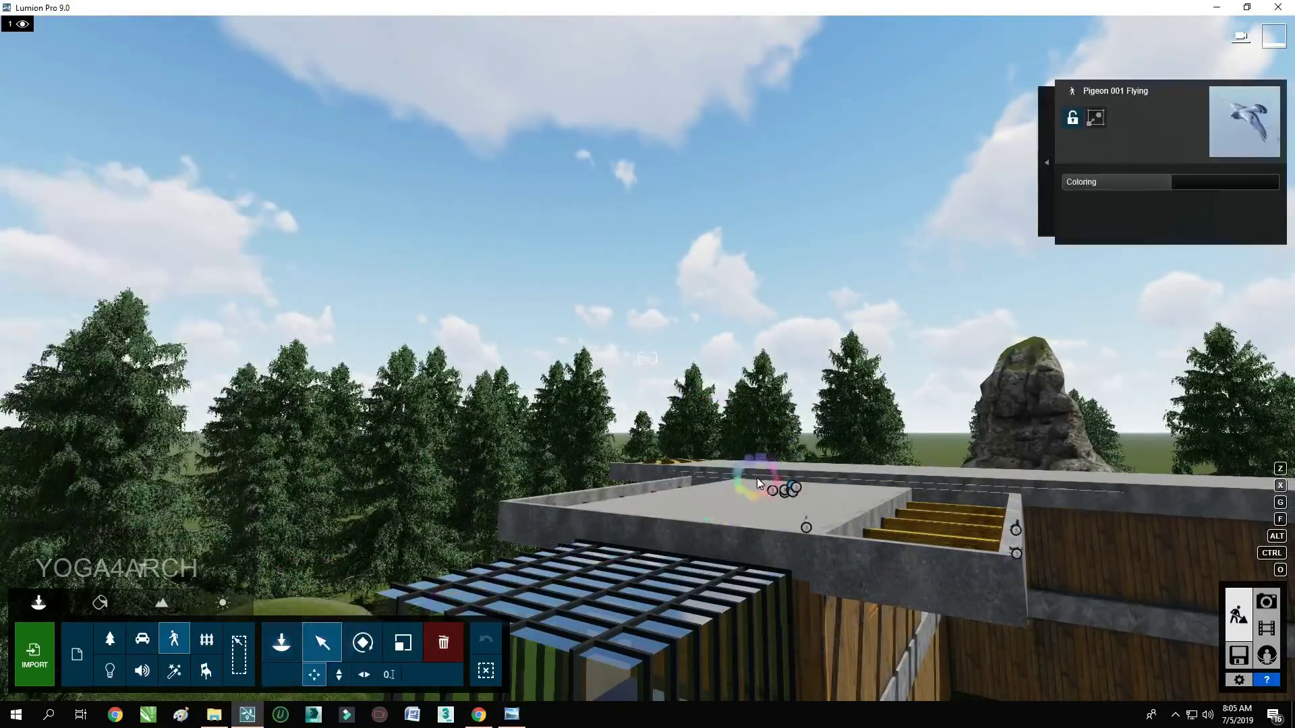
left_click(1095, 118)
left_click(338, 674)
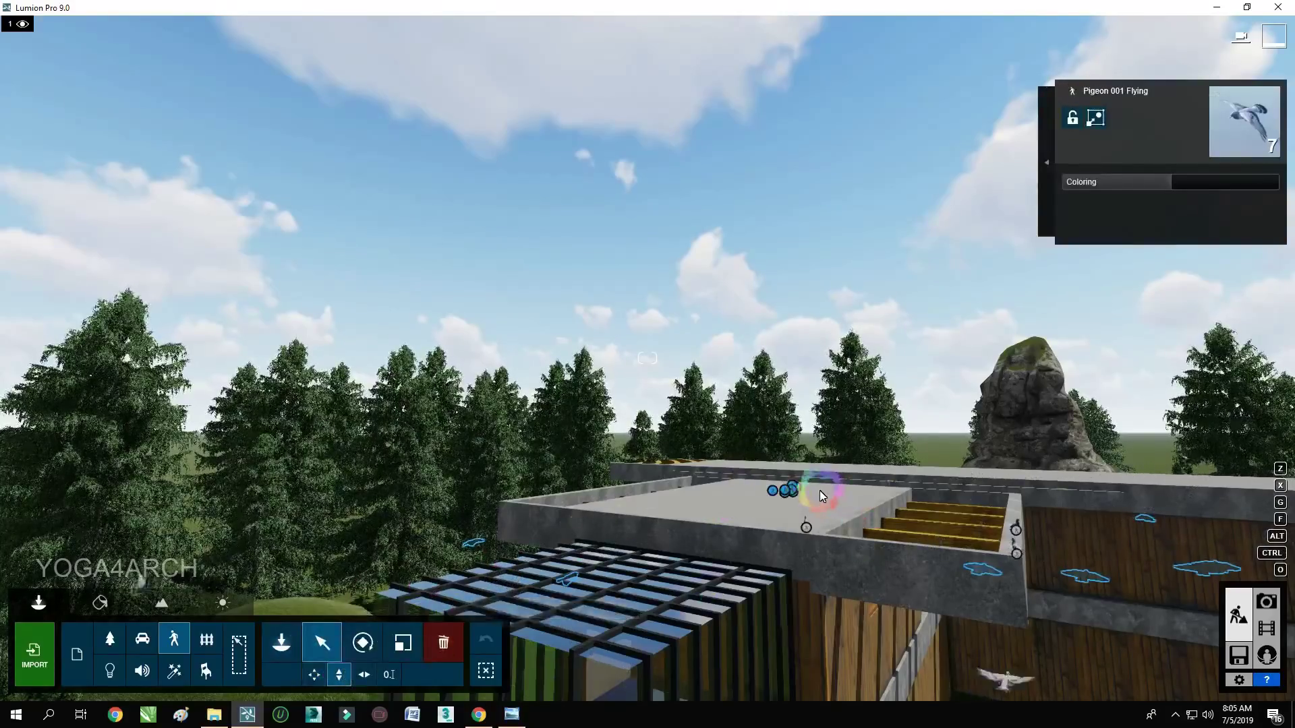
left_click_drag(782, 489, 776, 237)
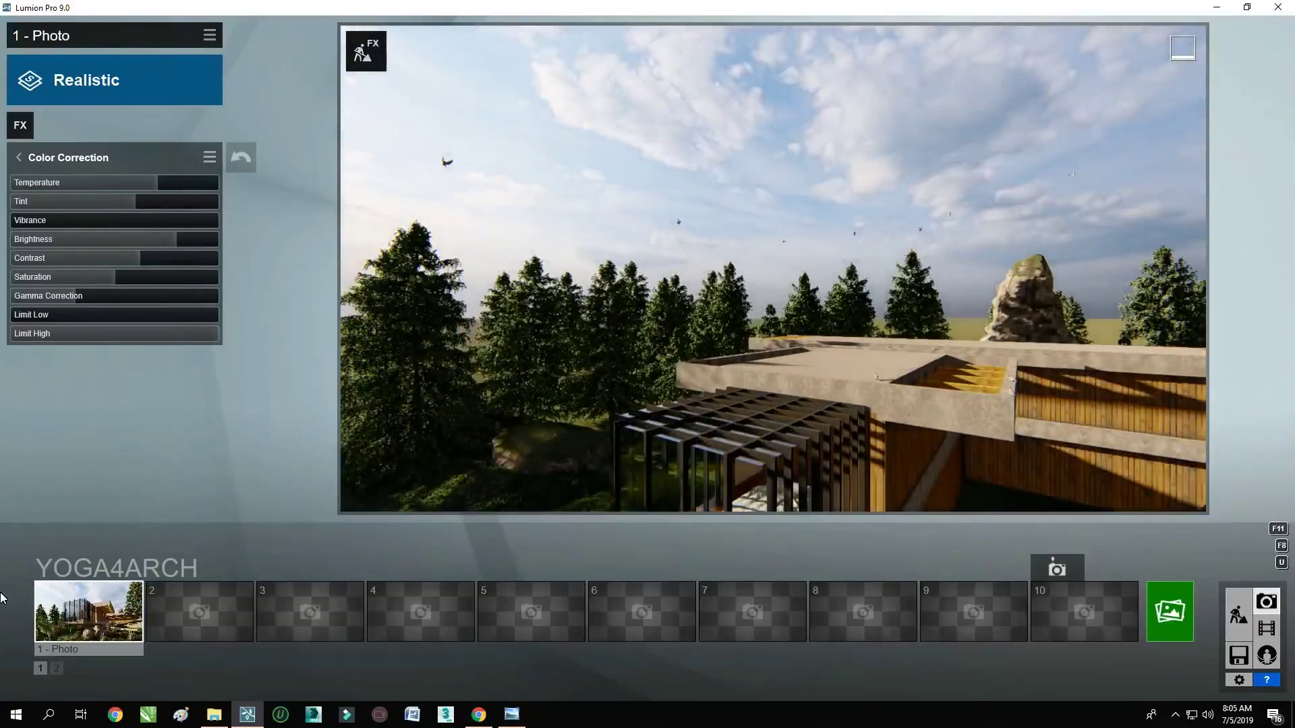
left_click(74, 617)
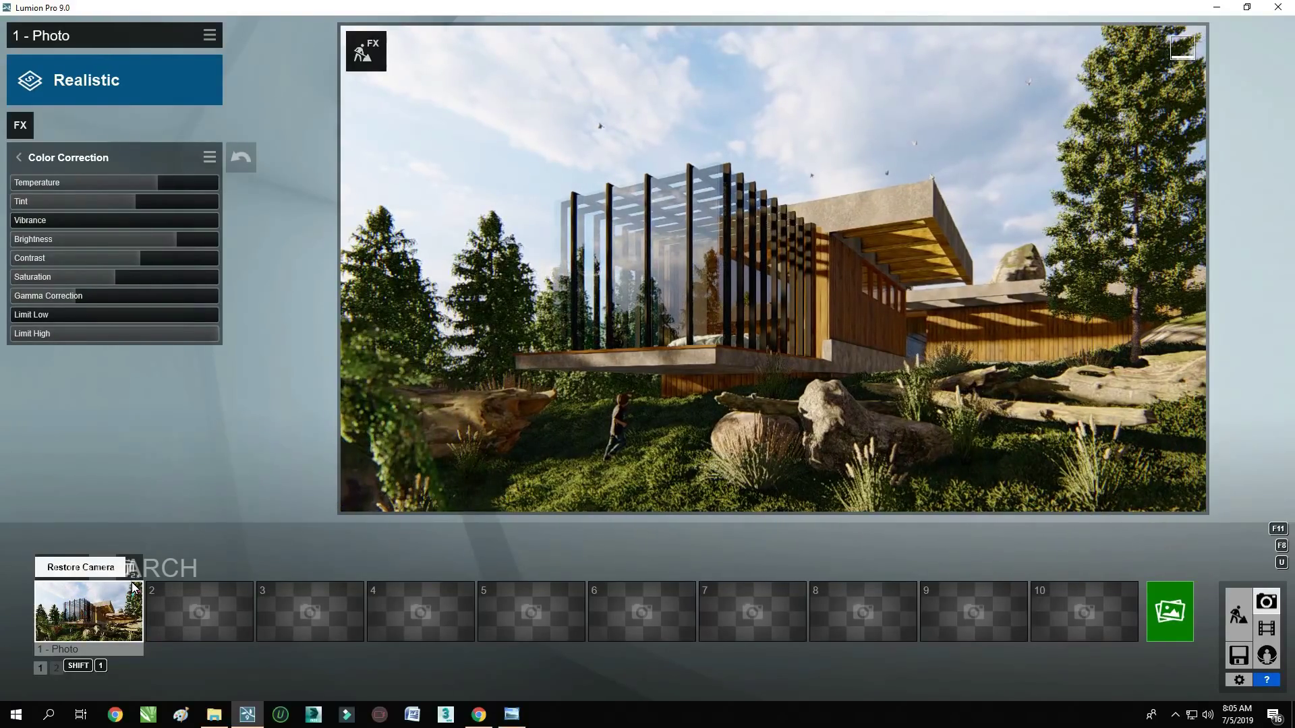
Move Photo 1's camera closer to the house, lower it to 1.16m, and store it
key("w")
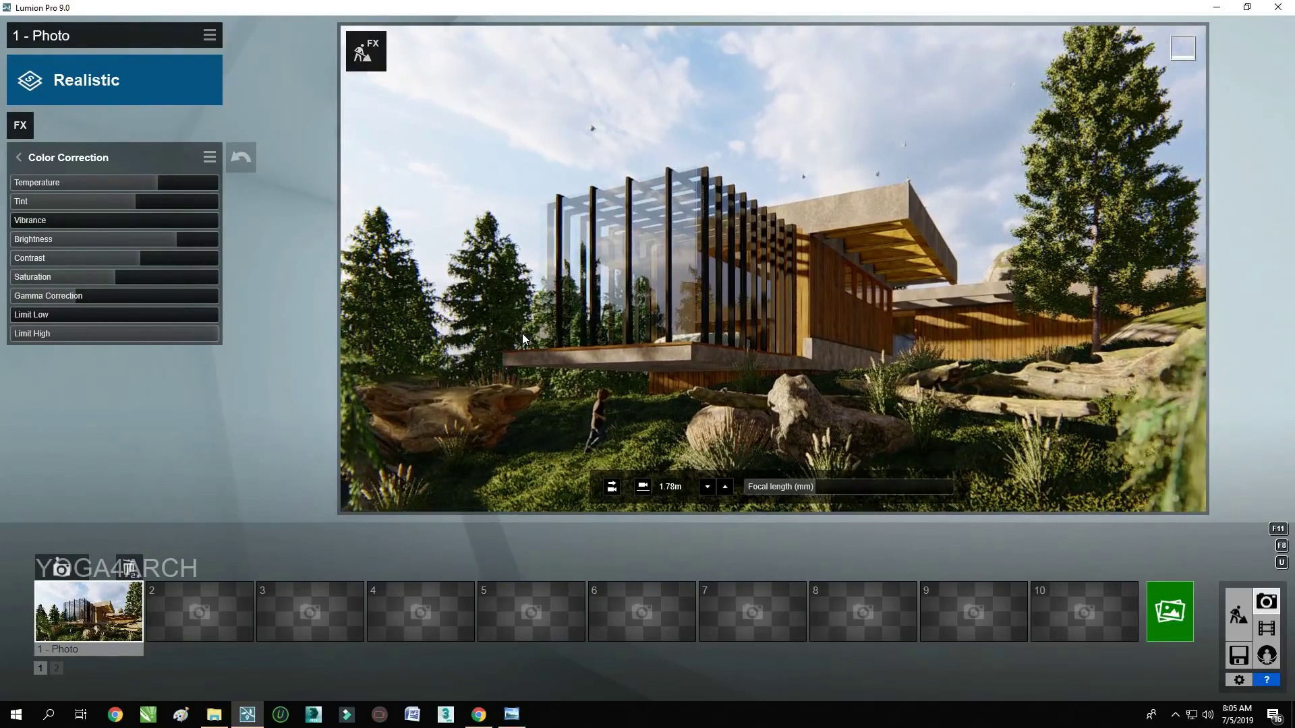
key("q")
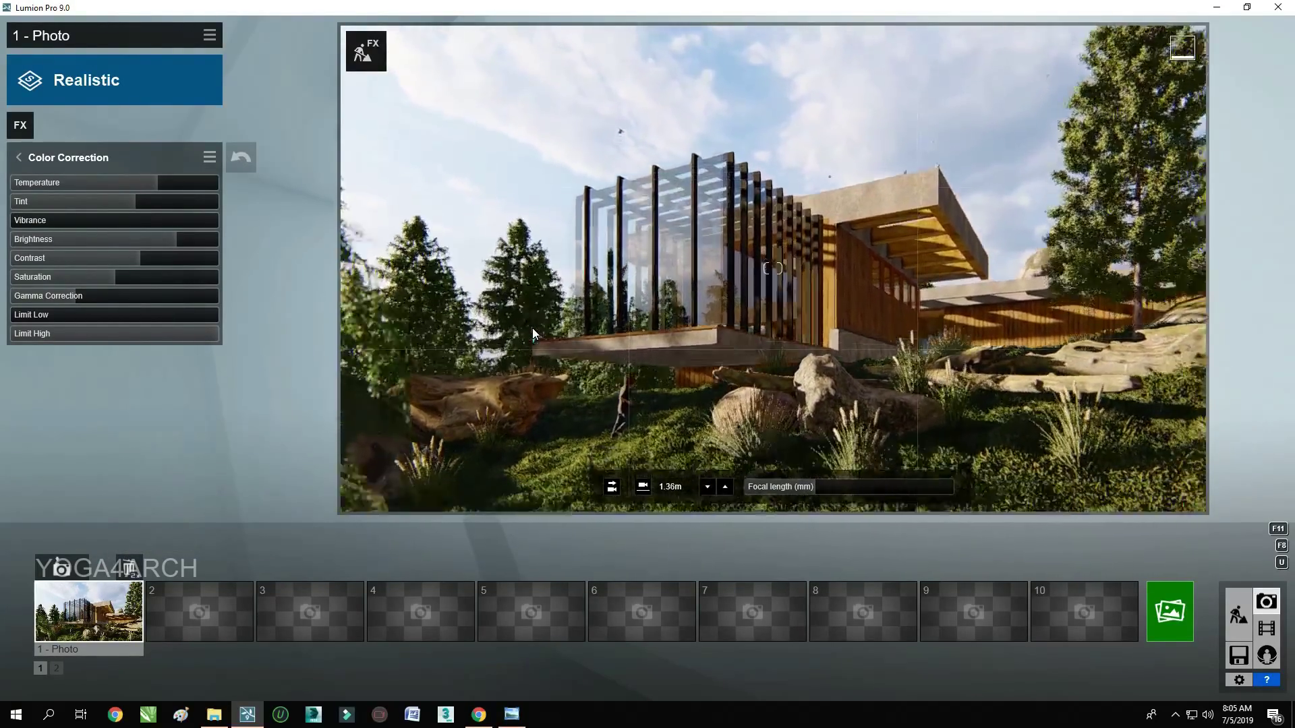
key("e")
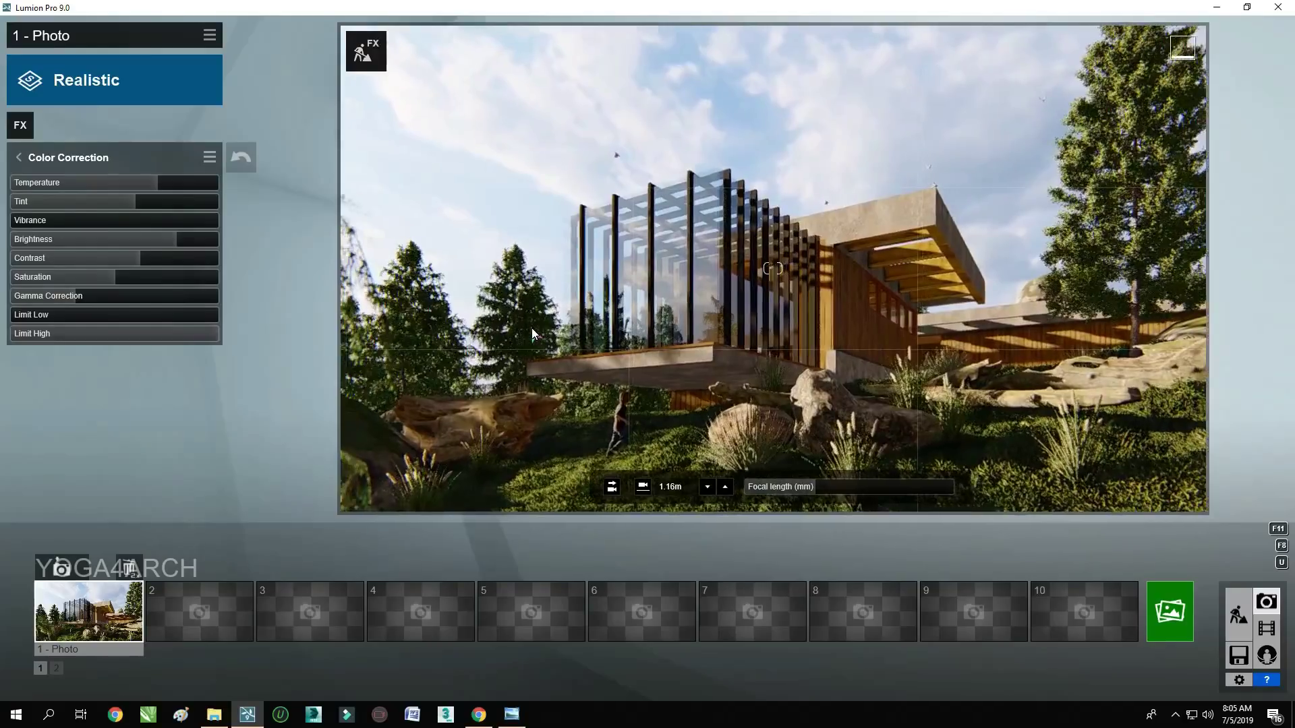
key("w")
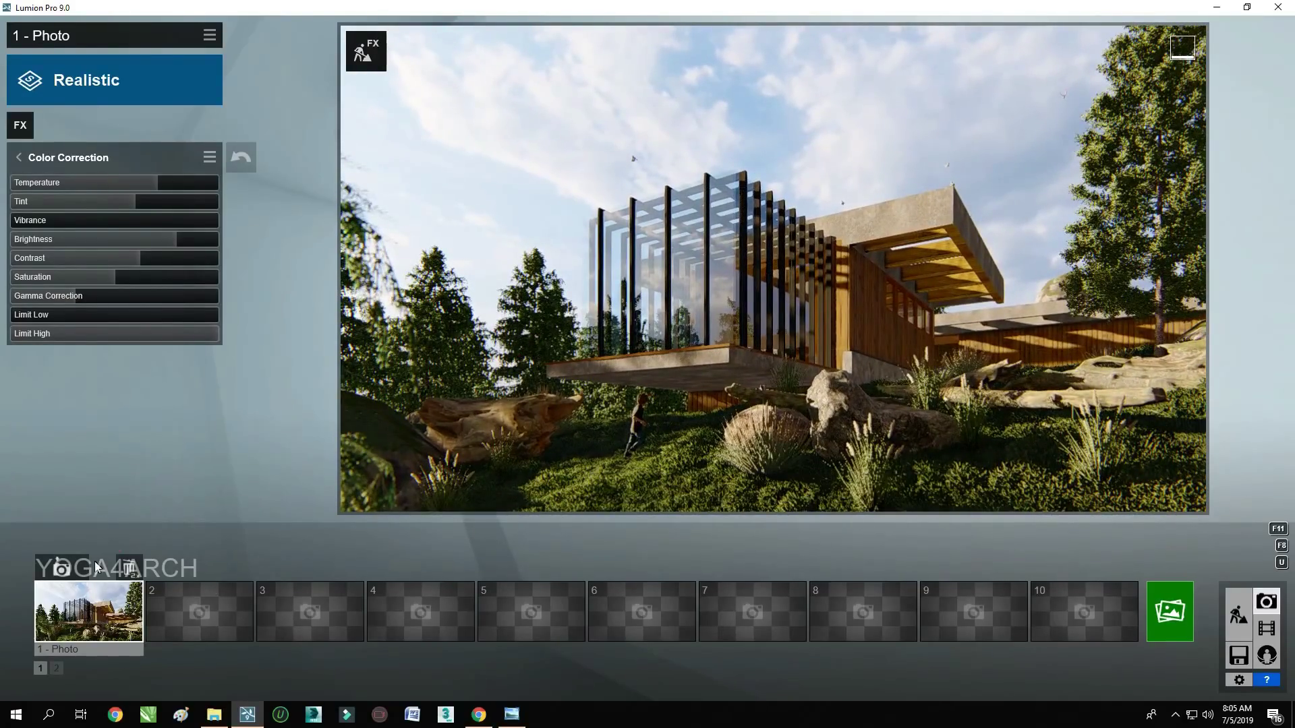
left_click(79, 567)
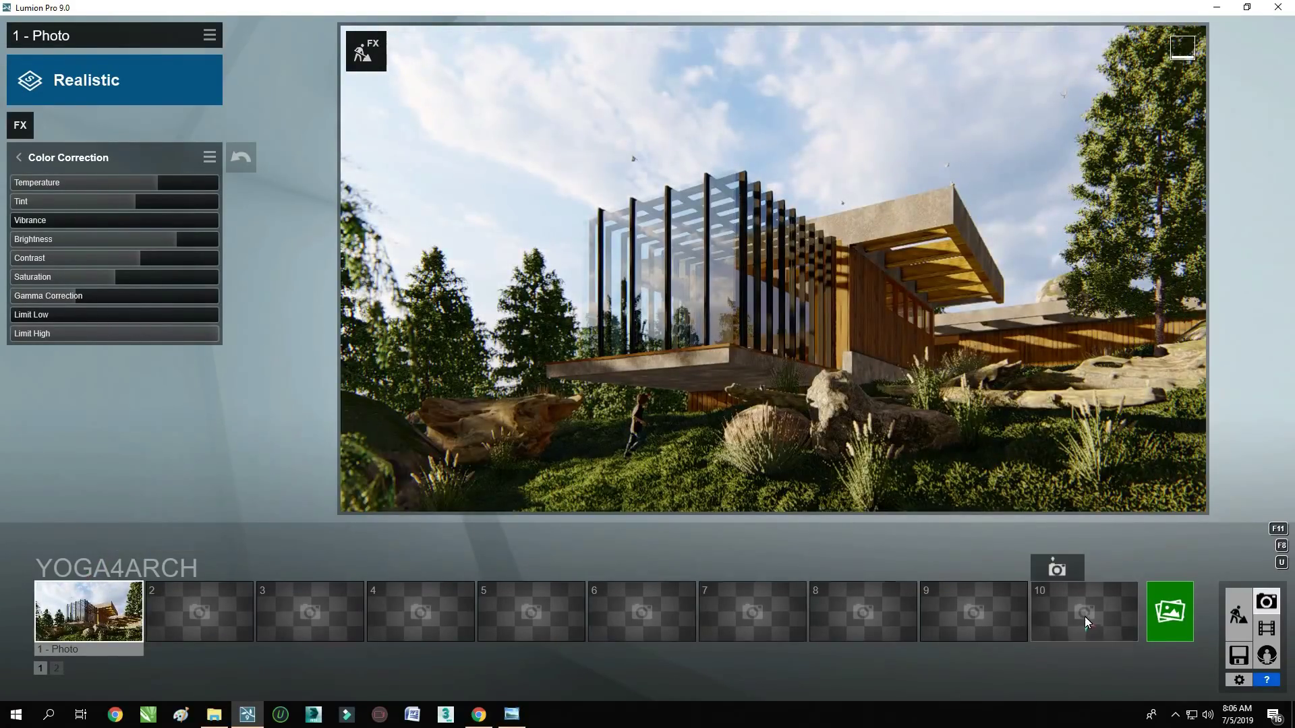
left_click(1165, 601)
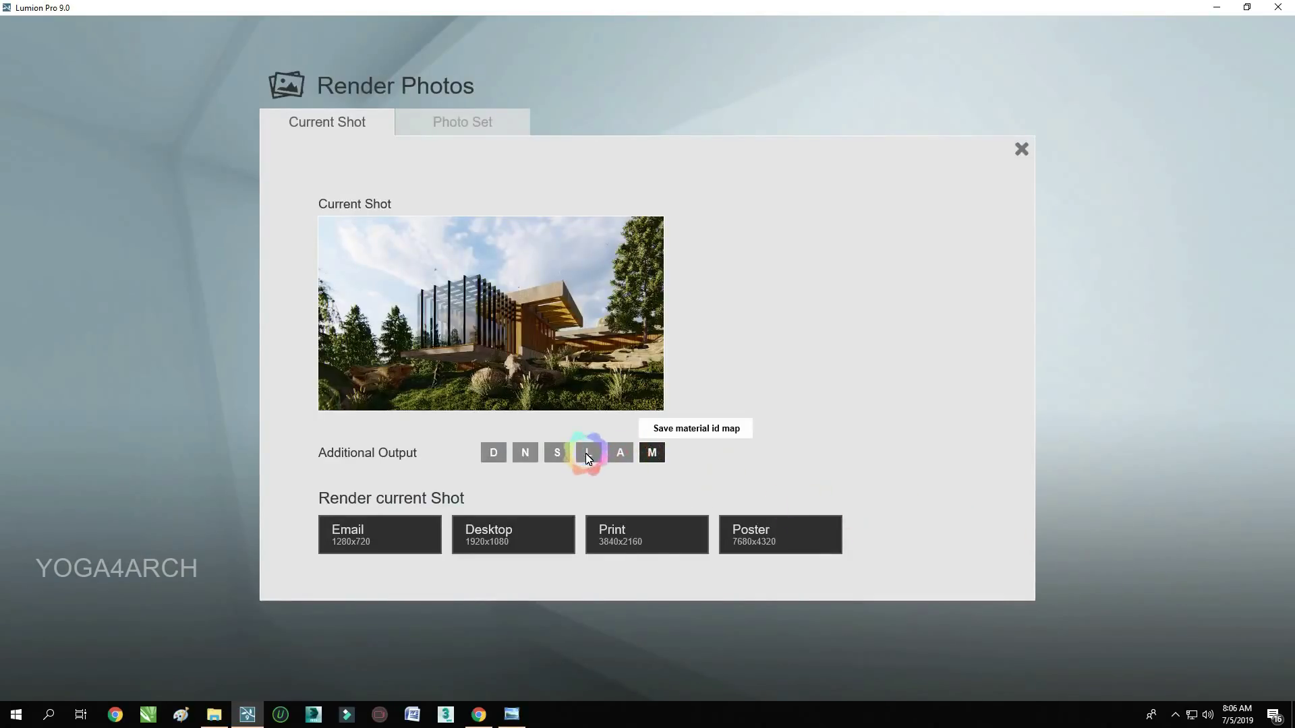
Render Photo 1 at Print size 3840x2160, saving the JPG into cover lumion 9
left_click(637, 540)
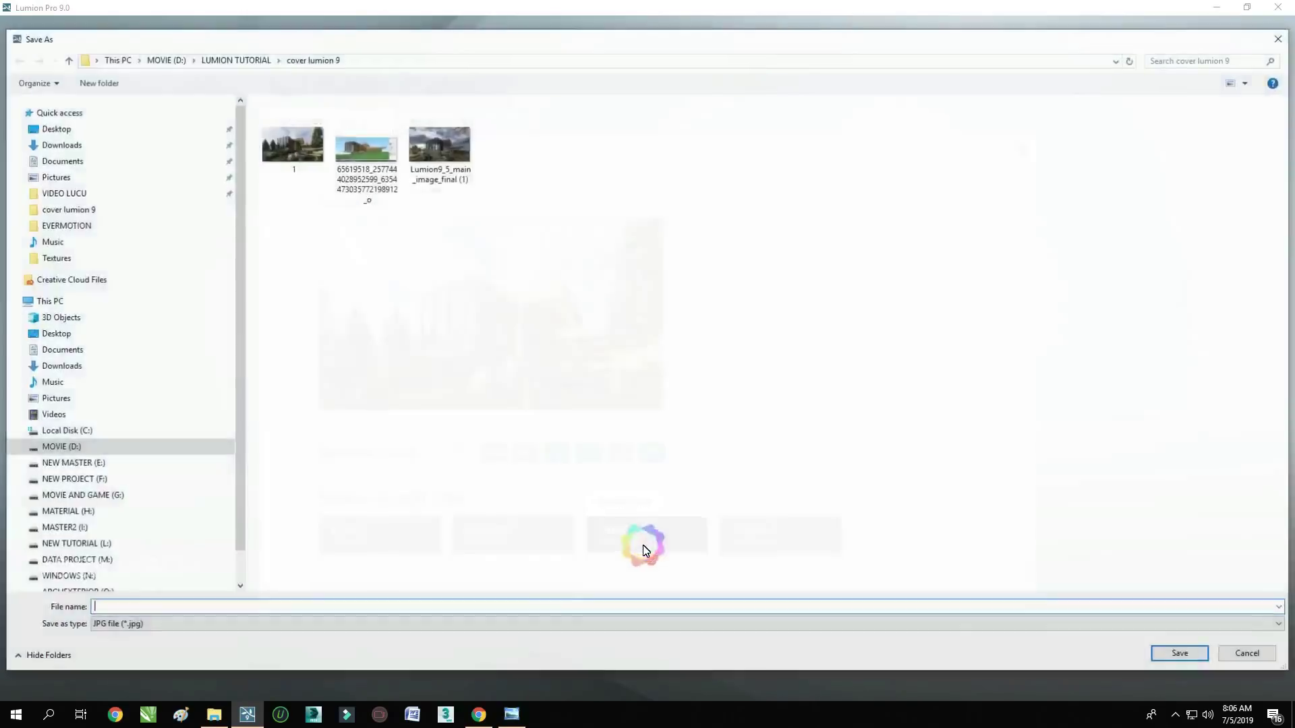
left_click(1186, 655)
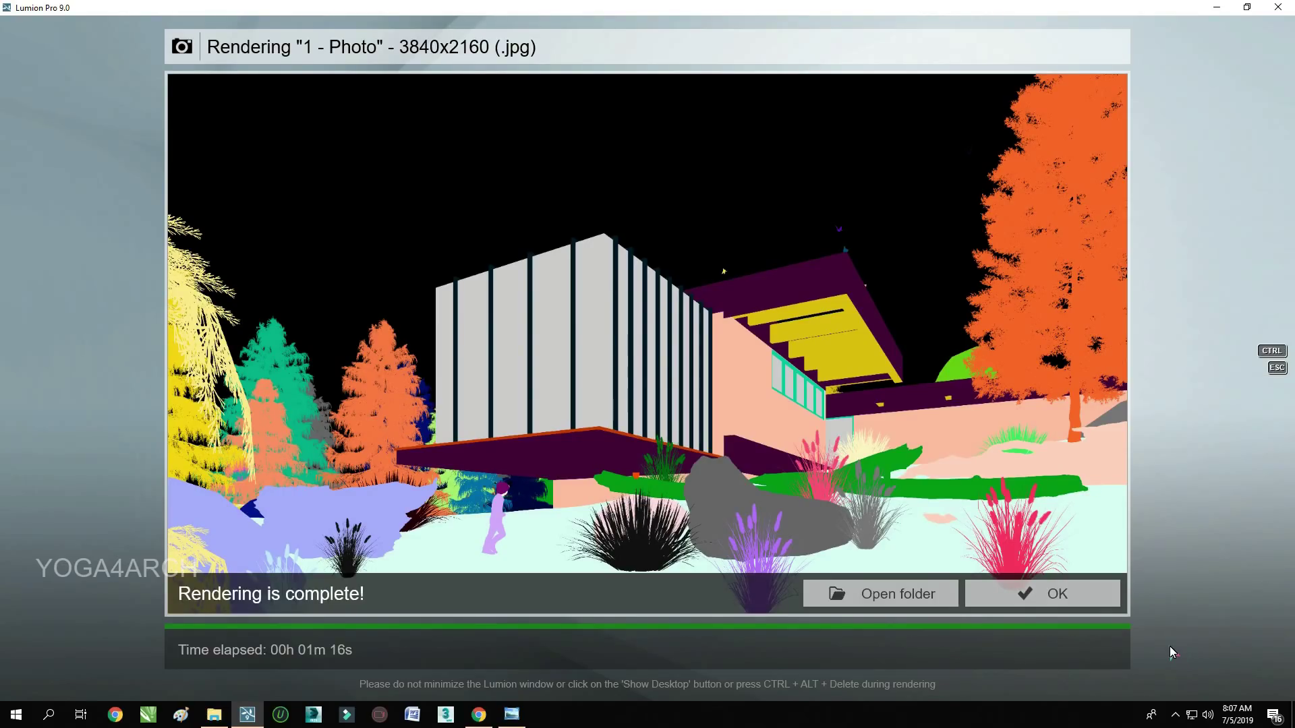
Open the output folder, view render s in Windows Photo Viewer, then close it
left_click(900, 601)
left_click(1048, 372)
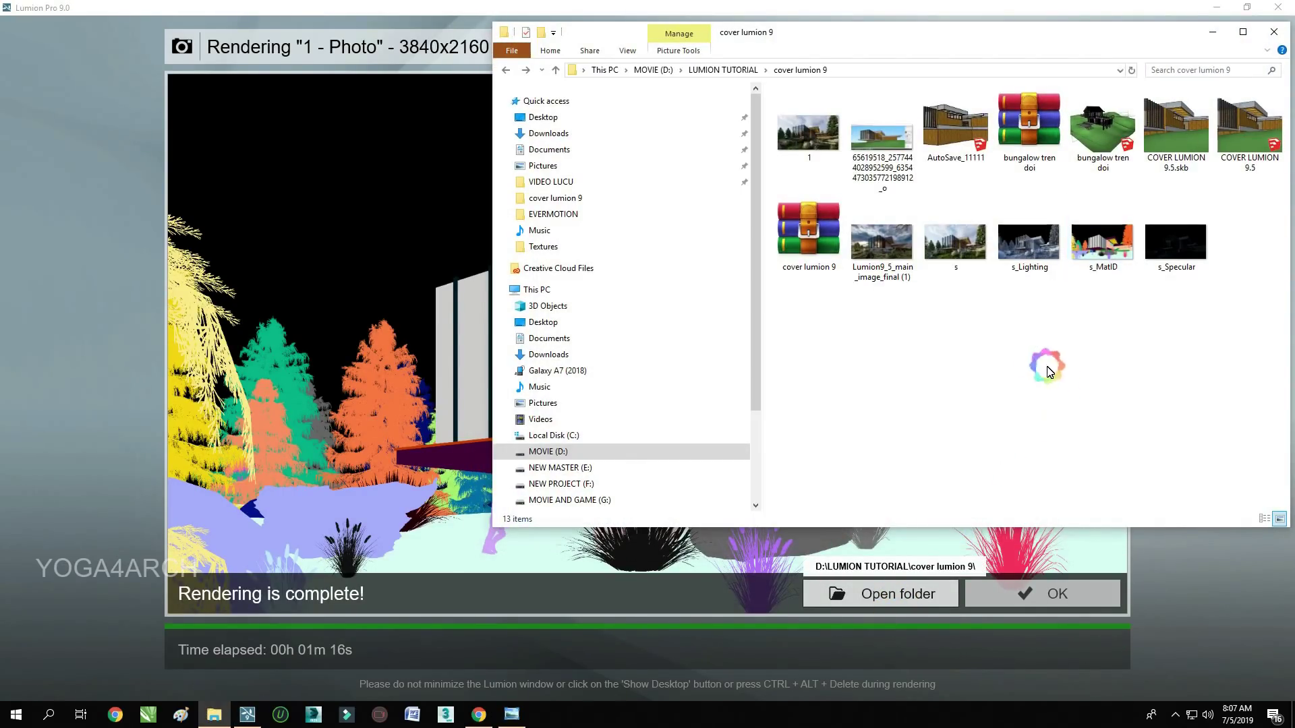
double_click(936, 263)
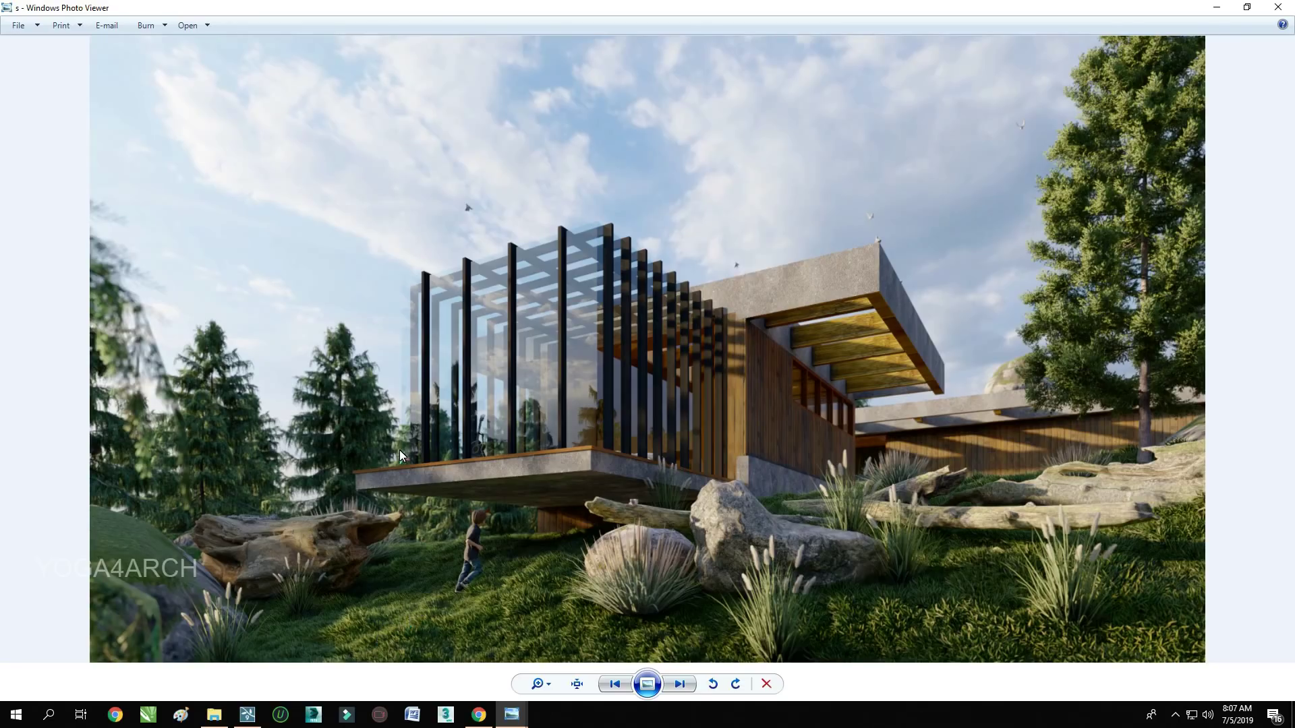
left_click(1286, 8)
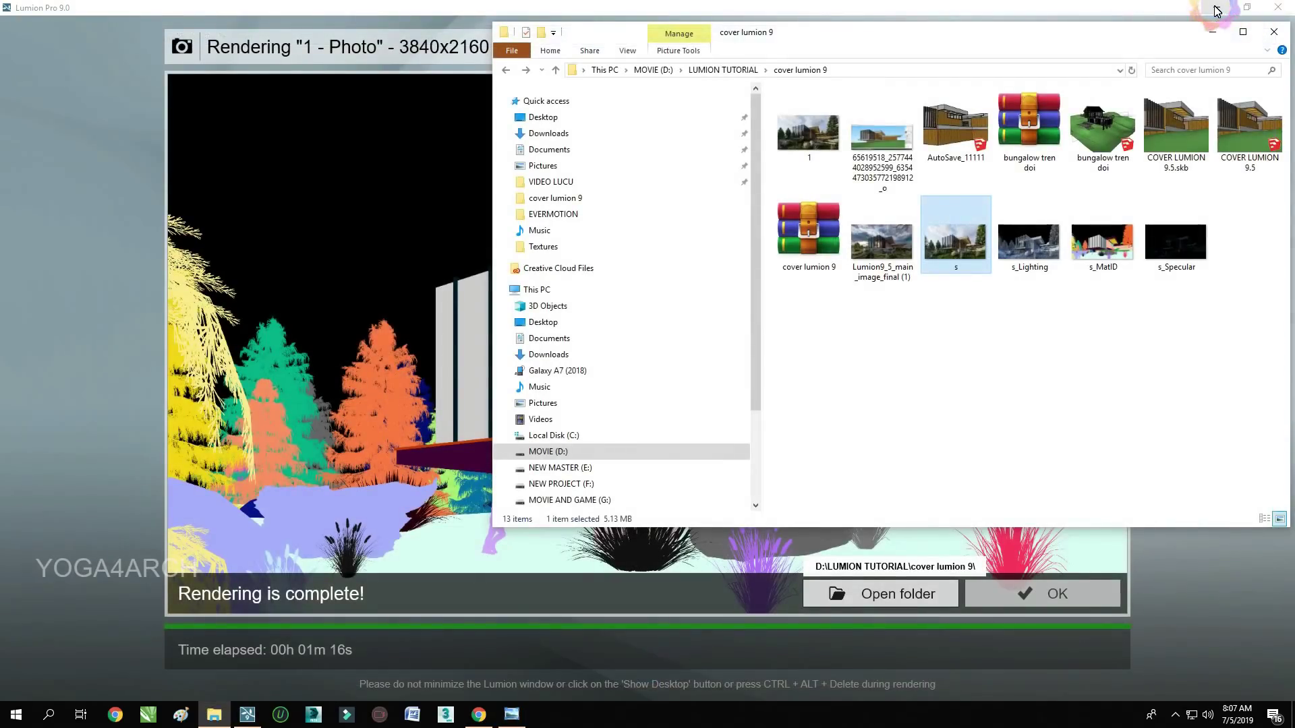
Close the finished render screen and return to build mode
left_click(1212, 32)
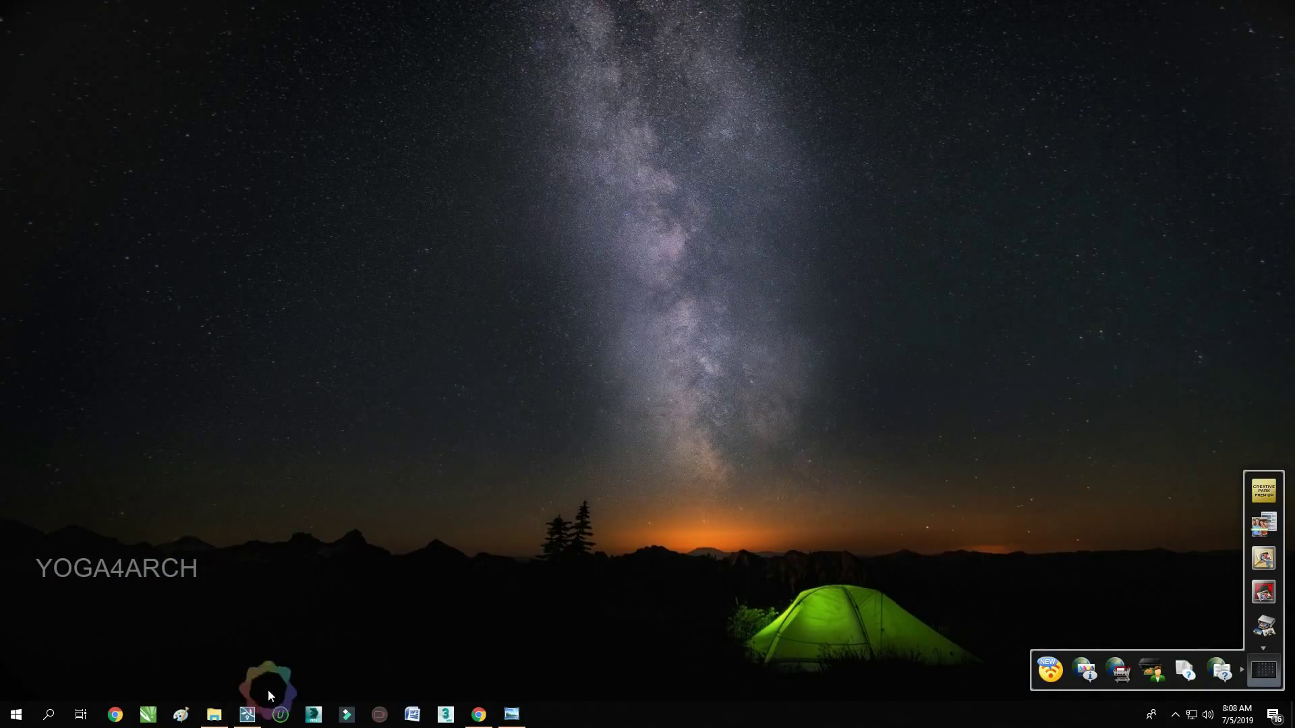
left_click(248, 714)
left_click(1019, 598)
left_click(1229, 605)
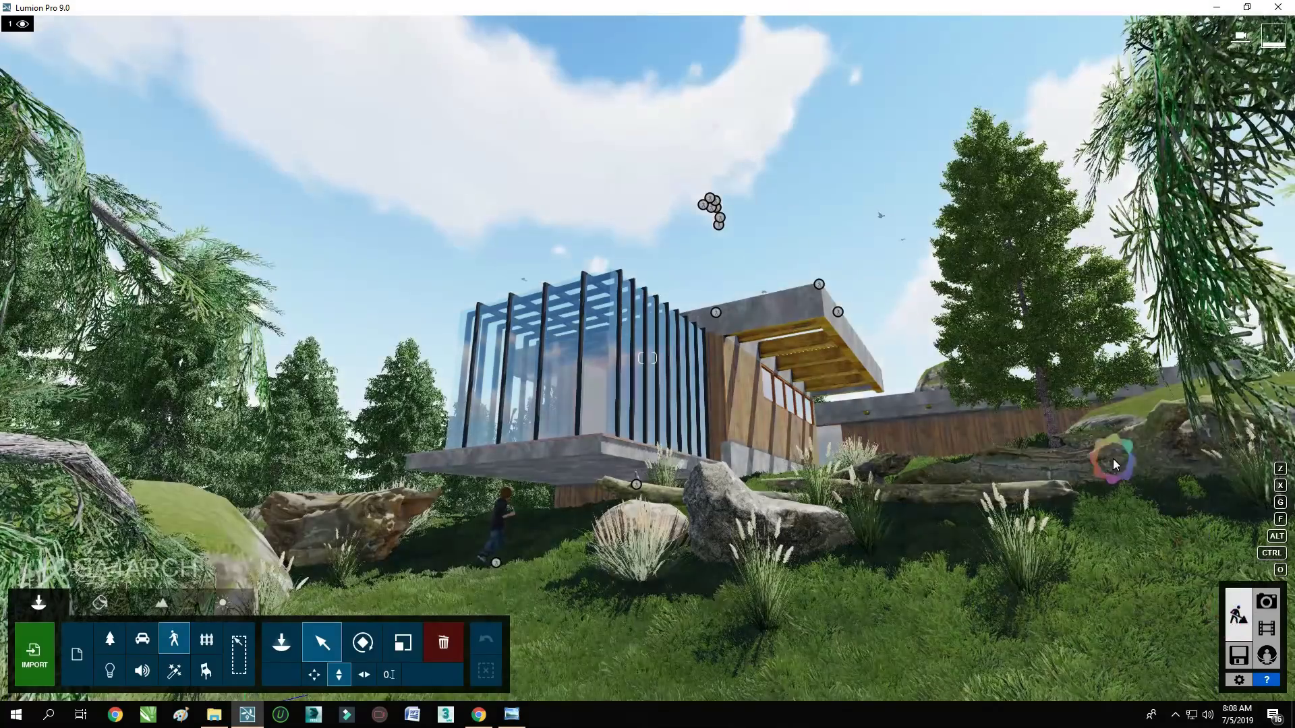
Pick the AlaskaCedar-L2 HQ conifer and plant one on the grassy rock
left_click(122, 647)
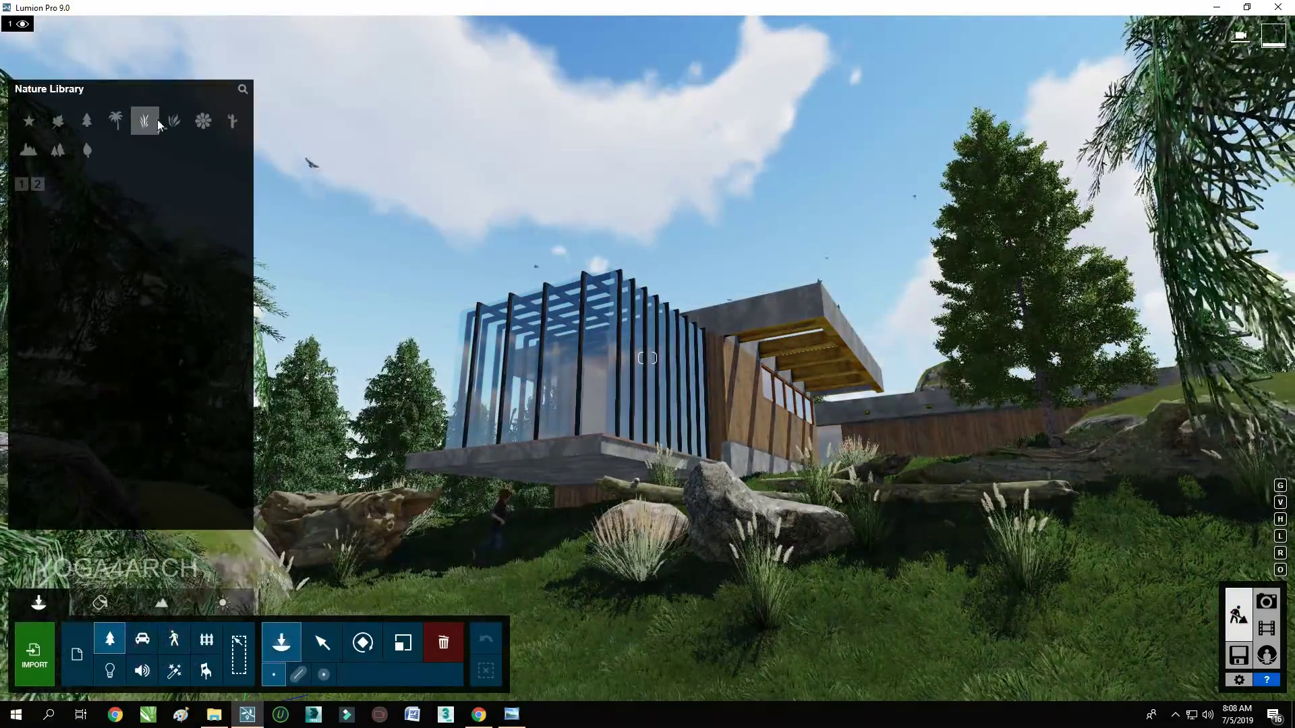
left_click(107, 133)
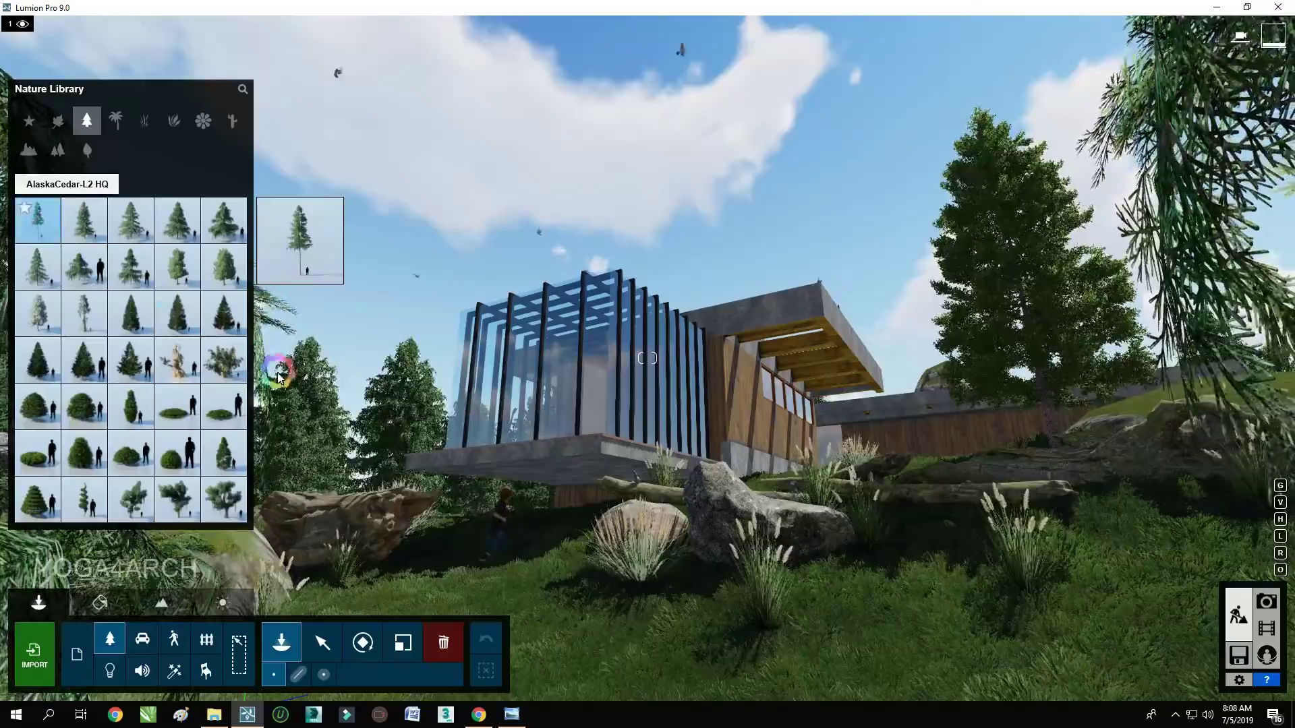
left_click(38, 220)
key("w")
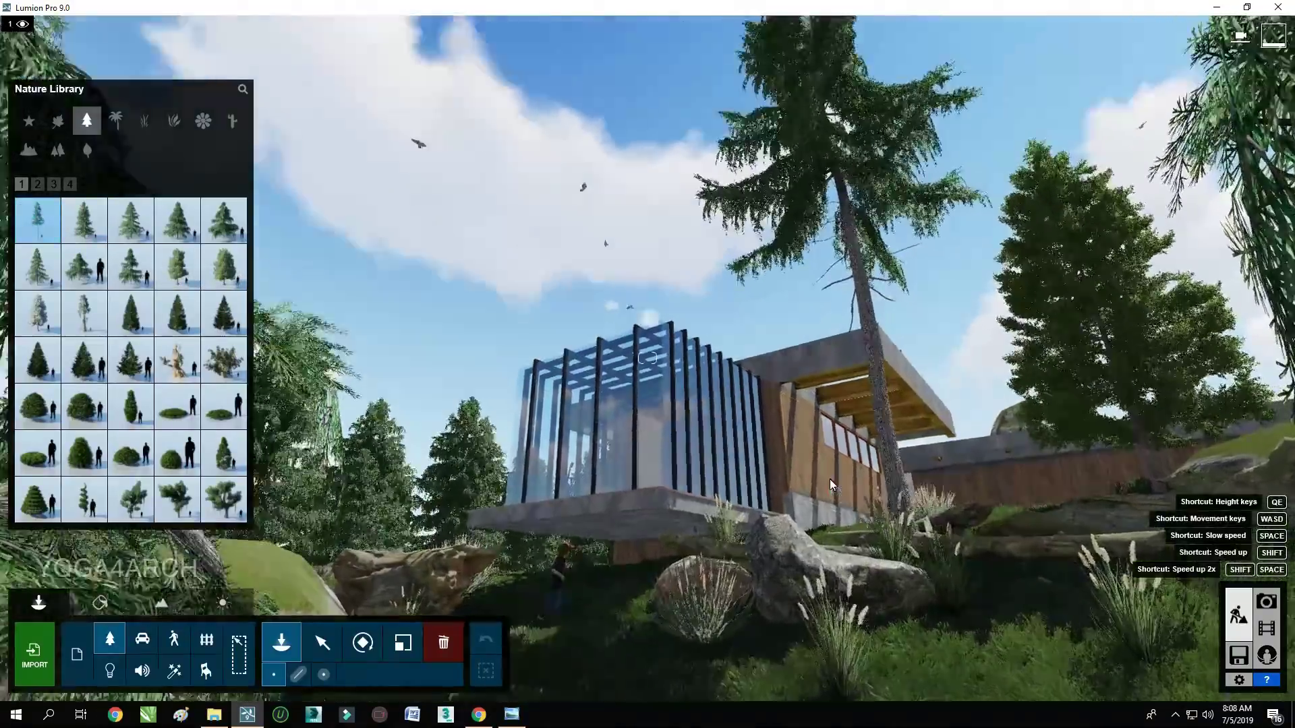
key("s")
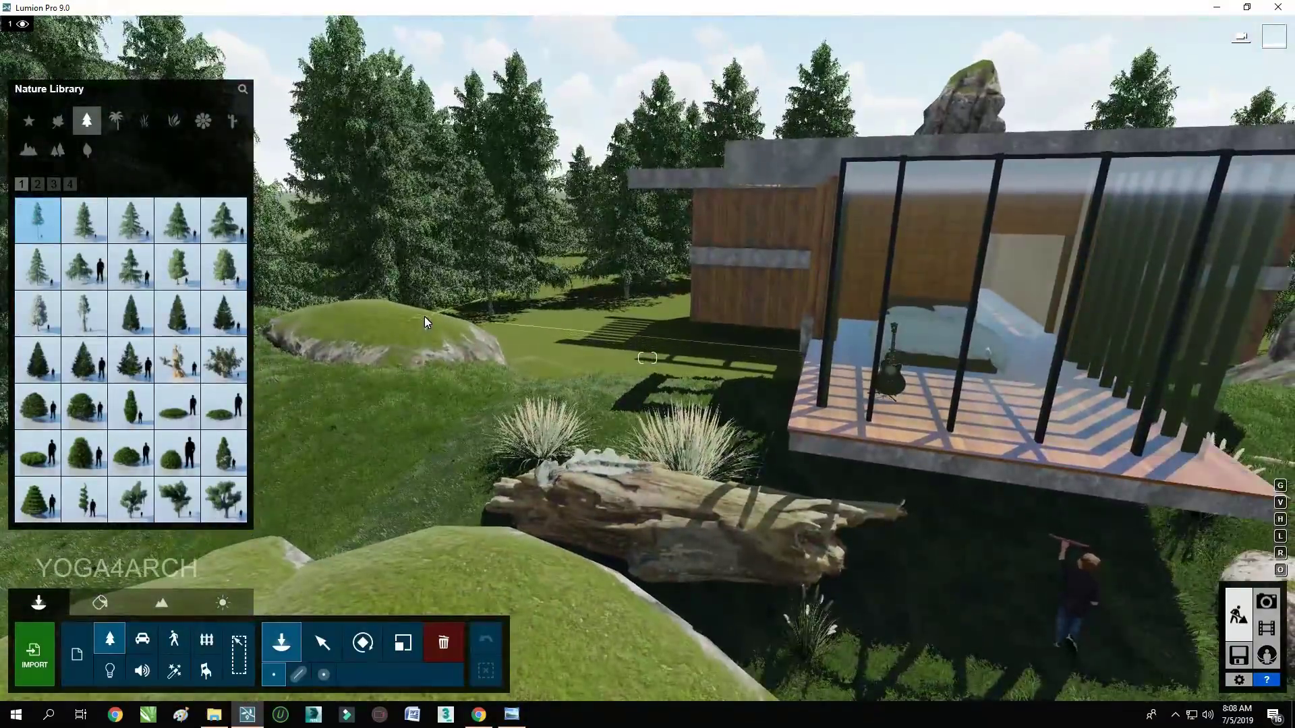
left_click(425, 374)
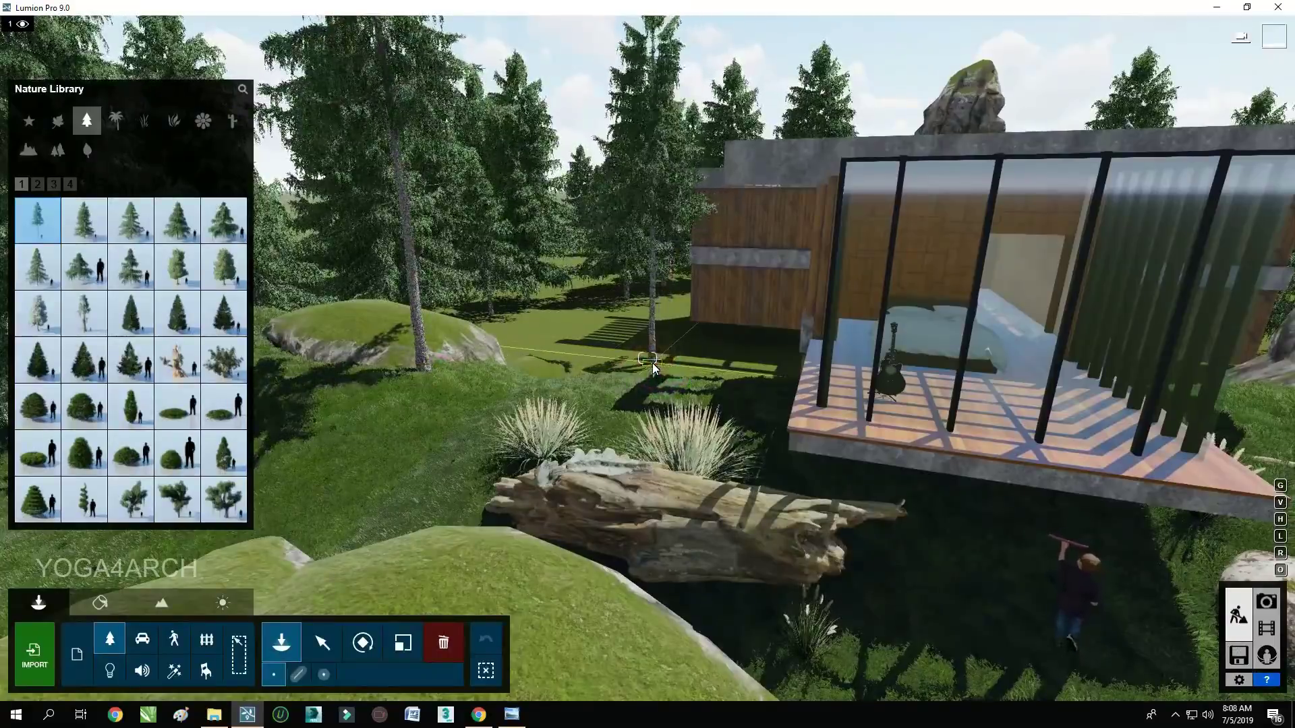
Plant two more cedars on the hill, then select one and shift its green hue
key("w")
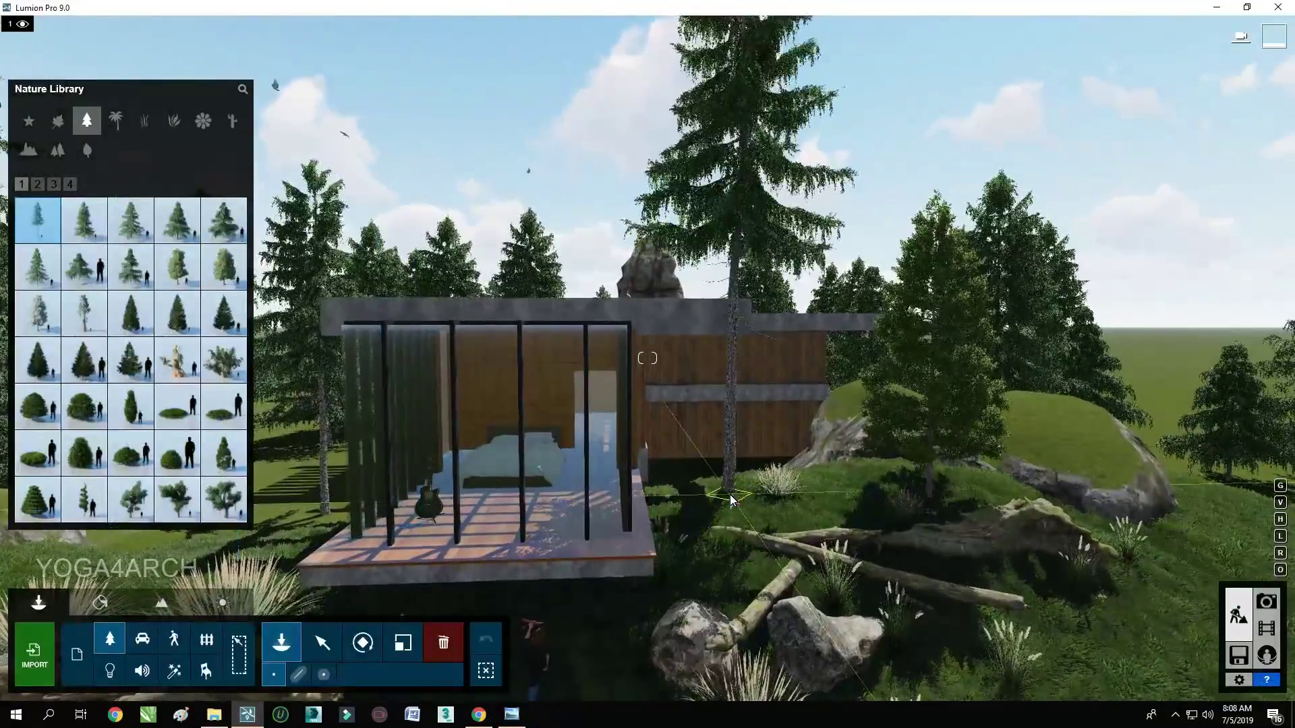
left_click(730, 492)
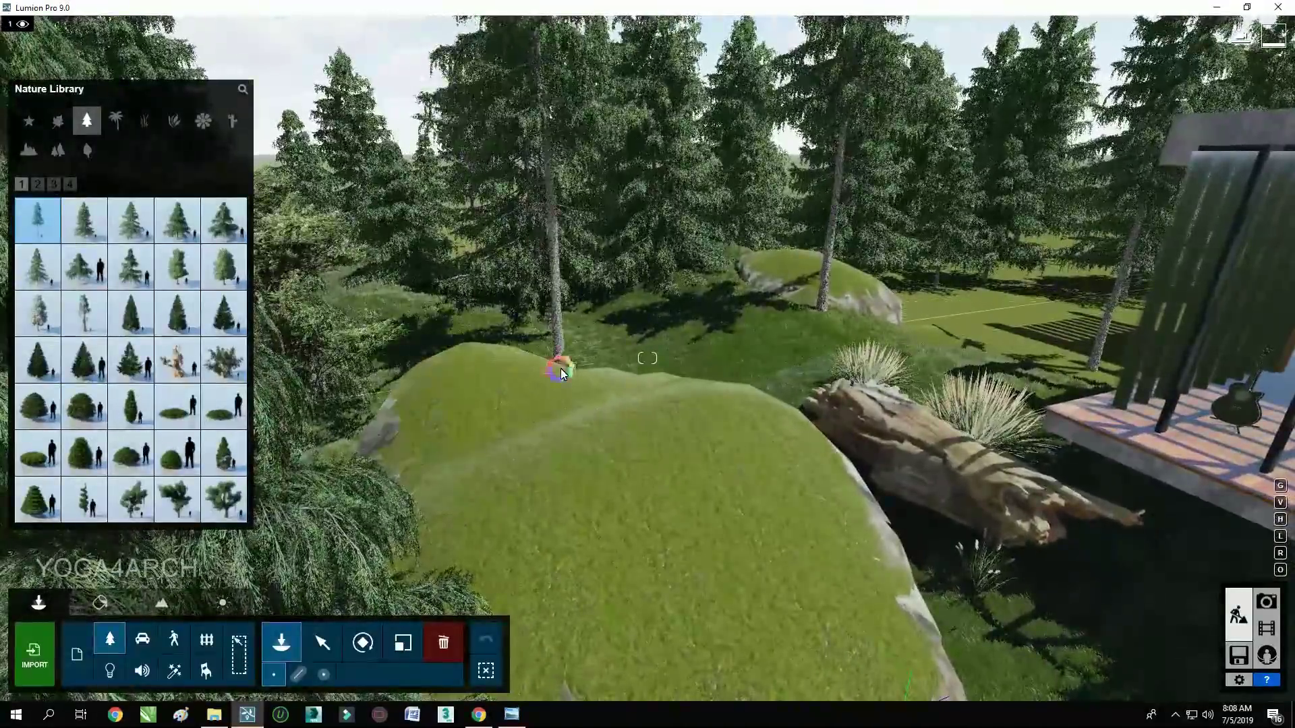
left_click(560, 368)
left_click(322, 642)
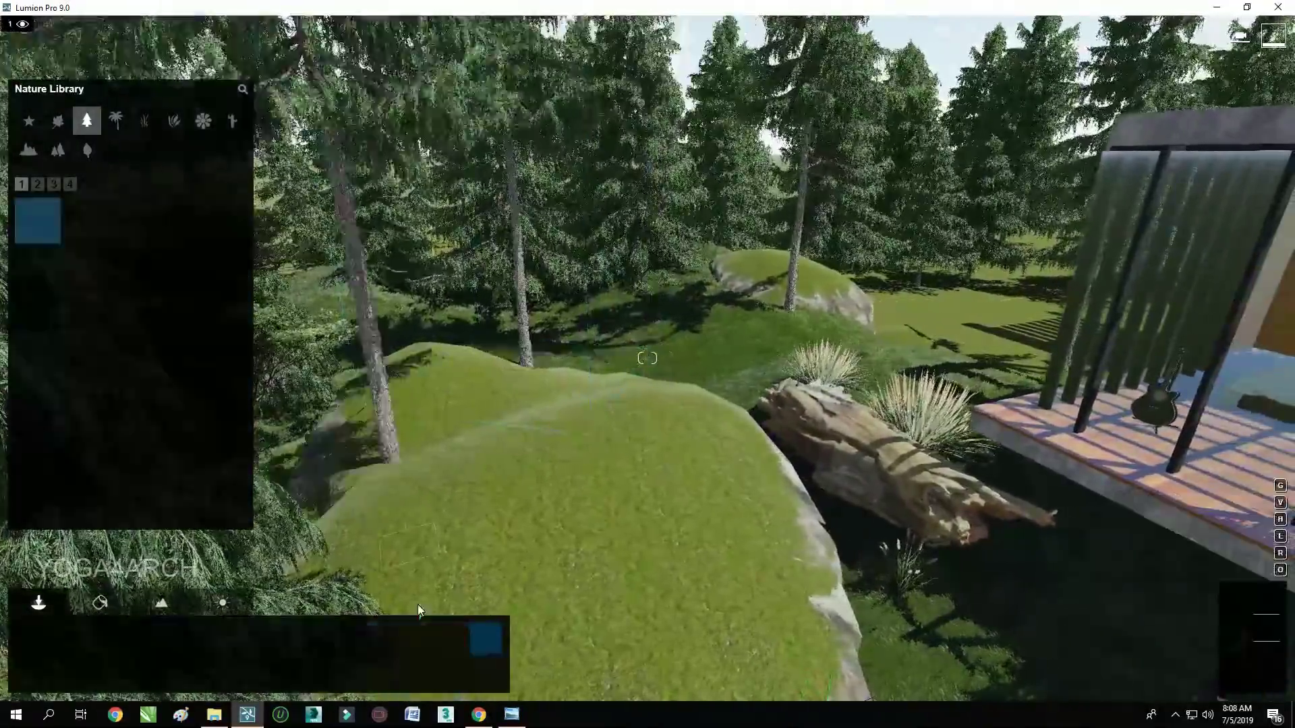
left_click(1196, 201)
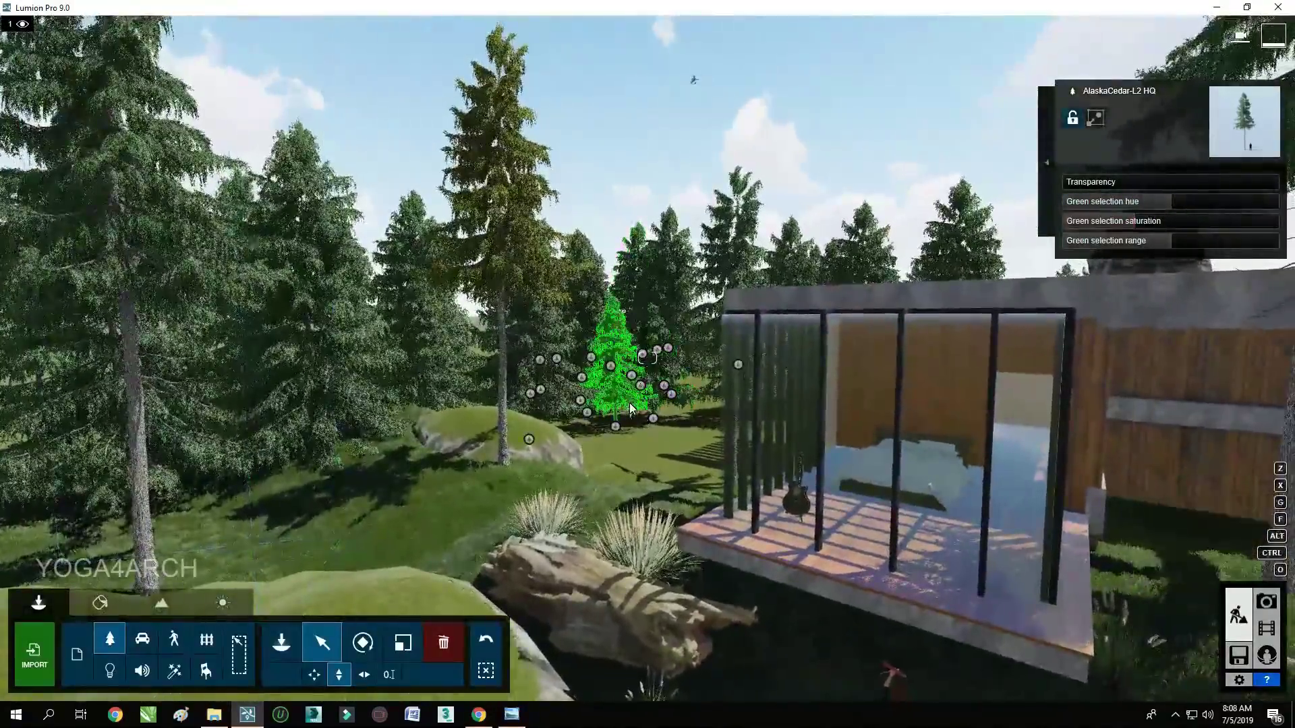
Nudge the selected Alaska cedar's foliage Green hue further, then move to scaling and landscape editing
left_click(1182, 207)
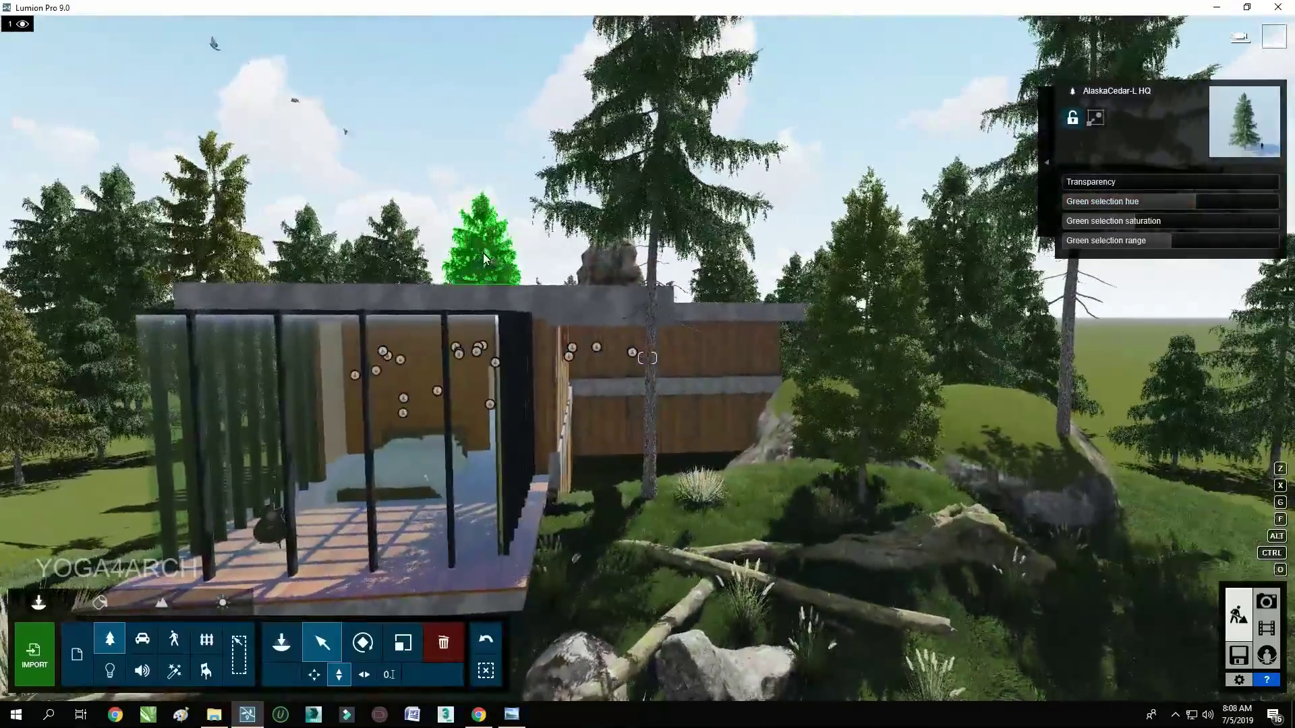
left_click(1198, 201)
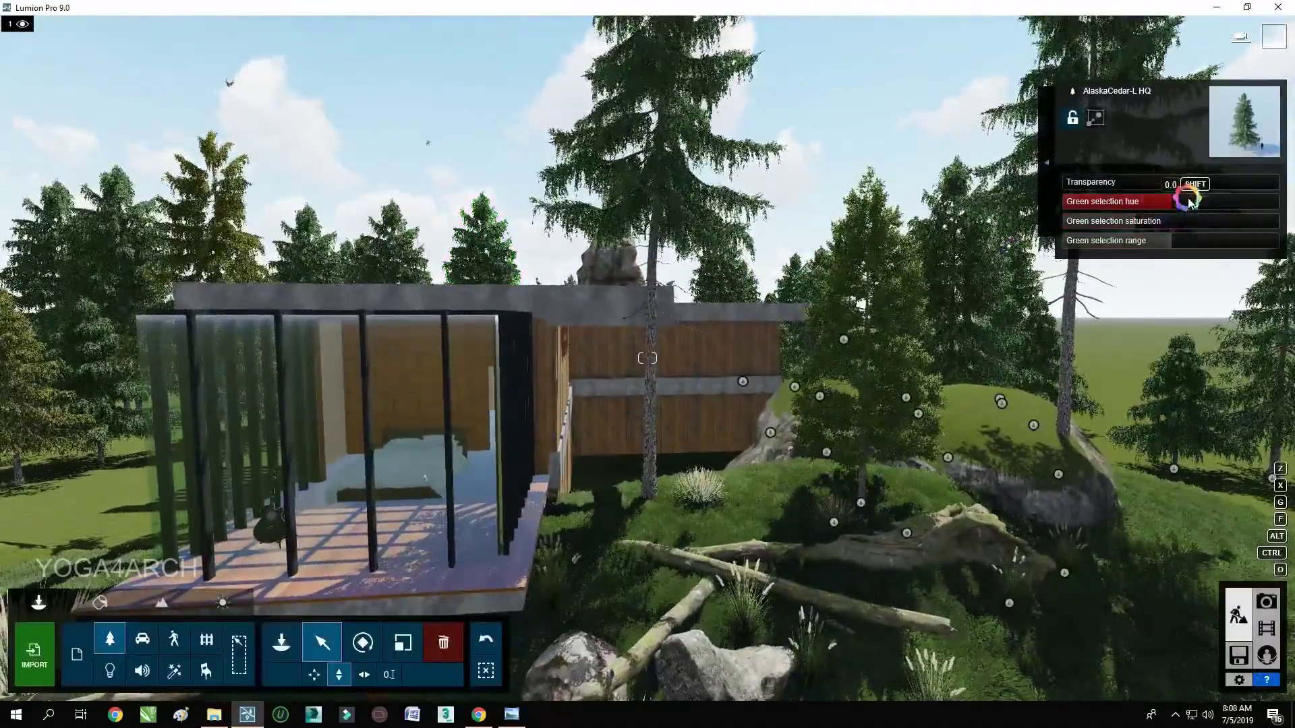
left_click(403, 642)
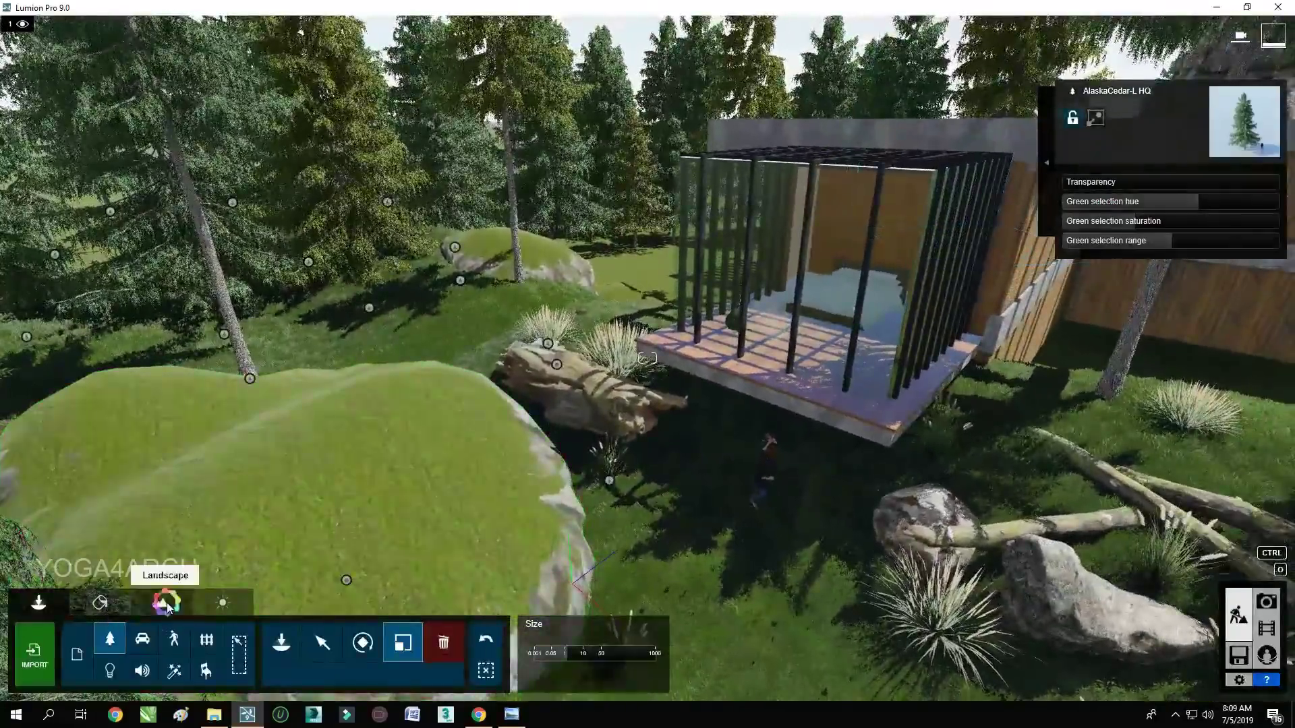
left_click(167, 603)
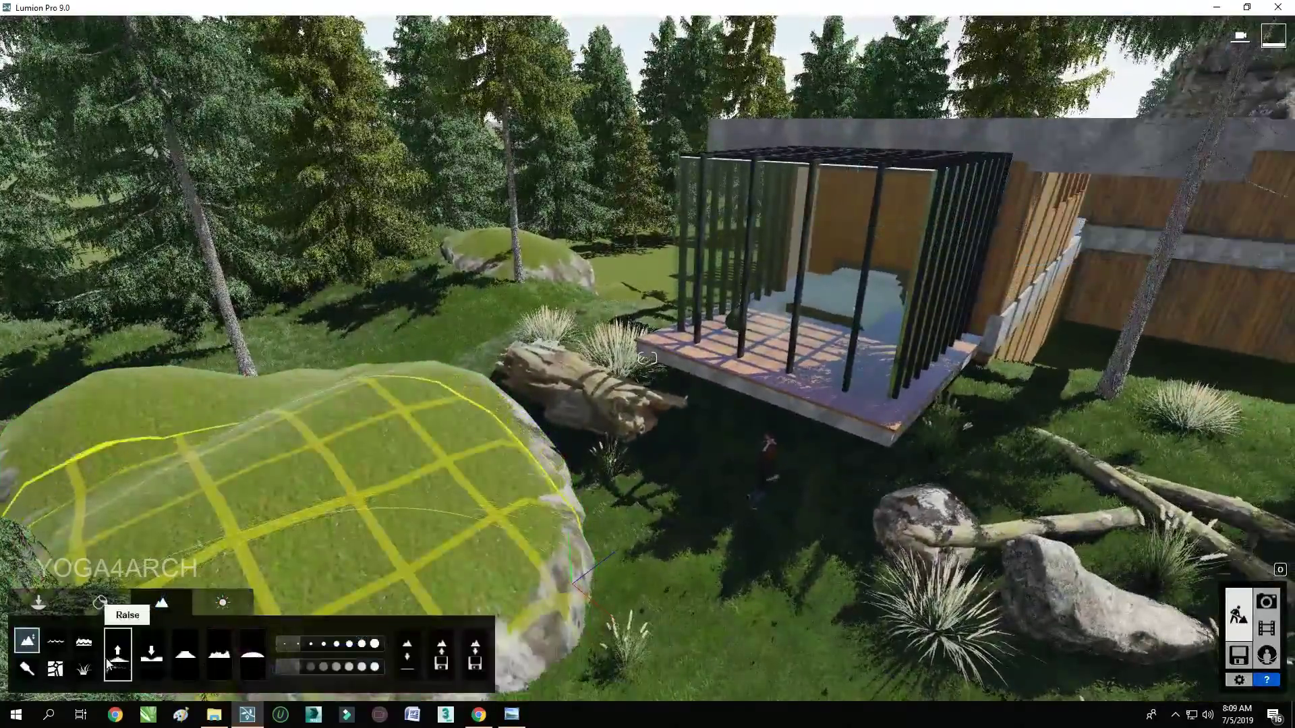
Enable landscape grass, raising Grass Height and Wildness and setting Grass Size to maximum
left_click(83, 668)
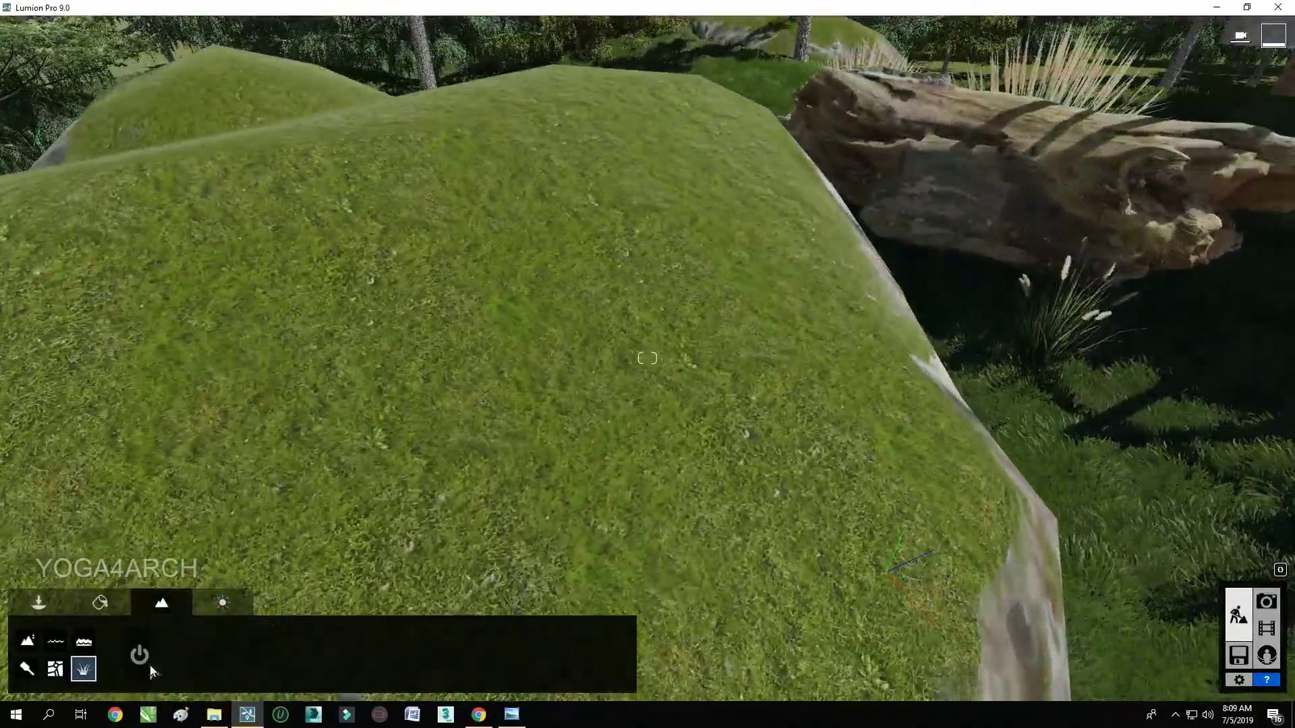
left_click(142, 658)
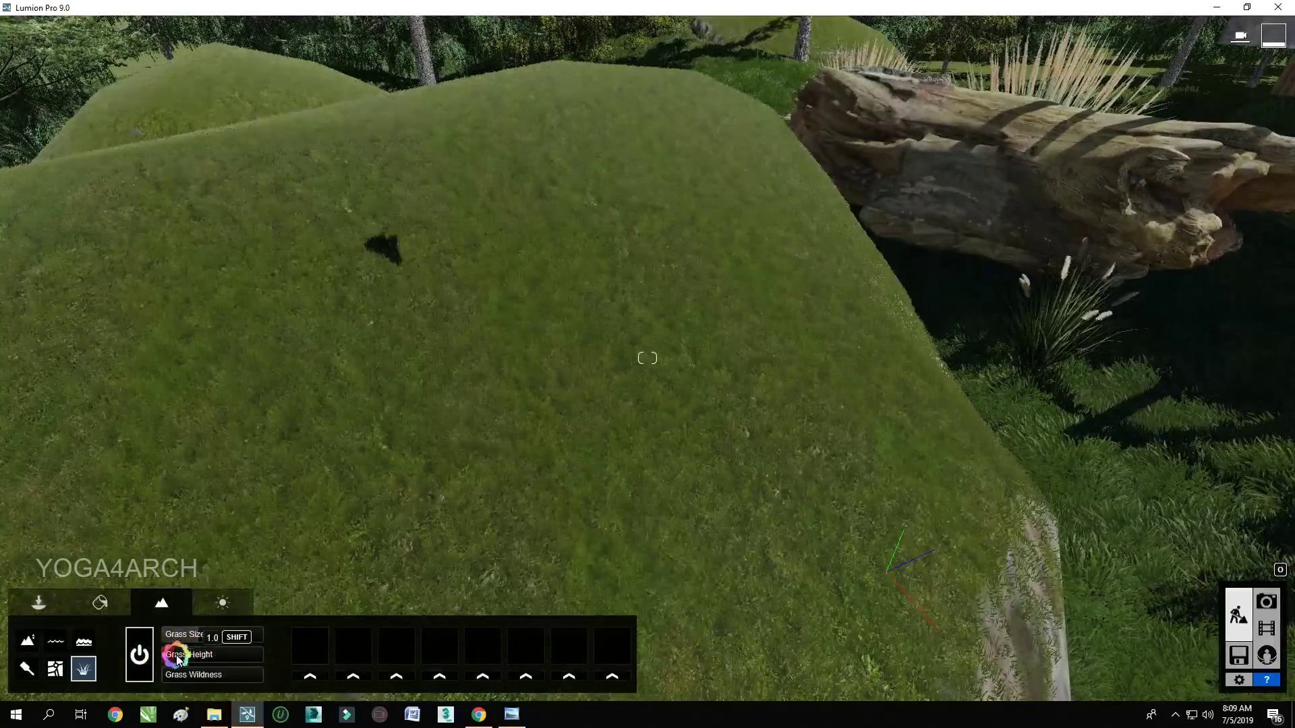
left_click_drag(177, 659, 252, 654)
left_click_drag(182, 675, 237, 673)
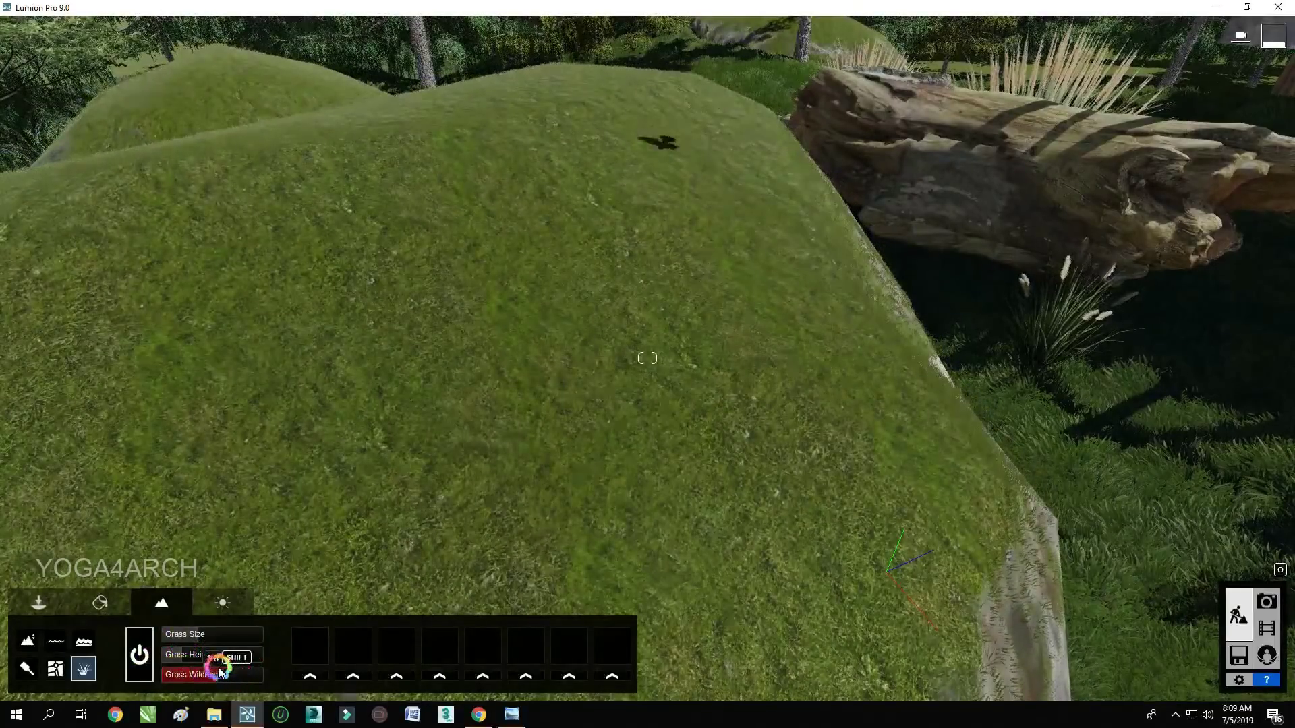
left_click_drag(181, 634, 278, 640)
key("s")
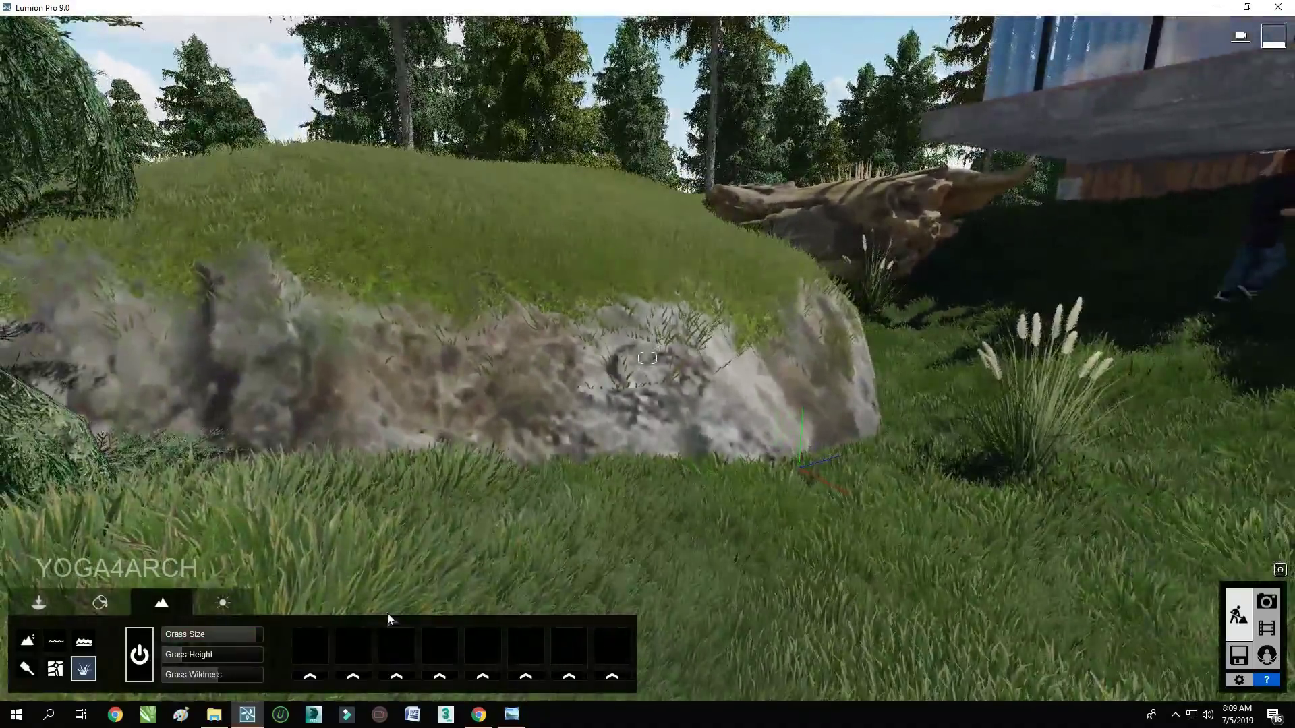
Add a Camera > Depth of Field effect to the photo with a reduced amount
left_click(1250, 609)
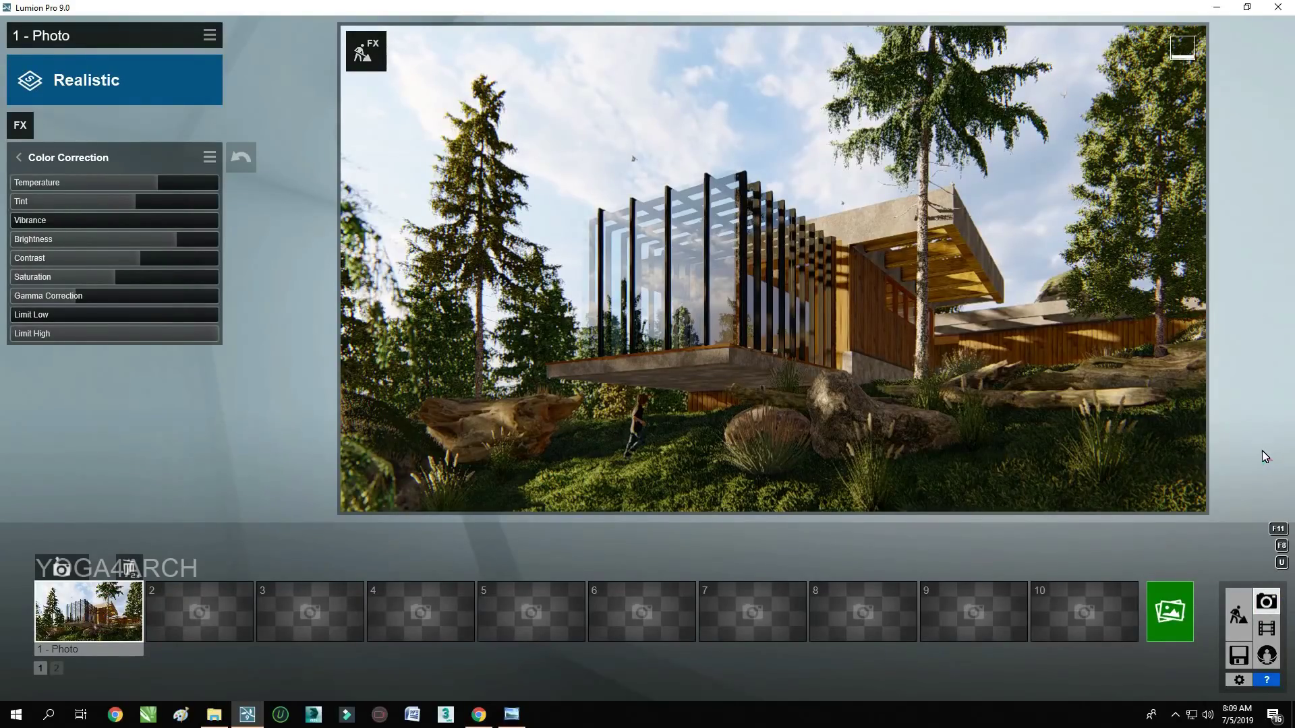
left_click(20, 125)
left_click(499, 118)
left_click(396, 118)
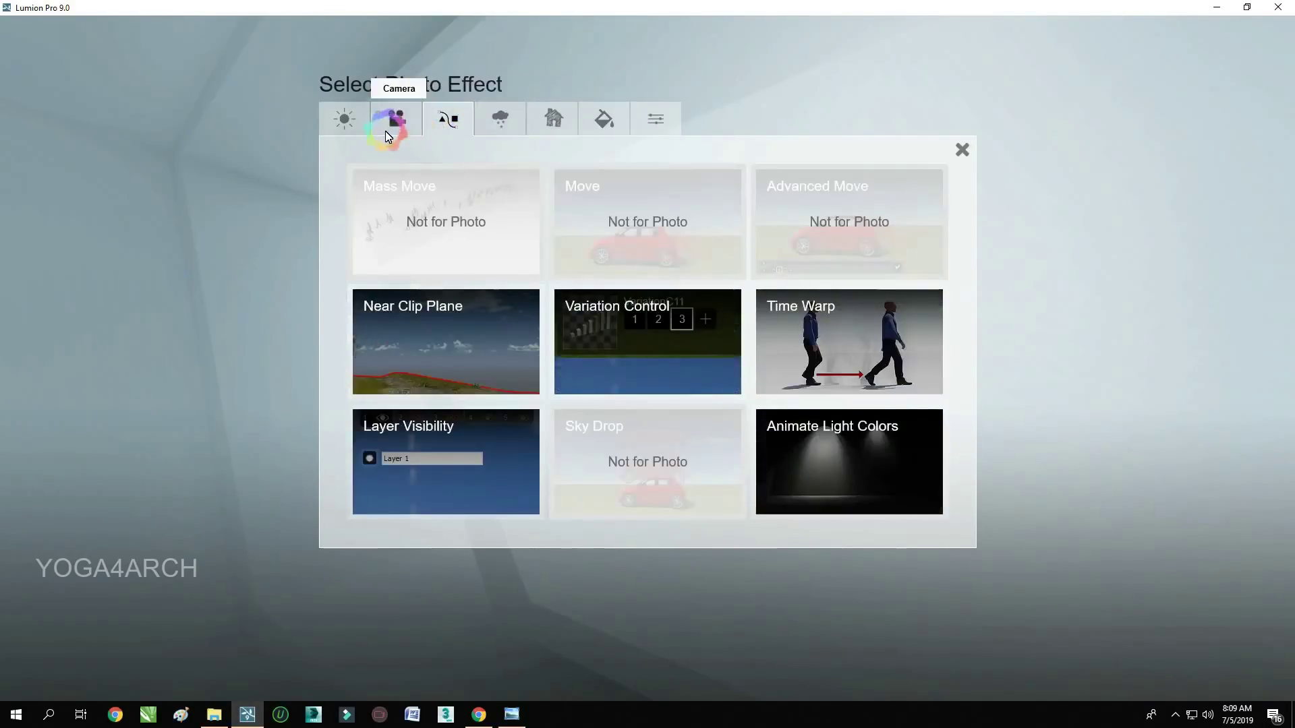
left_click(647, 340)
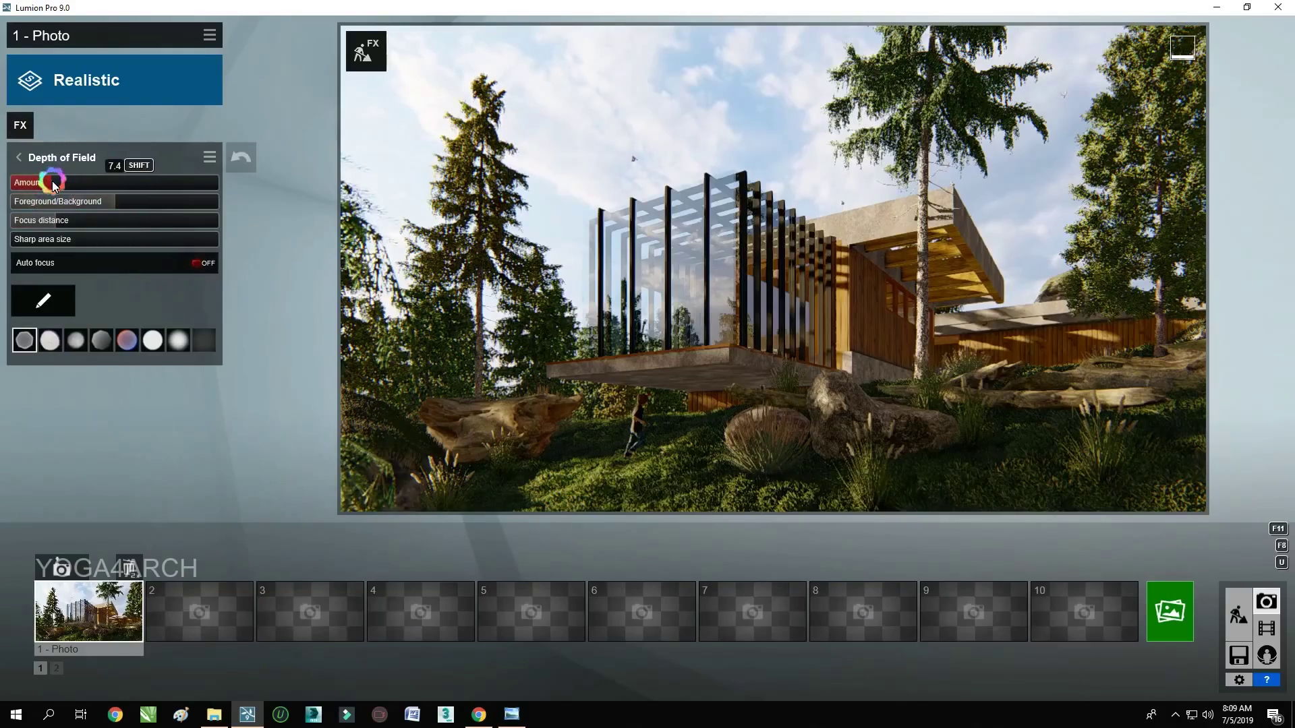
left_click_drag(51, 186, 42, 186)
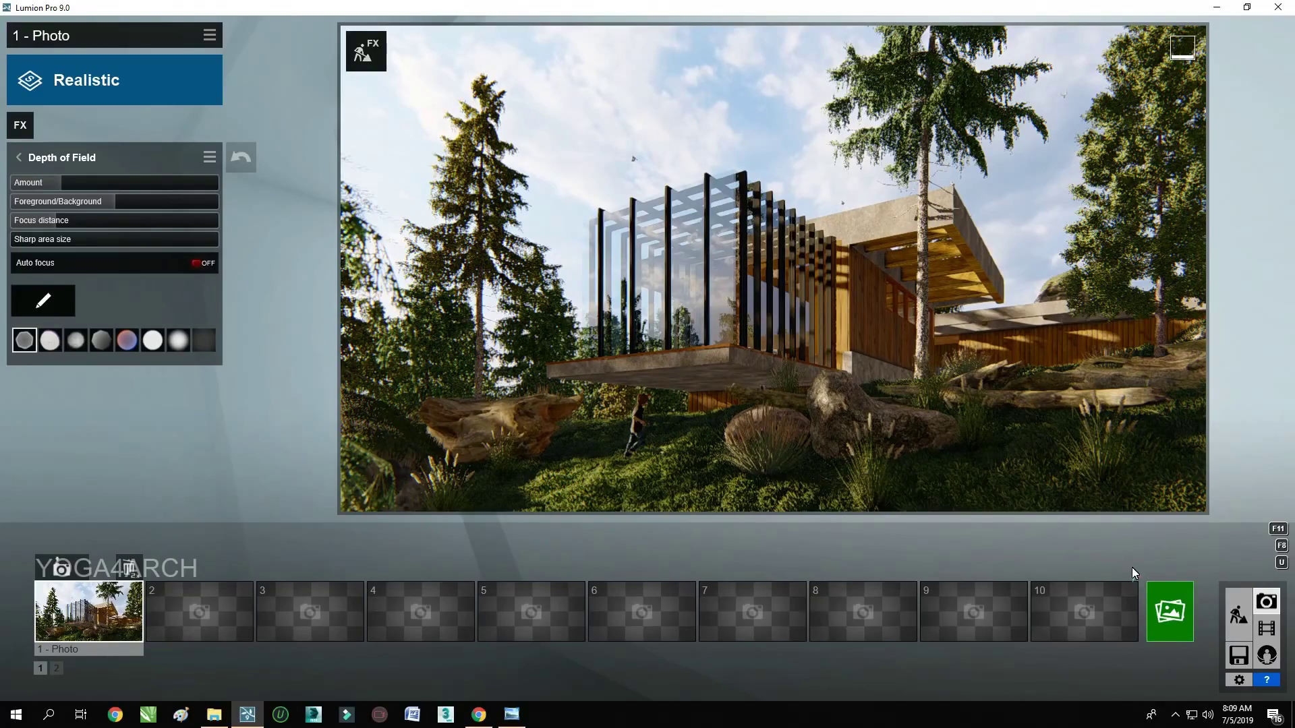
Render the photo at 3840x2160 as 's', overwriting the existing image
left_click(1170, 610)
left_click(680, 534)
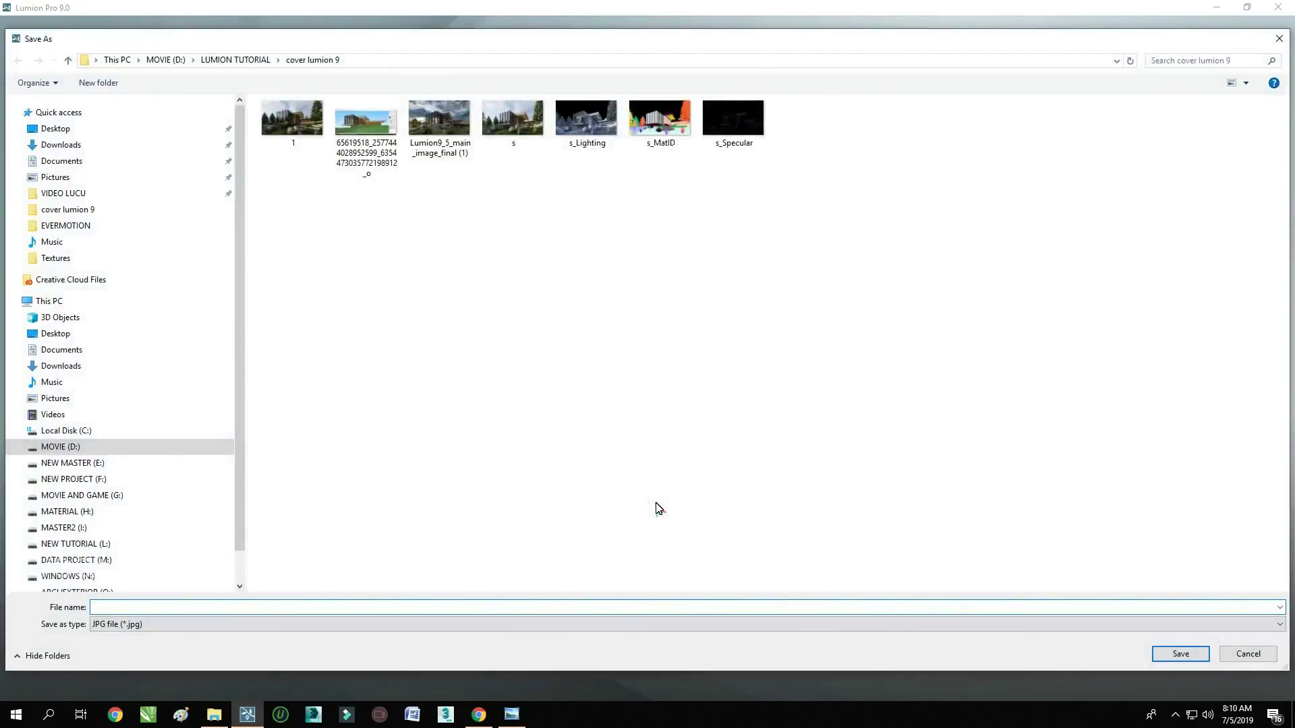
type("s")
left_click(1180, 654)
left_click(669, 405)
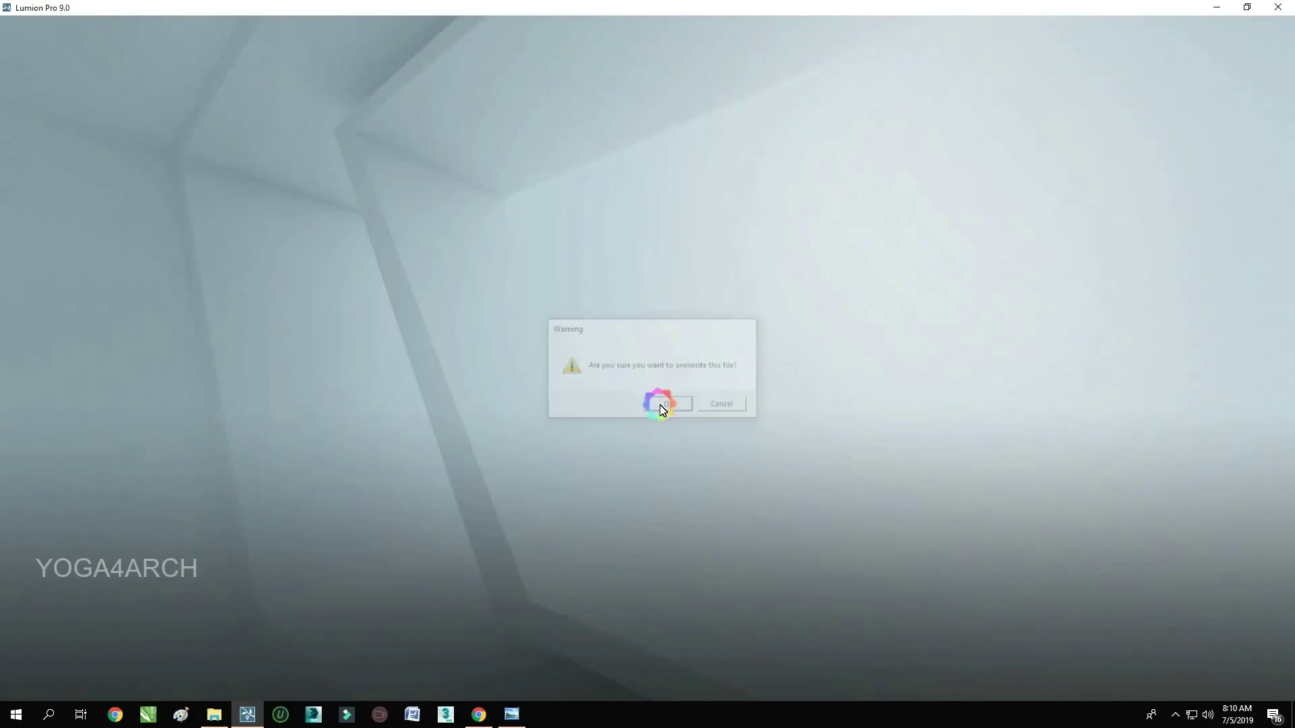
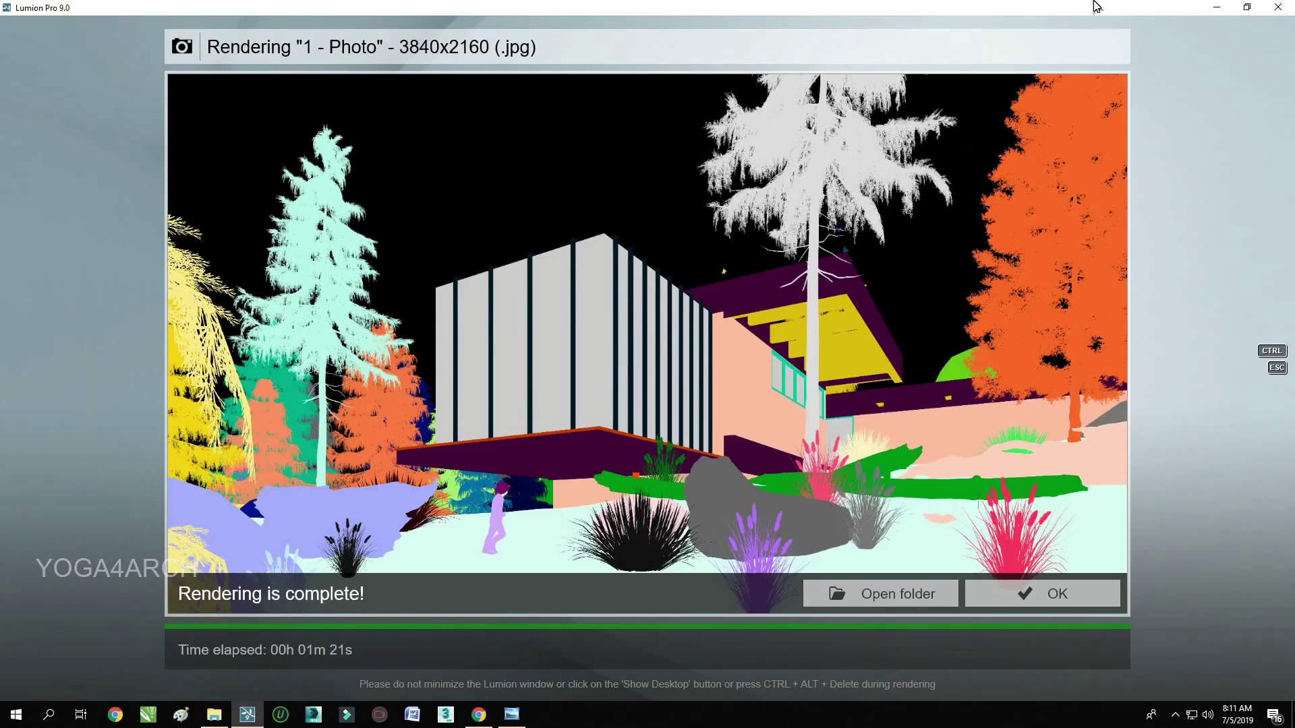
Open the cover lumion 9 output folder and preview render s full screen in Photo Viewer
left_click(918, 594)
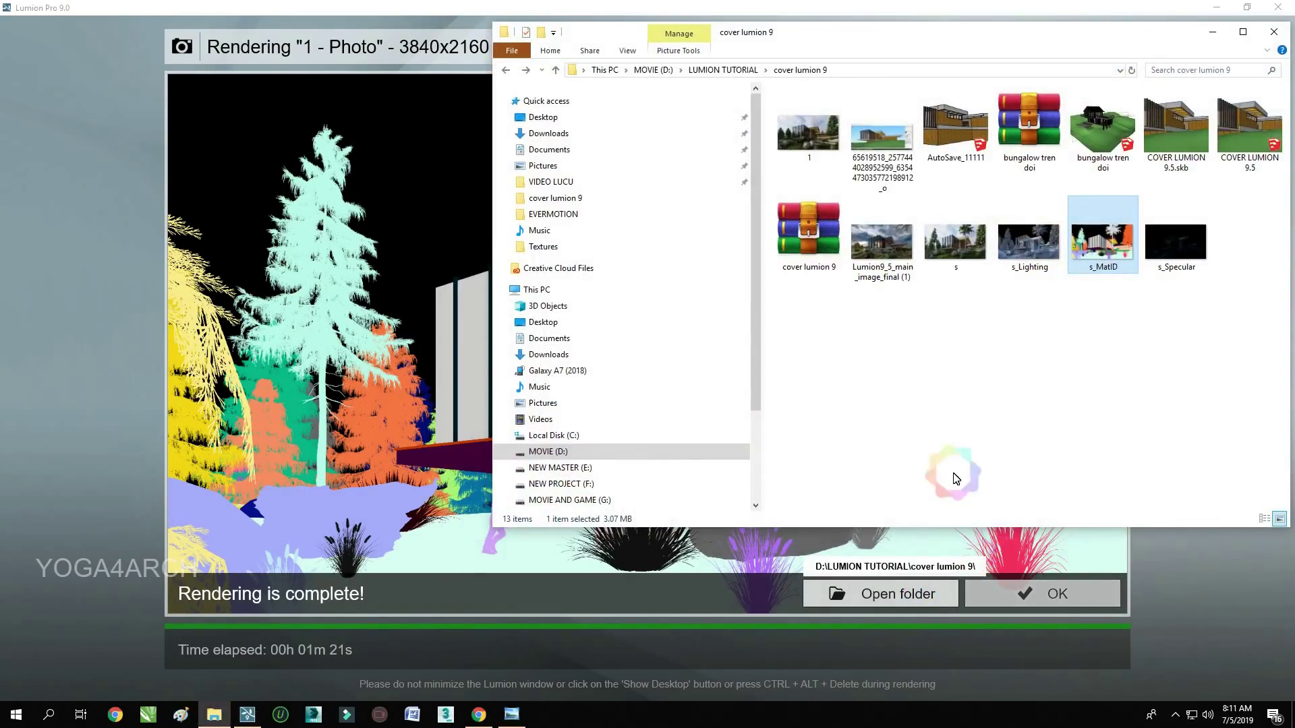
double_click(956, 242)
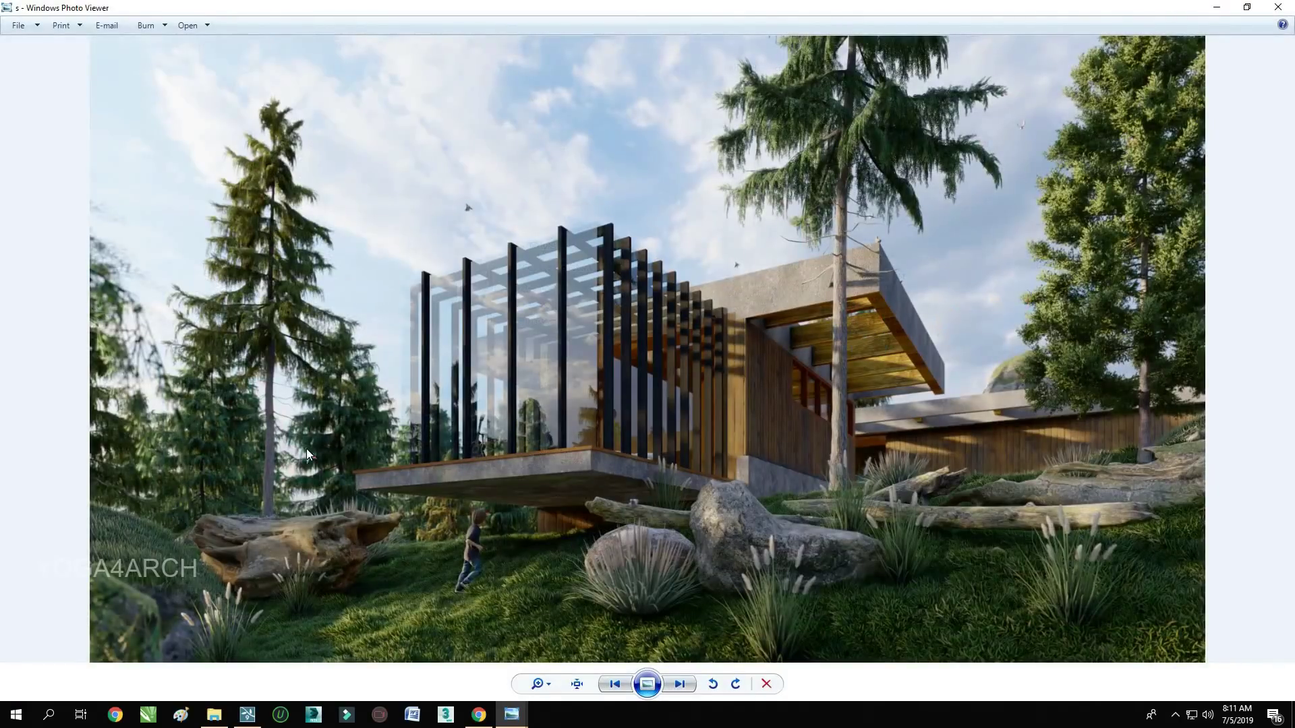
left_click(614, 684)
left_click(694, 689)
left_click(1217, 8)
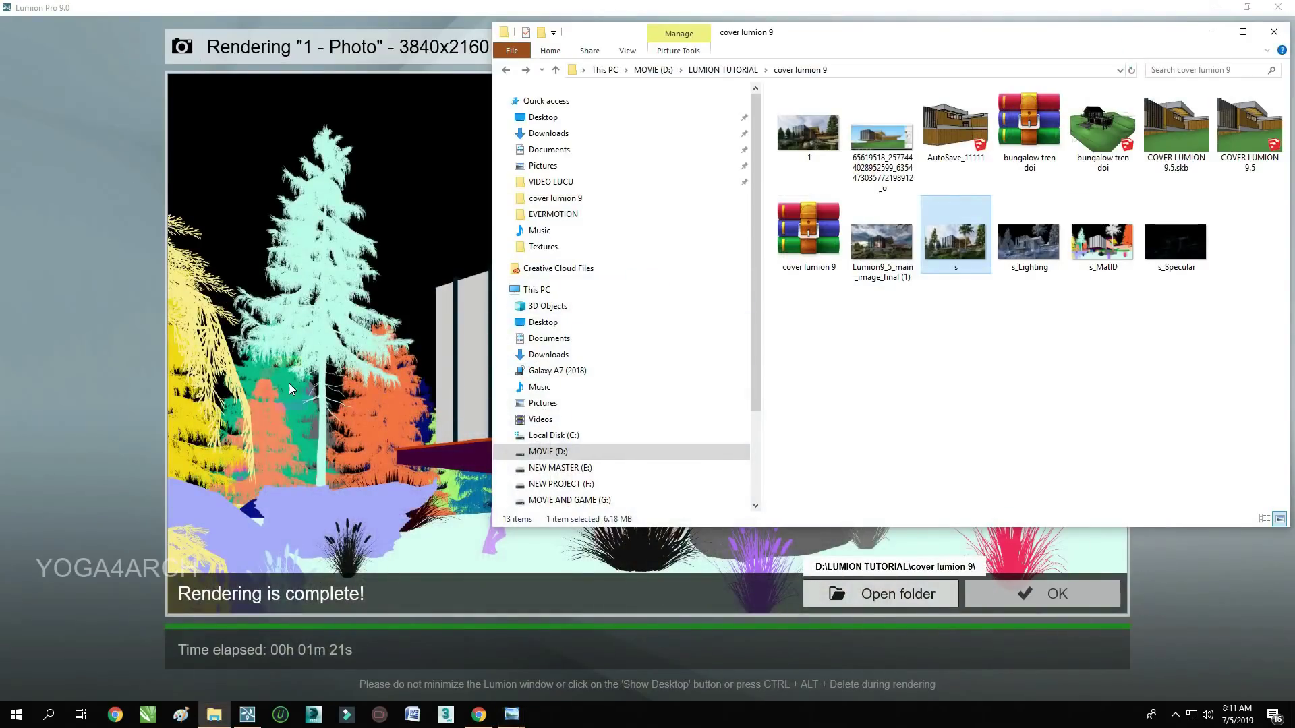
left_click(288, 383)
left_click(407, 566)
Launch Photoshop CC from the Start menu and clear other windows off the desktop
key("super")
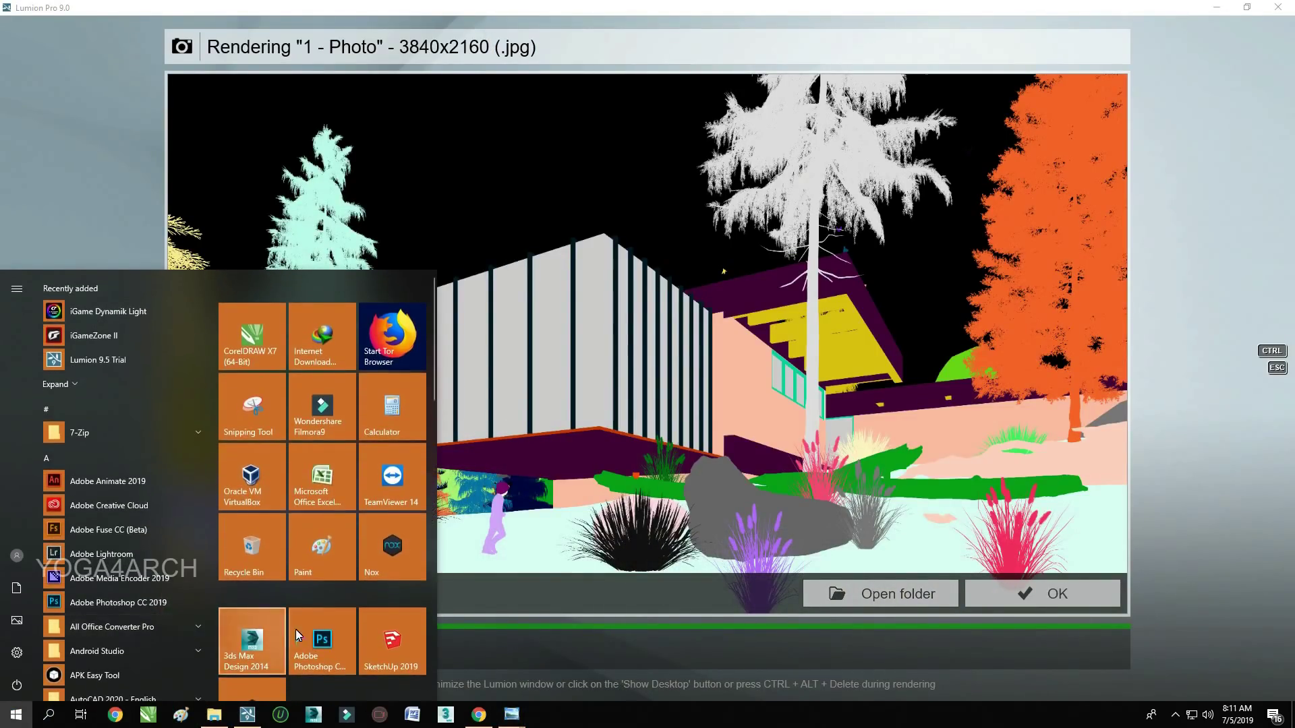
left_click(295, 629)
left_click(1216, 8)
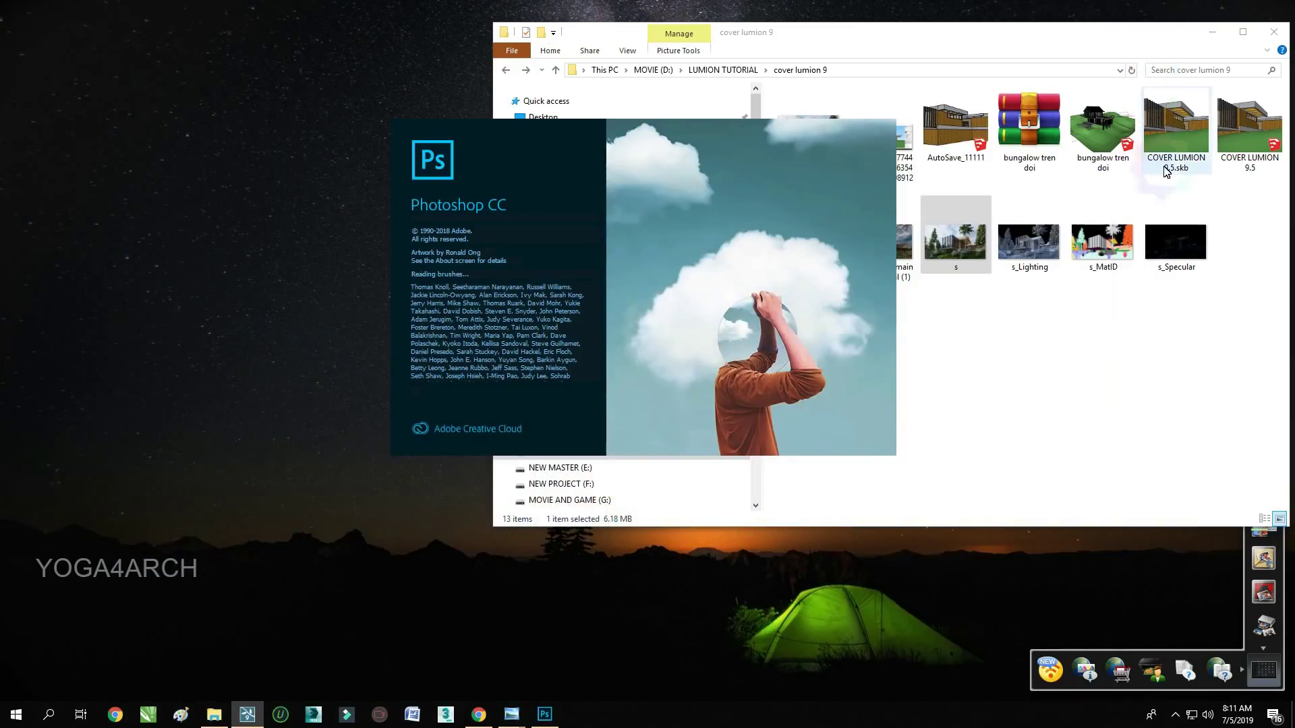
left_click(1211, 32)
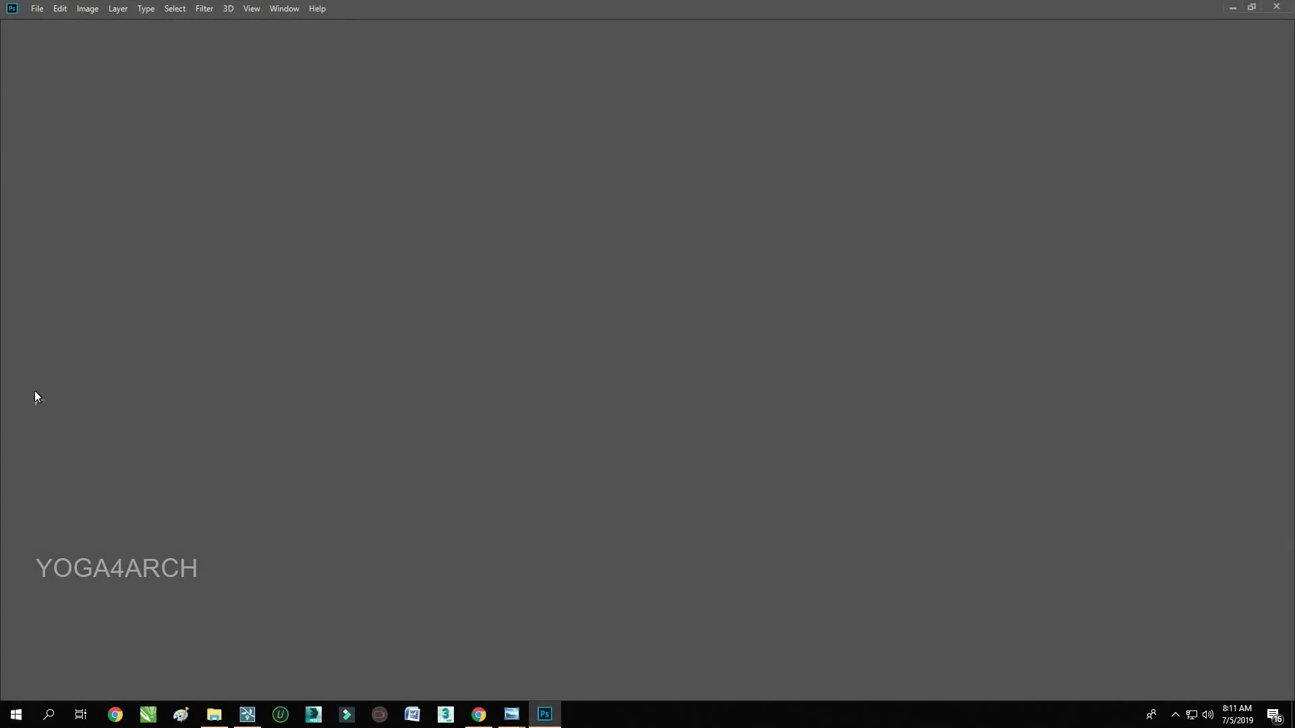
Open s with its Lighting, MatID and Specular passes from D:\LUMION TUTORIAL\cover lumion 9
left_click(37, 8)
left_click(50, 35)
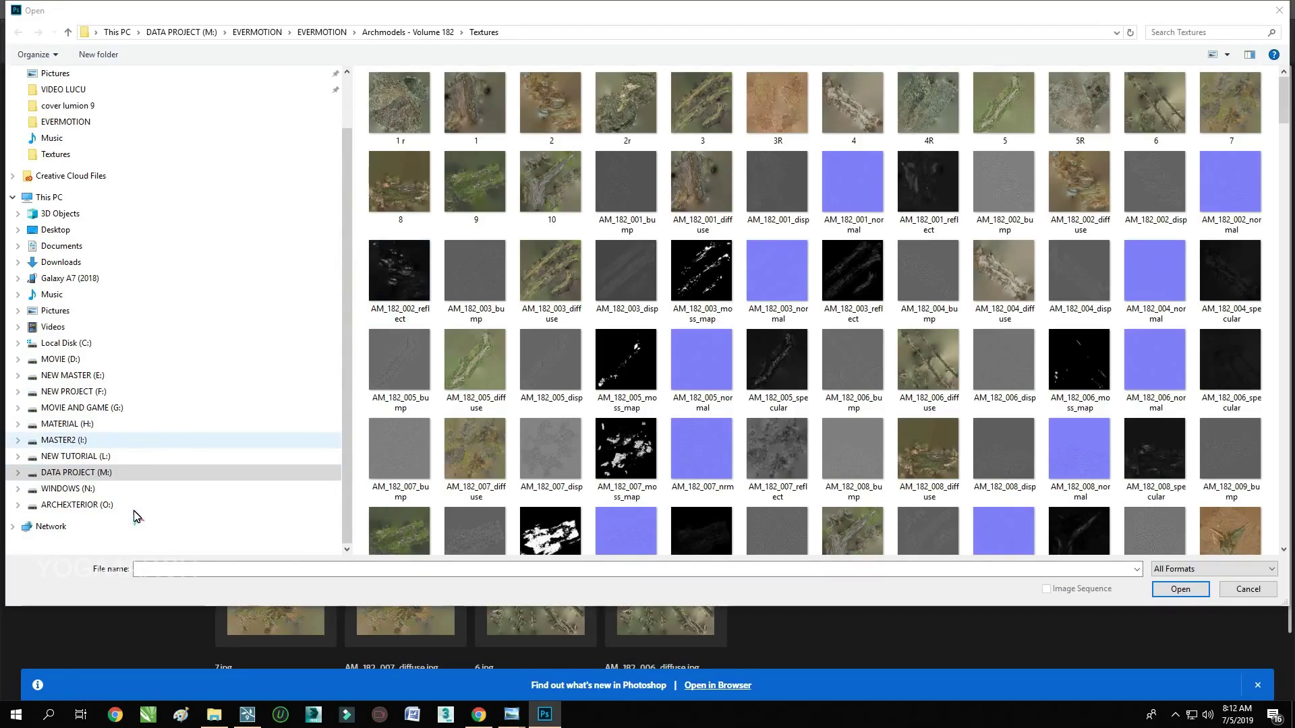
left_click(60, 359)
scroll(529, 385, "down", 5)
scroll(529, 389, "down", 5)
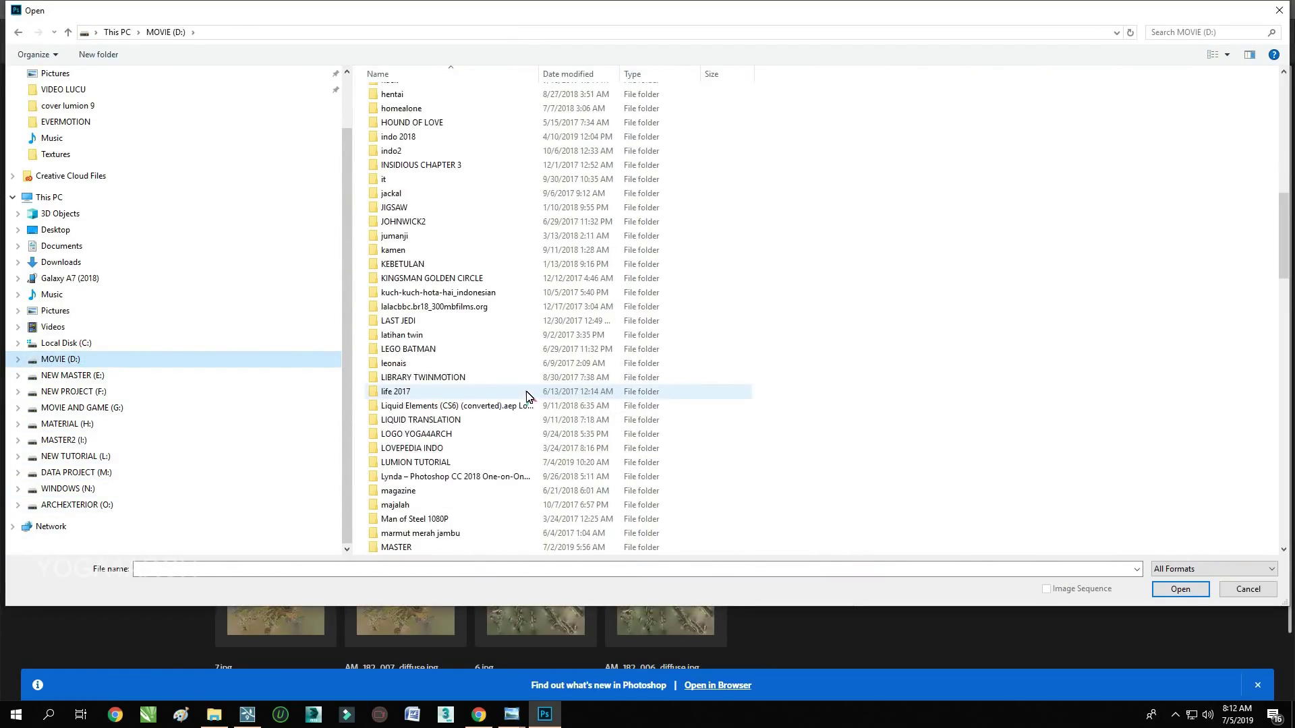
double_click(438, 463)
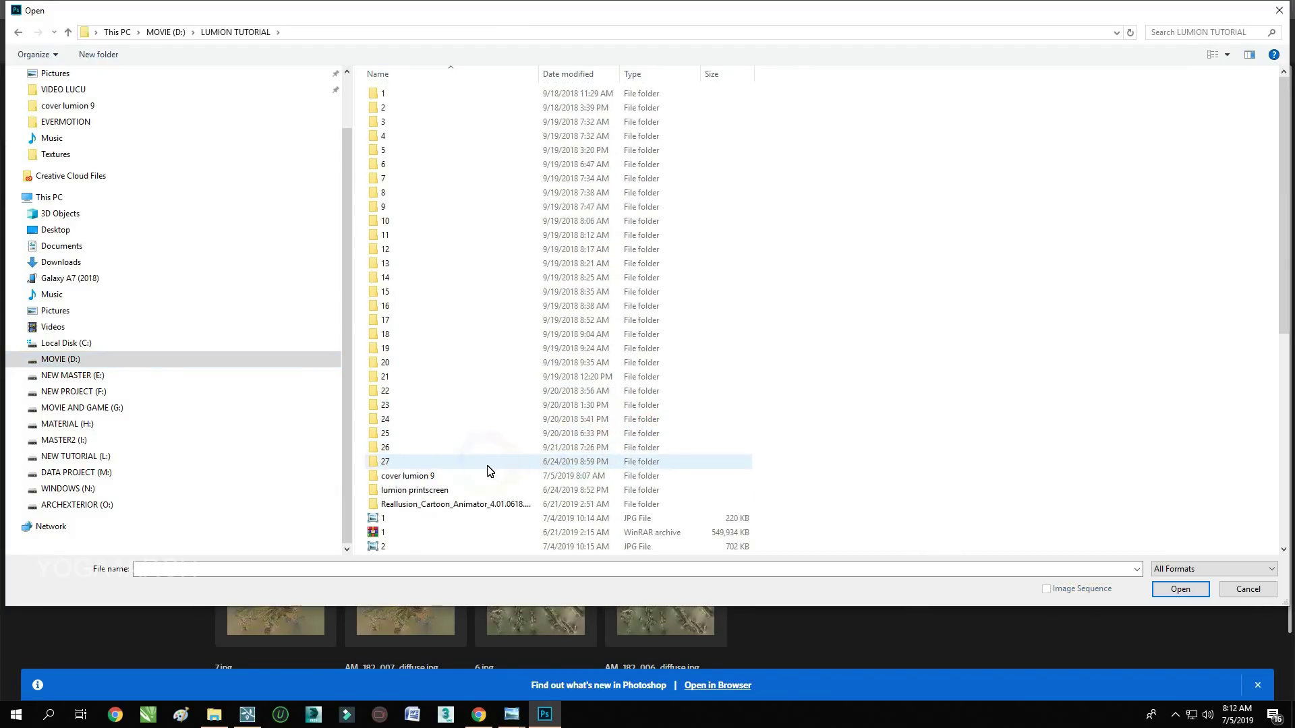
double_click(470, 479)
left_click(1091, 114)
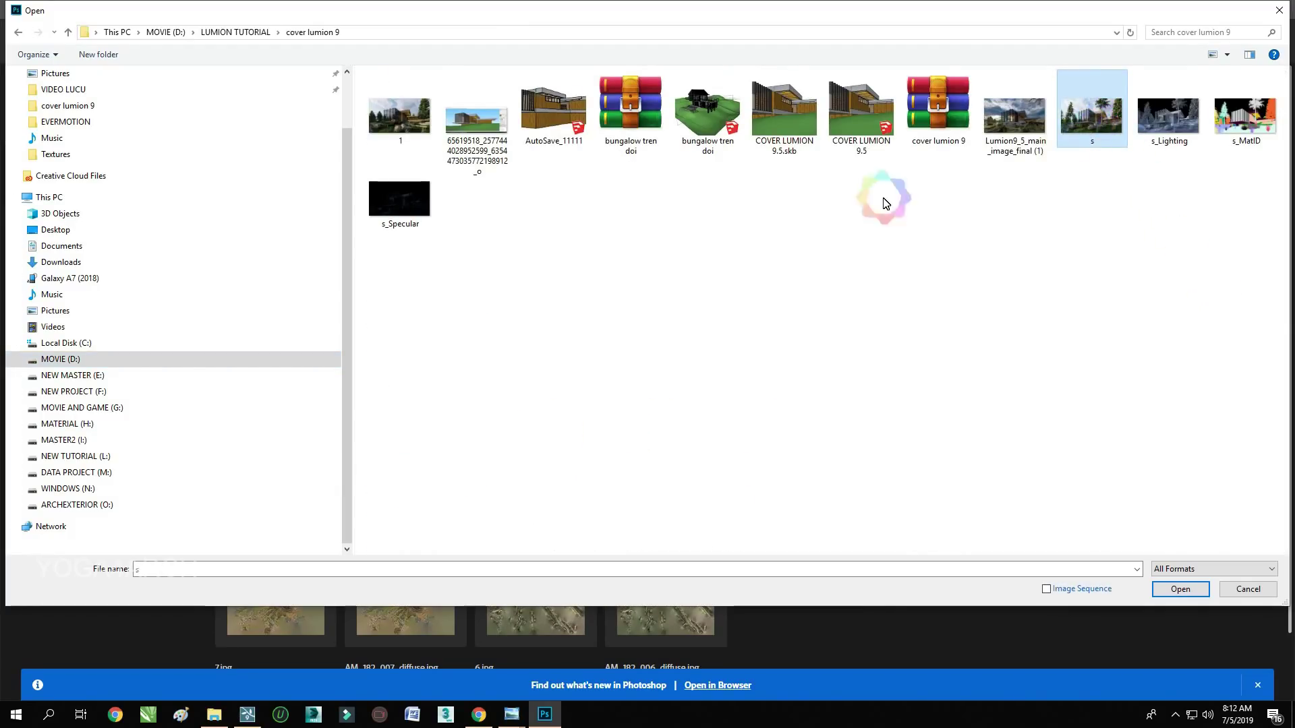
left_click(1244, 114, "shift")
left_click(1180, 588)
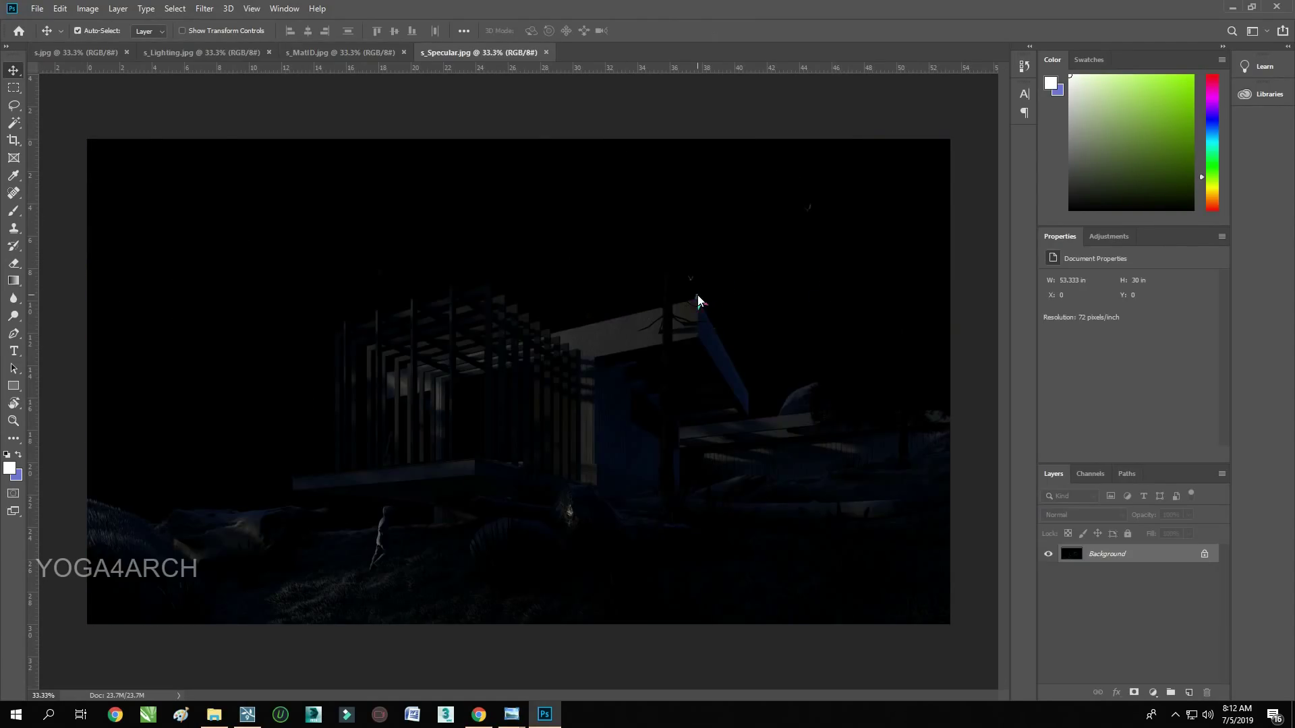
Copy the s_Specular pass into the s render as Layer 1, aligned to the canvas
left_click(78, 52)
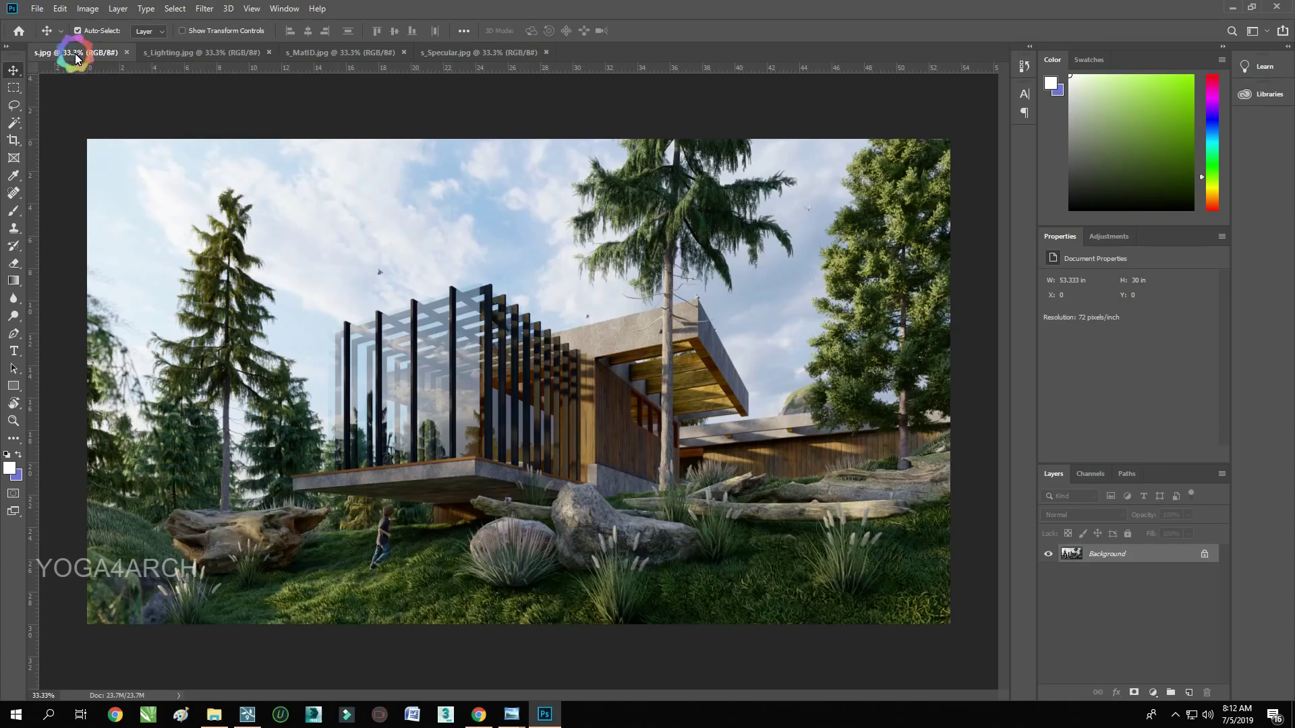
left_click(180, 54)
left_click(340, 52)
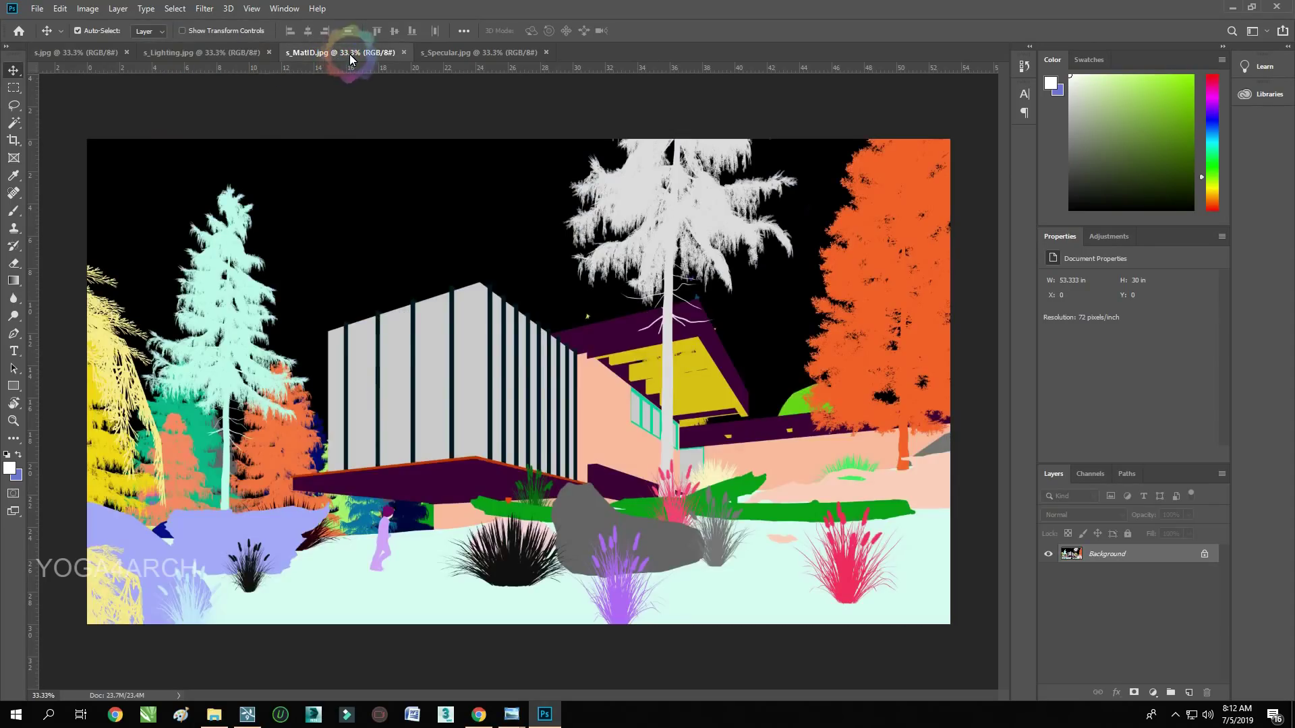
left_click(467, 52)
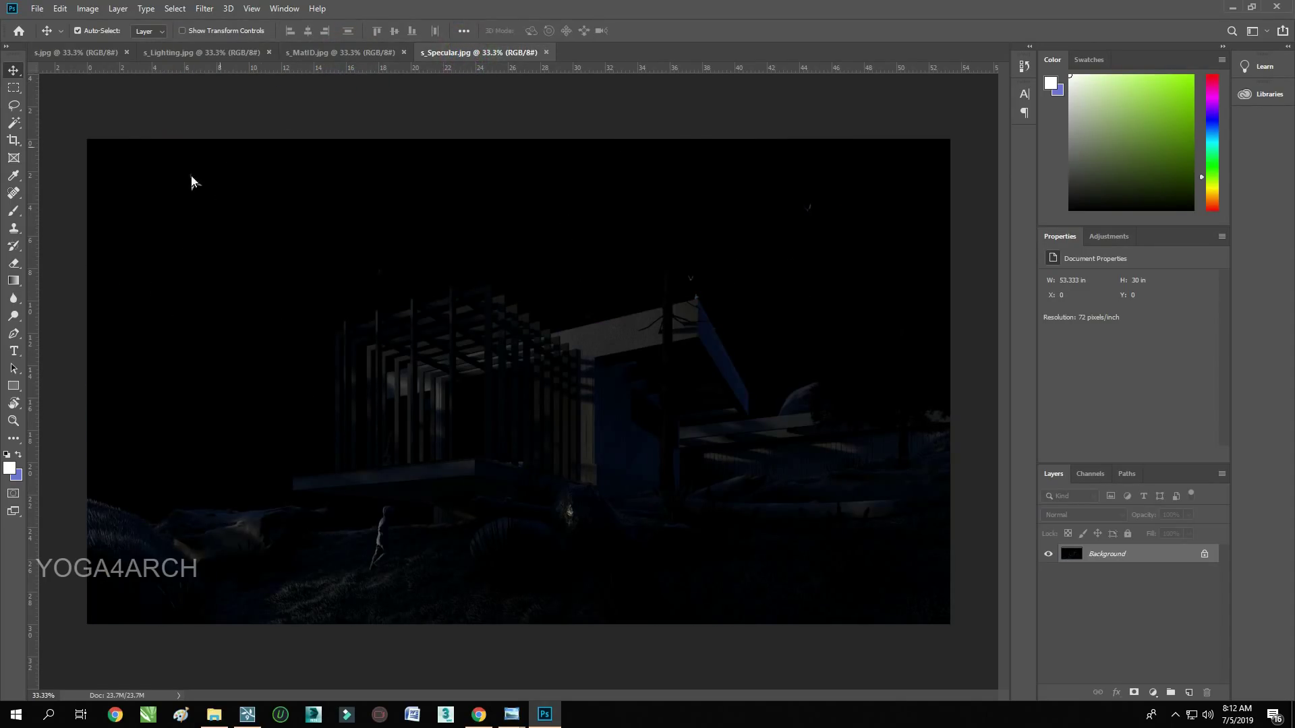
left_click_drag(472, 60, 368, 160)
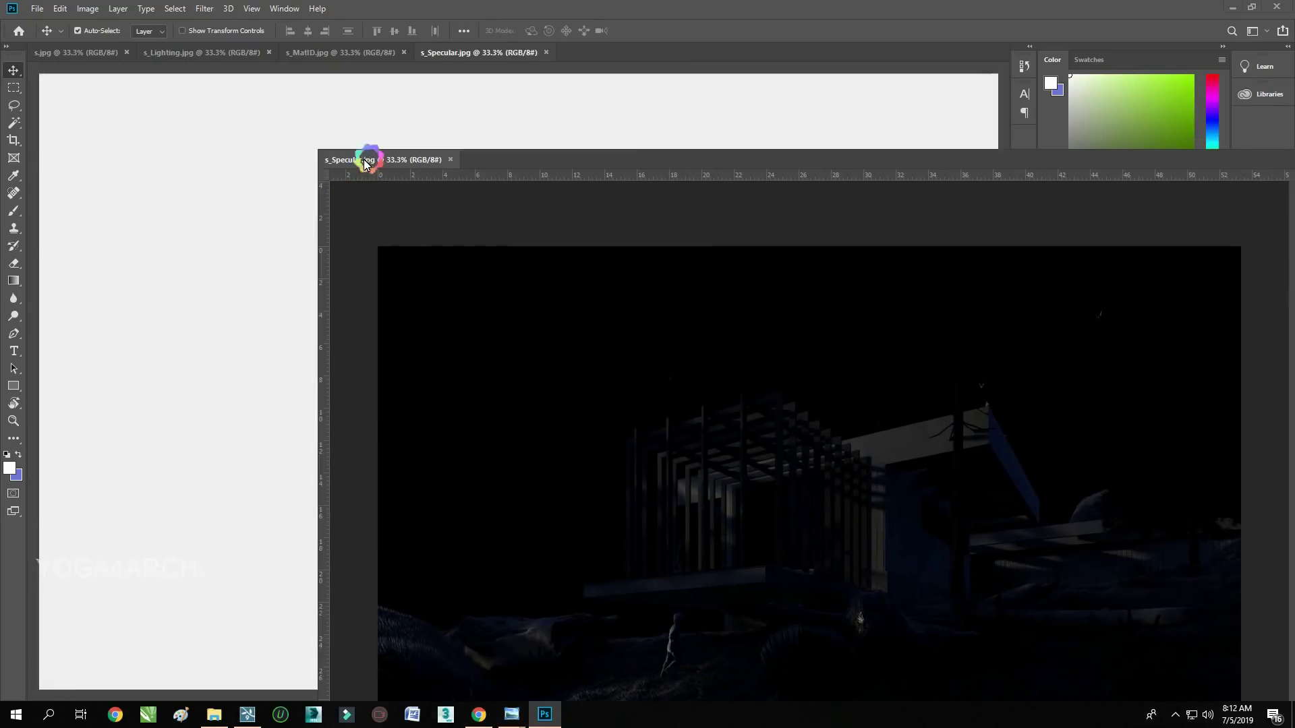
left_click_drag(416, 215, 179, 159)
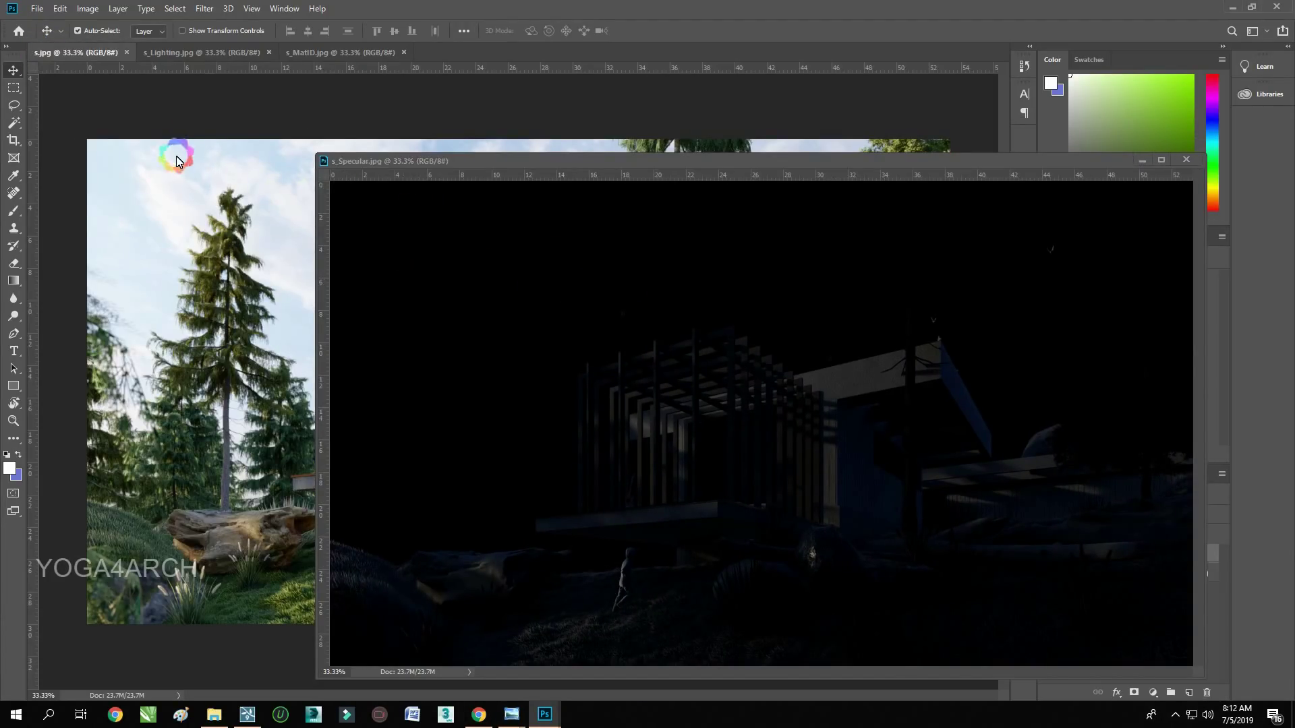
left_click(1178, 160)
left_click_drag(742, 298, 804, 342)
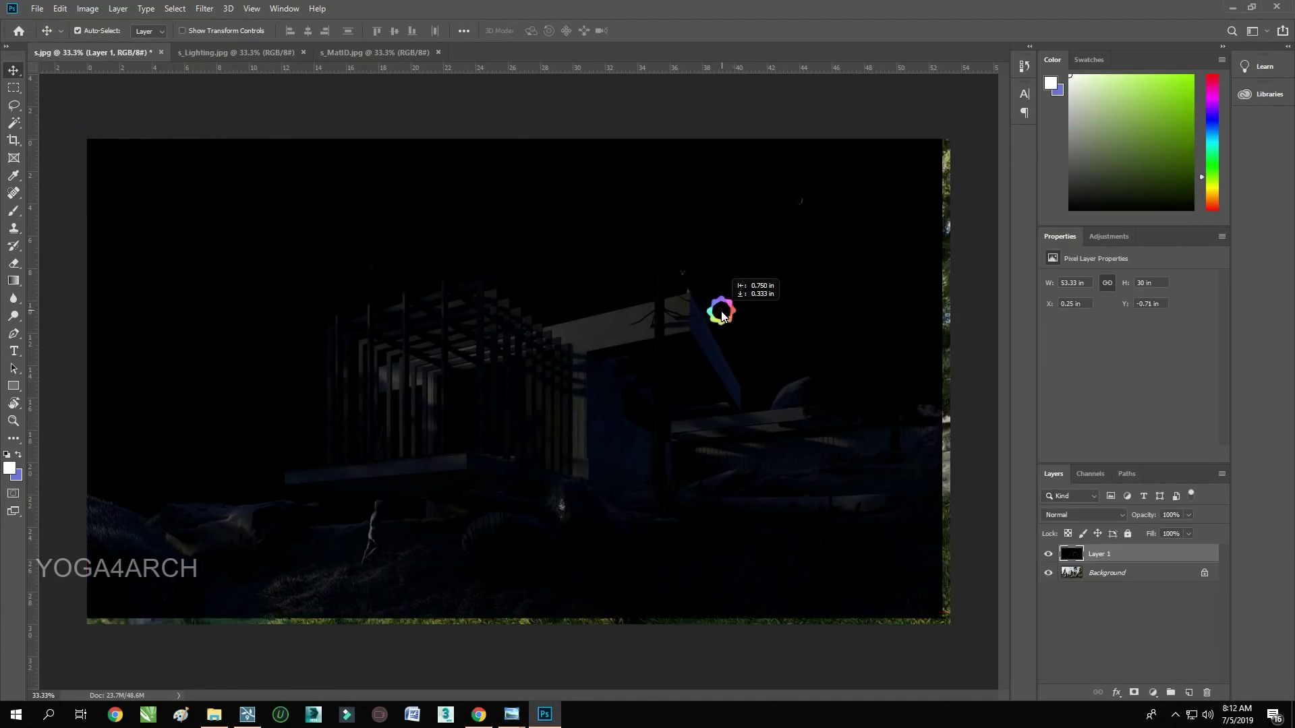
Set the specular layer to Screen blend mode at 48% opacity
left_click(1076, 515)
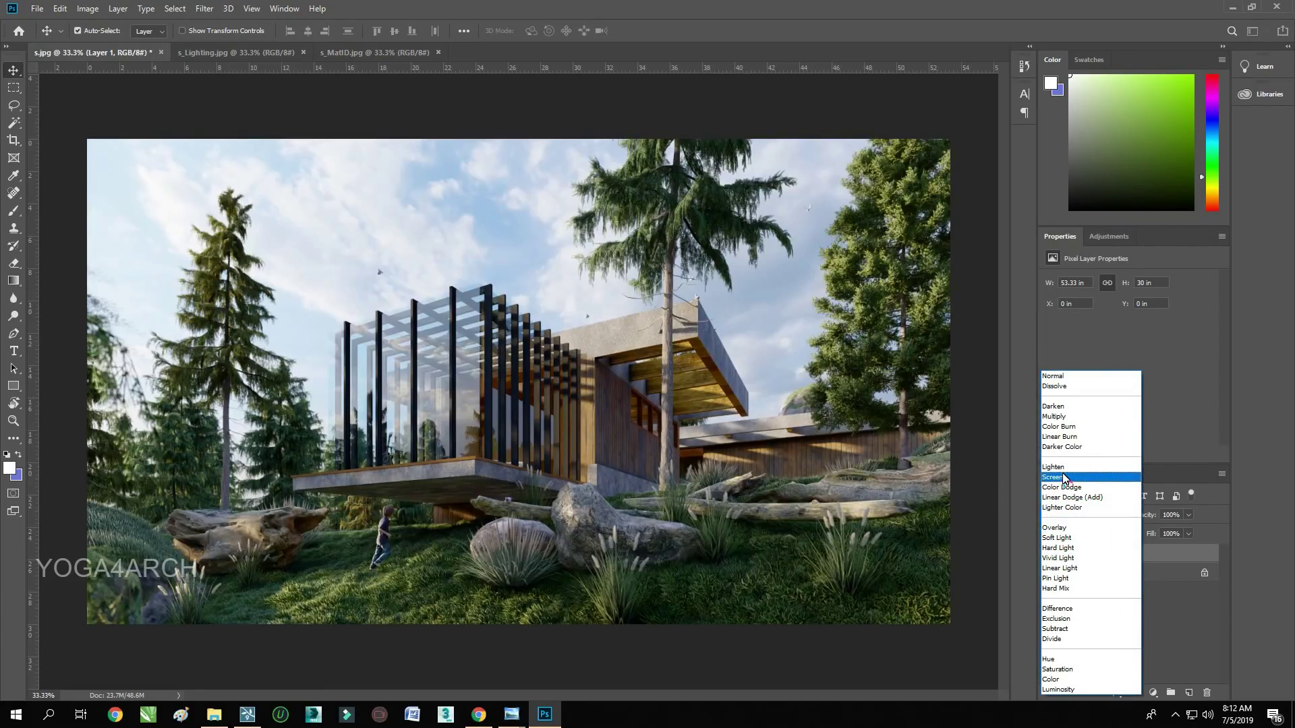
left_click(1064, 476)
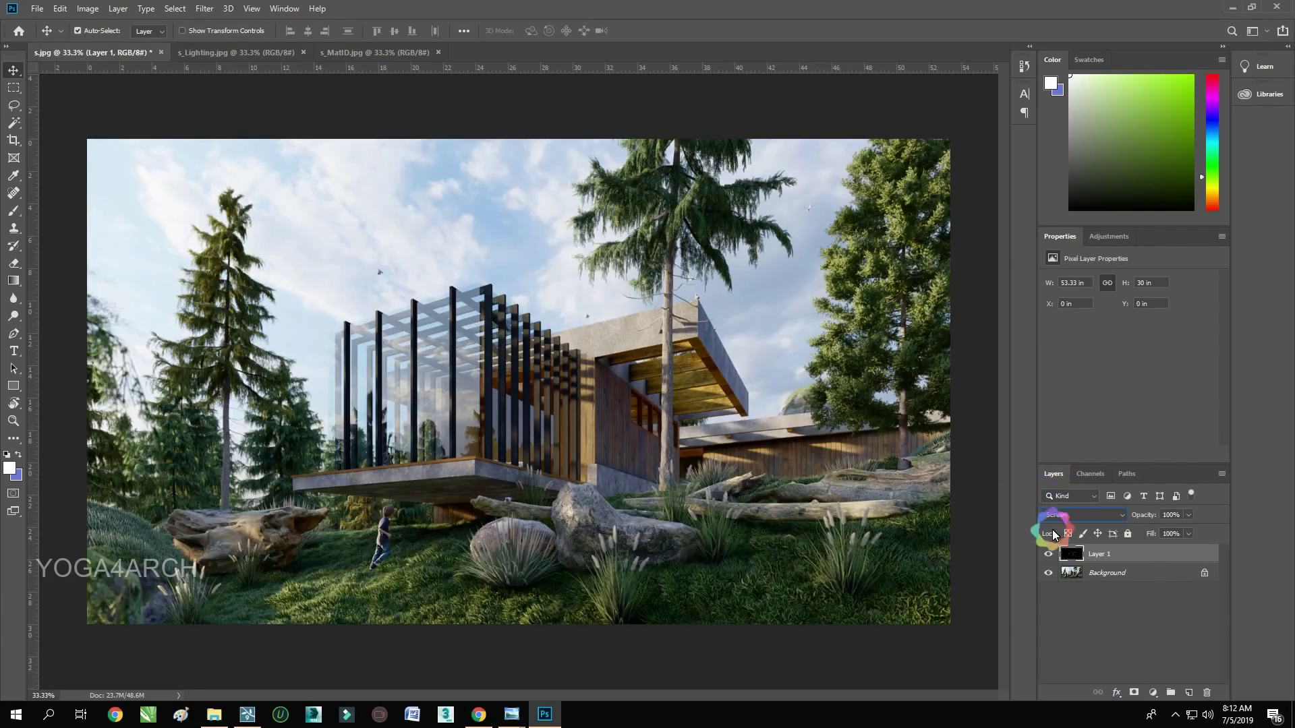
left_click(1047, 554)
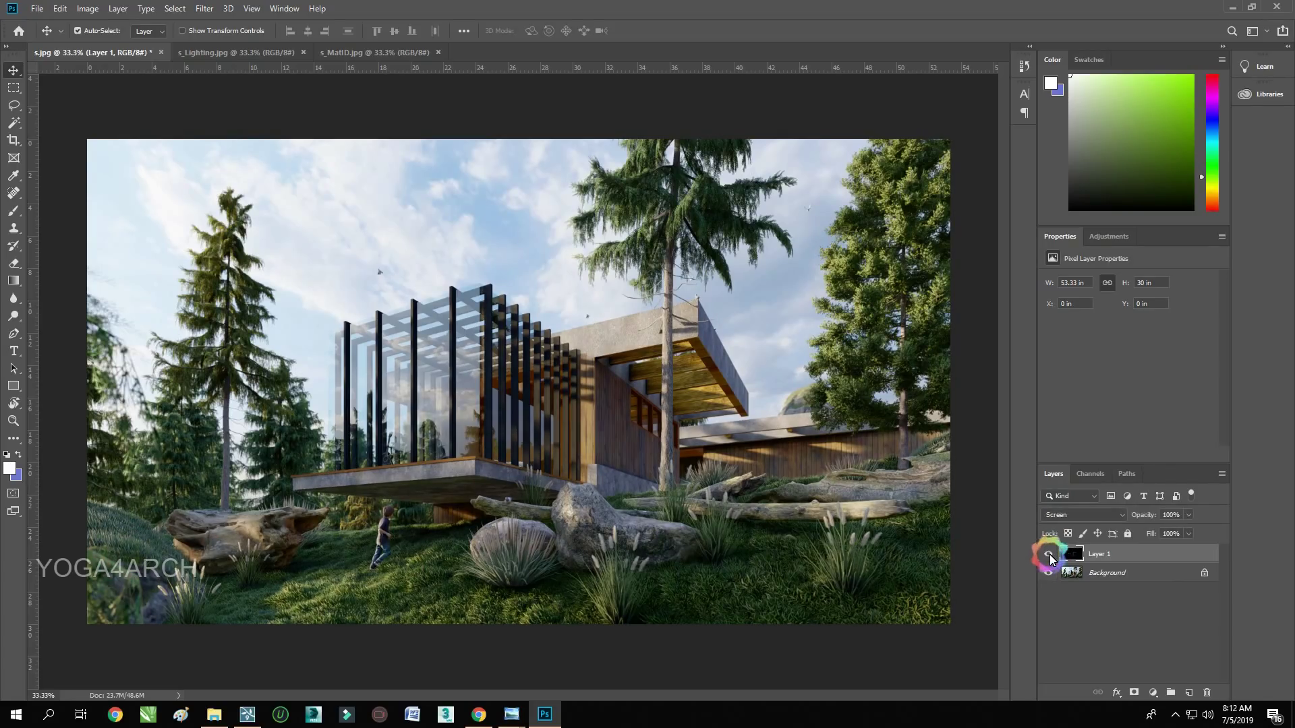
left_click(1188, 514)
mouse_move(1192, 530)
left_mouse_down()
mouse_move(1139, 532)
mouse_move(1160, 538)
left_mouse_up()
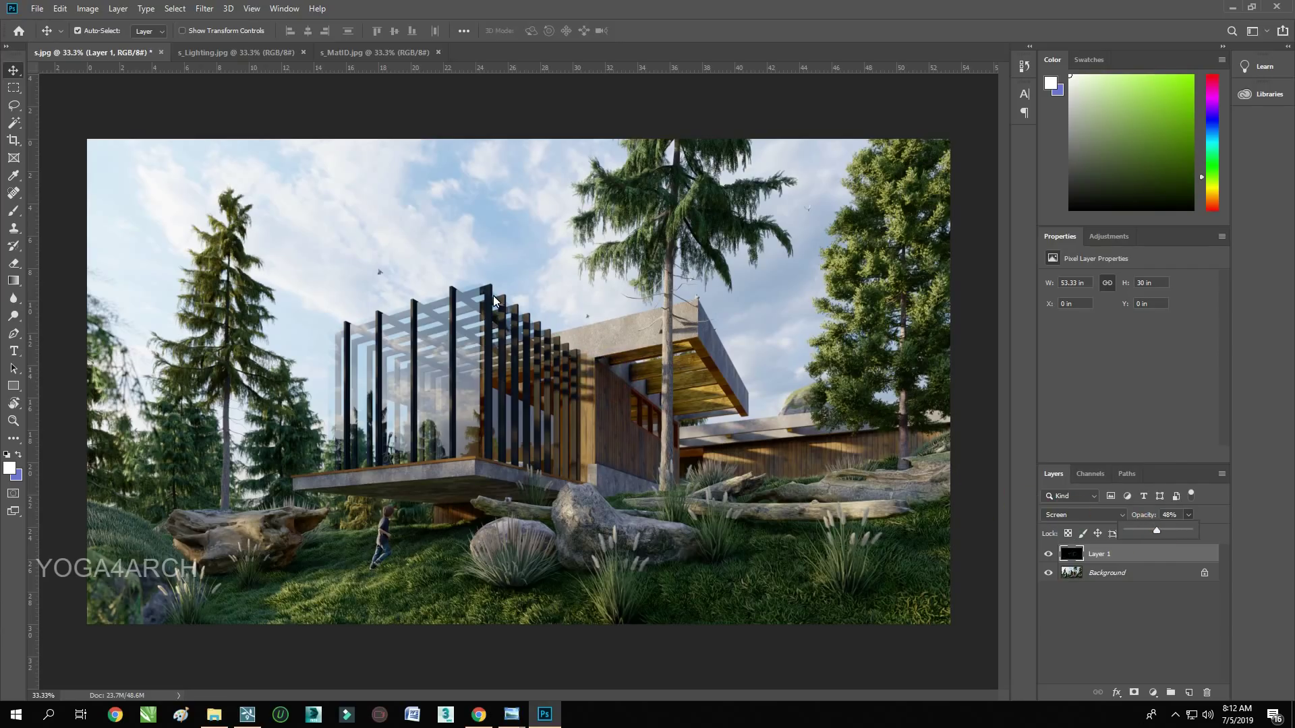
Copy the s_MatID pass into the s_Lighting document and align it
left_click(246, 54)
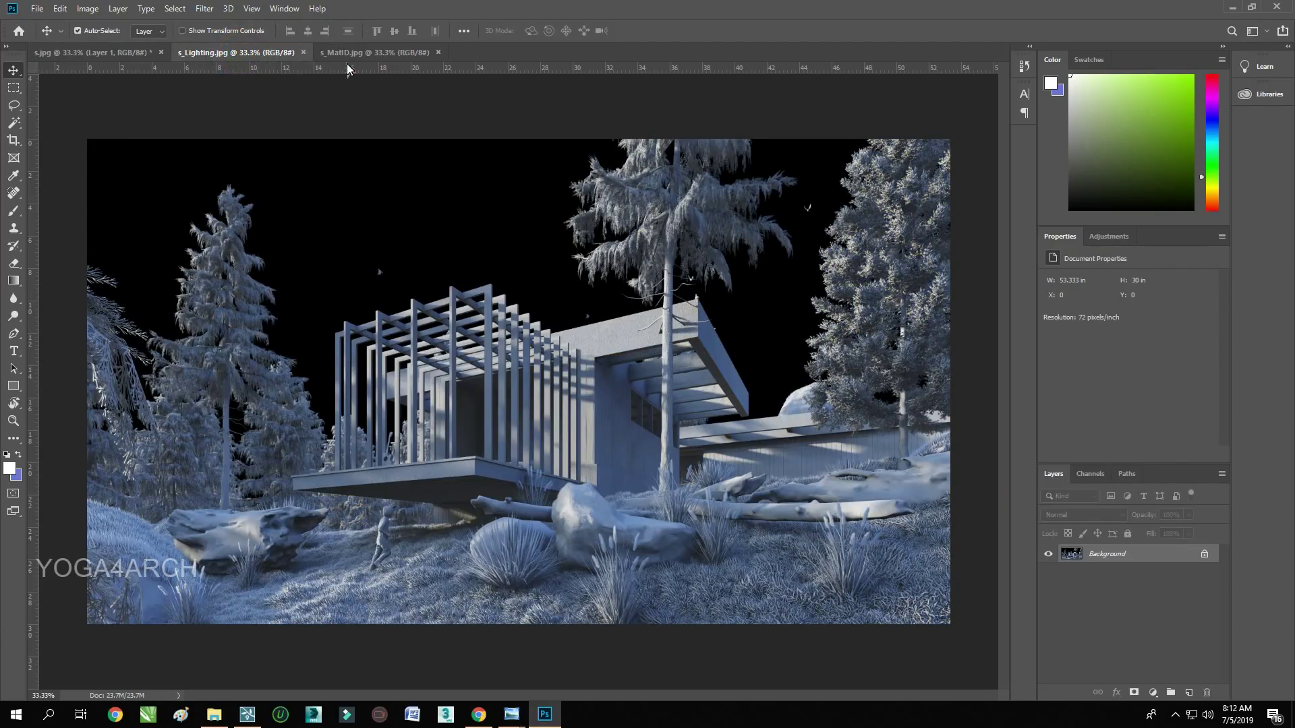
left_click(376, 54)
left_click_drag(377, 54, 293, 174)
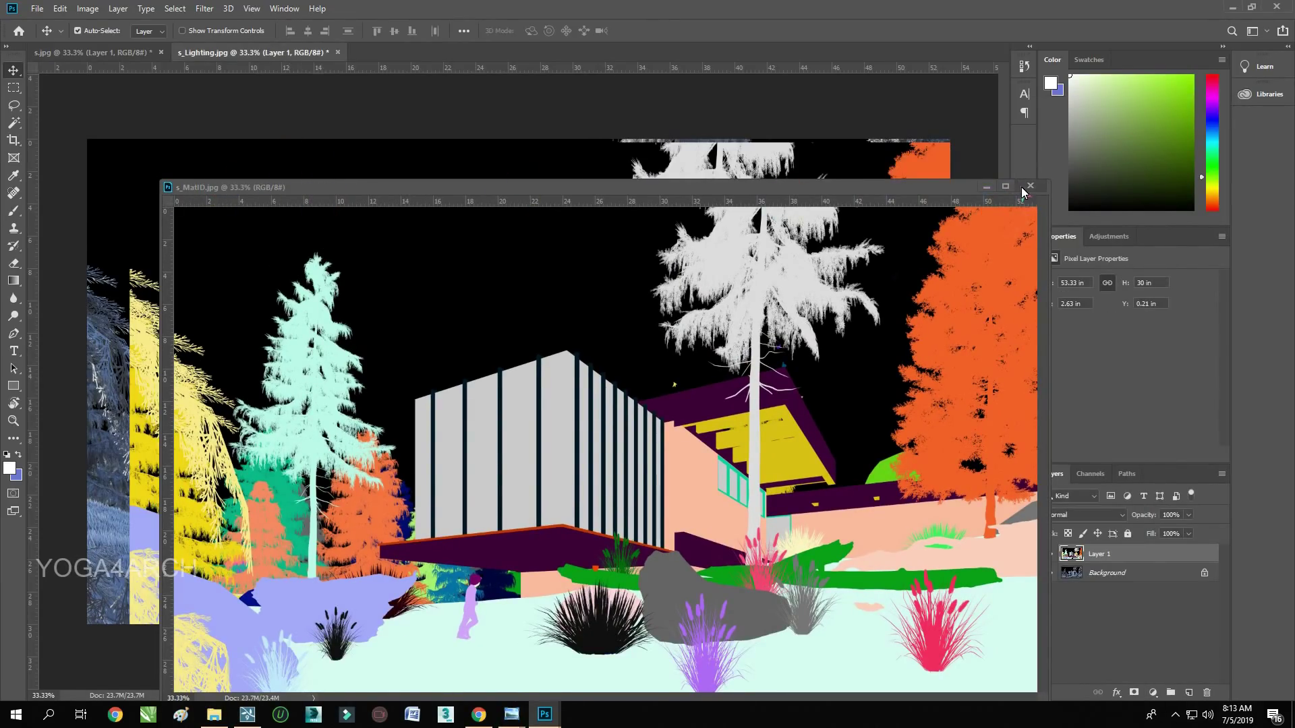
left_click(1028, 188)
left_click_drag(157, 414, 114, 411)
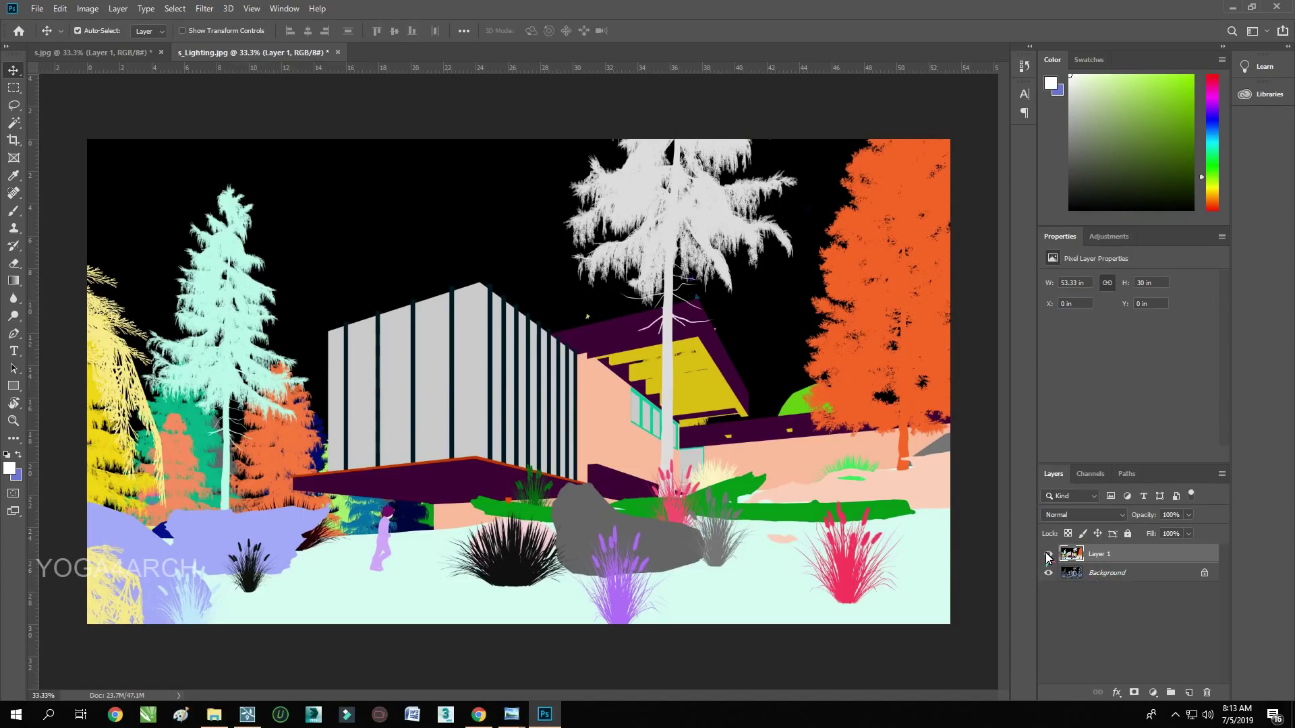
Bring the ID layer into s as aligned Layer 2, closing s_Lighting without saving
left_click_drag(209, 54, 314, 209)
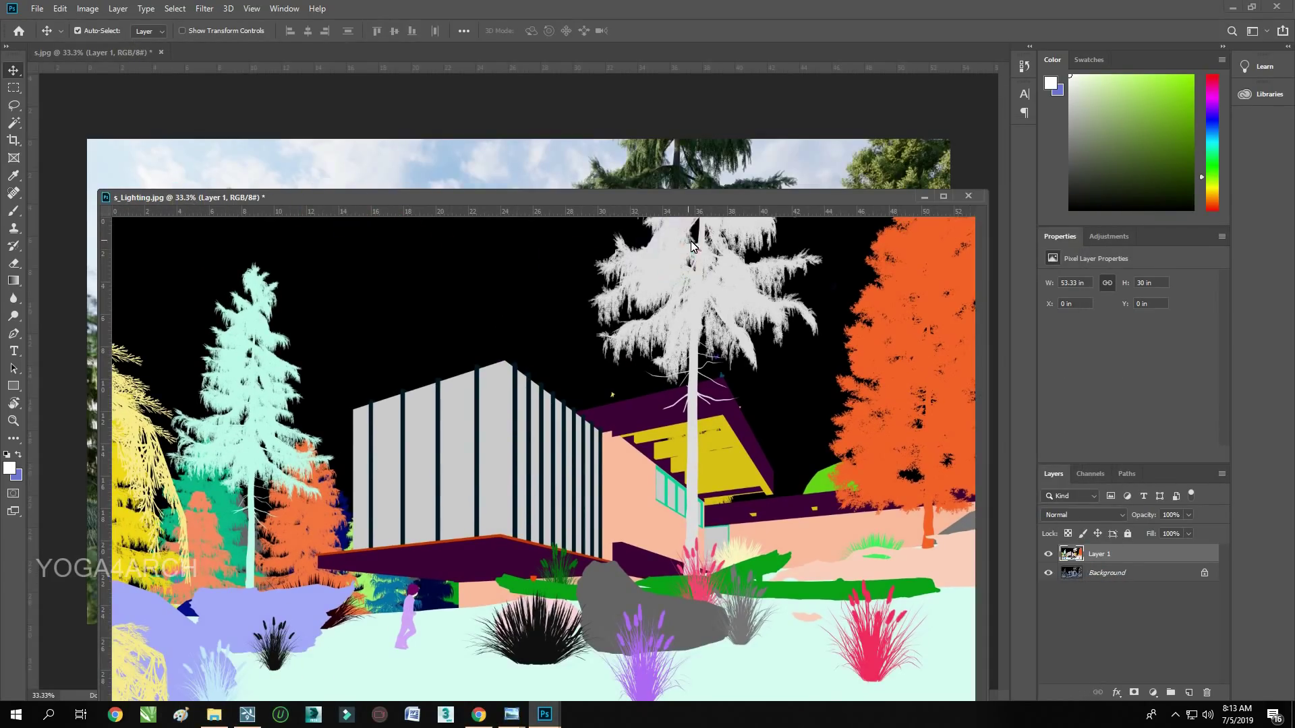
left_click_drag(693, 246, 616, 182)
left_click(968, 195)
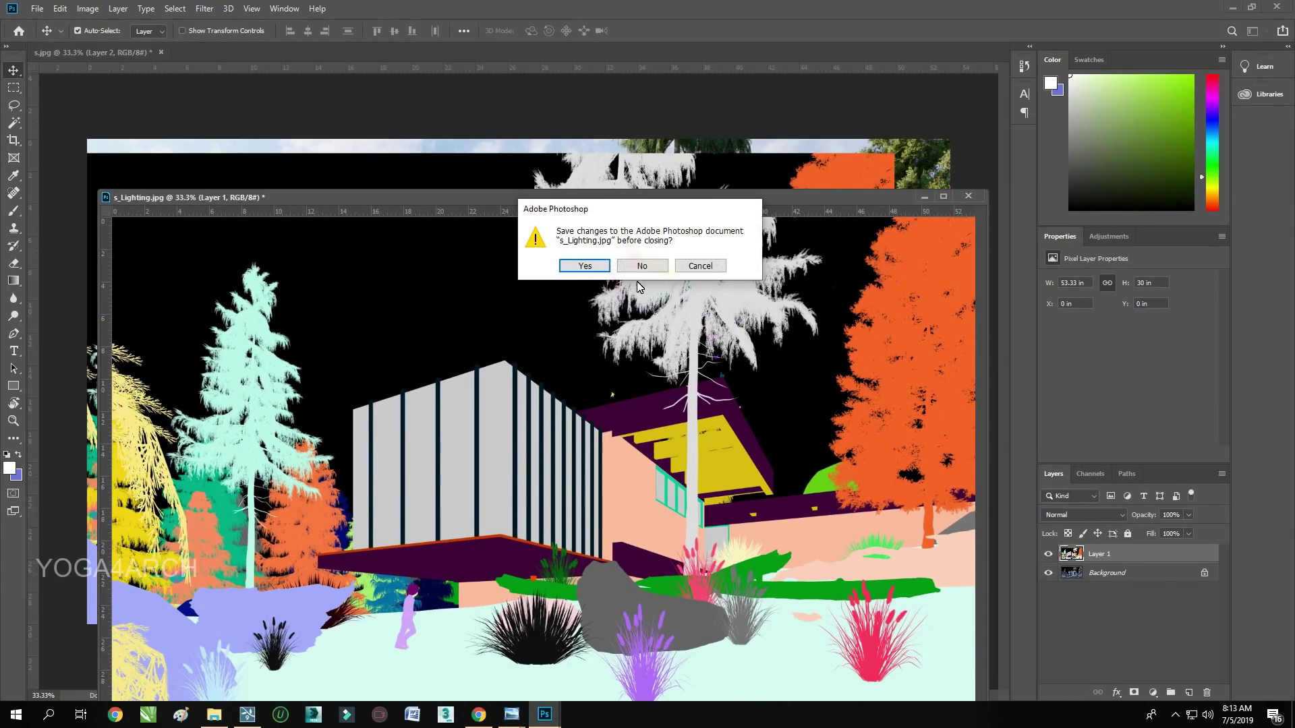
left_click(642, 266)
mouse_move(784, 167)
left_mouse_down()
mouse_move(729, 181)
mouse_move(784, 167)
left_mouse_up()
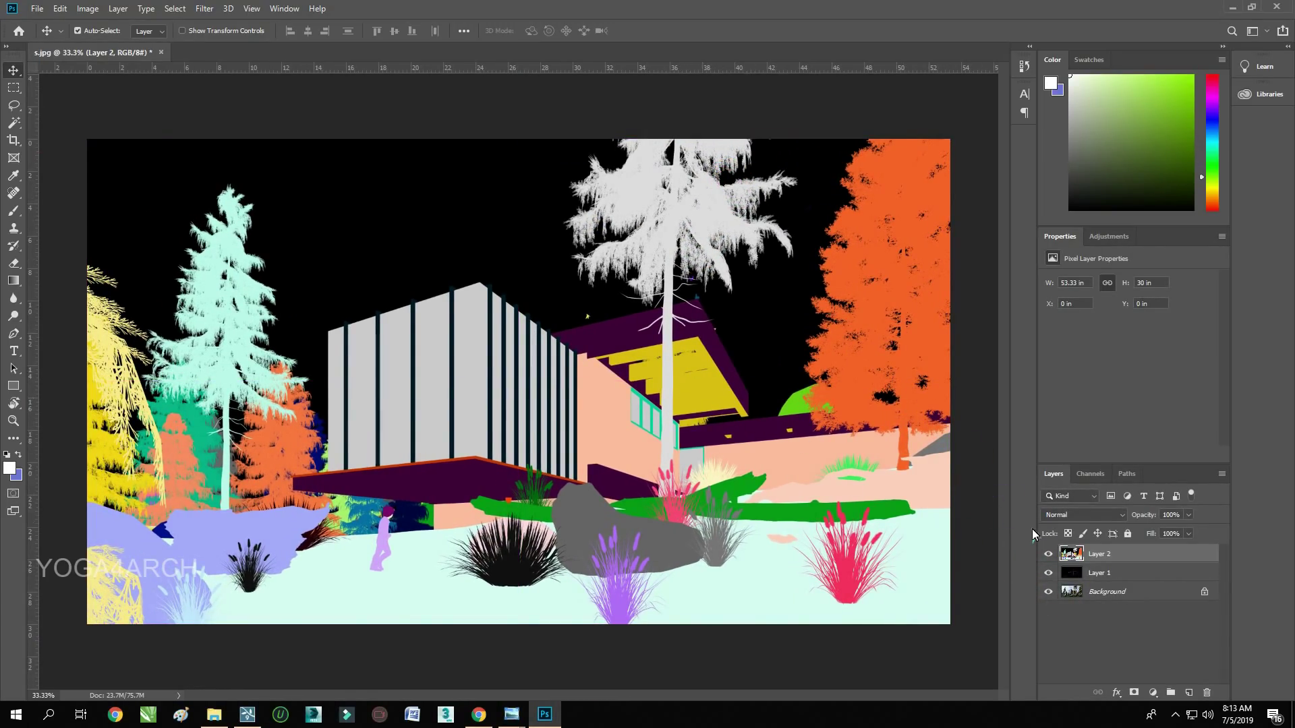
Magic-wand the yellow roof areas and copy them from the Background into new Layer 3
left_click(1048, 554)
left_click(1048, 554)
key("w")
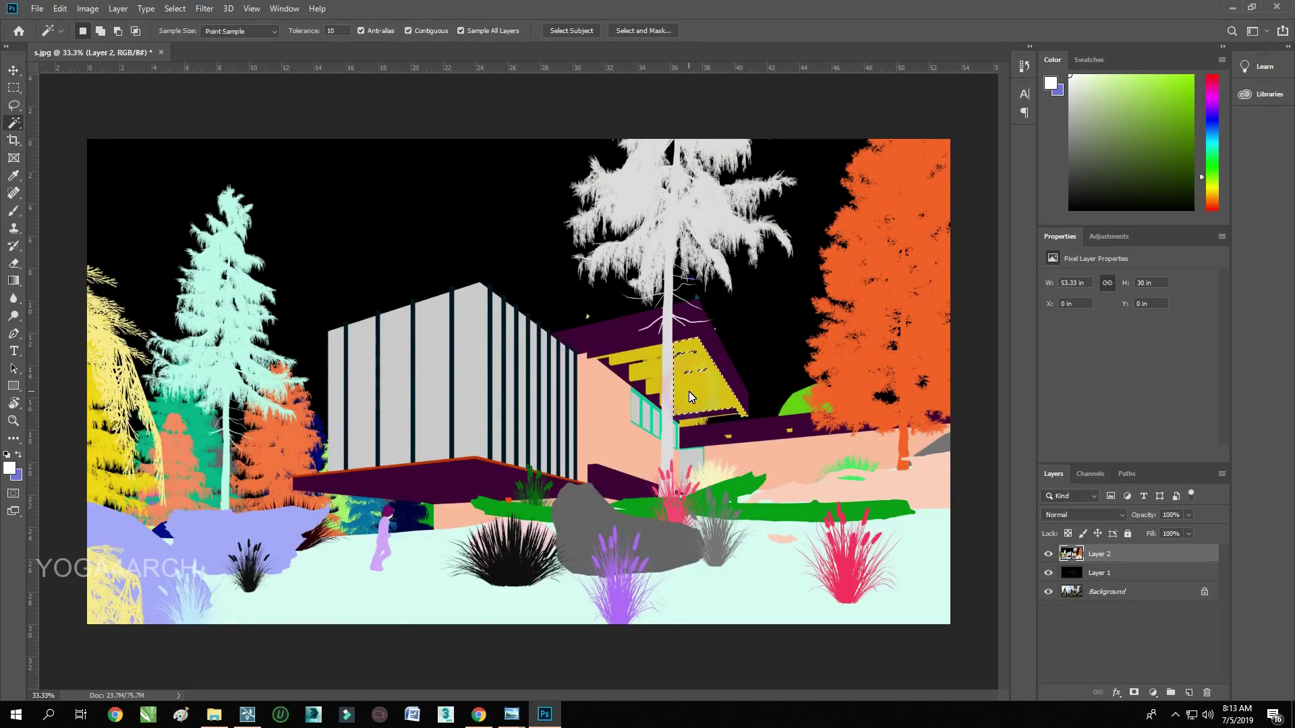
left_click(646, 369, "shift")
left_click(1122, 589)
right_click(701, 385)
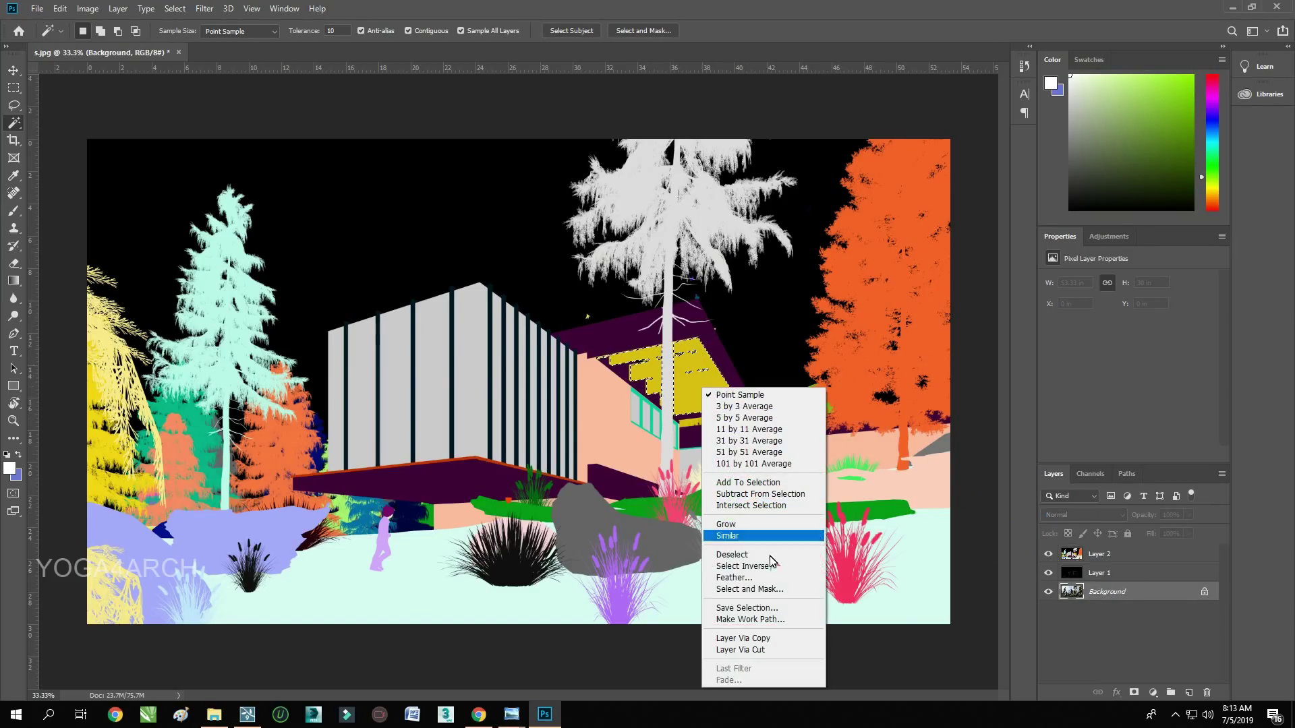
left_click(742, 639)
left_click(1048, 554)
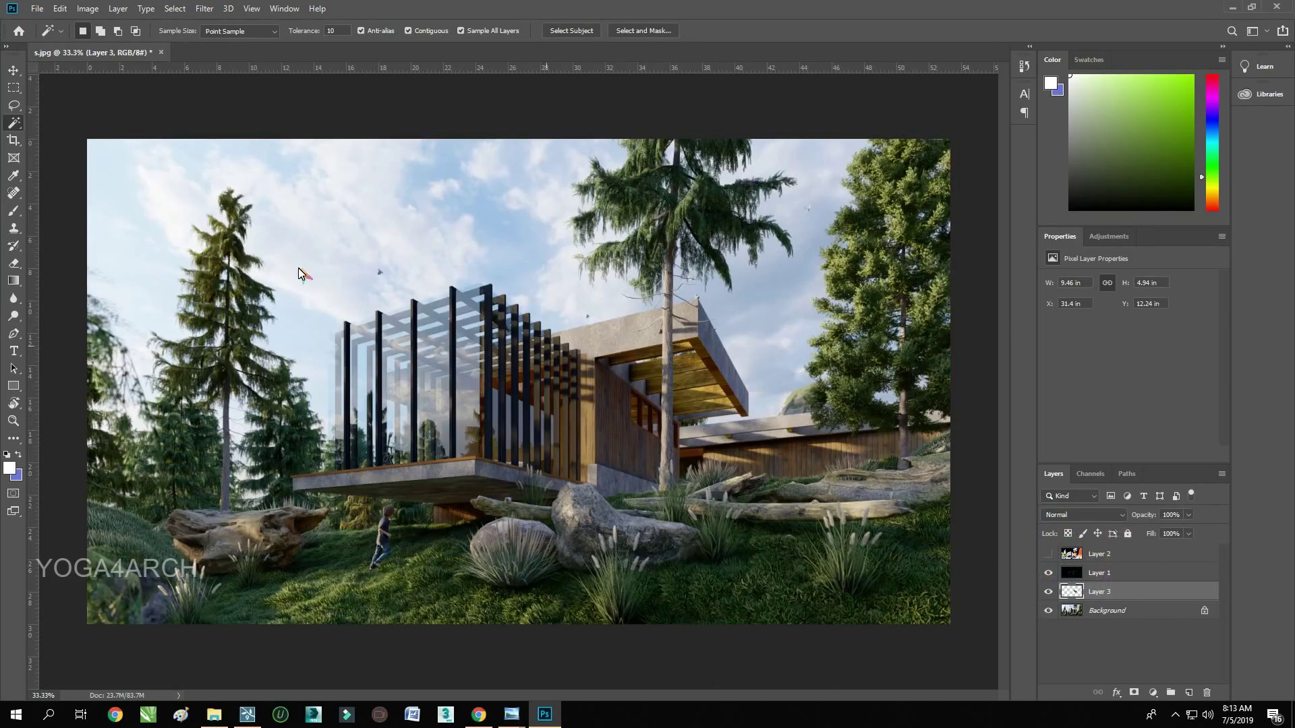
Apply Hue/Saturation to Layer 3: Hue -13, Saturation -31, Lightness +1
left_click(88, 8)
mouse_move(108, 45)
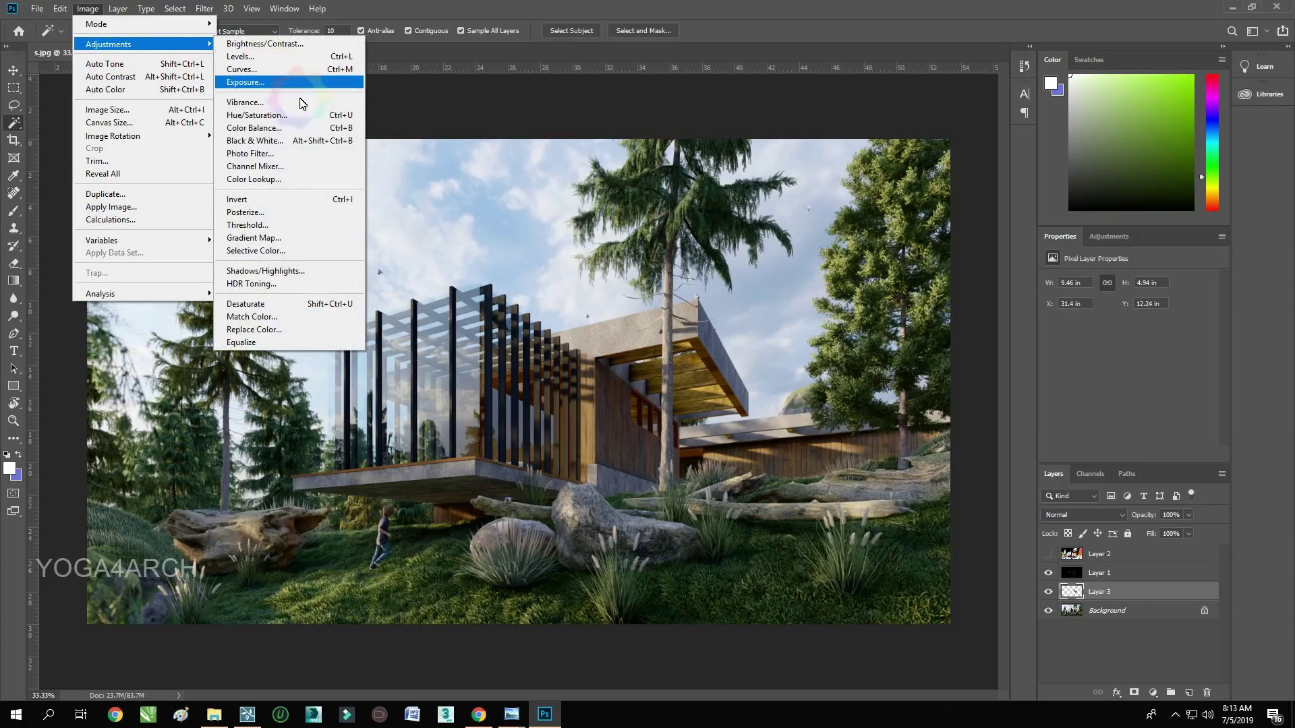
left_click(303, 116)
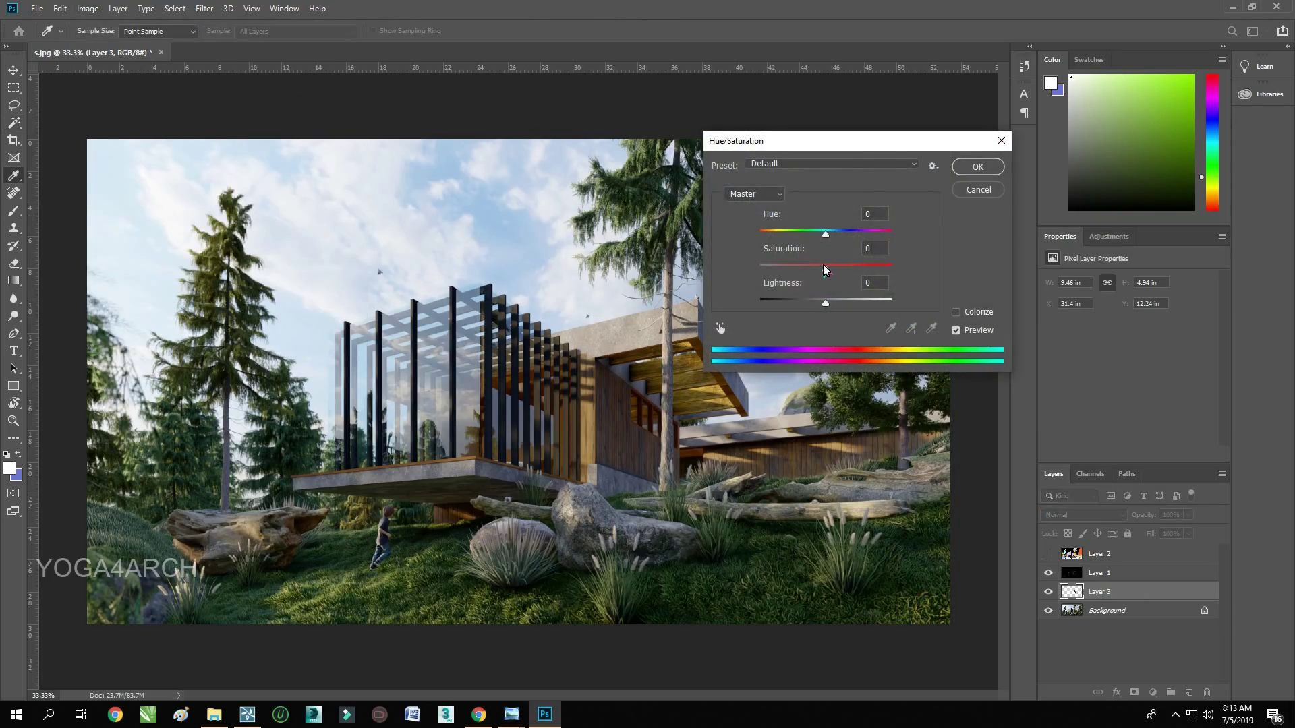
left_click_drag(827, 236, 816, 231)
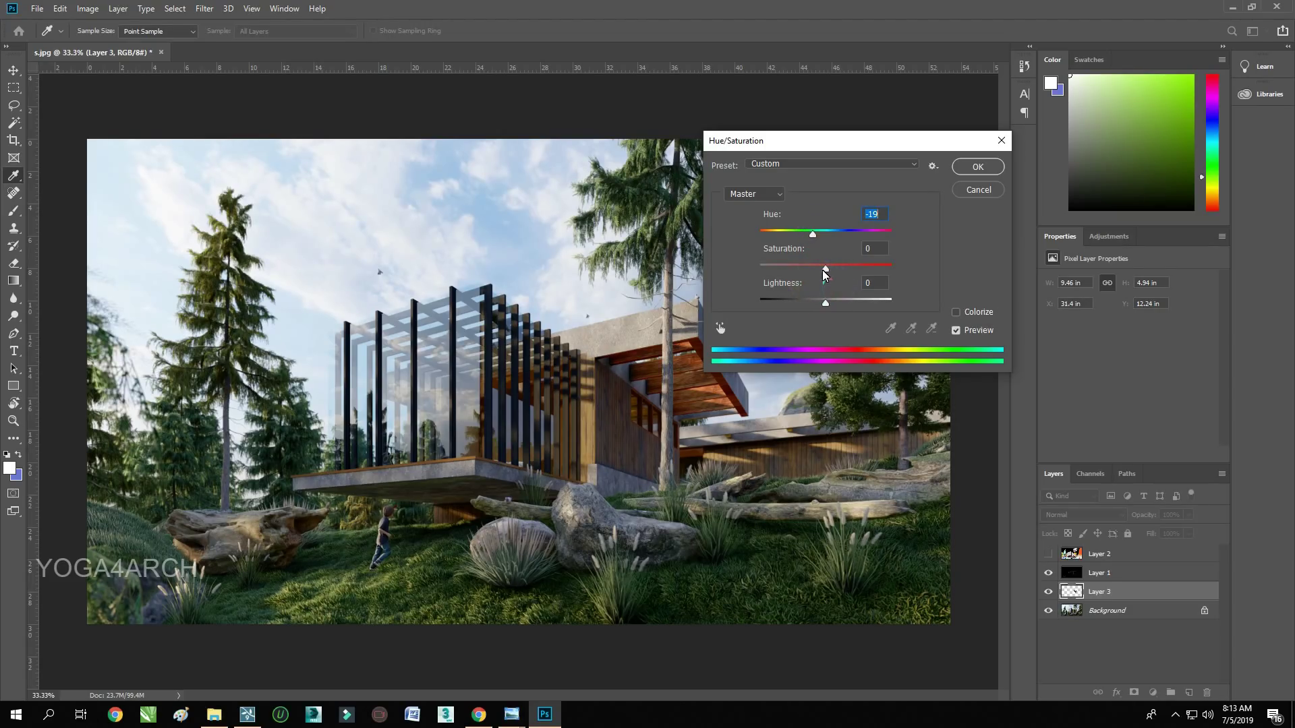
left_click_drag(825, 268, 804, 272)
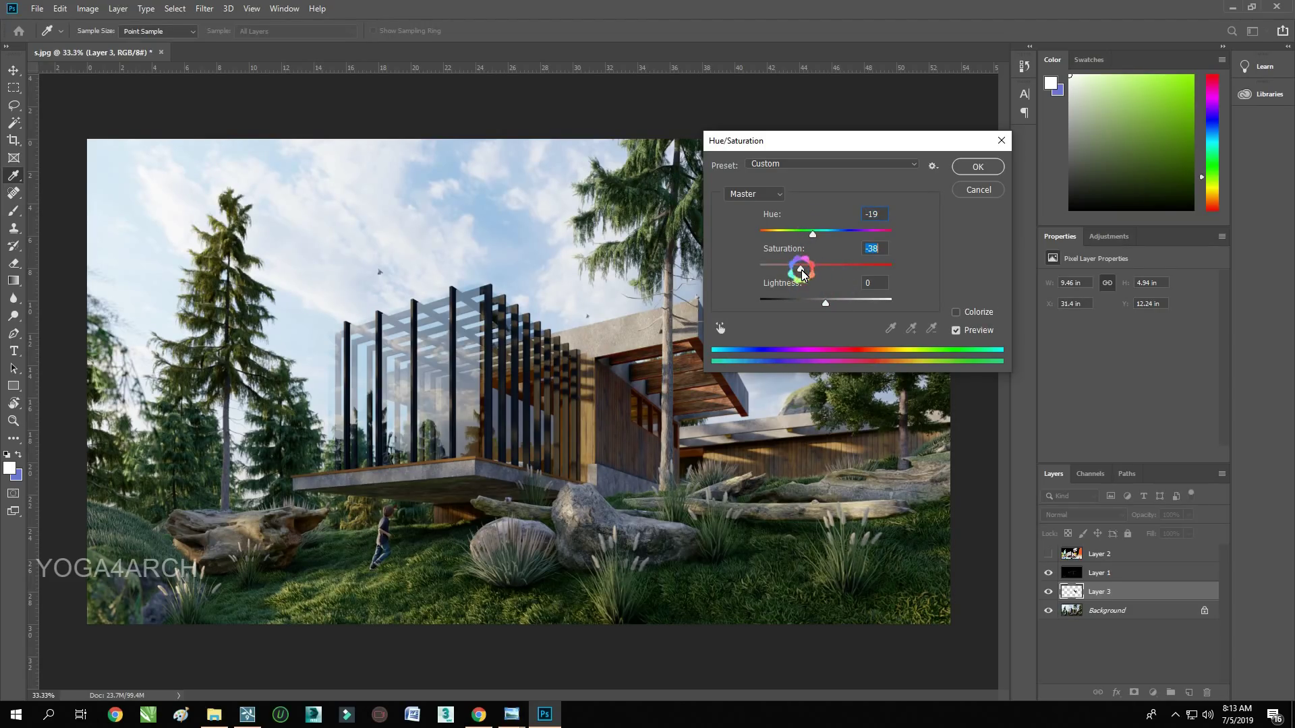
left_click_drag(813, 234, 818, 235)
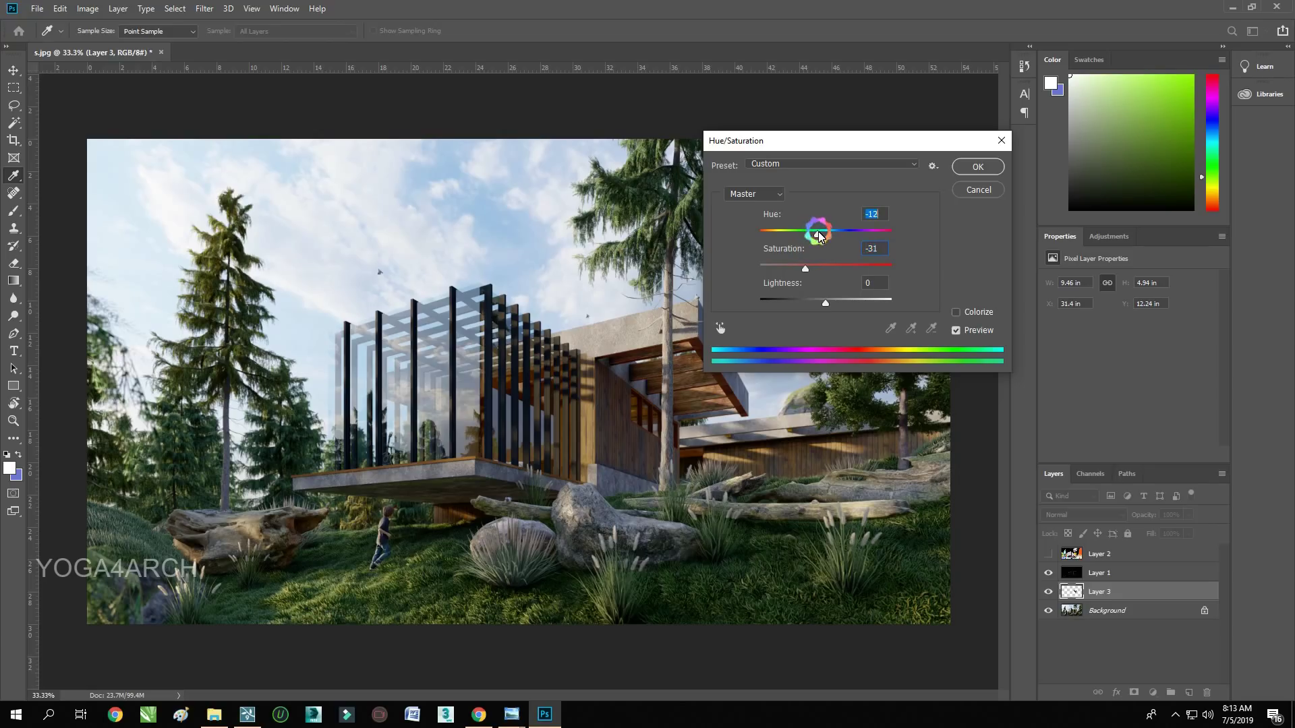
left_click_drag(825, 303, 826, 304)
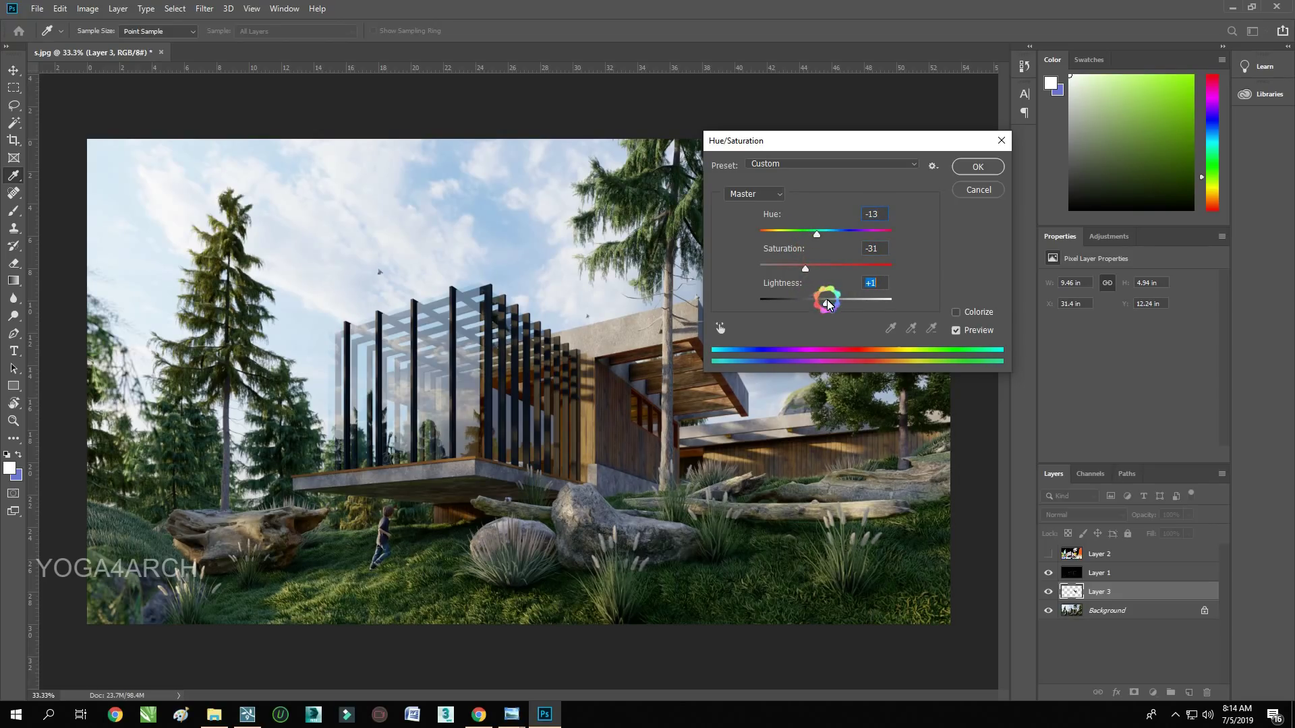
left_click(979, 169)
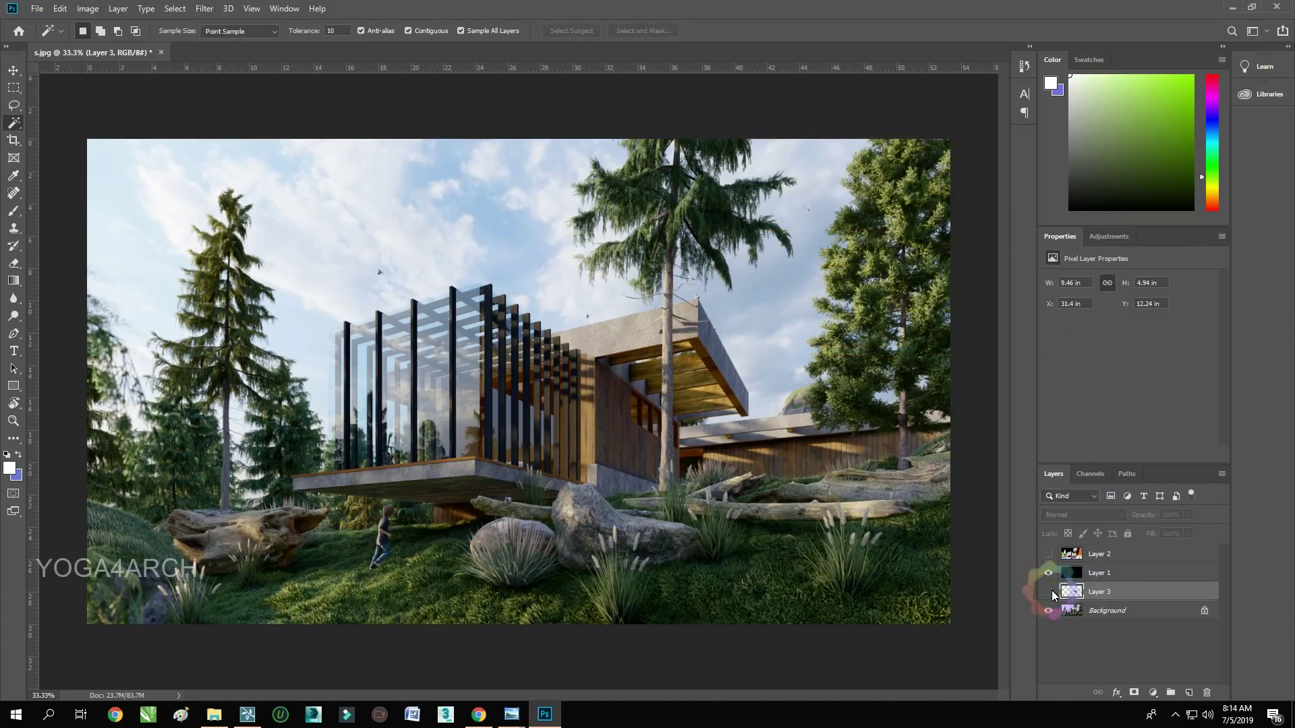
Unlock the Background layer as an editable Layer 0
key("w")
left_click(1048, 591)
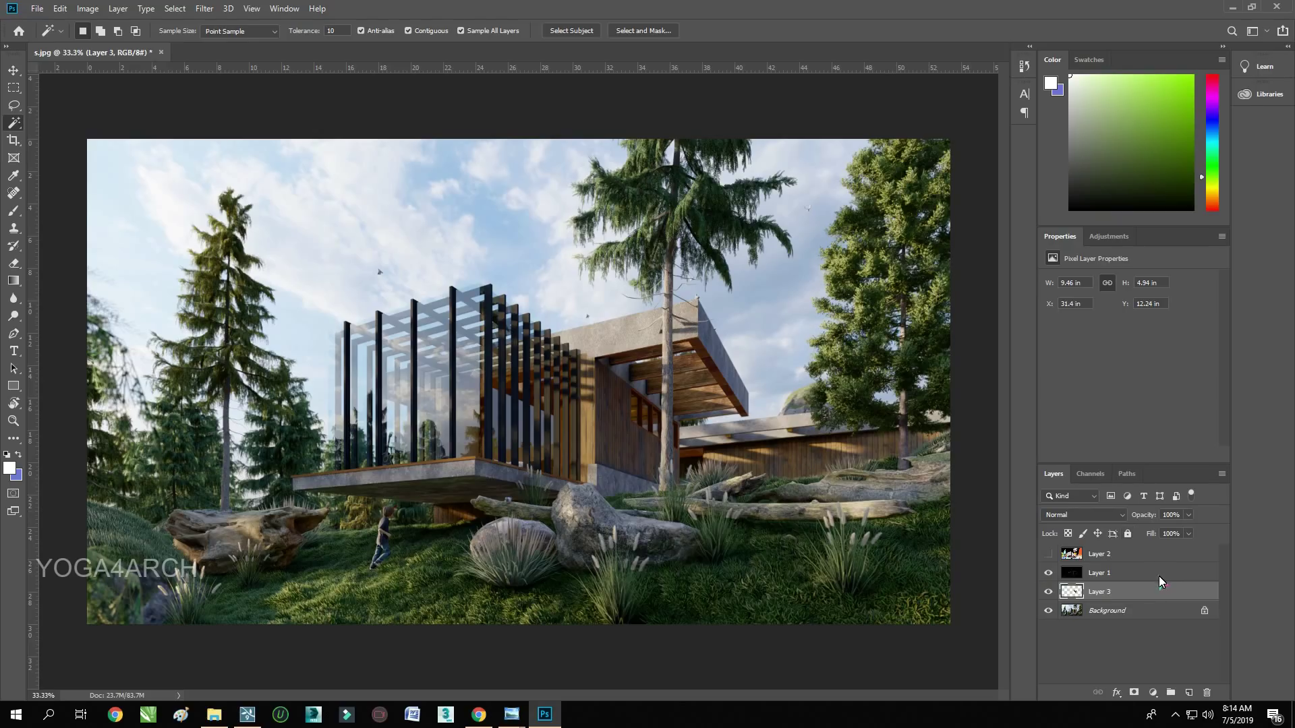
double_click(1160, 609)
left_click(971, 210)
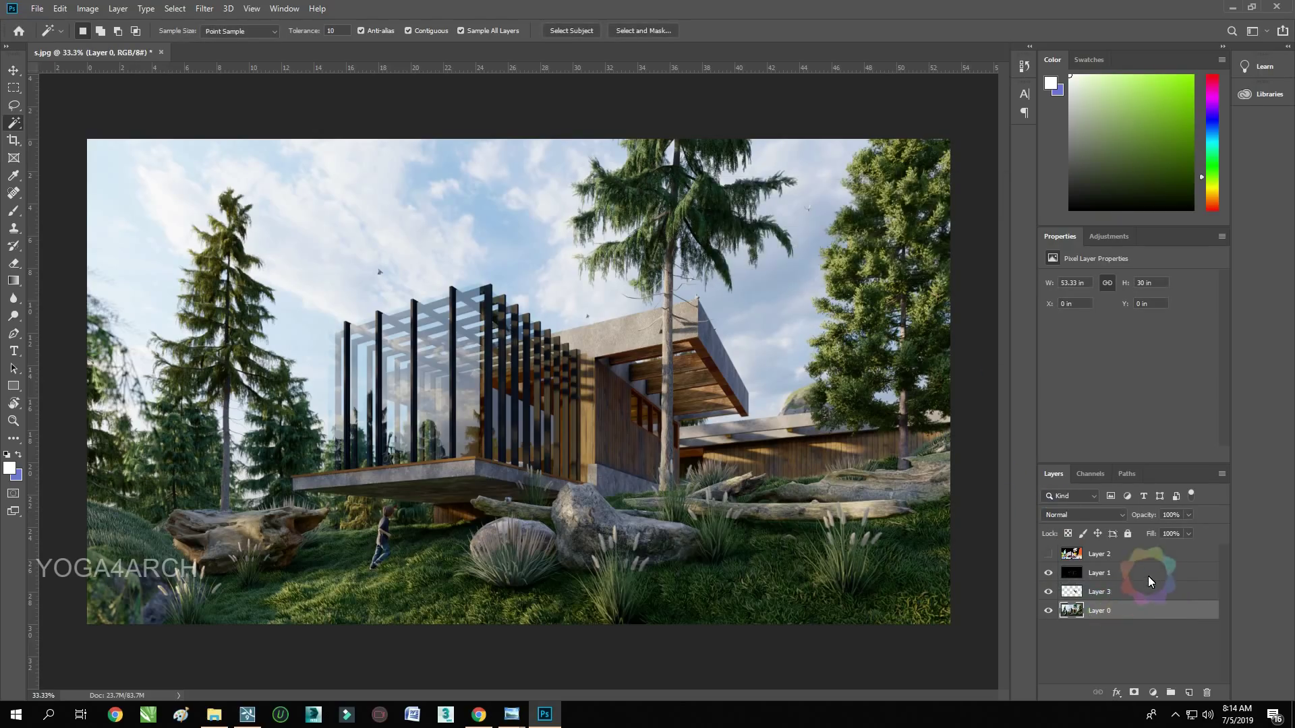
Duplicate Layers 1, 3 and 0 and merge the copies into one Layer 1 copy
left_click(1152, 574)
left_click(1154, 610, "shift")
key("ctrl+j")
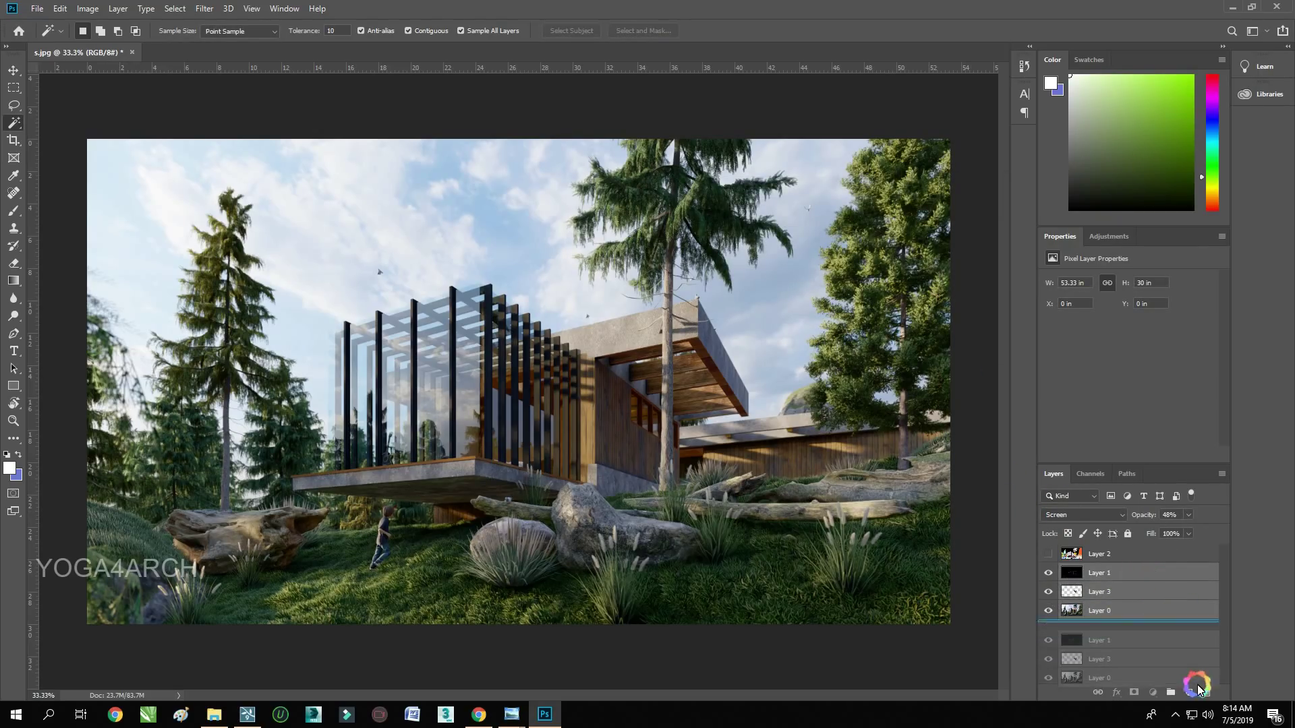
right_click(1167, 613)
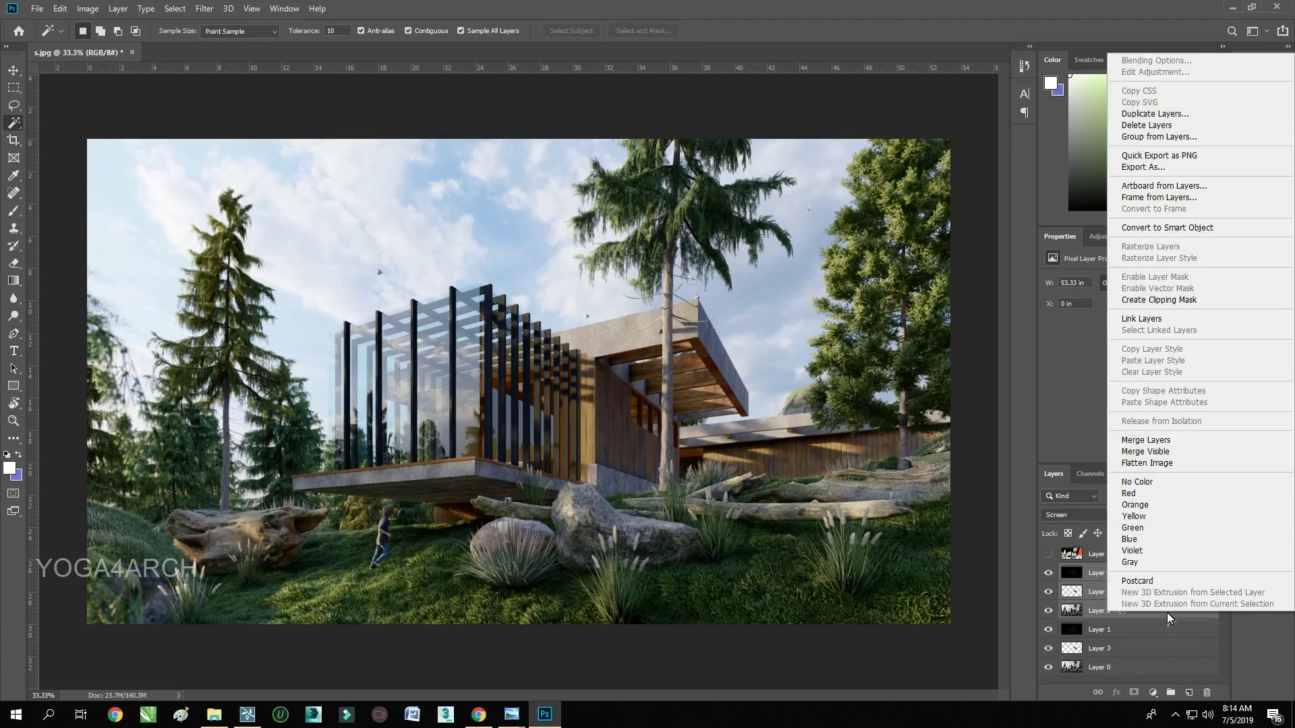
left_click(1175, 439)
Open Camera Raw on the merged layer, apply Auto tone and a subtle Effects vignette
left_click(204, 8)
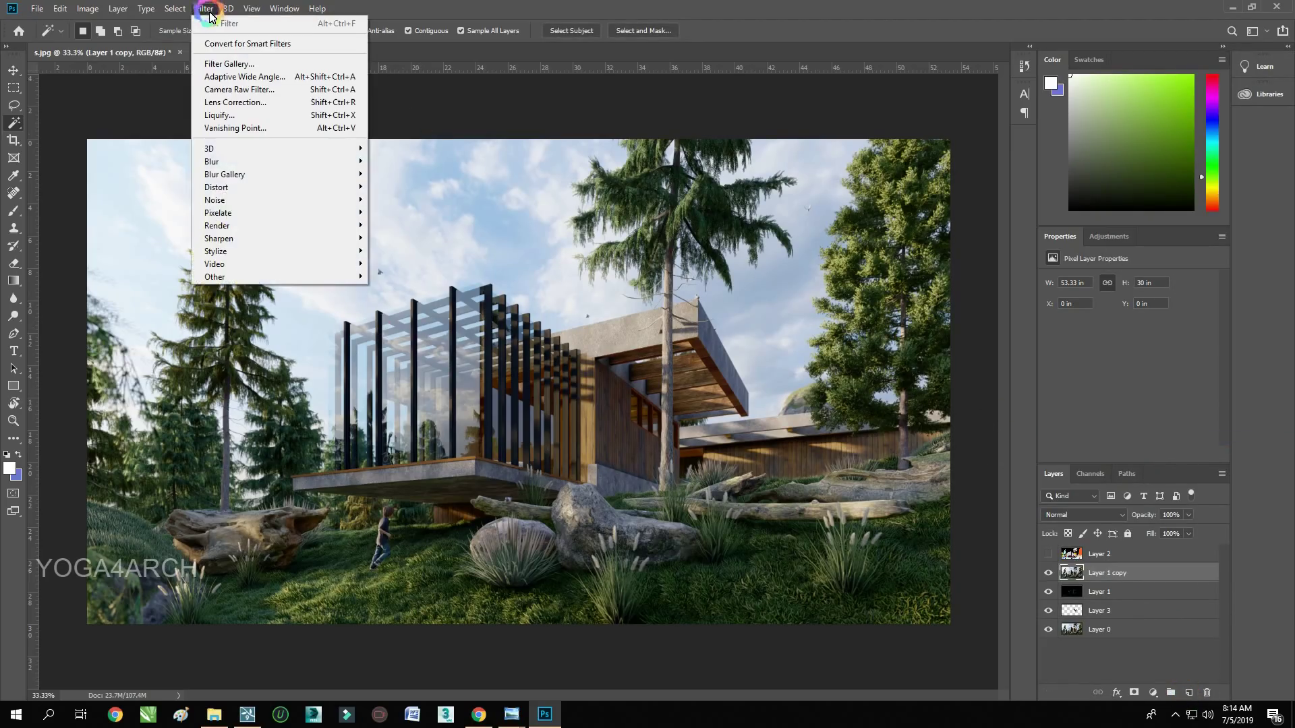
left_click(237, 92)
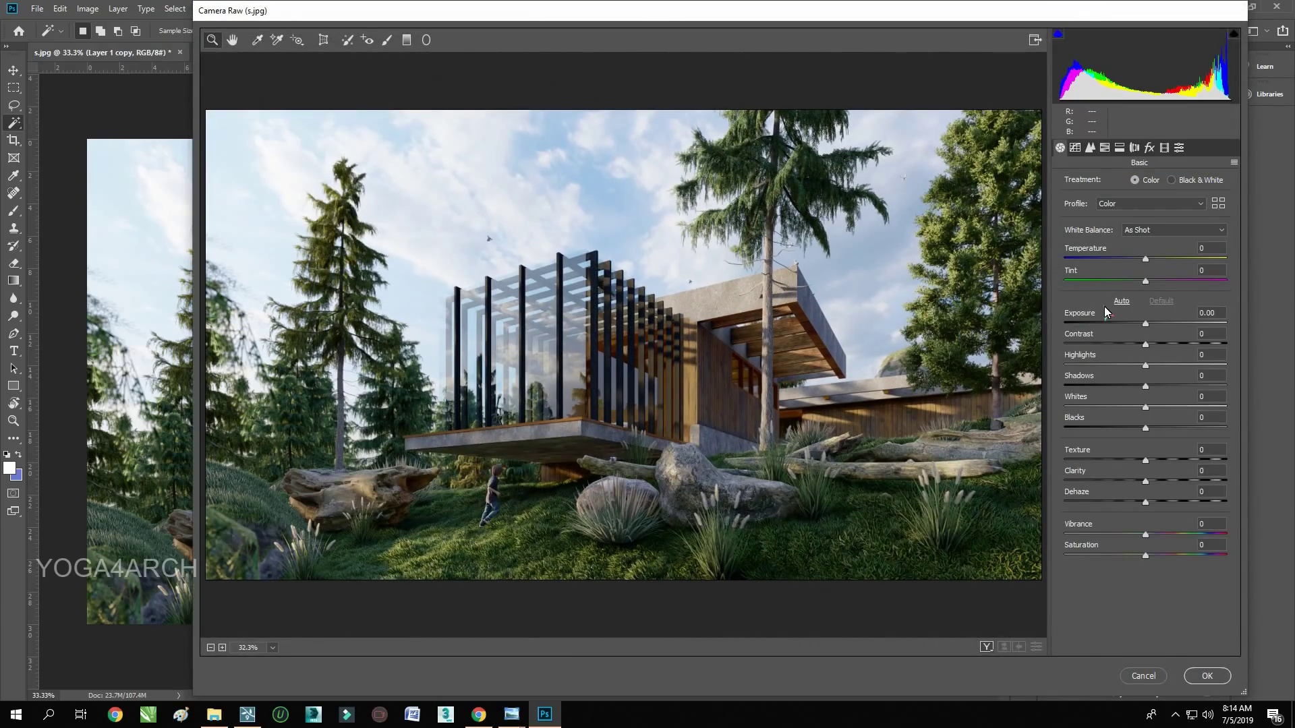
left_click(1120, 301)
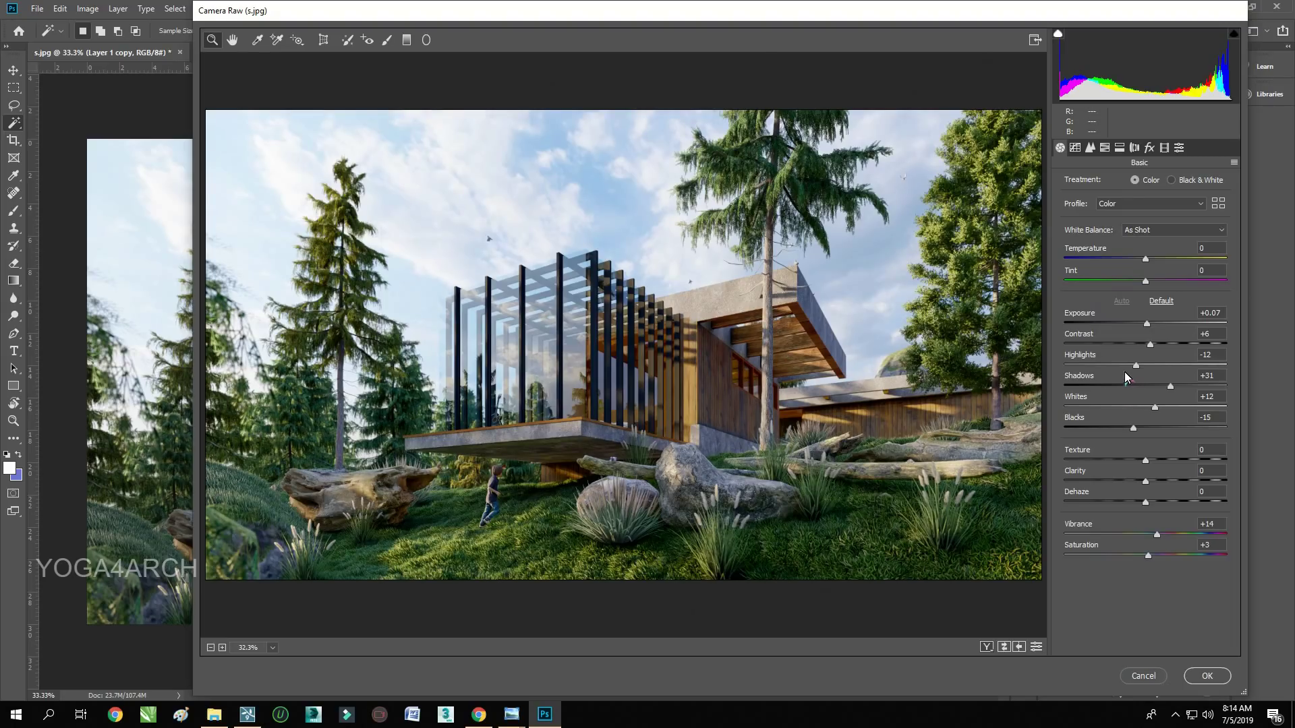
left_click(1149, 148)
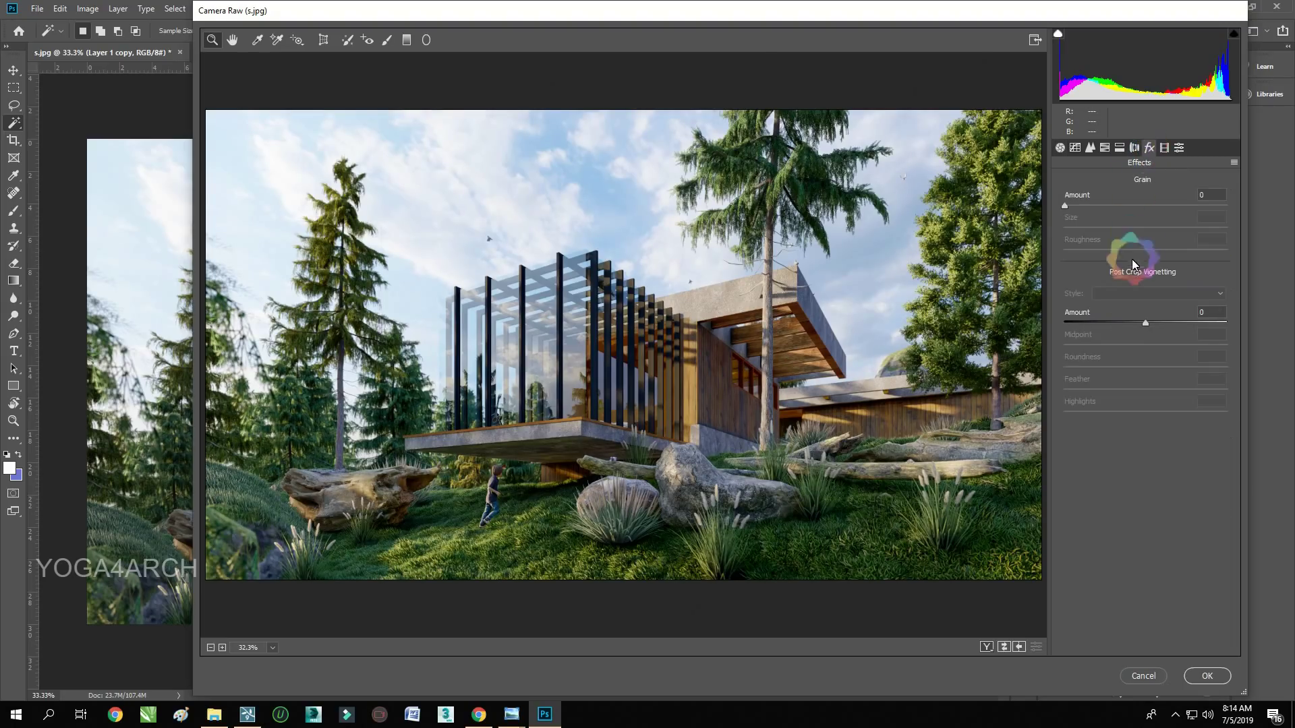
mouse_move(1145, 323)
left_mouse_down()
mouse_move(1123, 319)
mouse_move(1137, 315)
left_mouse_up()
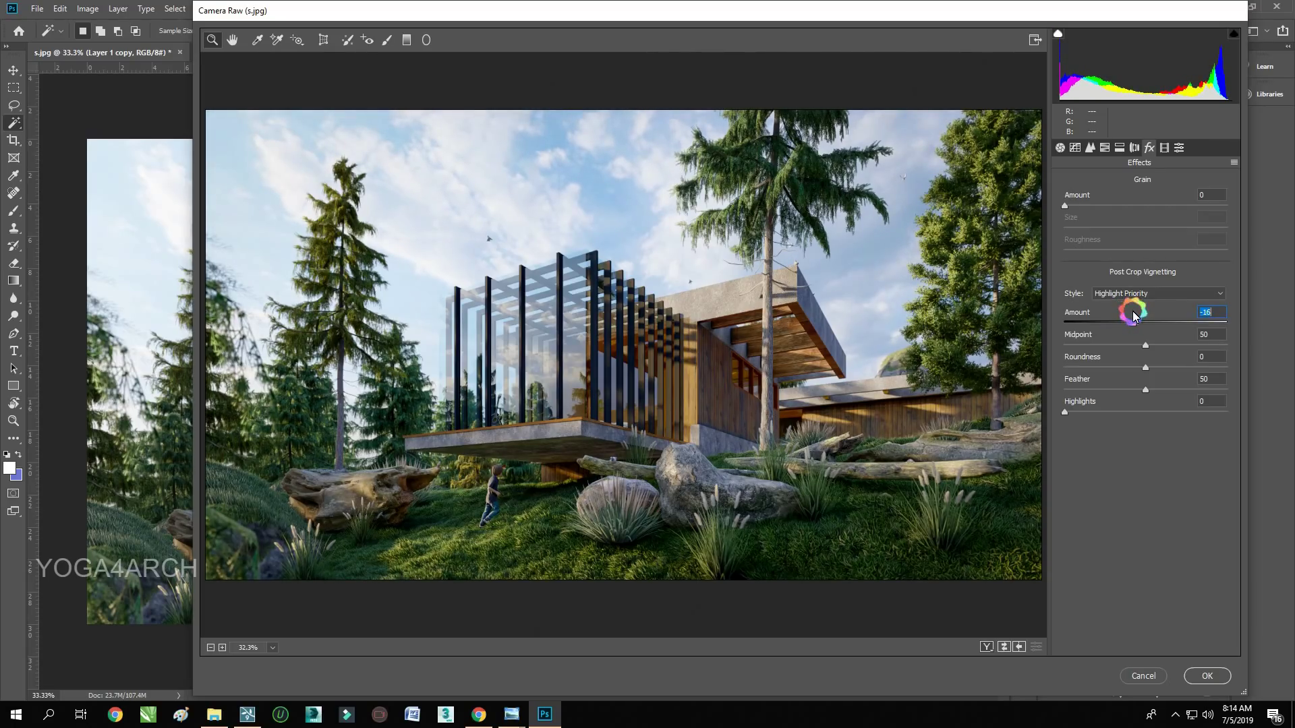
left_click_drag(1137, 315, 1138, 299)
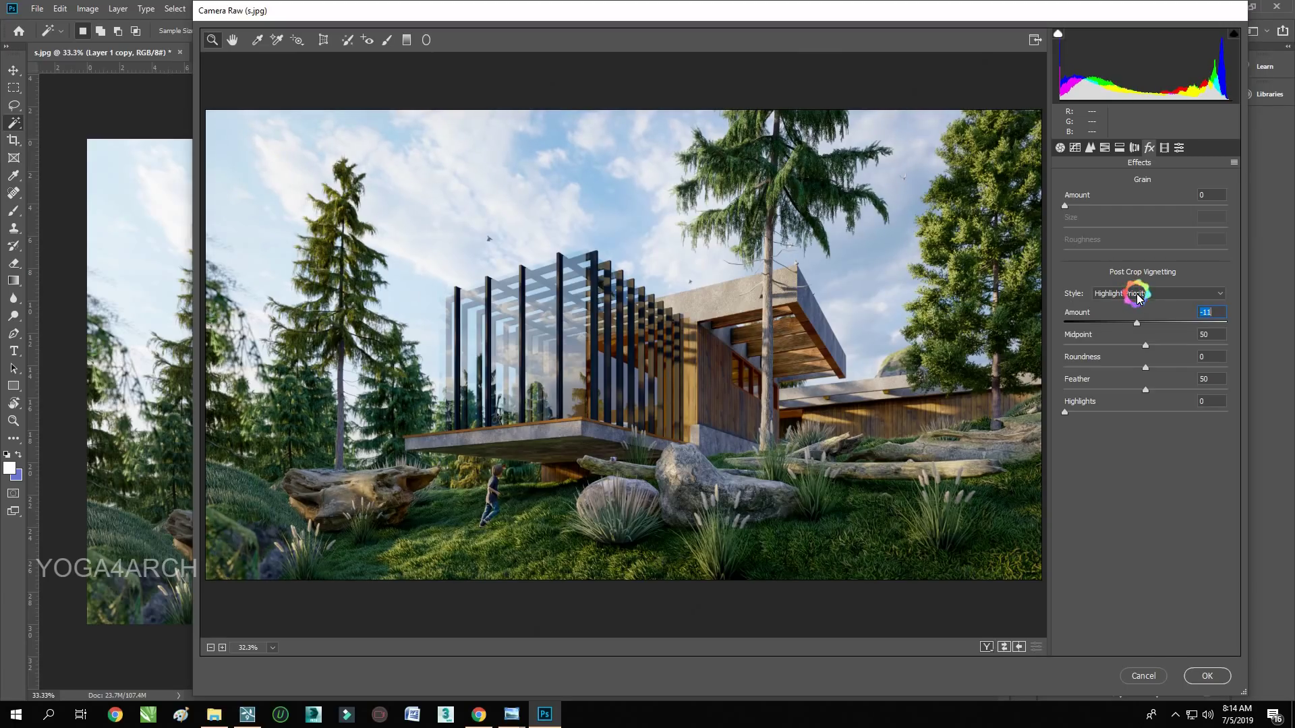
Darken corners with Lens Corrections vignetting, set sharpening amount to 48, and apply
left_click(1134, 147)
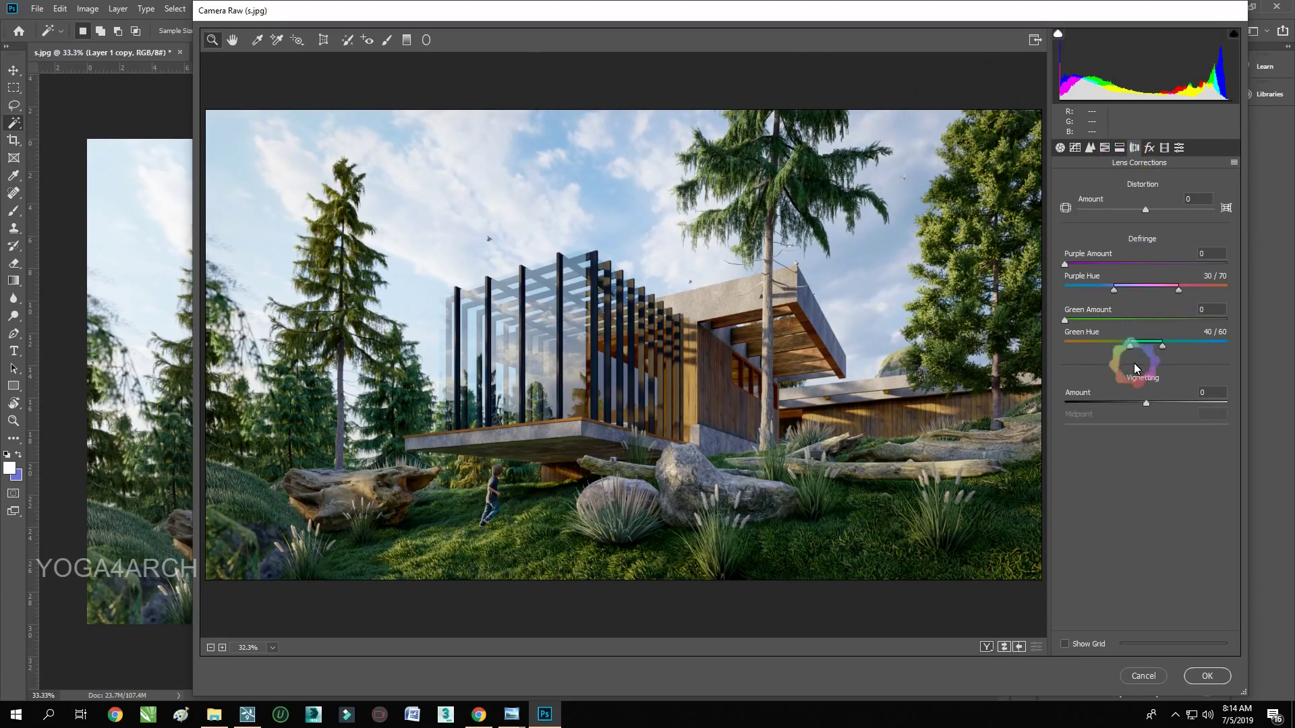
left_click_drag(1147, 400, 1132, 397)
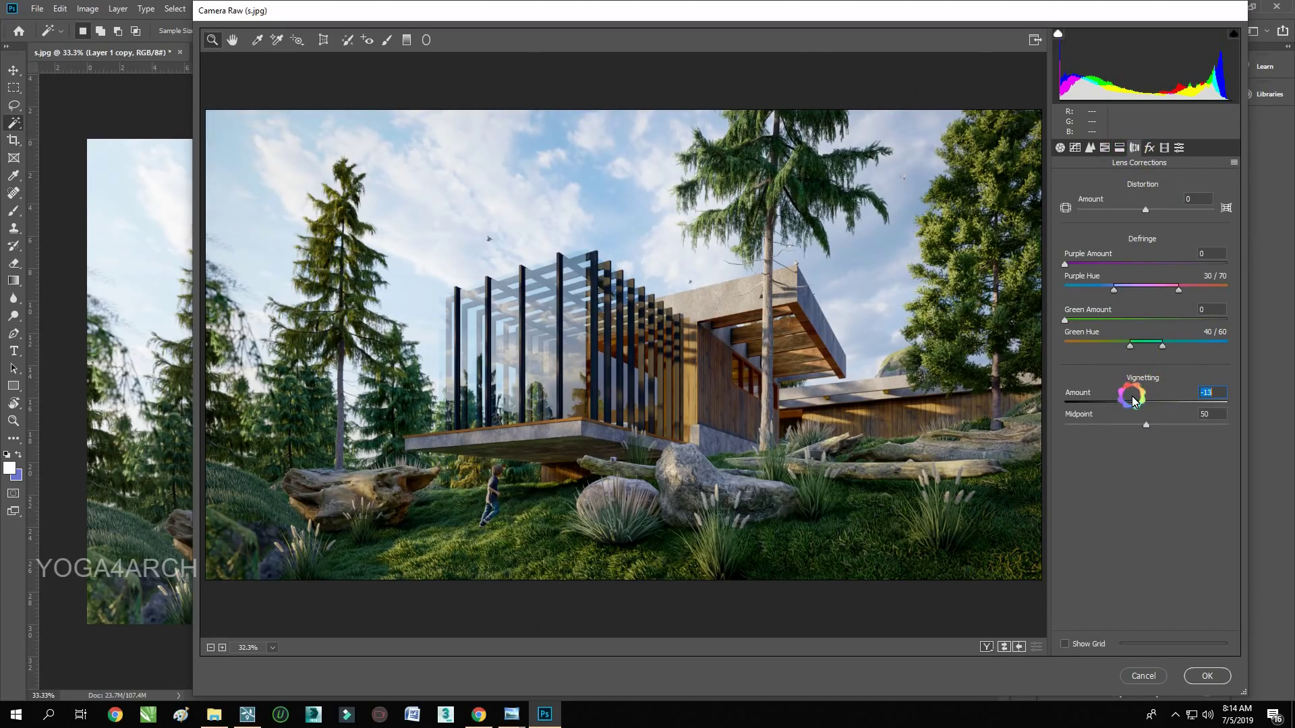
left_click(1090, 149)
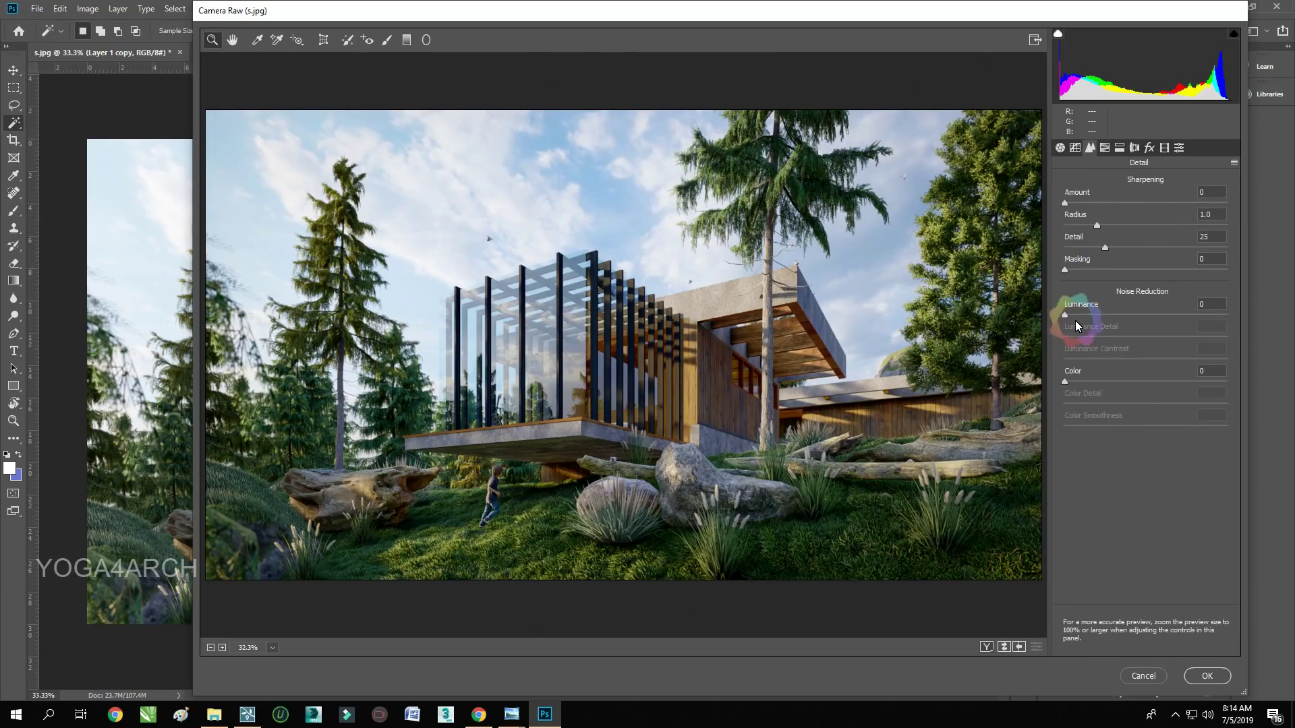
mouse_move(1144, 204)
left_mouse_down()
mouse_move(1107, 204)
mouse_move(1126, 206)
left_mouse_up()
left_click(1204, 675)
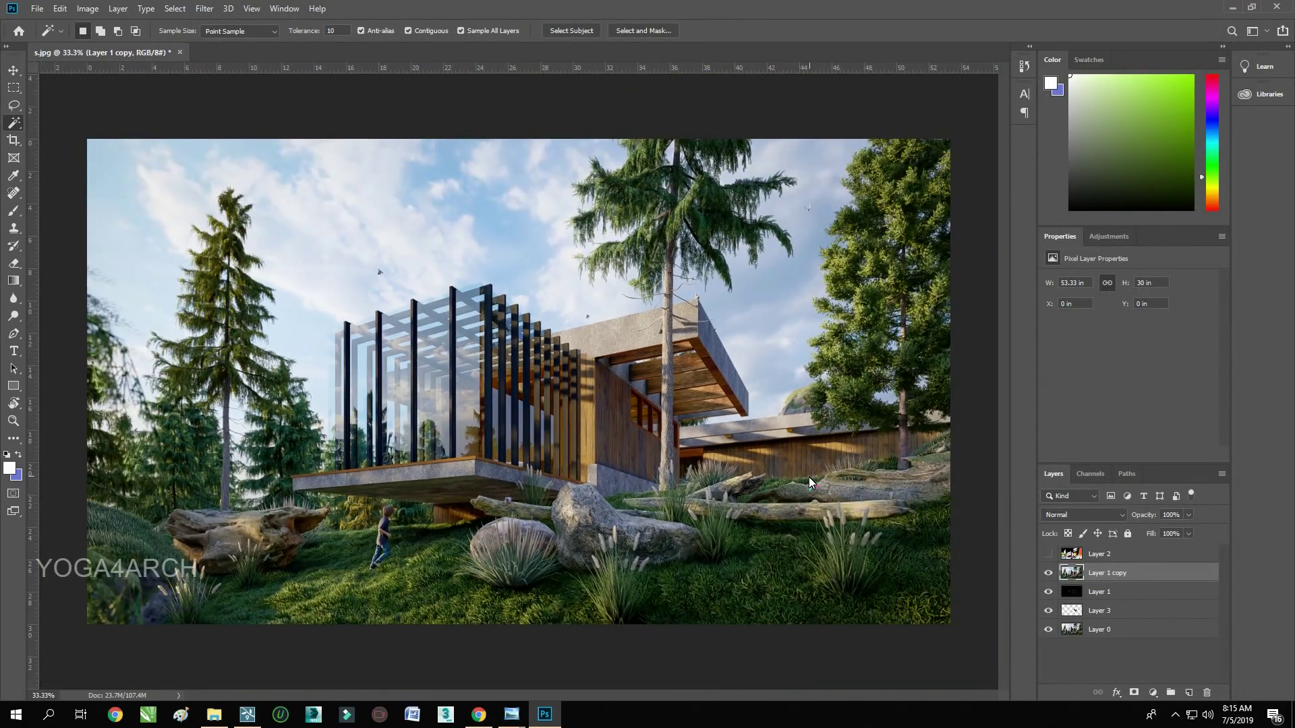
Add a Color Balance layer shifting midtones slightly toward red and yellow, at reduced opacity
left_click(1153, 692)
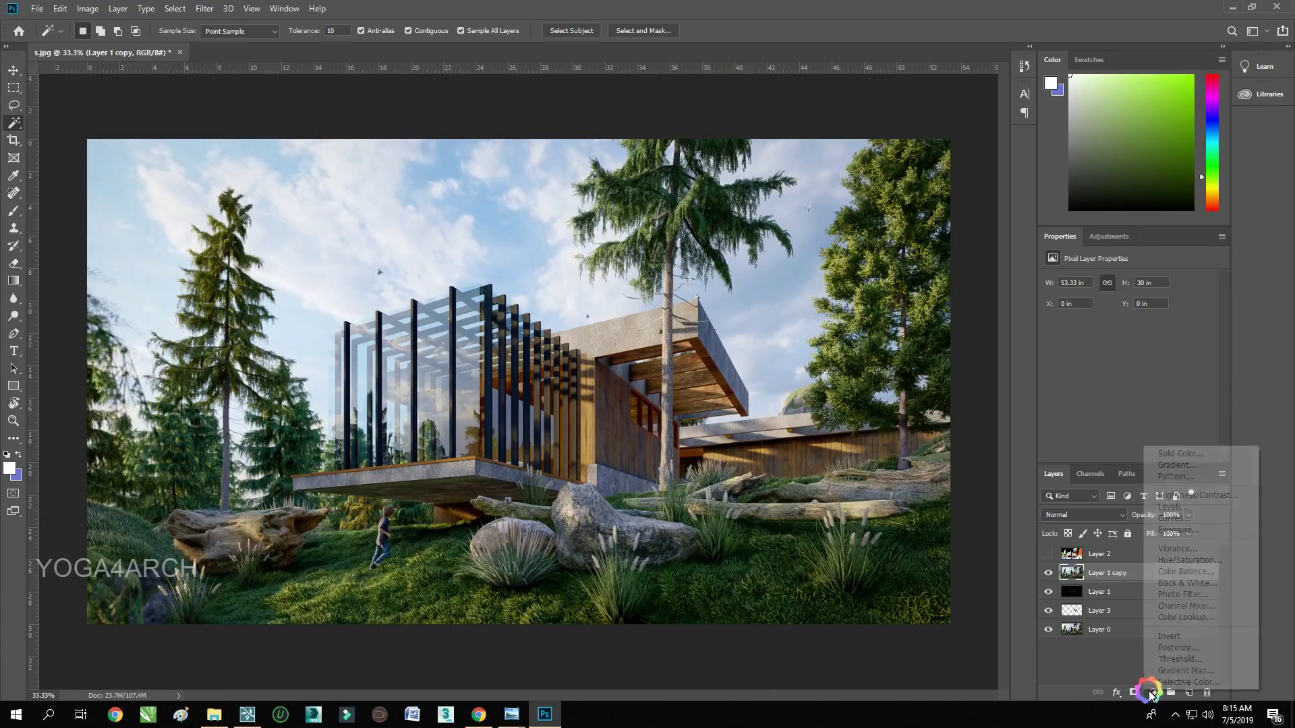
left_click(1206, 571)
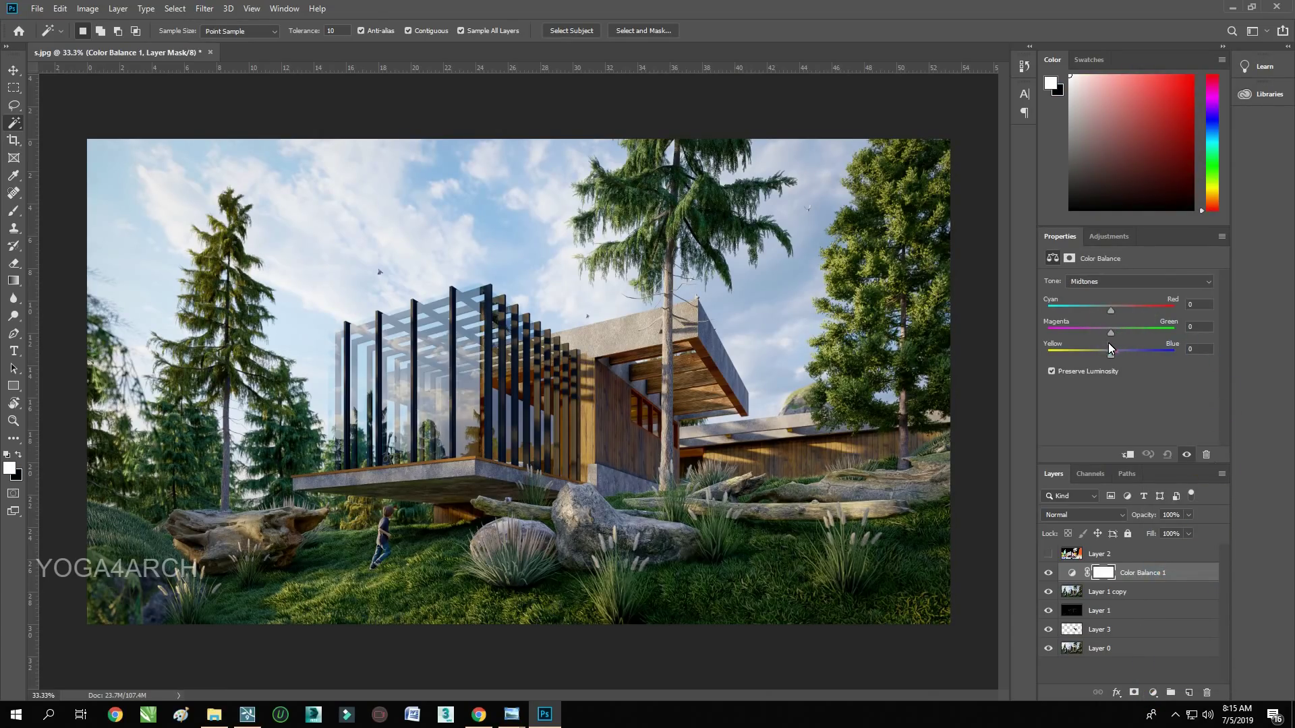
left_click_drag(1112, 307, 1118, 306)
left_click_drag(1111, 355, 1106, 331)
left_click(1048, 572)
left_click(1188, 515)
mouse_move(1191, 530)
left_mouse_down()
mouse_move(1174, 533)
mouse_move(1187, 533)
left_mouse_up()
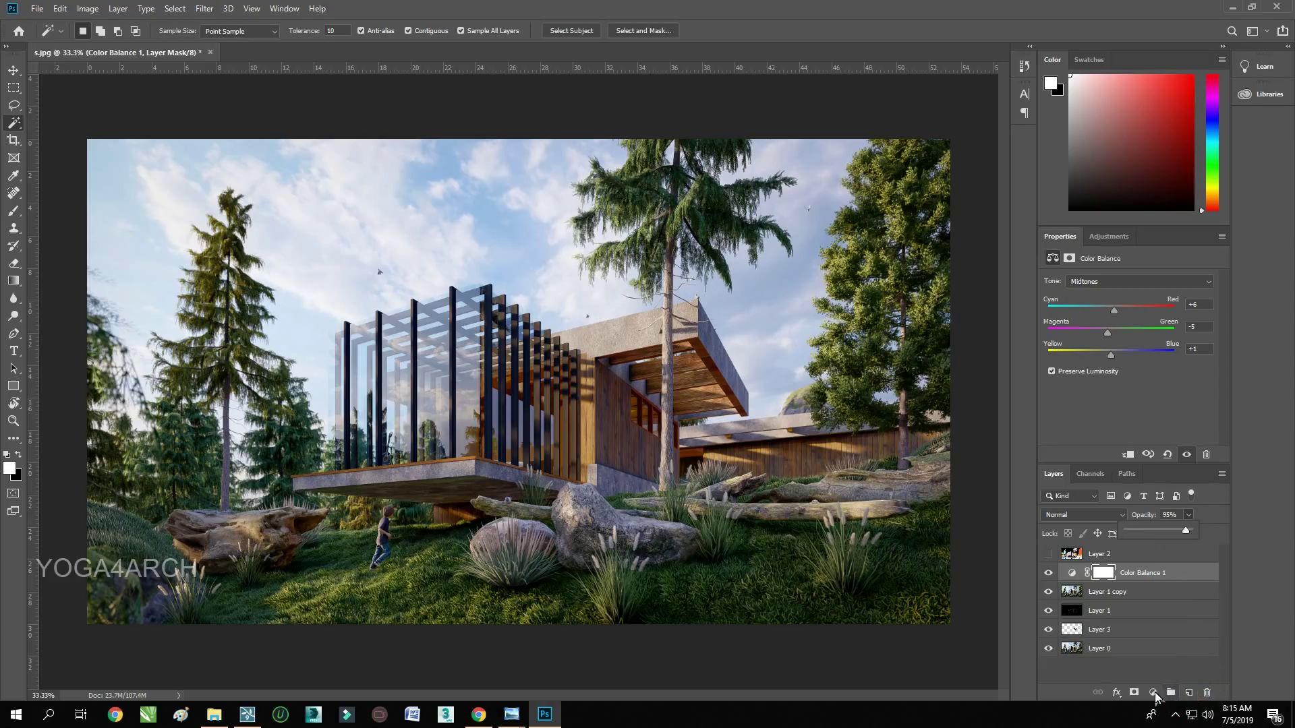
Add an Auto Brightness/Contrast layer (Brightness 26, Contrast 8) with lowered opacity
left_click(1152, 692)
left_click(1211, 499)
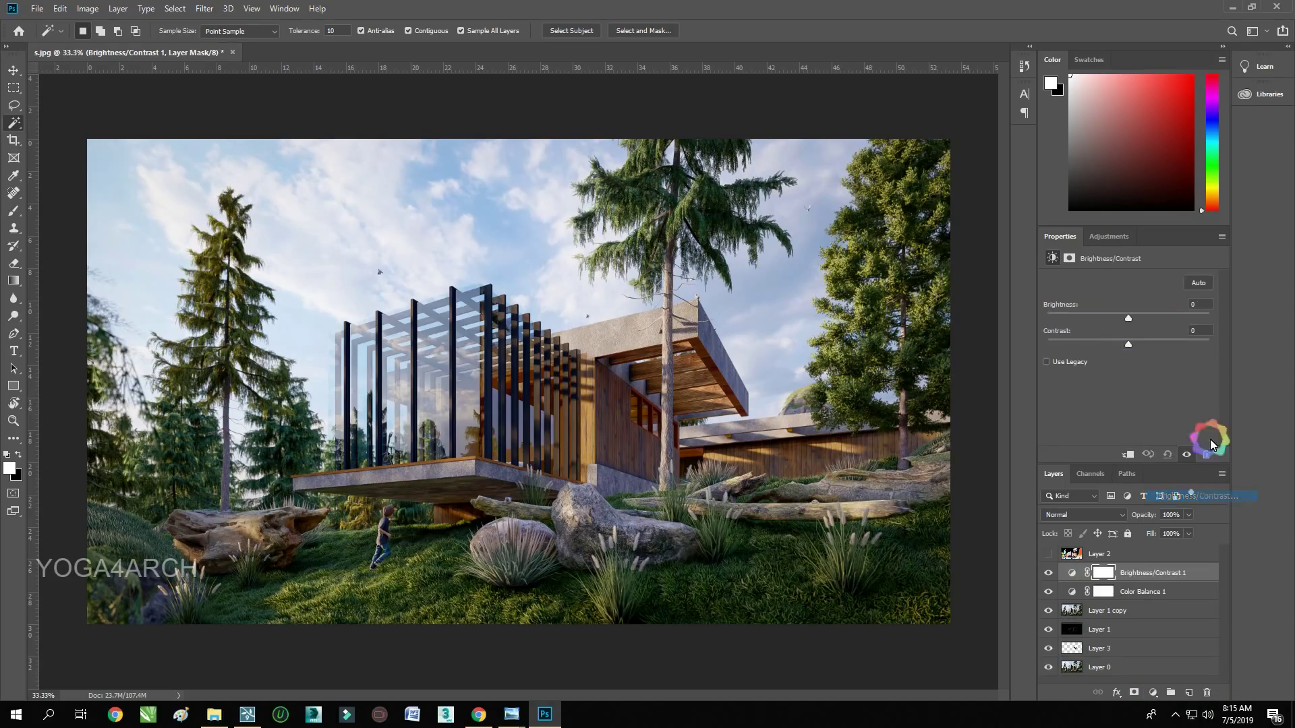
left_click(1199, 284)
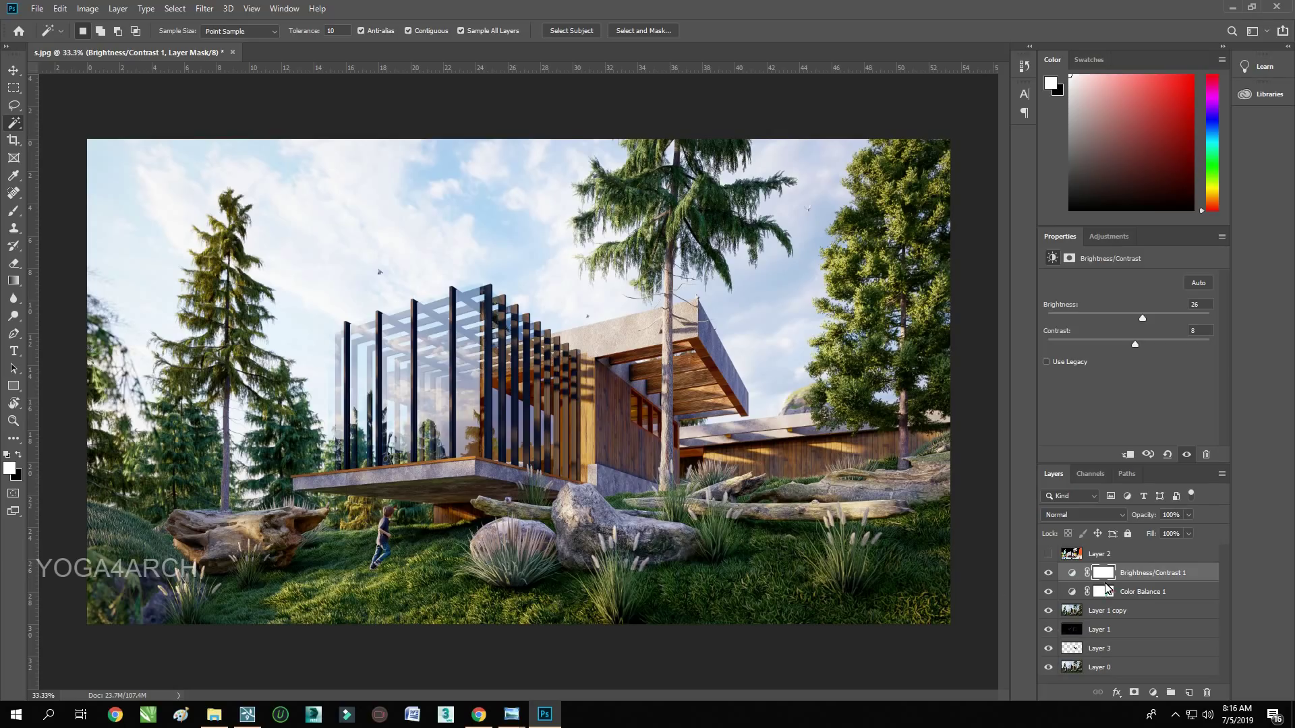
left_click(1048, 572)
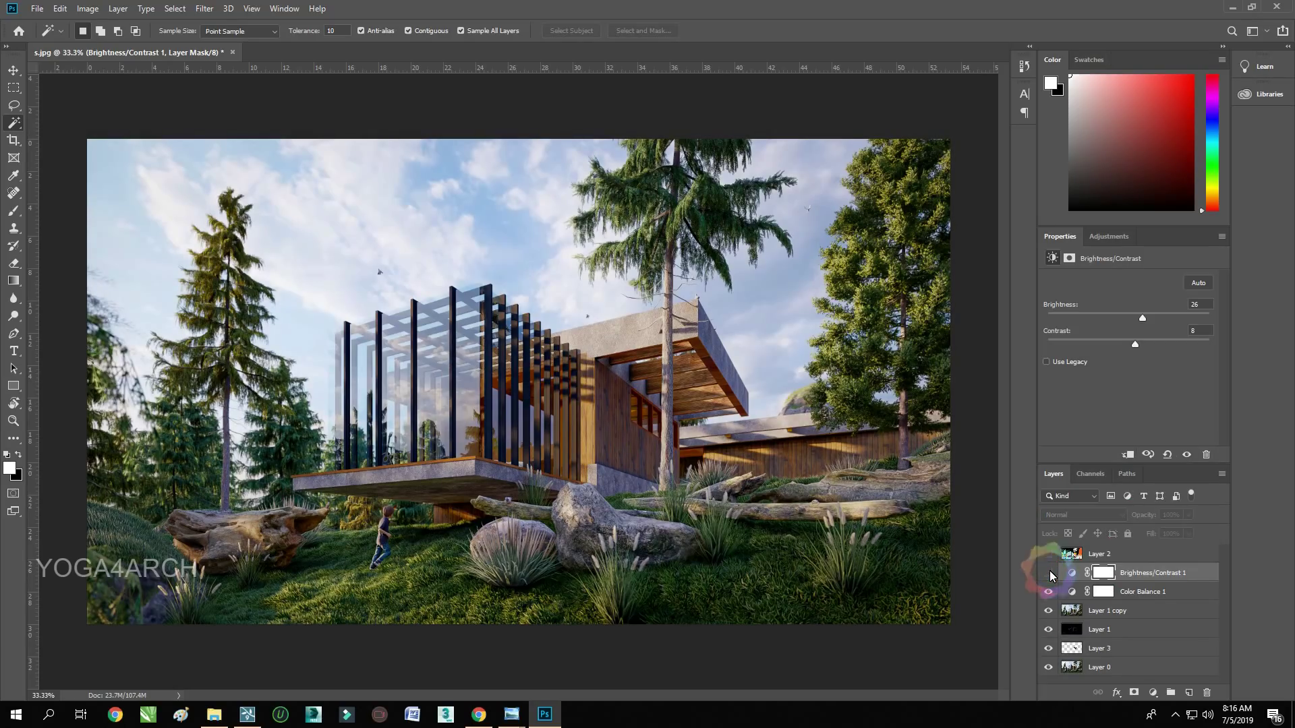
left_click(1048, 573)
left_click(1188, 515)
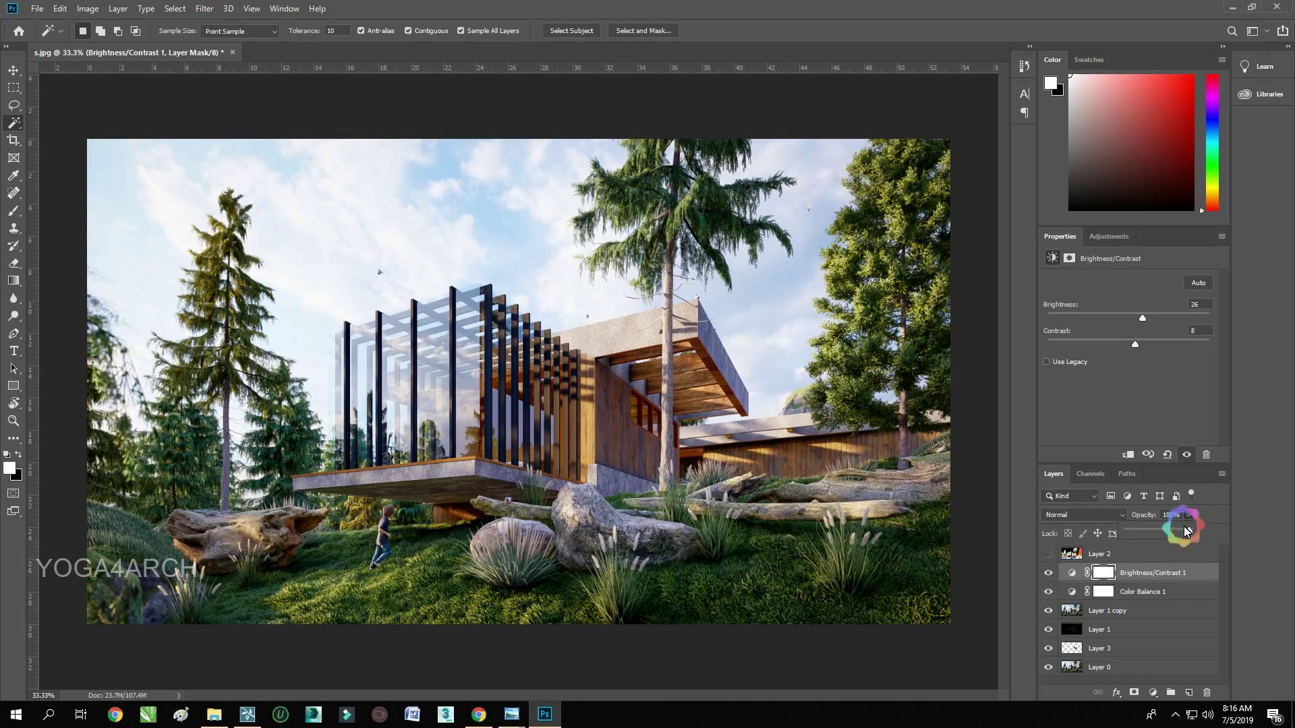
left_click_drag(1187, 530, 1190, 534)
Save the graded image as JPEG 'final', accepting the default JPEG options
left_click(37, 8)
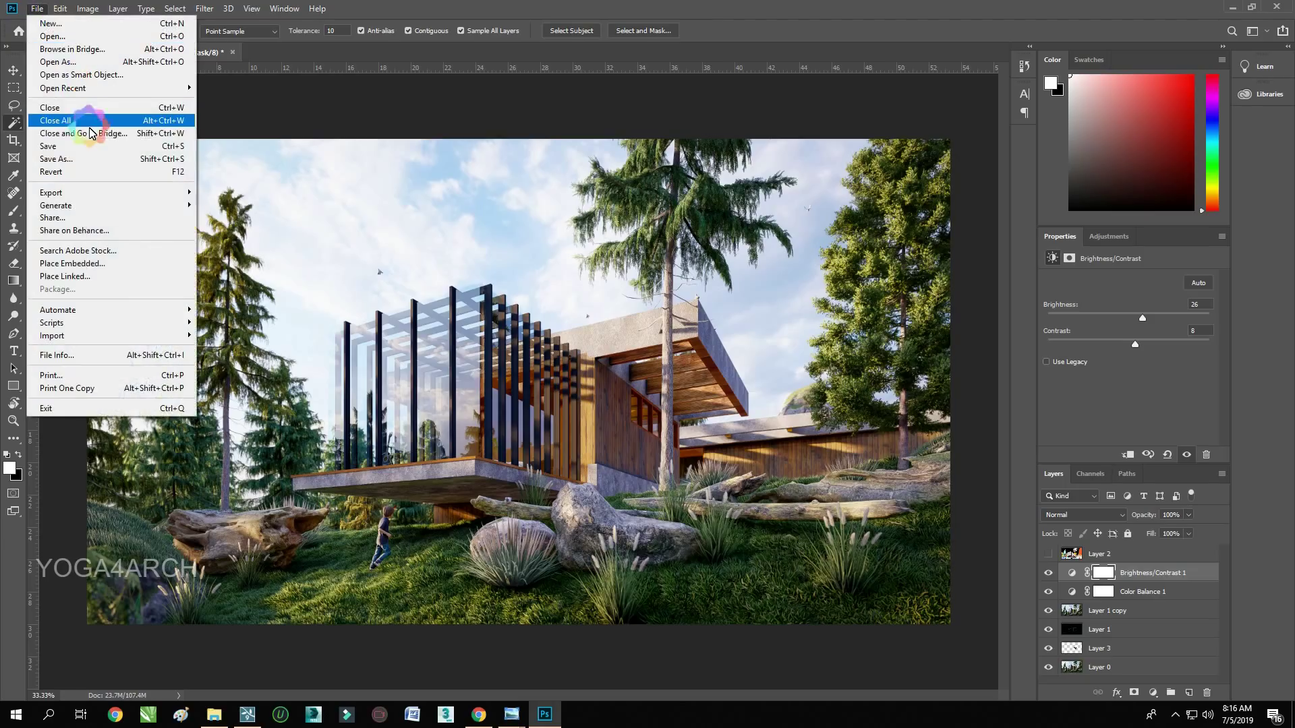
left_click(81, 115)
left_click(273, 559)
left_click(185, 544)
type("final")
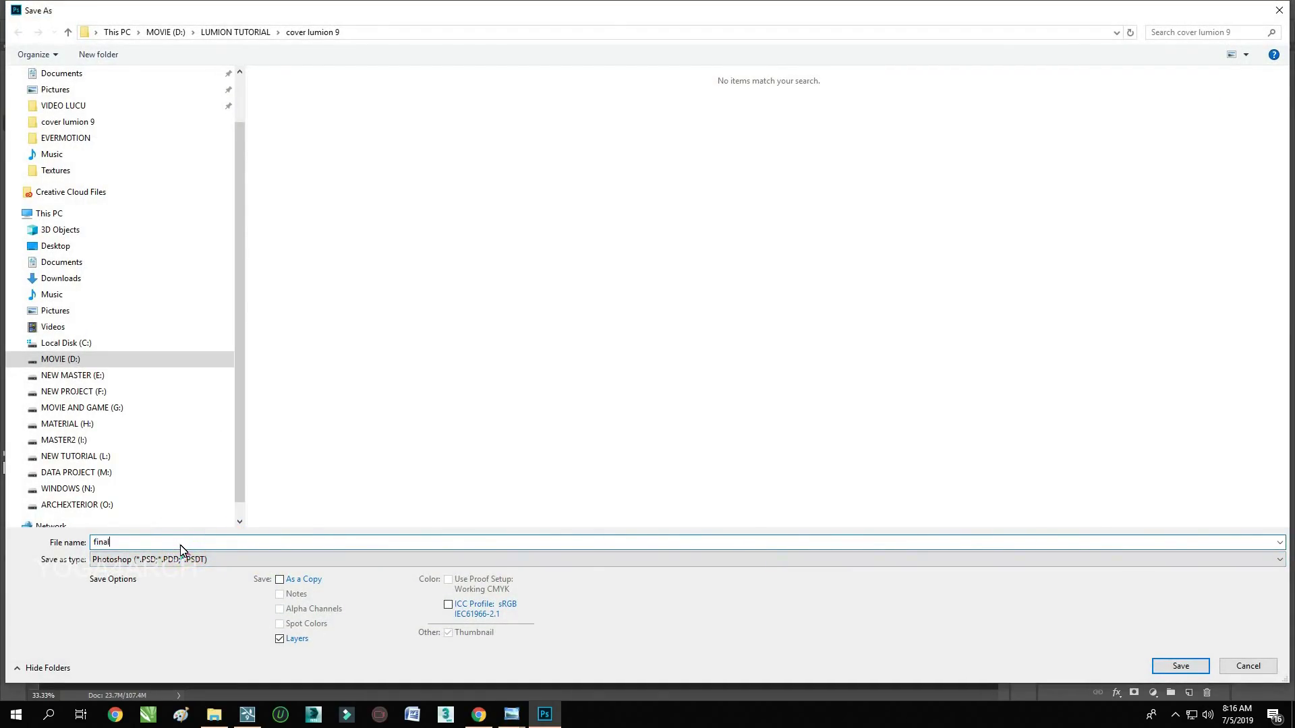
left_click(247, 561)
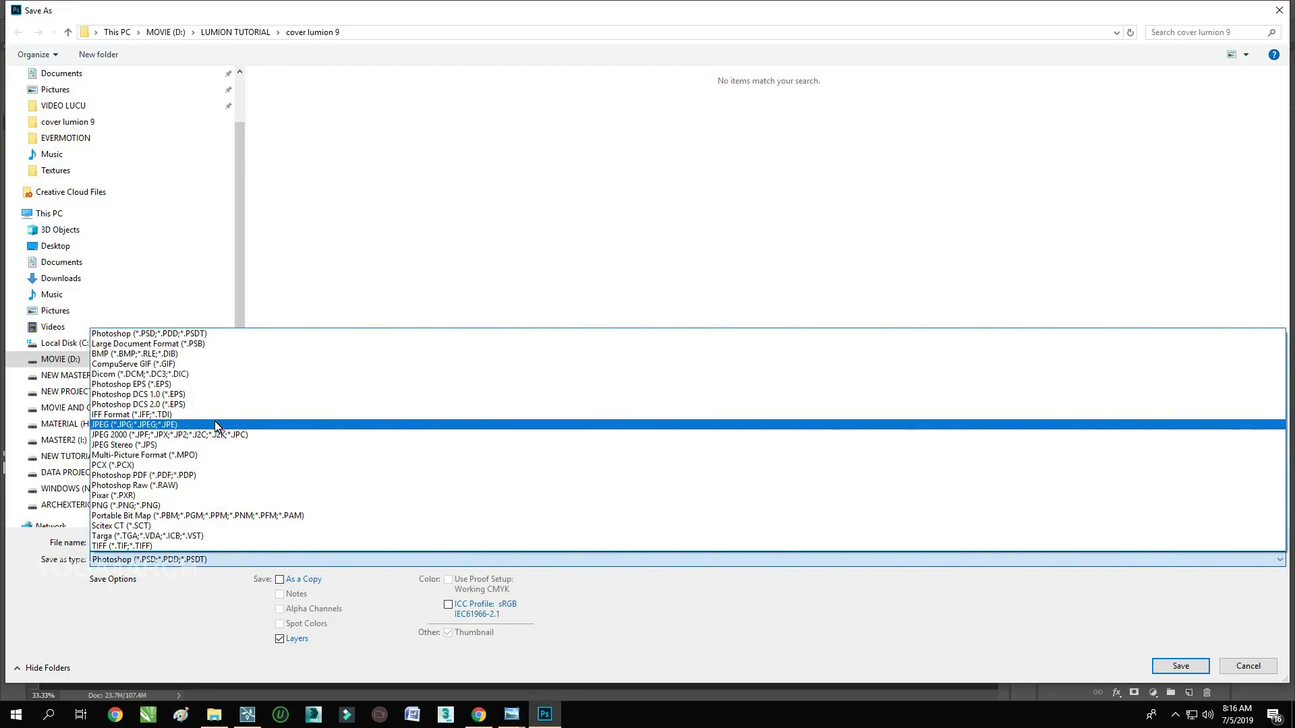
left_click(216, 425)
left_click(1180, 666)
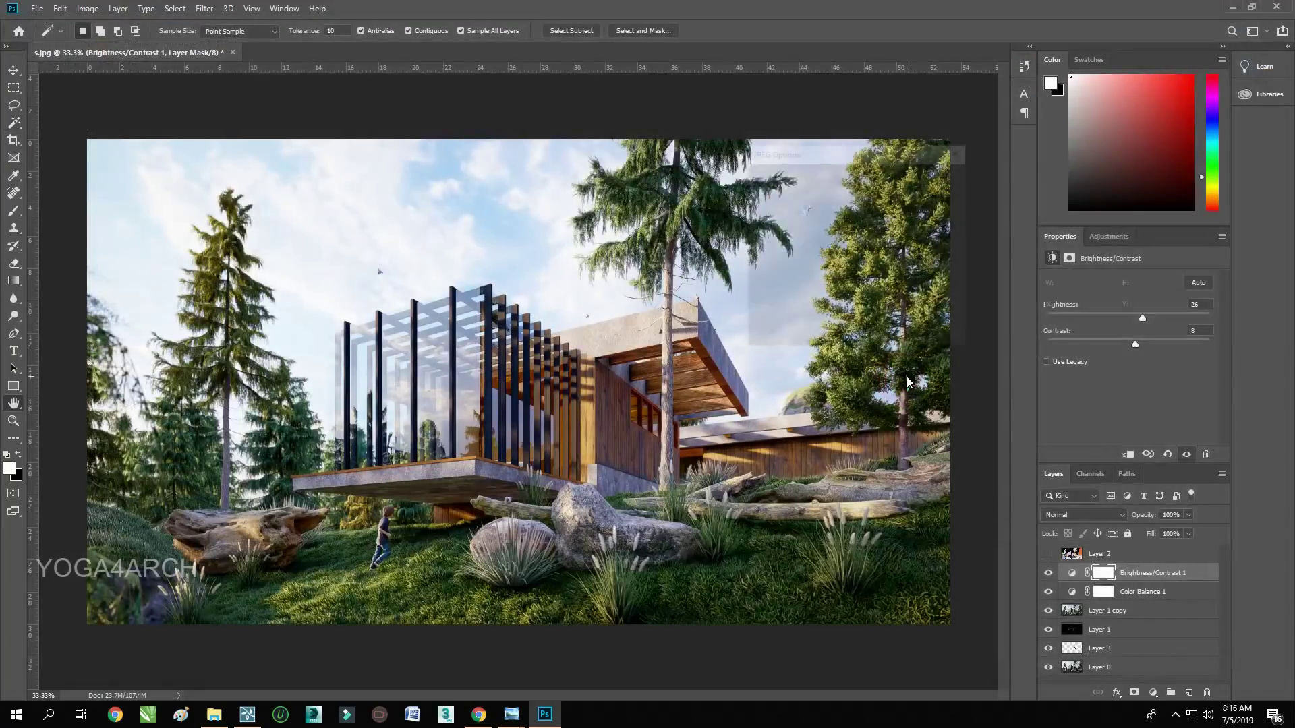
left_click(948, 179)
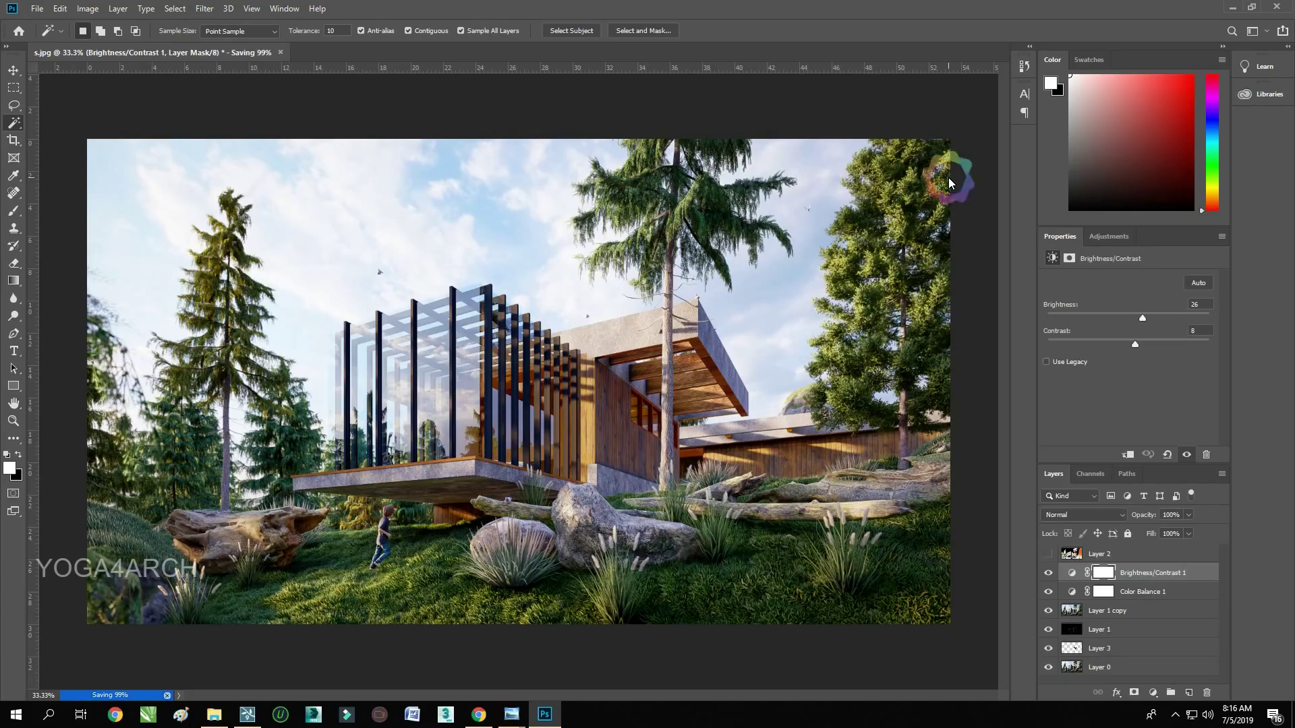